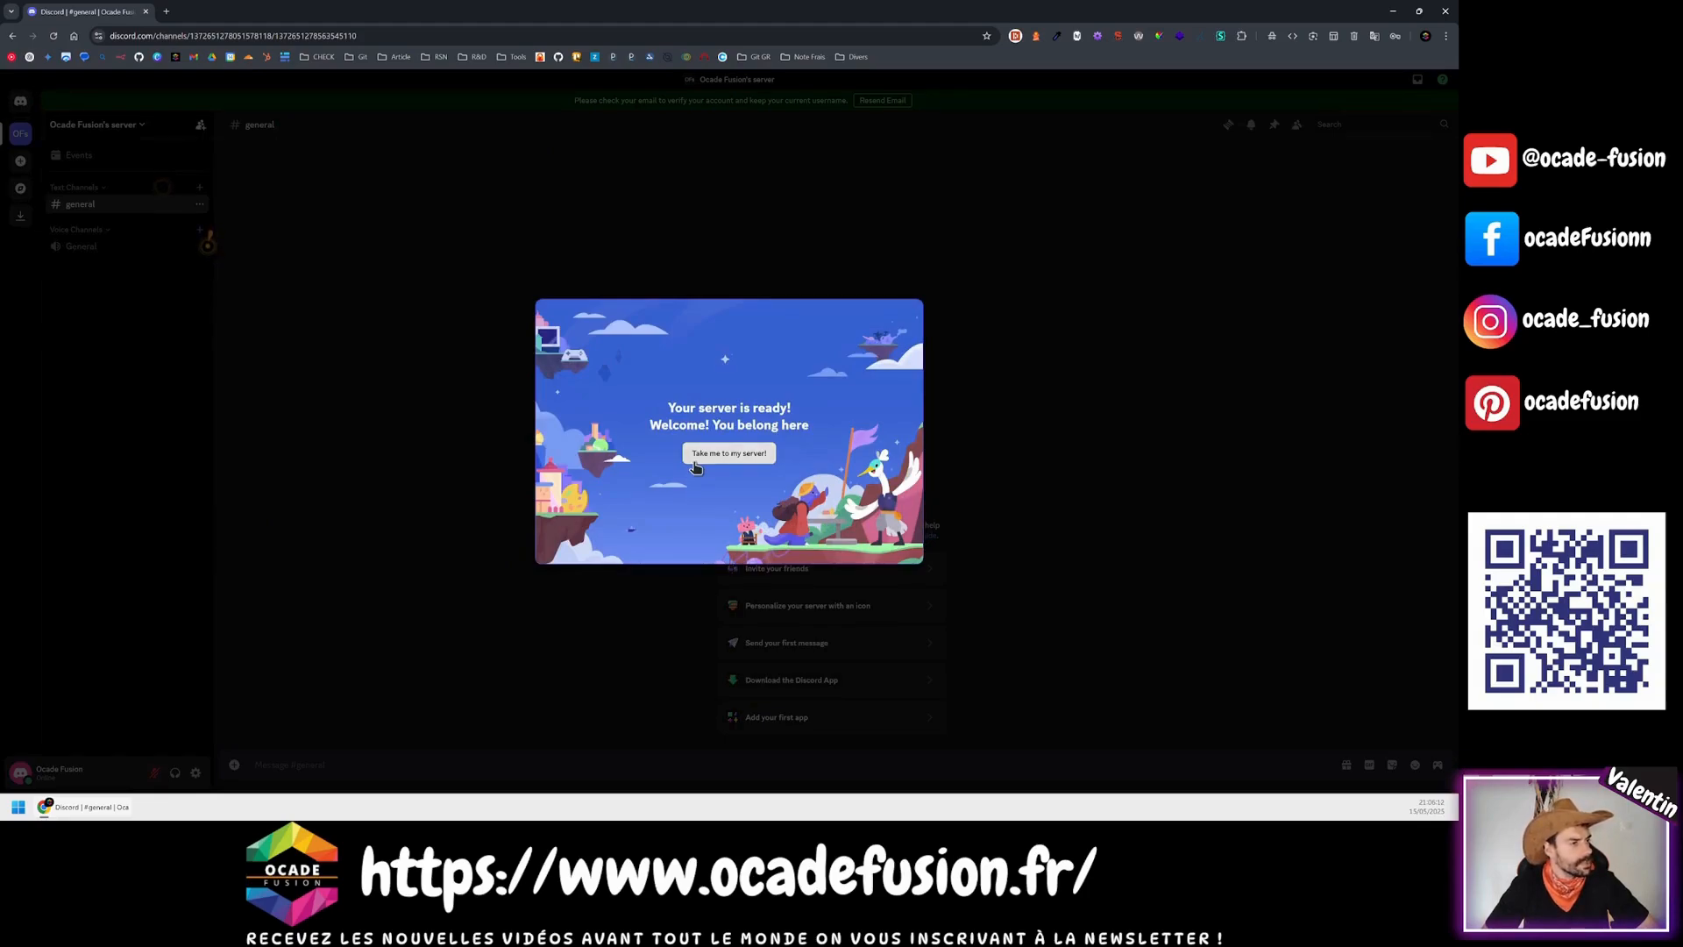
Step: Enter the newly created server and join its General voice channel, allowing microphone access for this time only
click(726, 457)
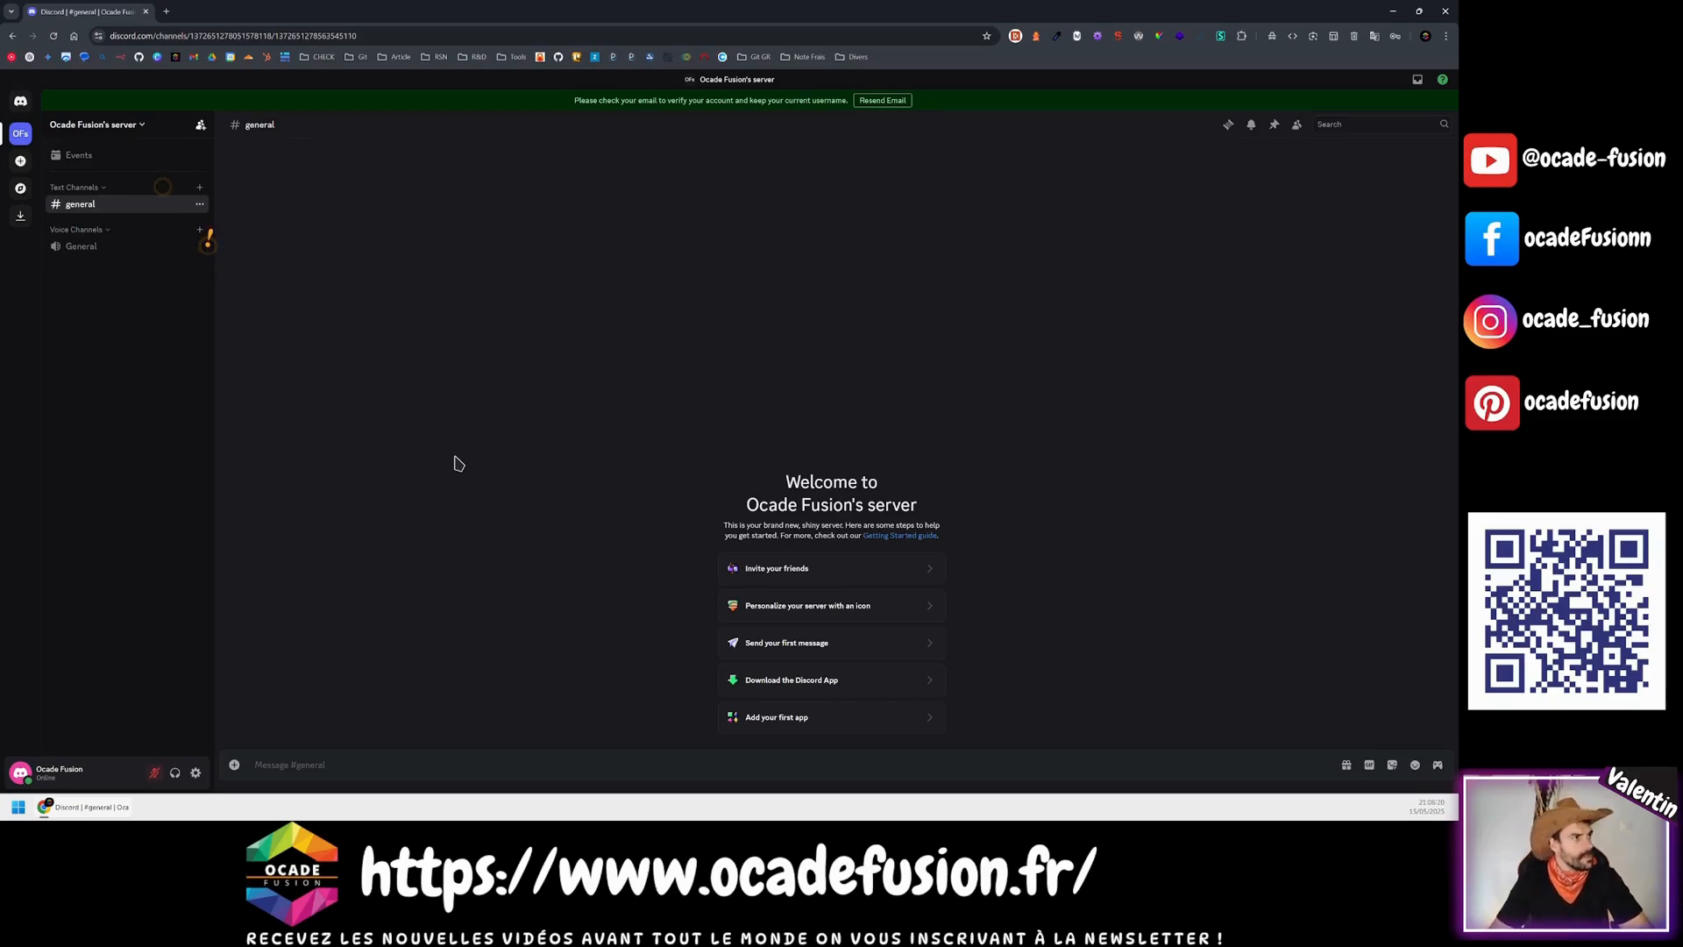
click(209, 249)
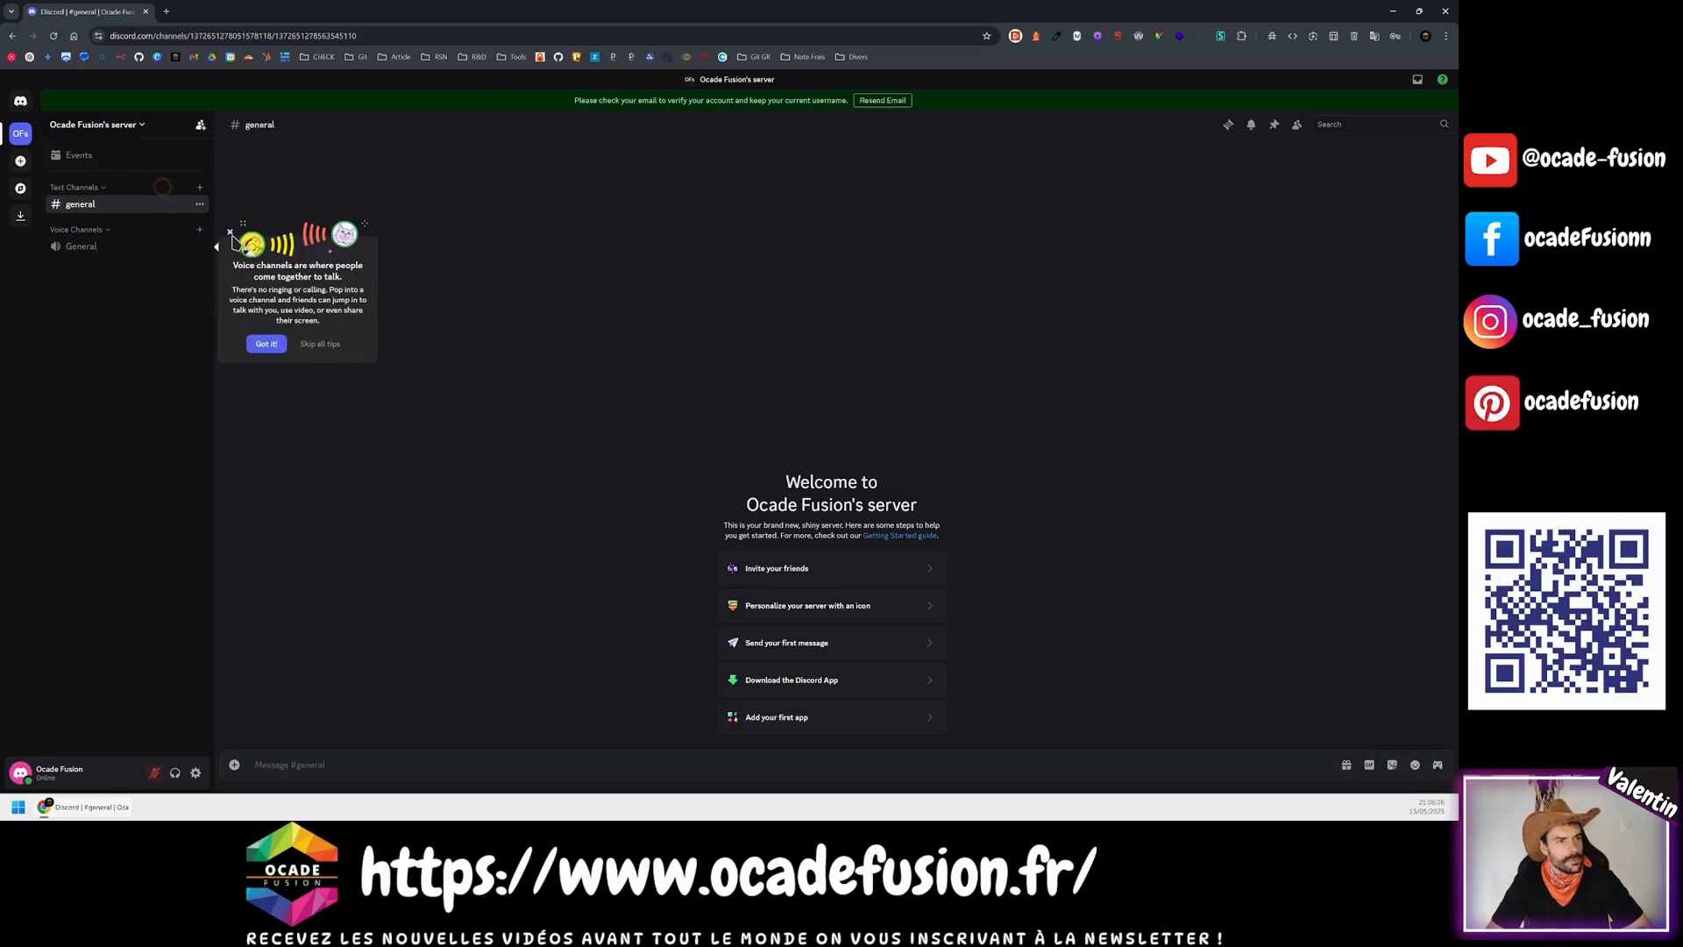
click(273, 414)
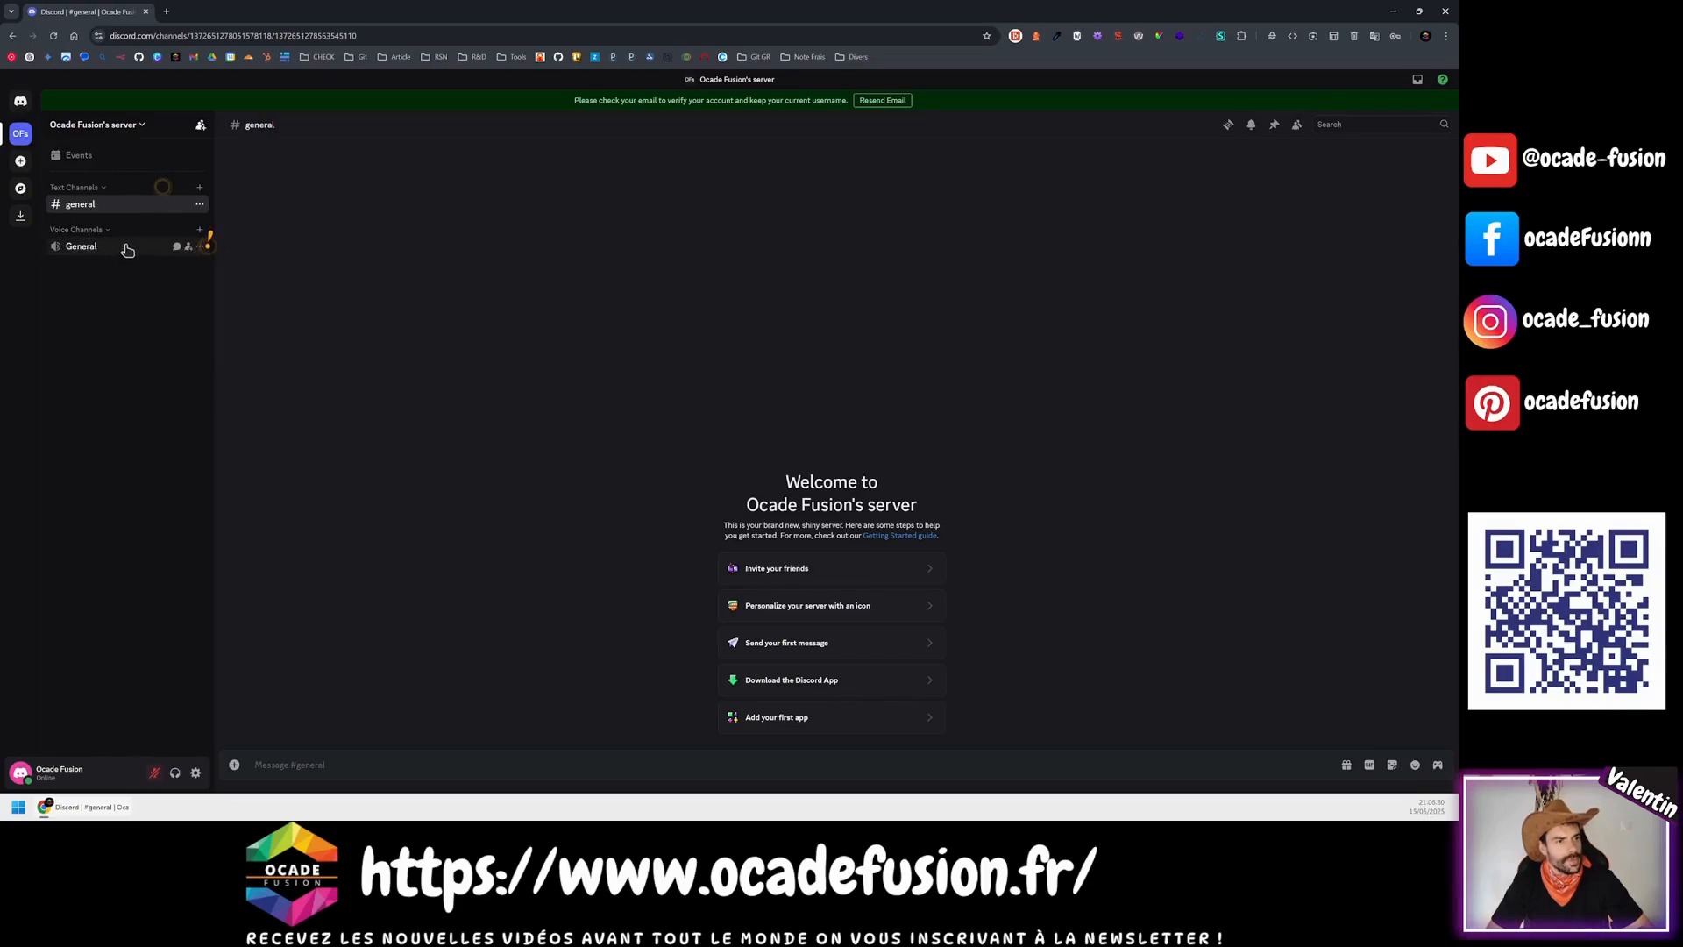
click(127, 248)
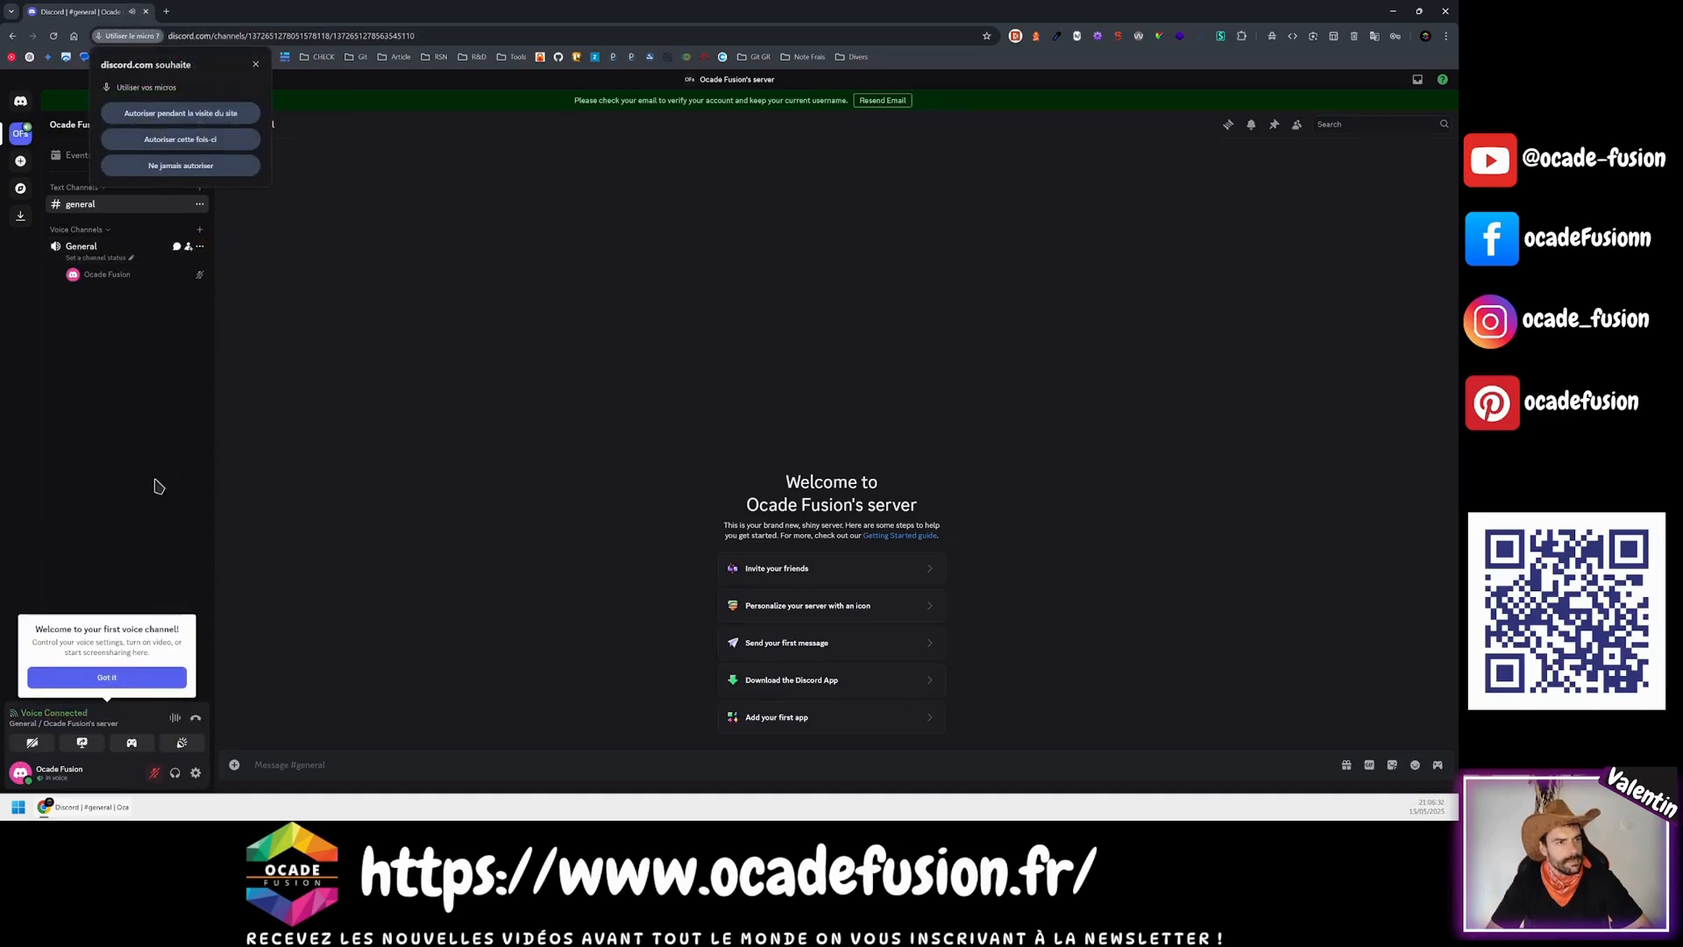
click(179, 139)
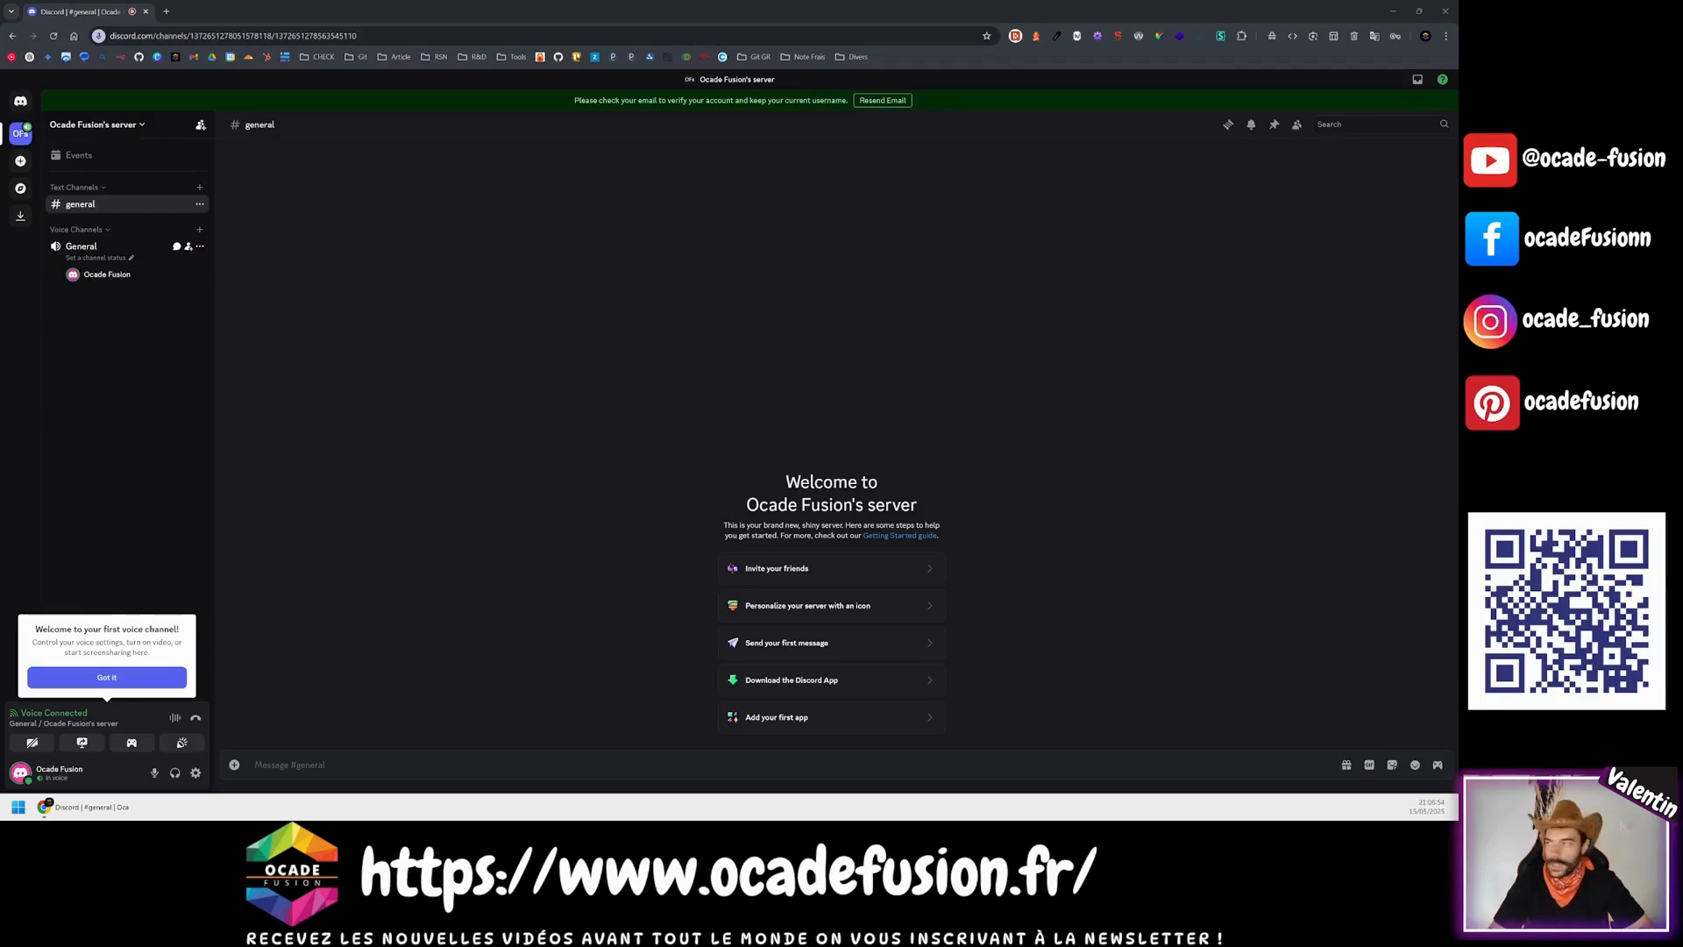
Step: Verify the account's e-mail address from Discord's message in Gmail, continue to Discord and always allow its links to open the desktop app
drag(0, 167, 536, 147)
click(864, 148)
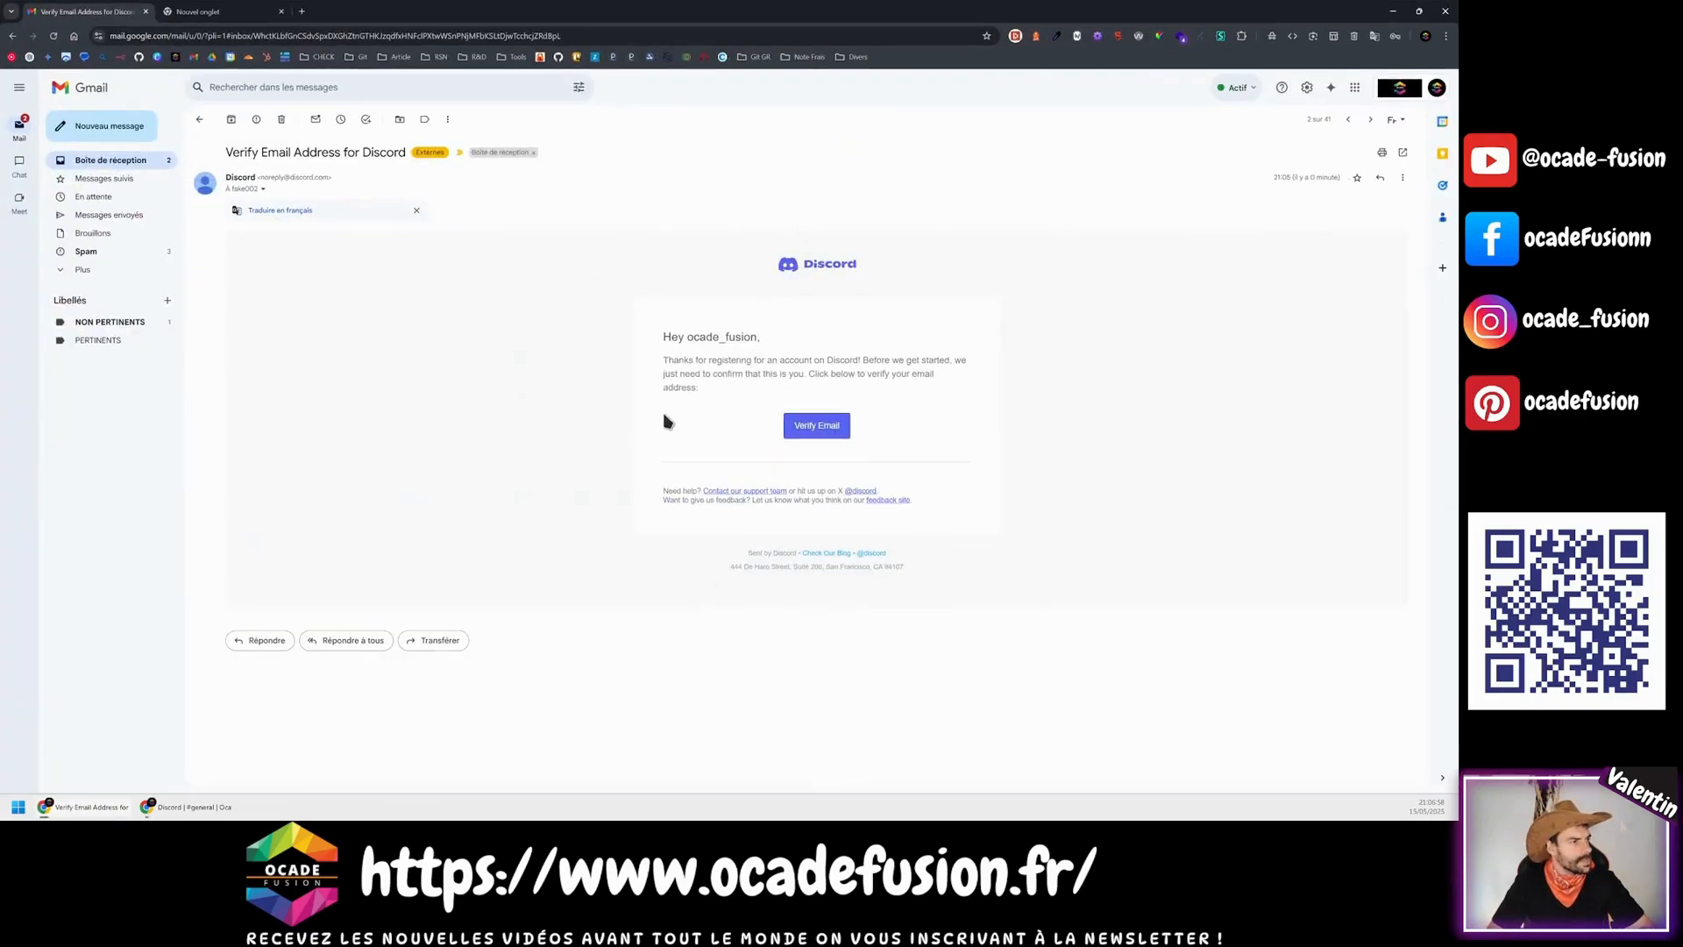
click(793, 430)
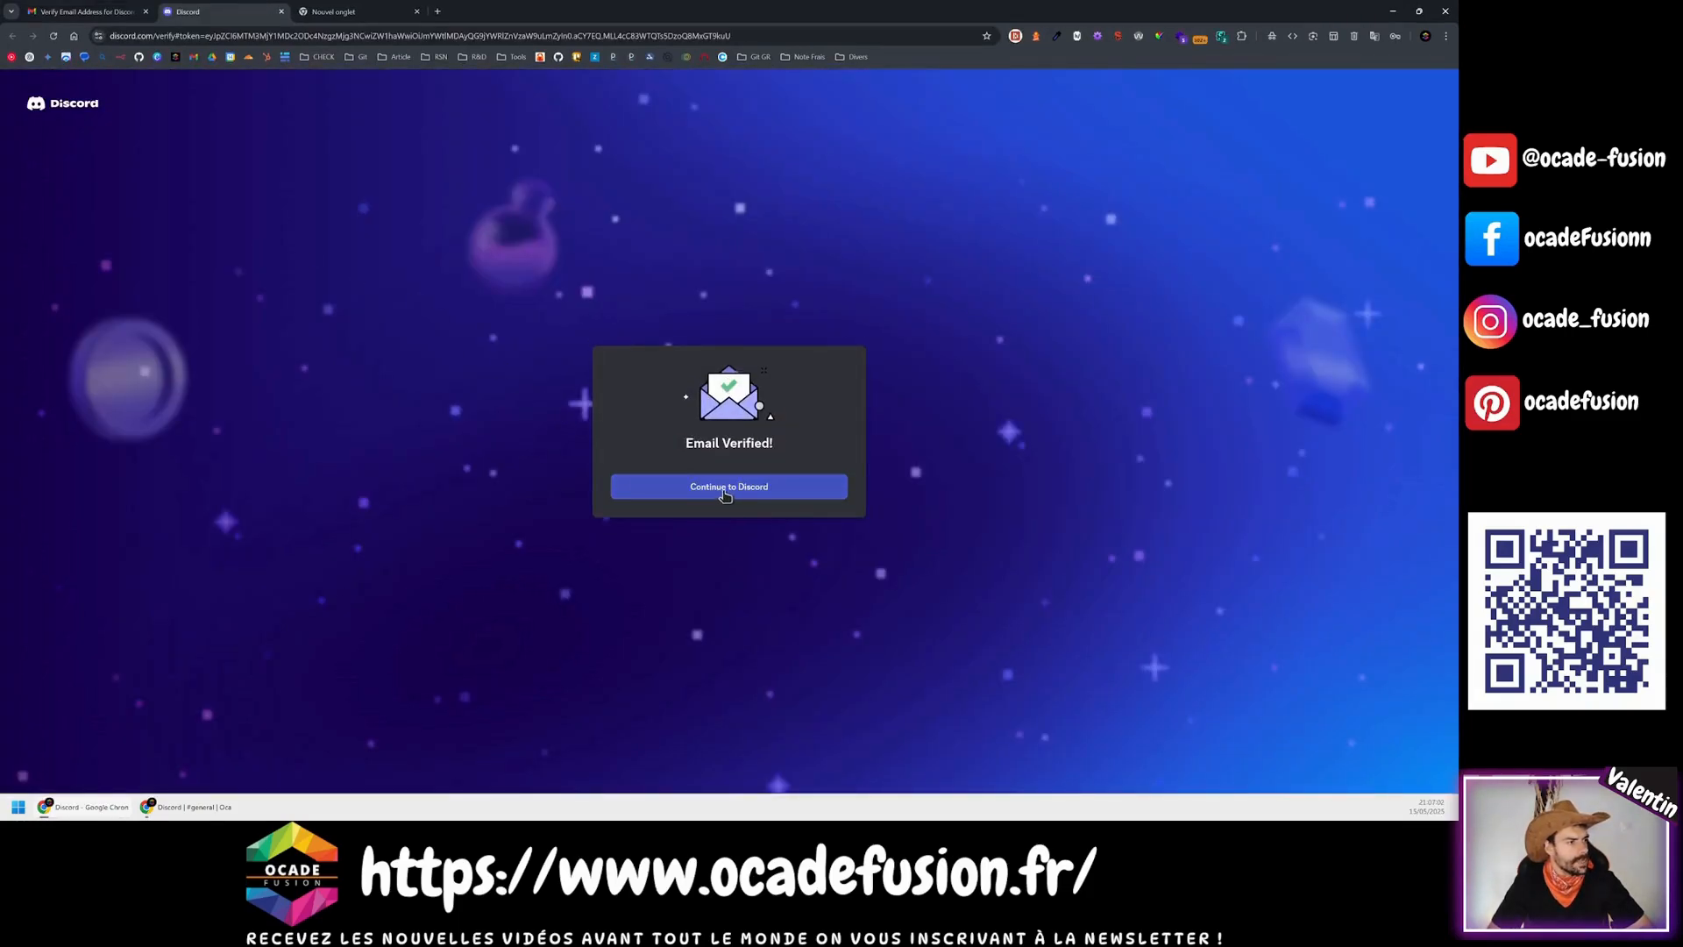
click(724, 487)
click(745, 106)
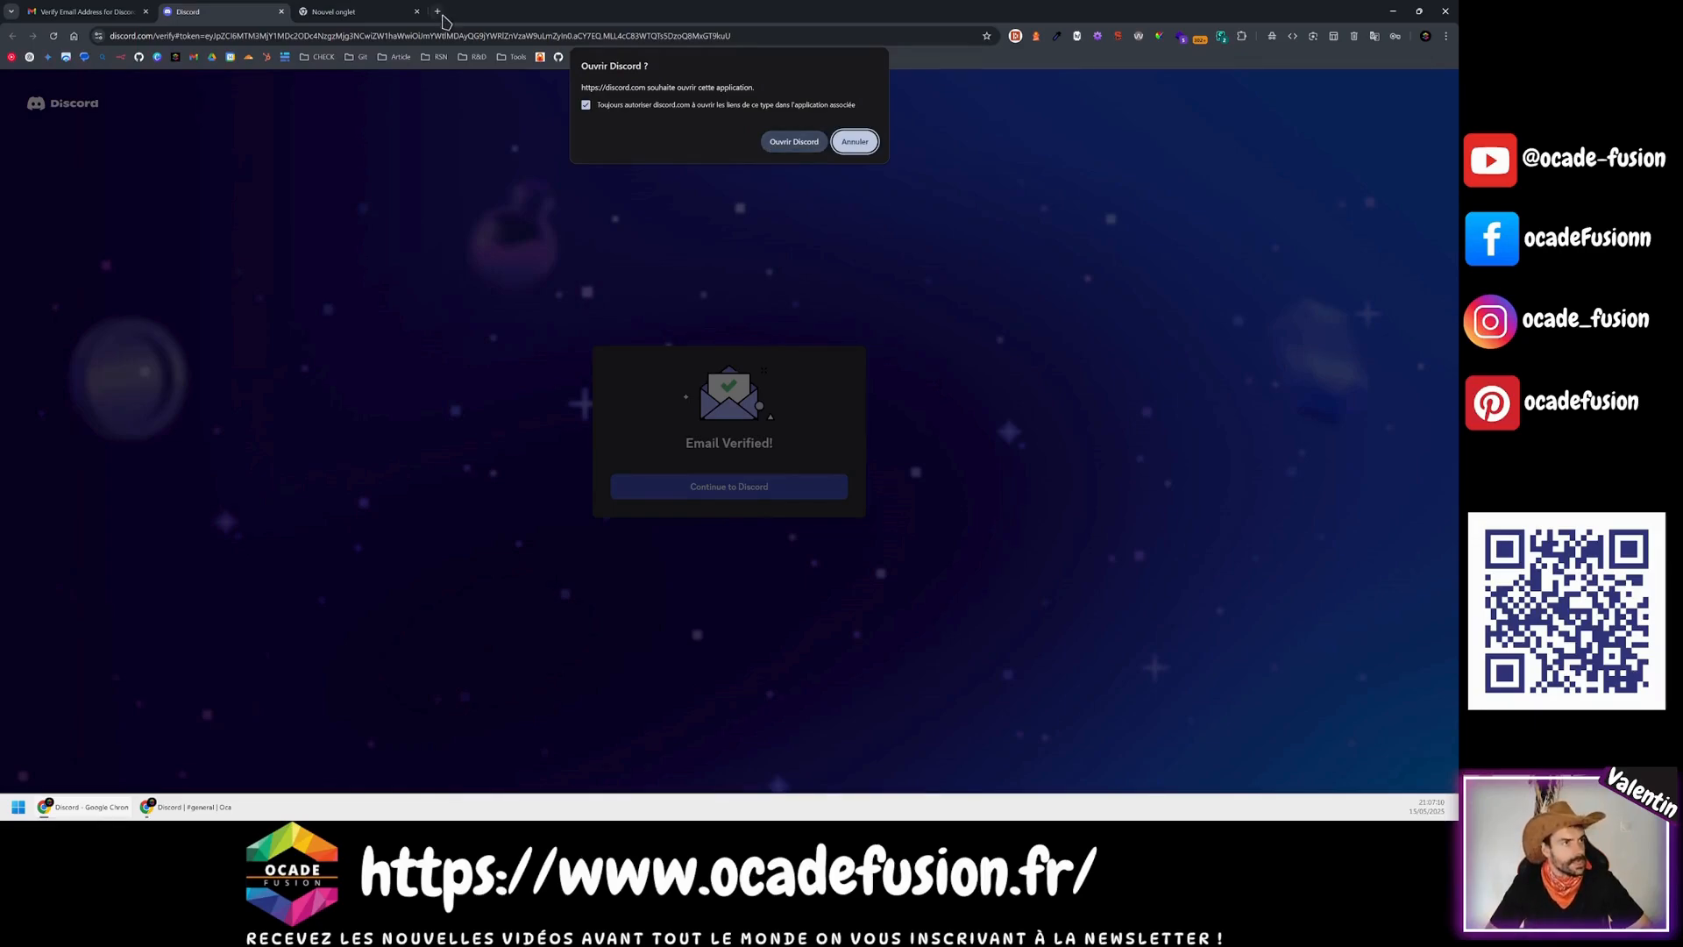
Step: Look at Discord's Windows download page through a Google search for "discord", and close it
click(408, 12)
click(556, 229)
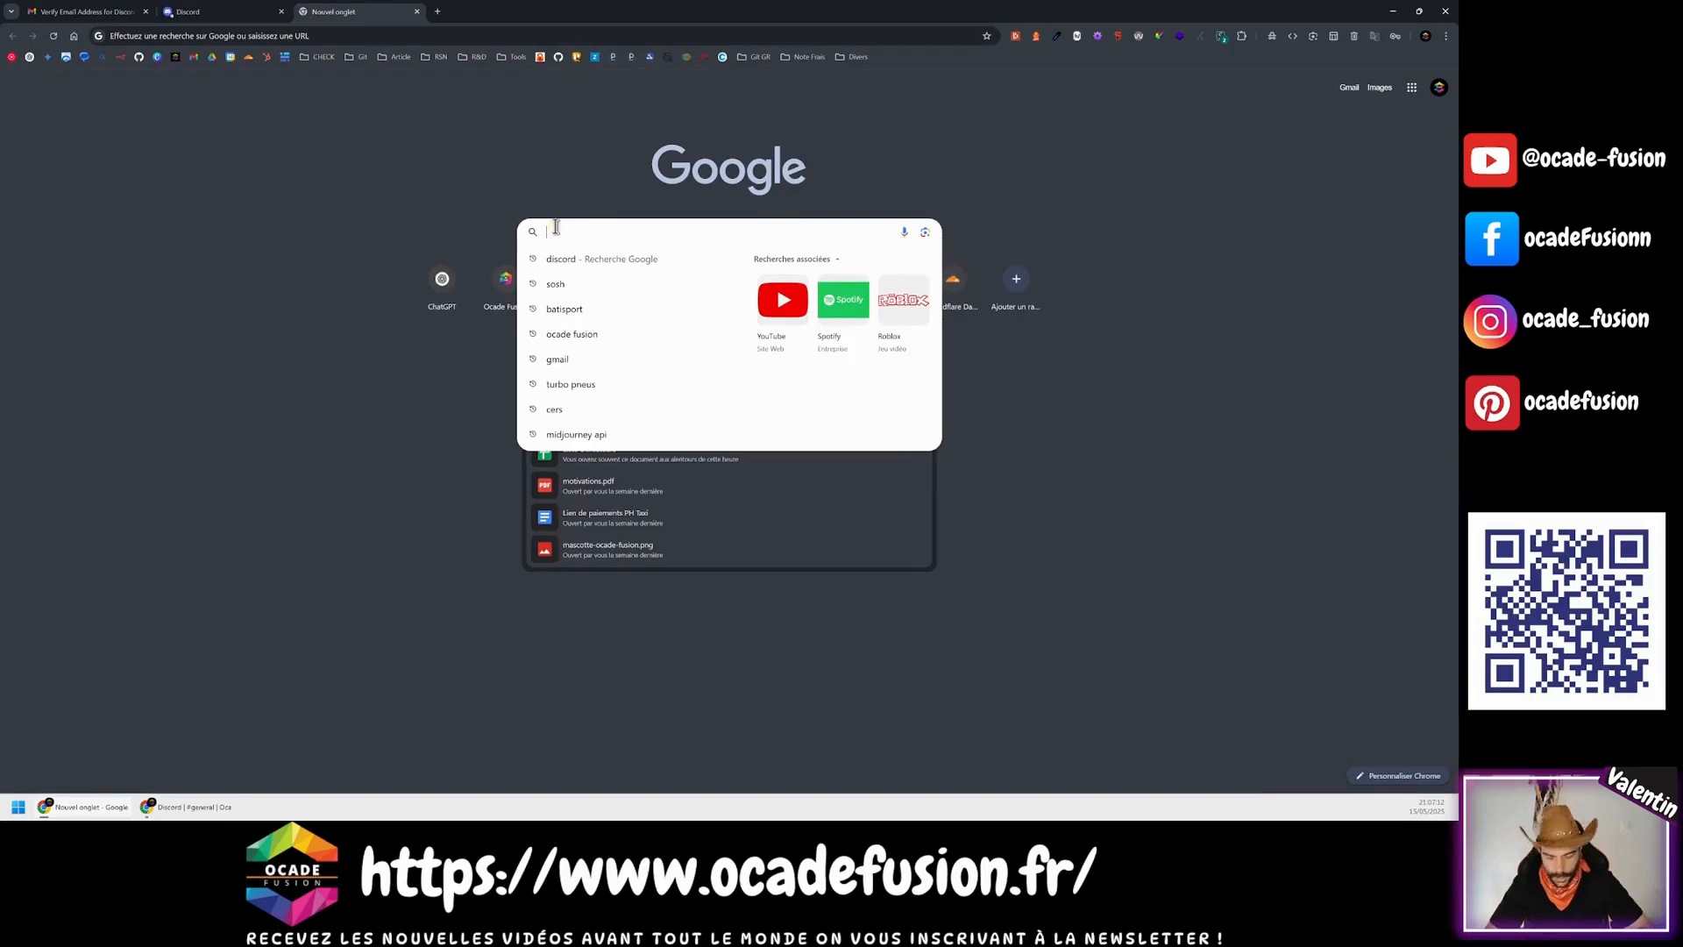
click(562, 258)
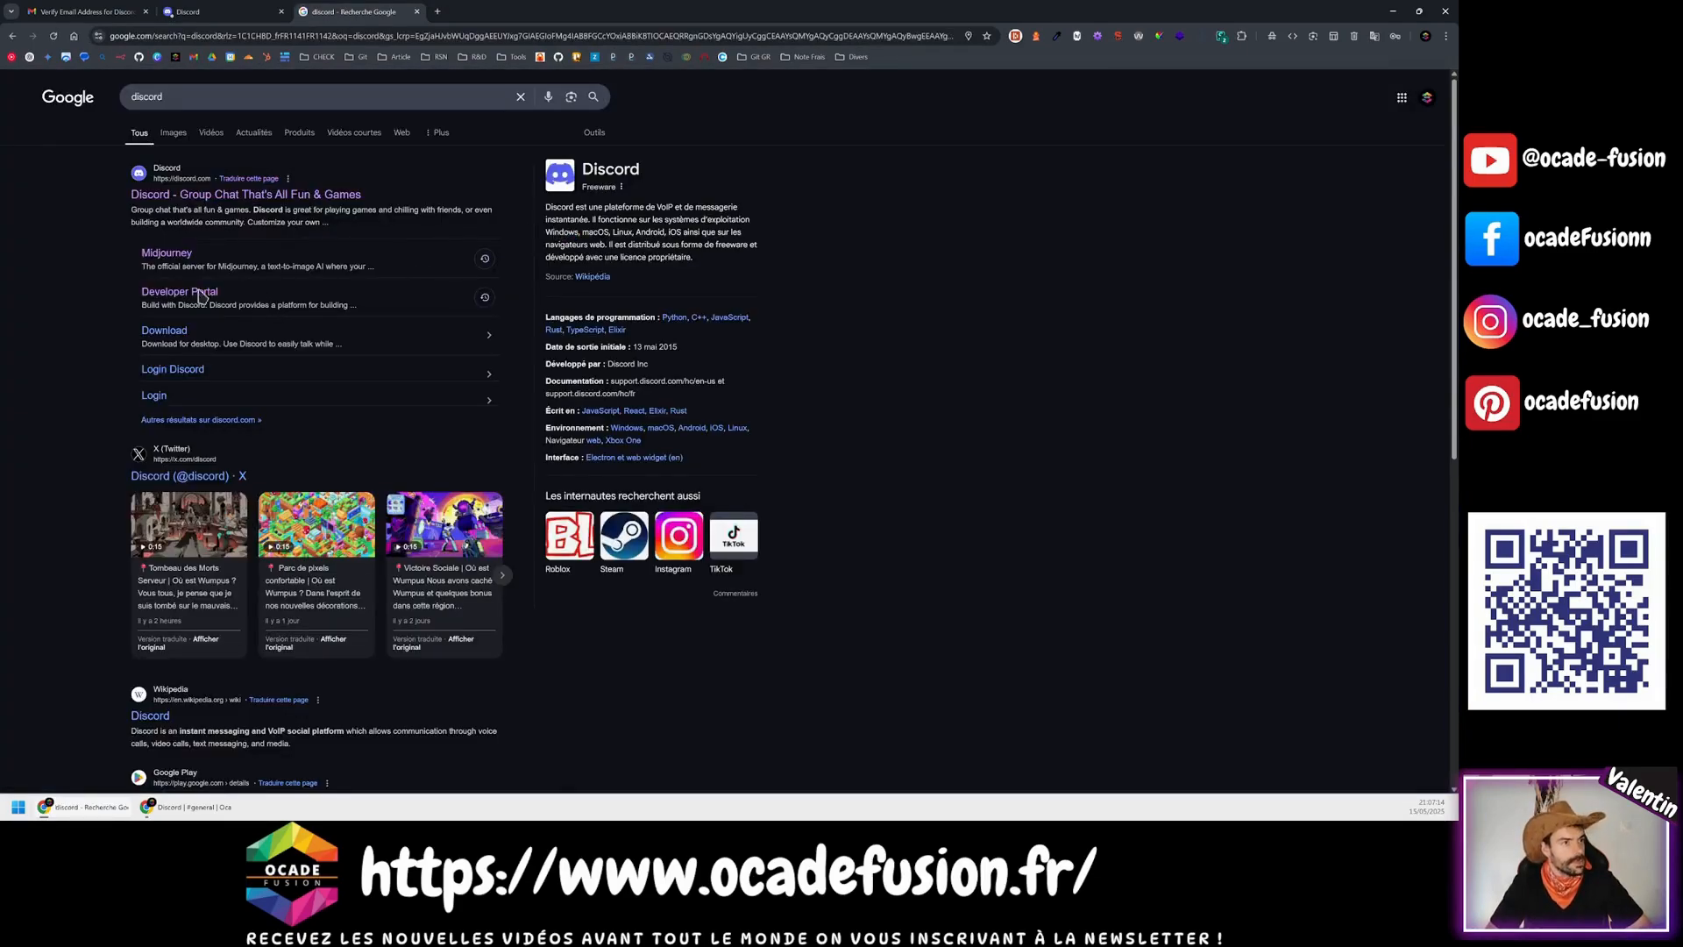
click(154, 331)
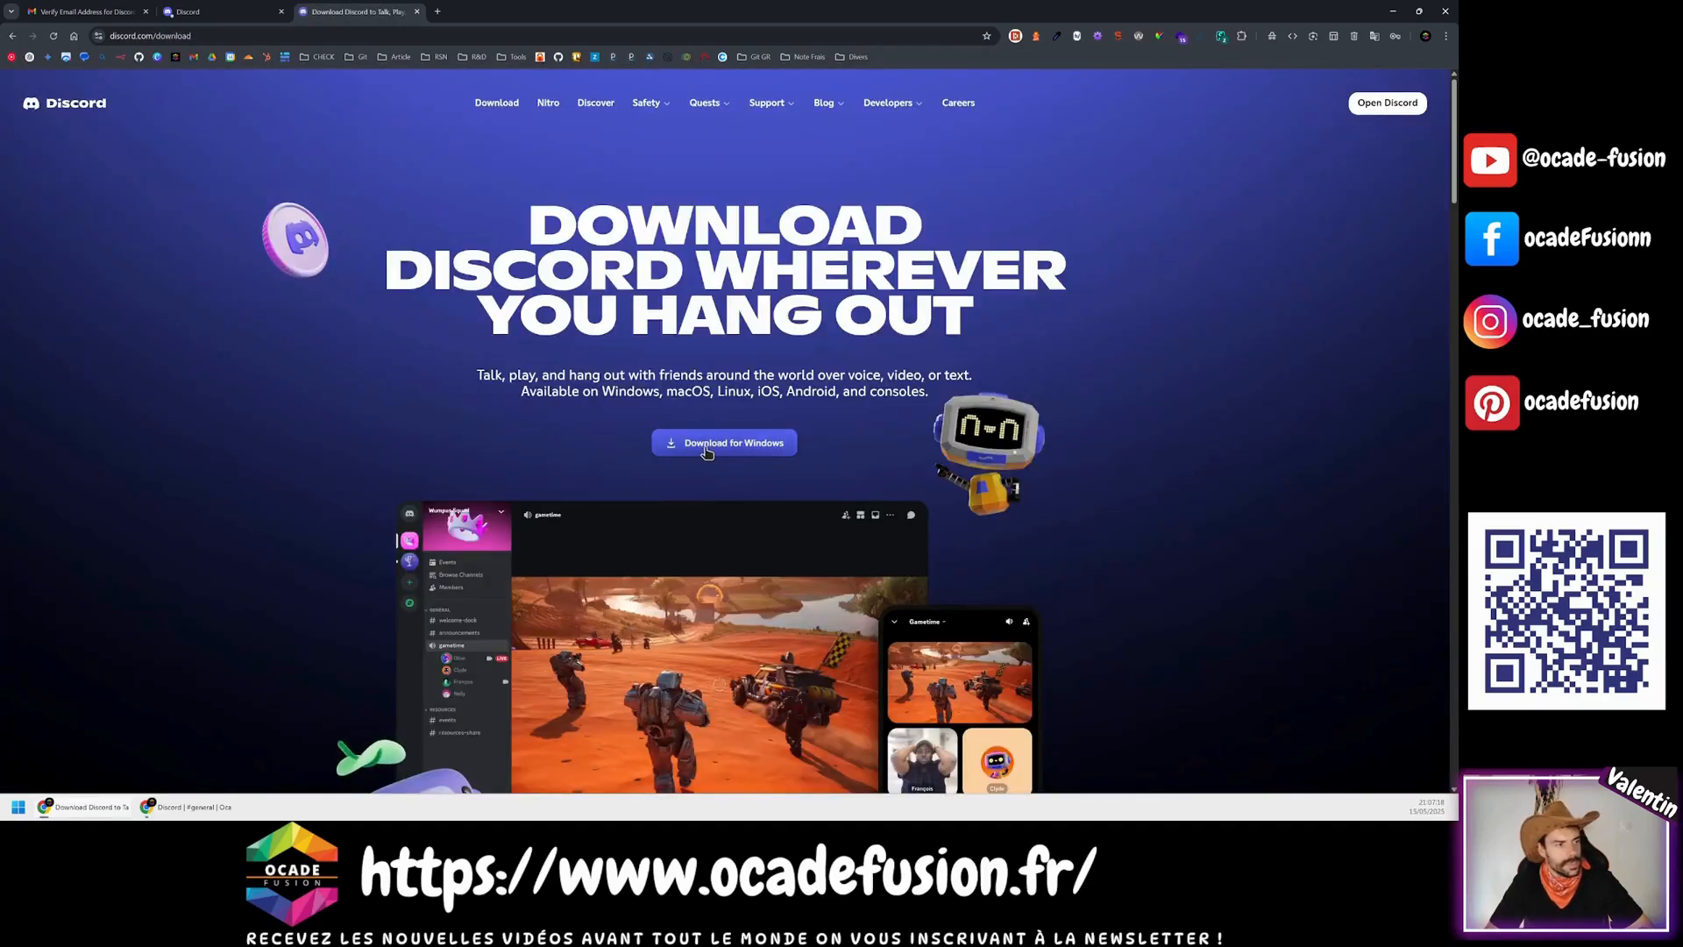
click(417, 12)
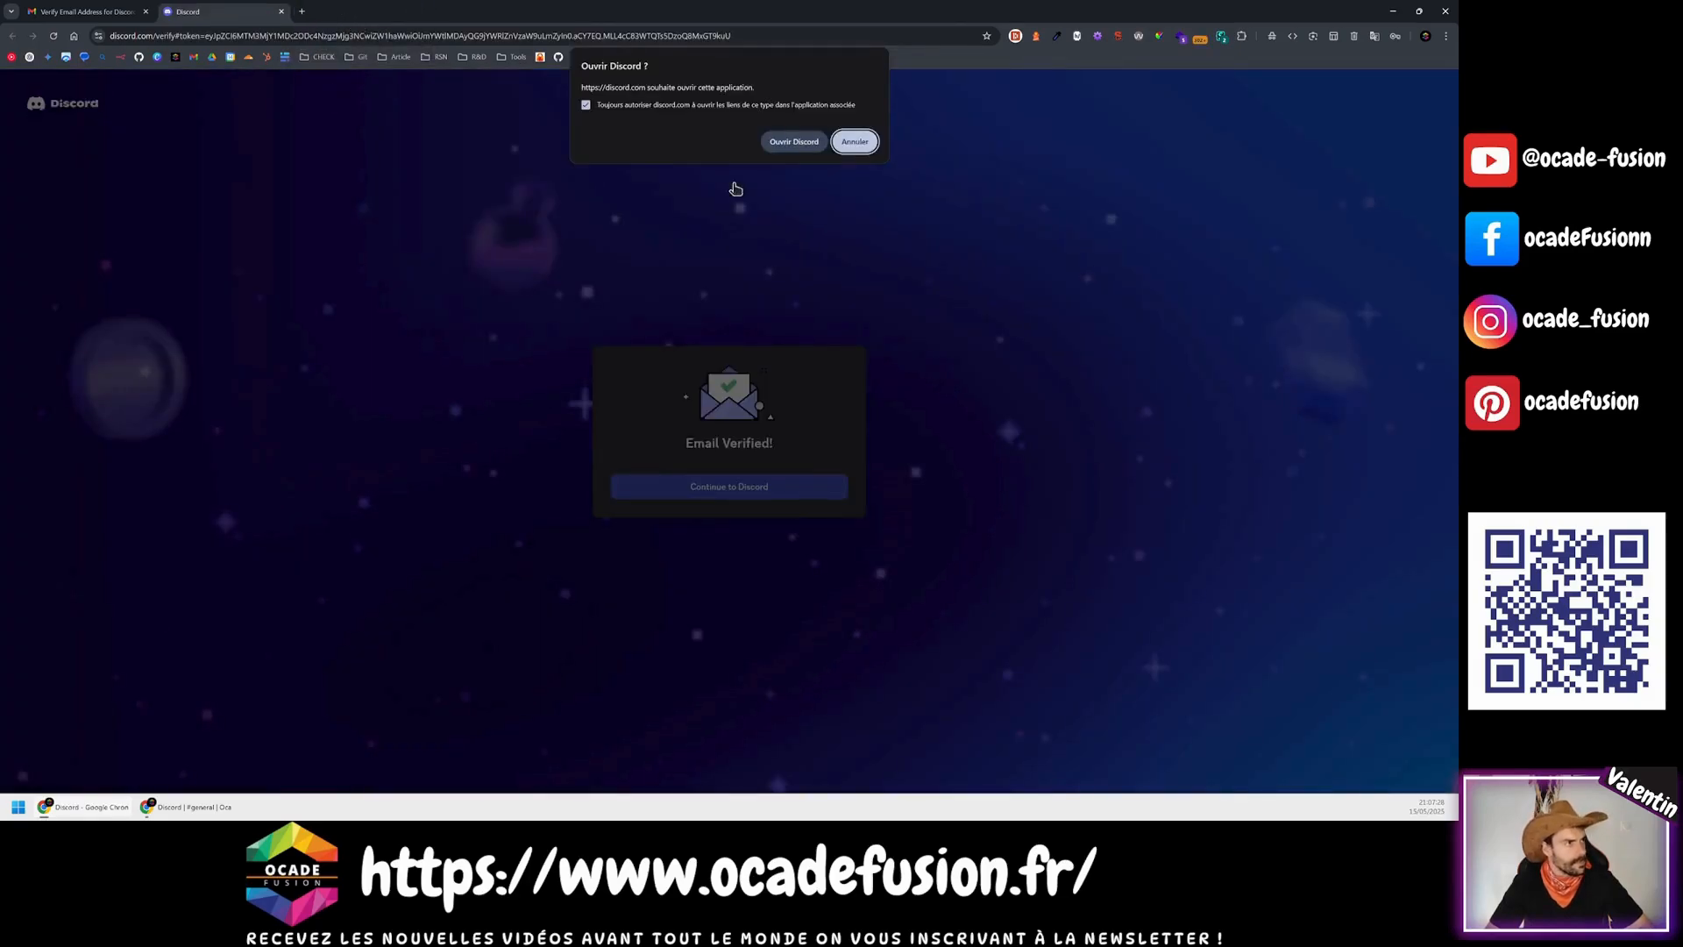
Step: Open the Discord desktop app from the verification page and maximize its window
click(793, 140)
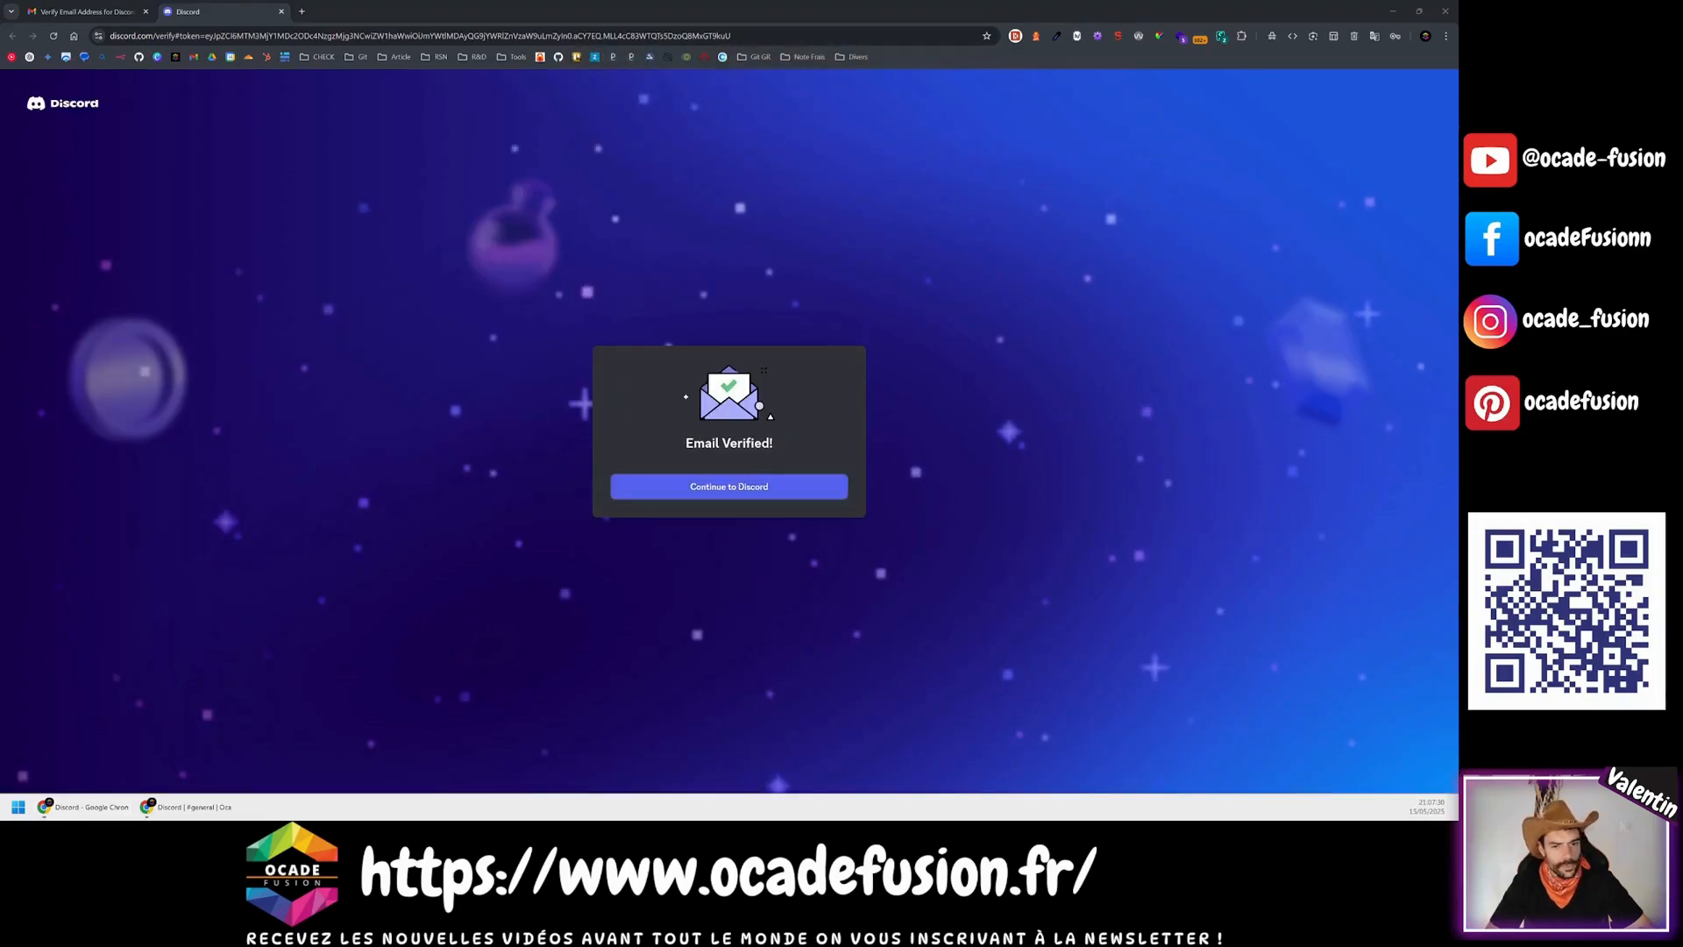
drag(0, 165, 451, 165)
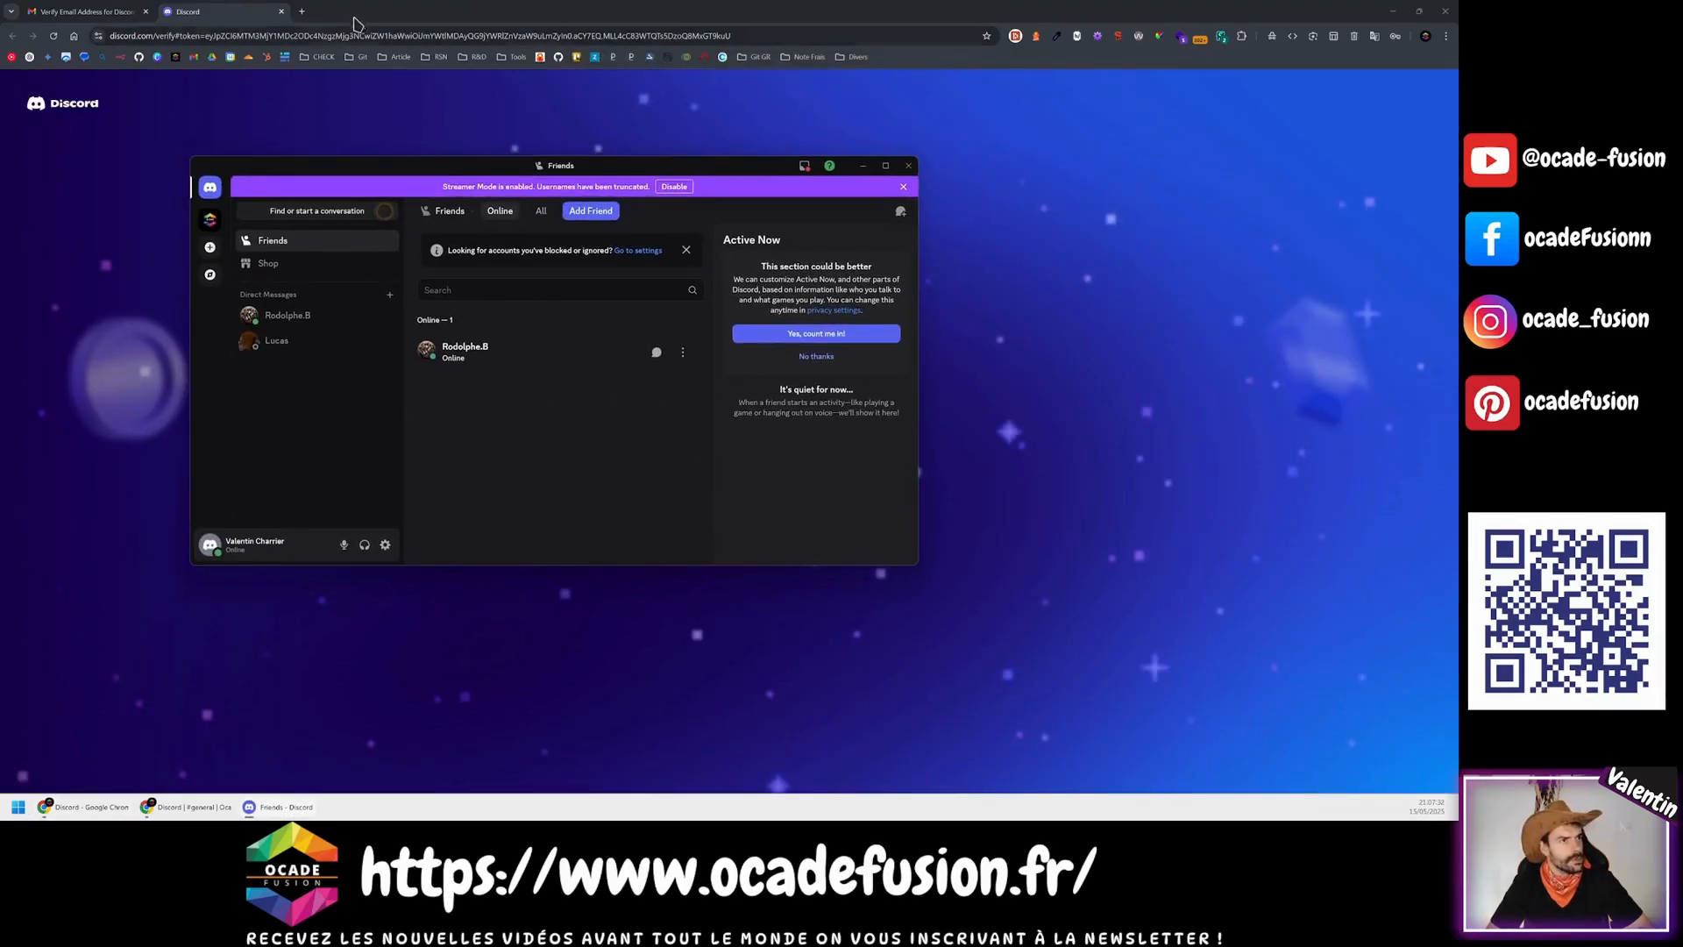
drag(372, 12, 0, 27)
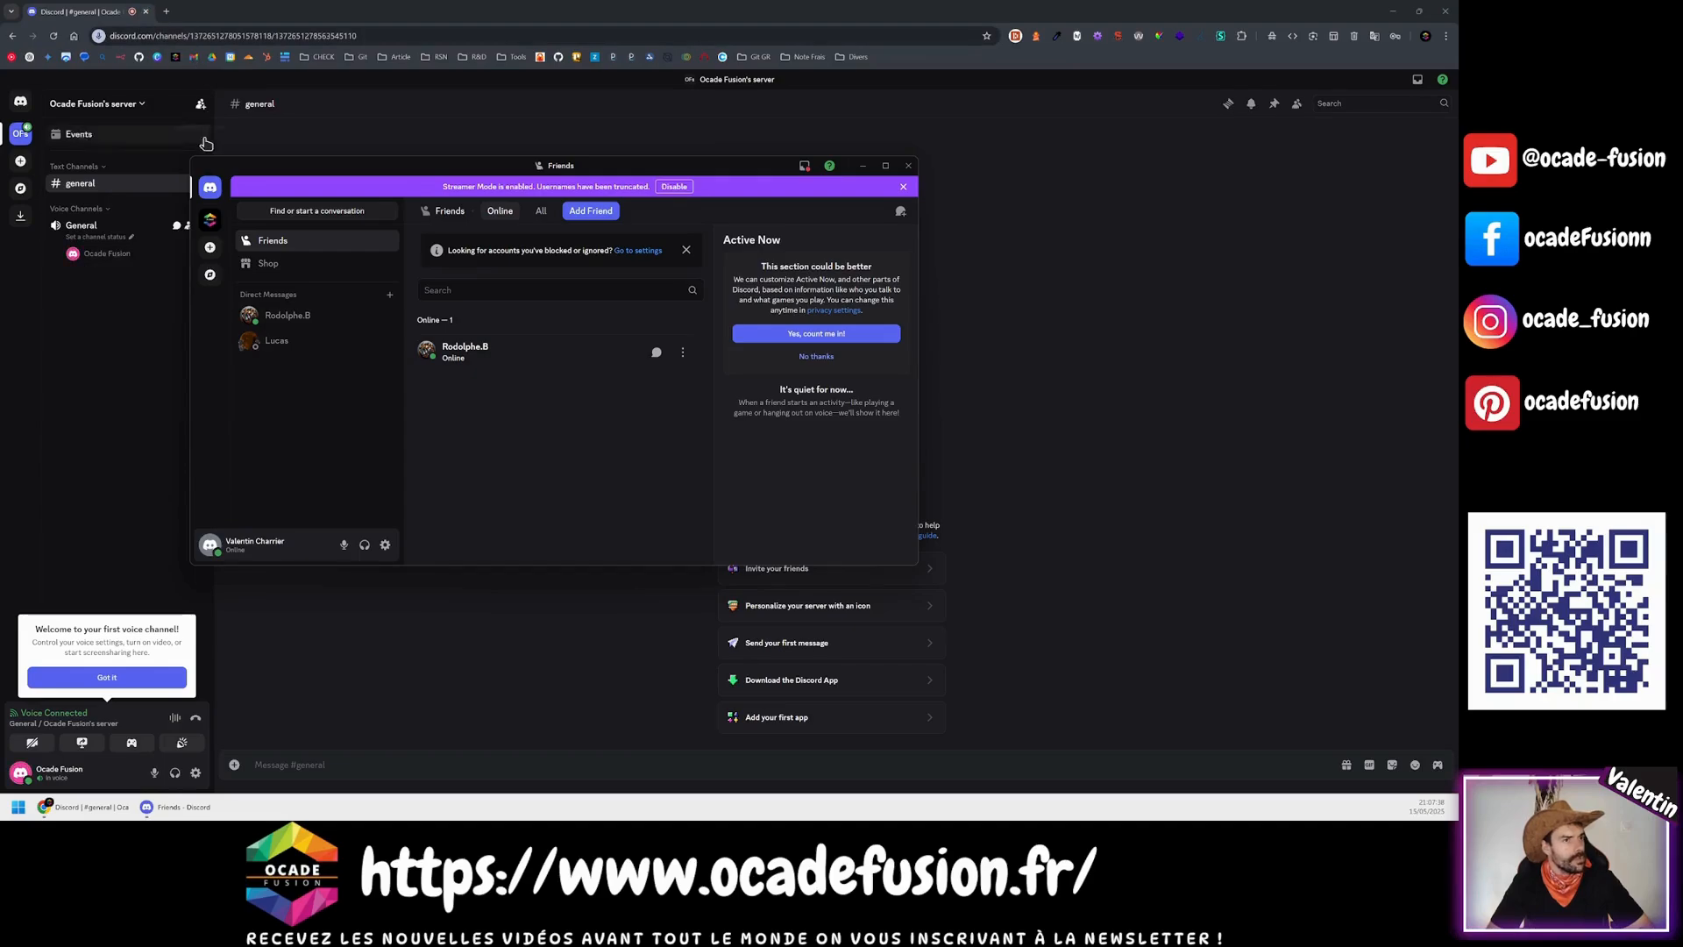
double_click(327, 167)
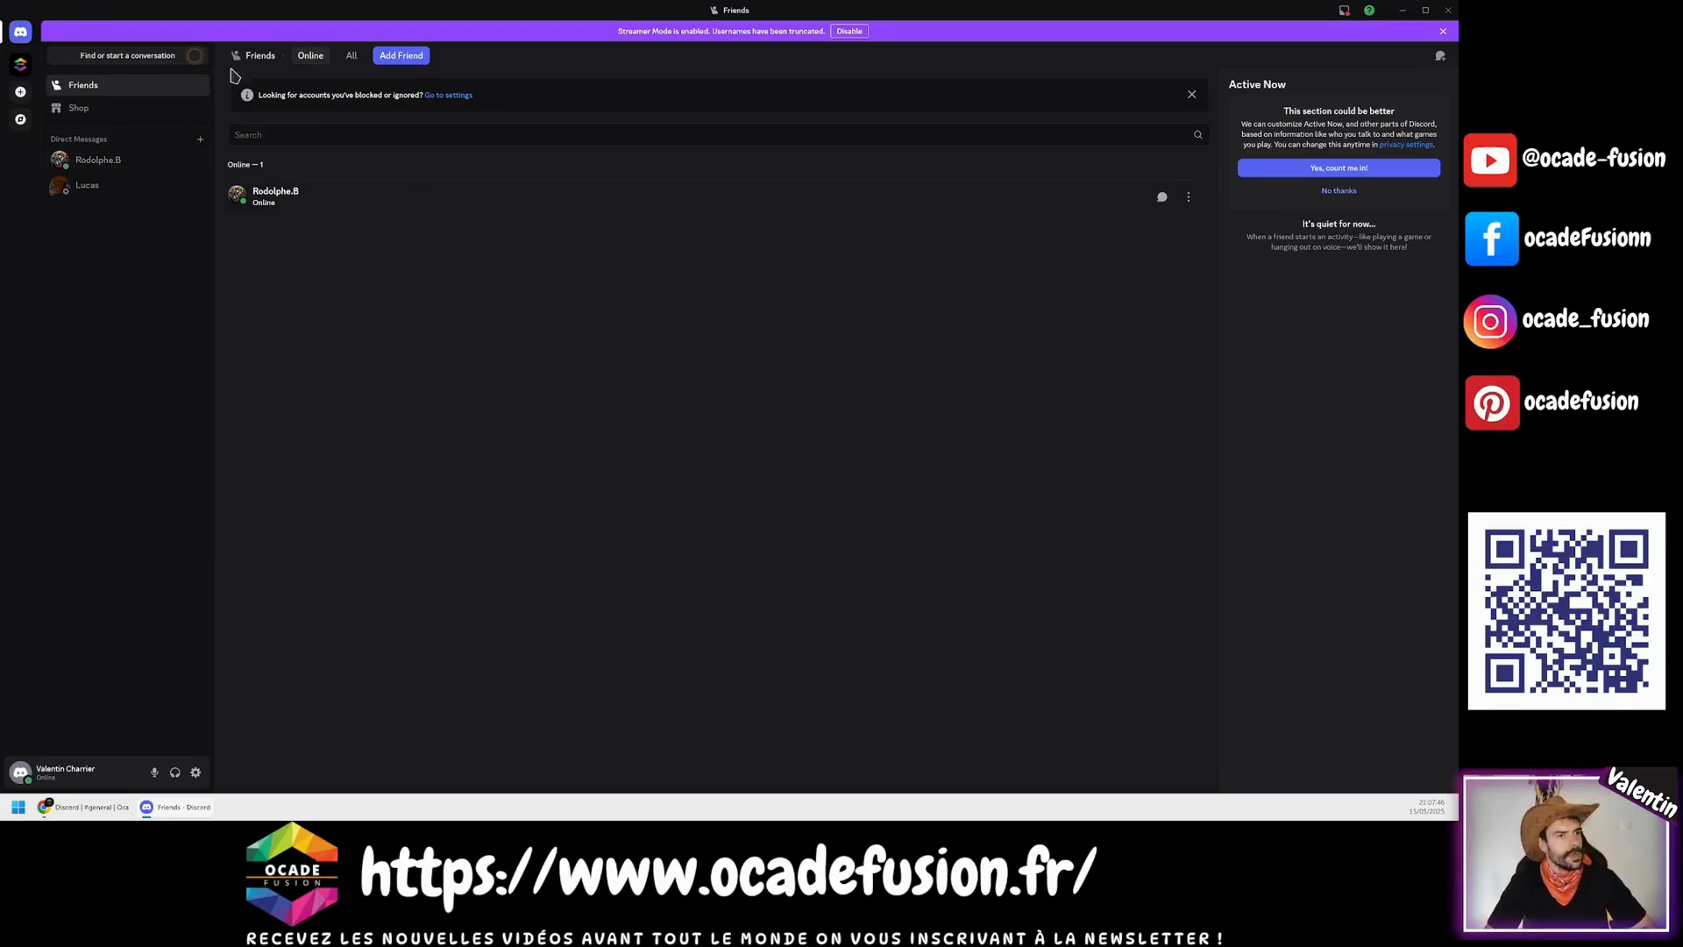
Step: Log out of the account currently signed in to the Discord desktop app
click(195, 771)
scroll(526, 692, down, 2)
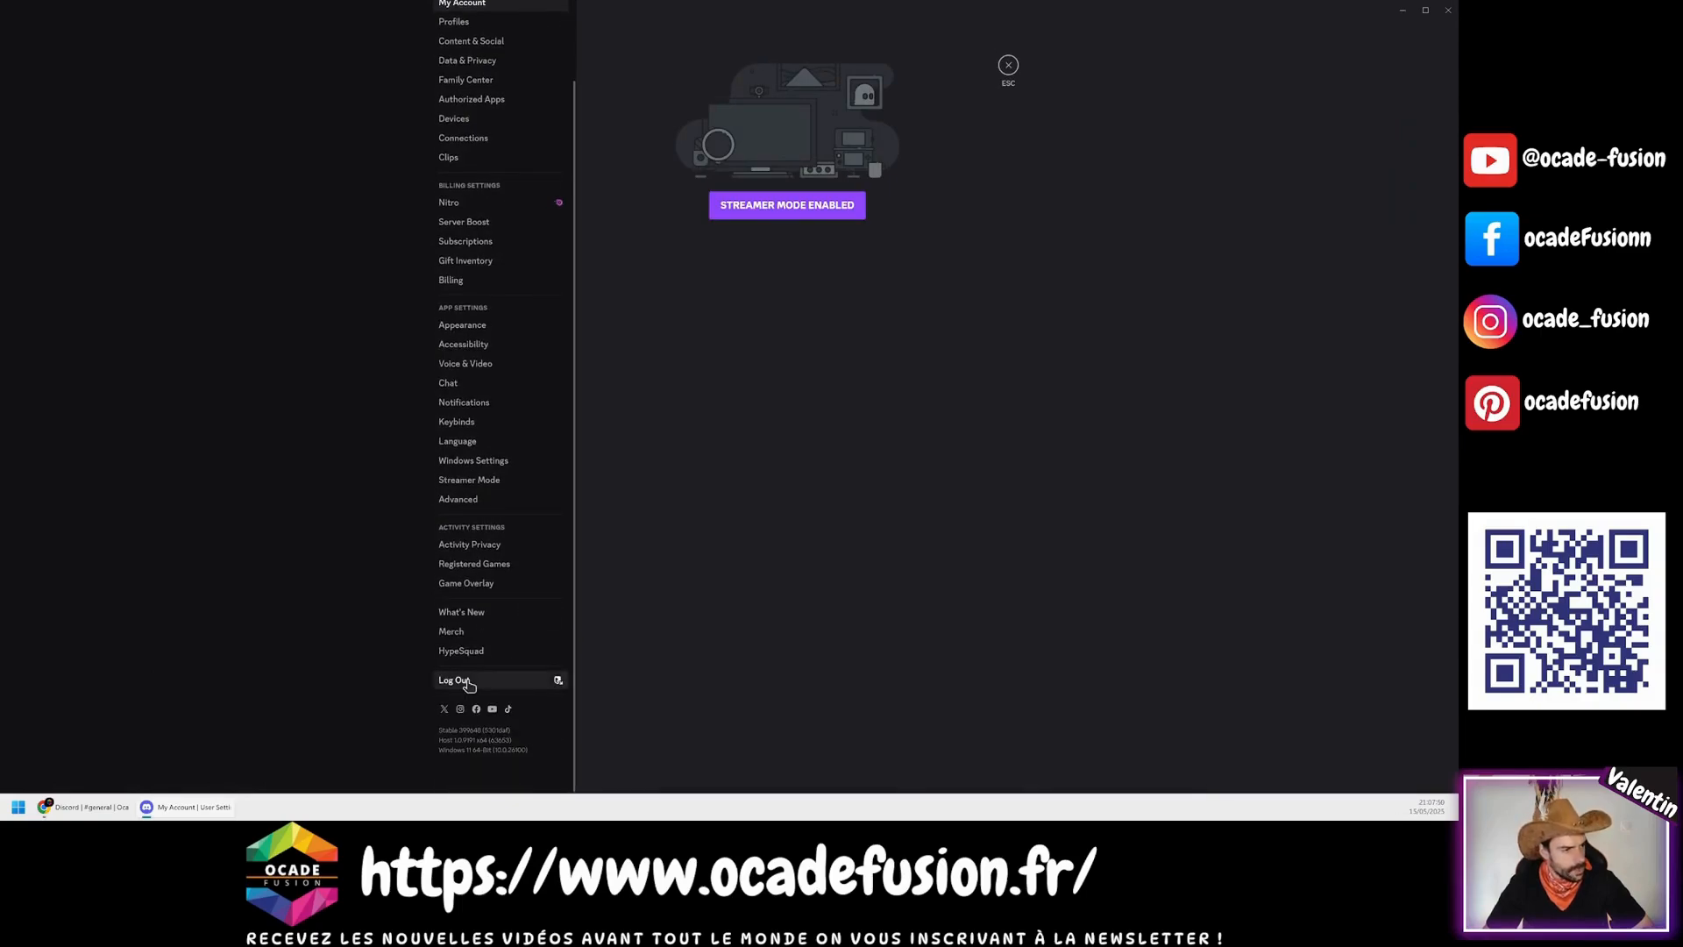
click(456, 681)
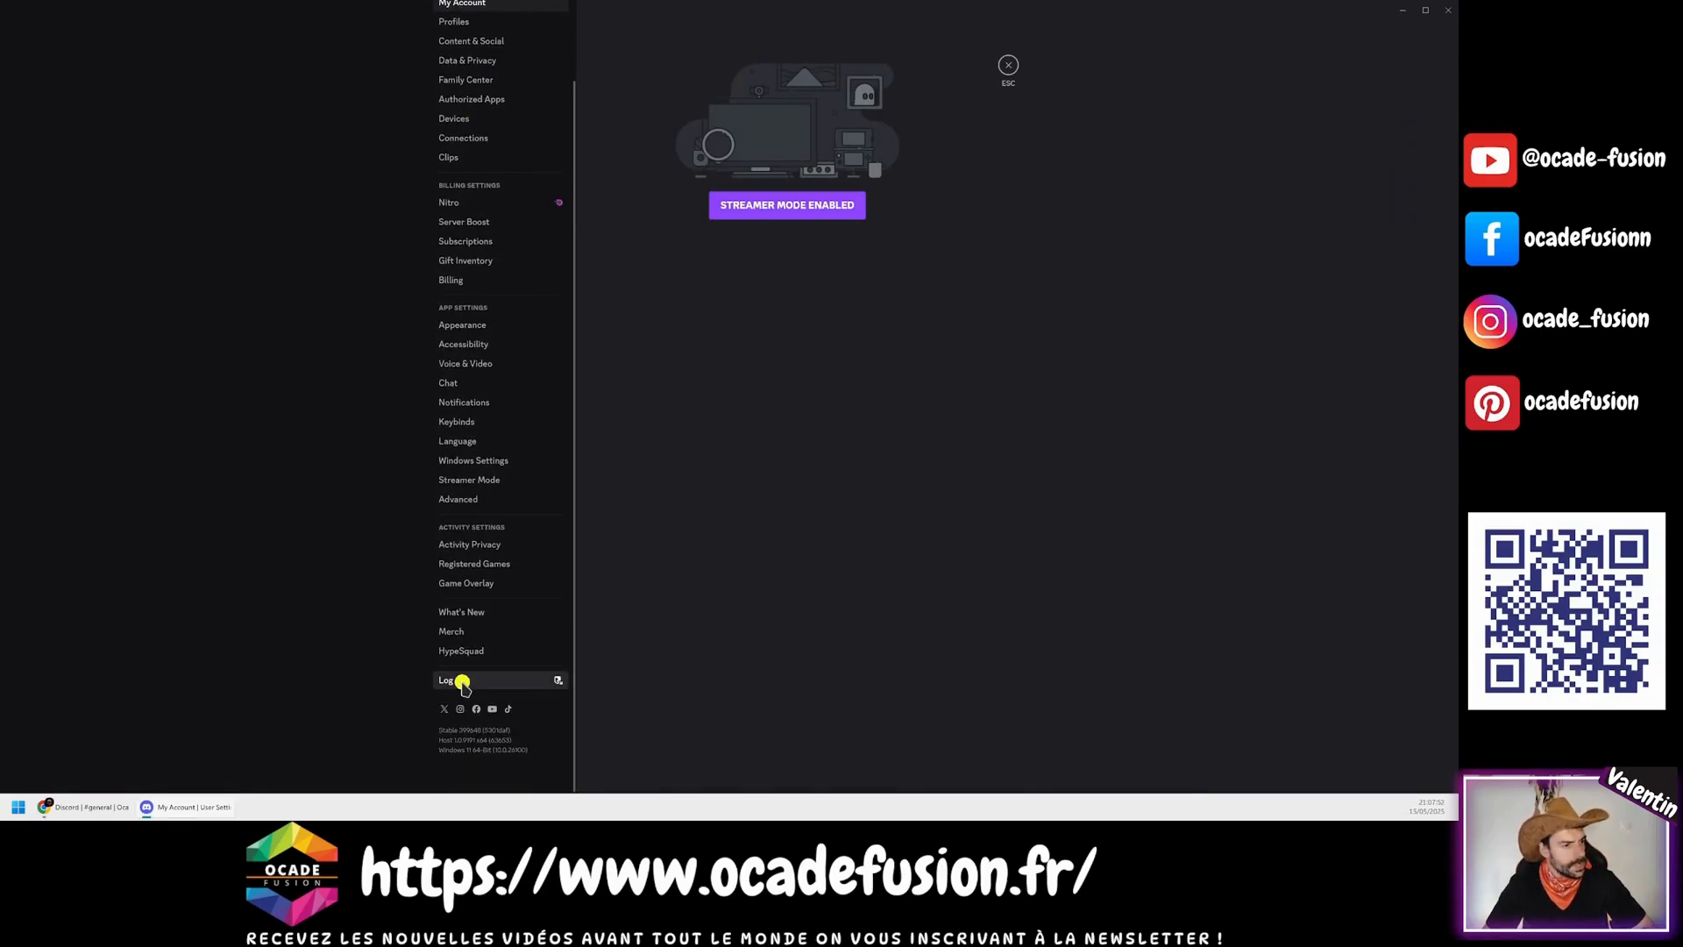
click(797, 441)
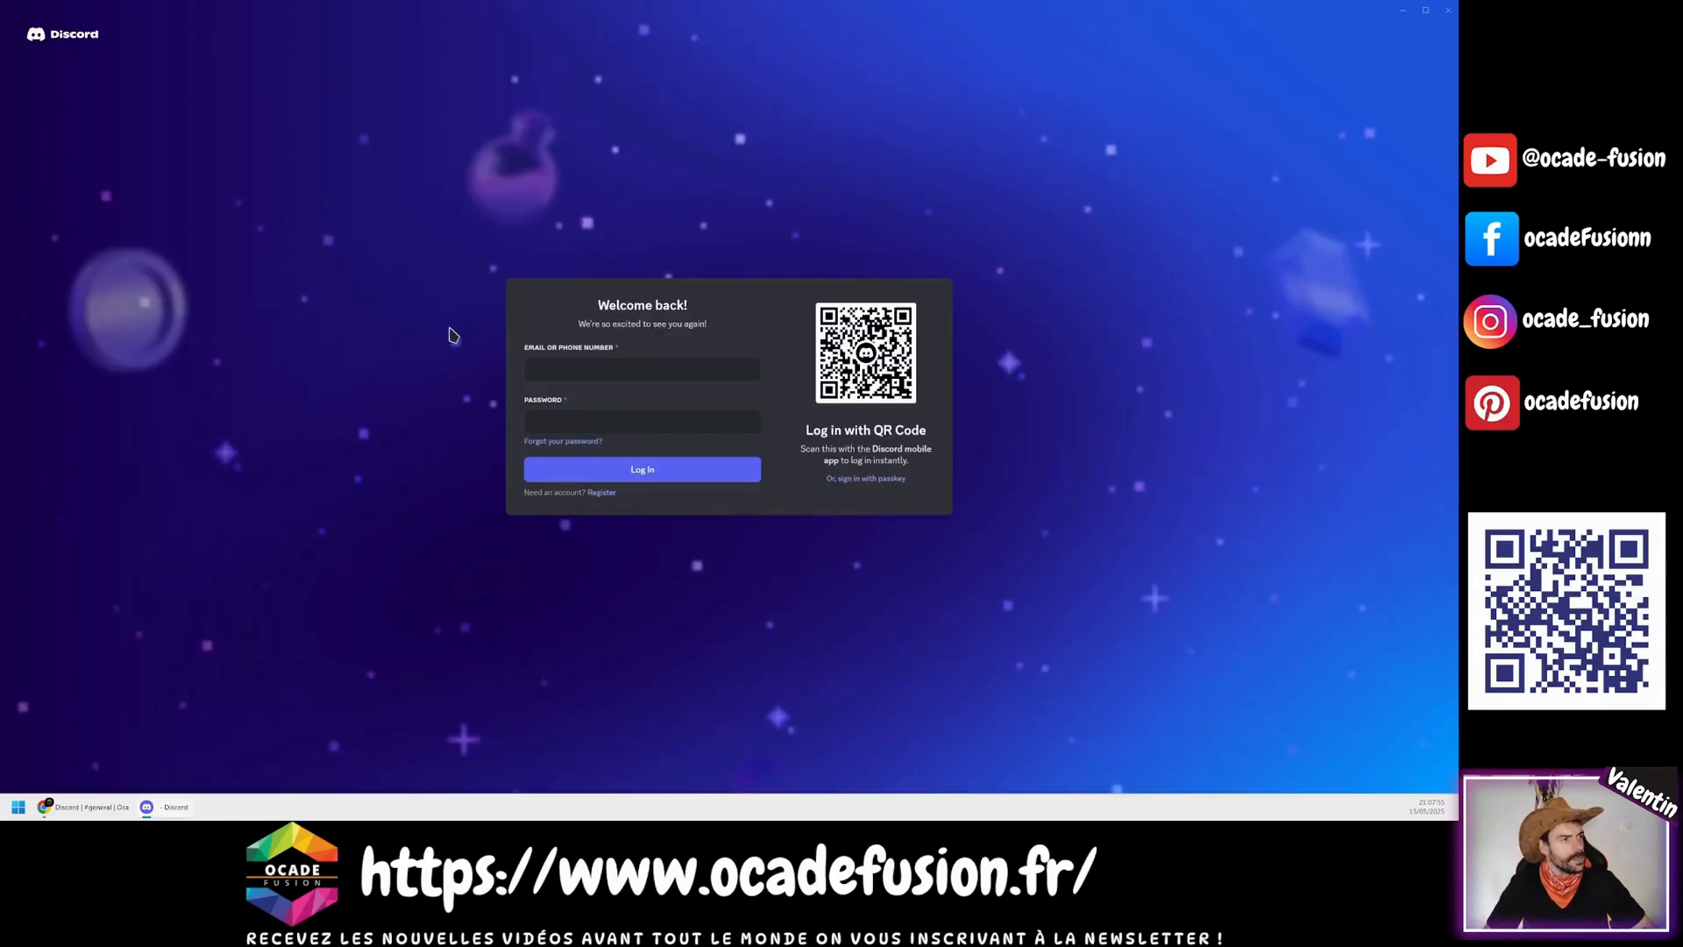
Step: Log in to the desktop app with the new account's e-mail address and password
click(590, 366)
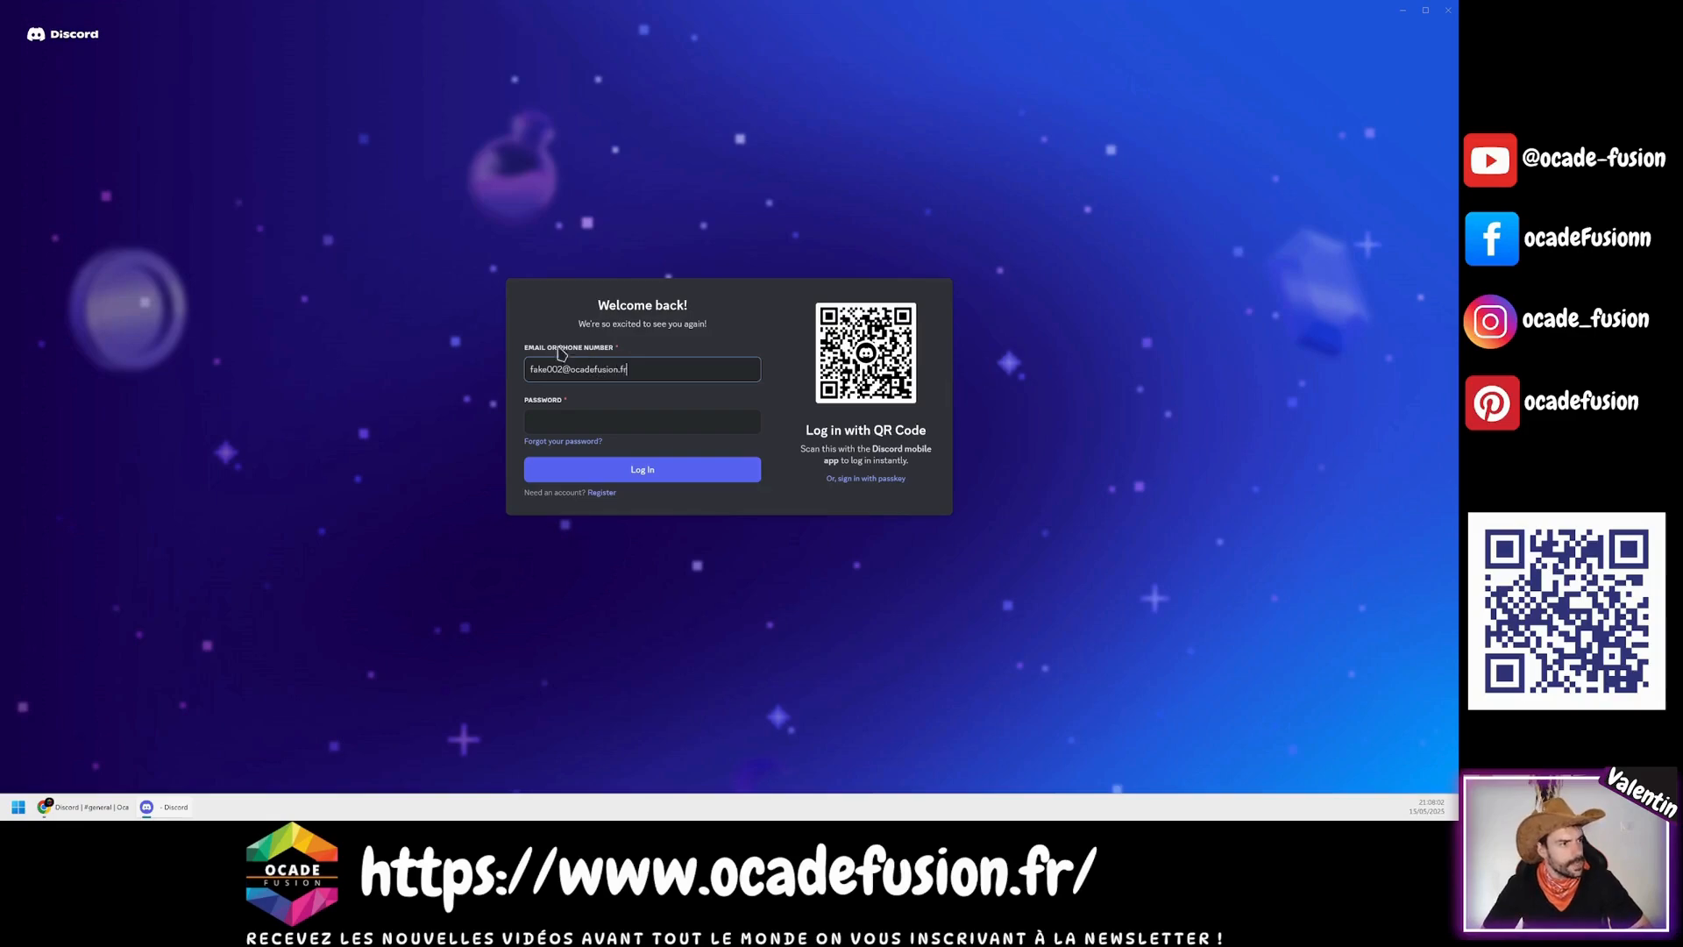
click(547, 424)
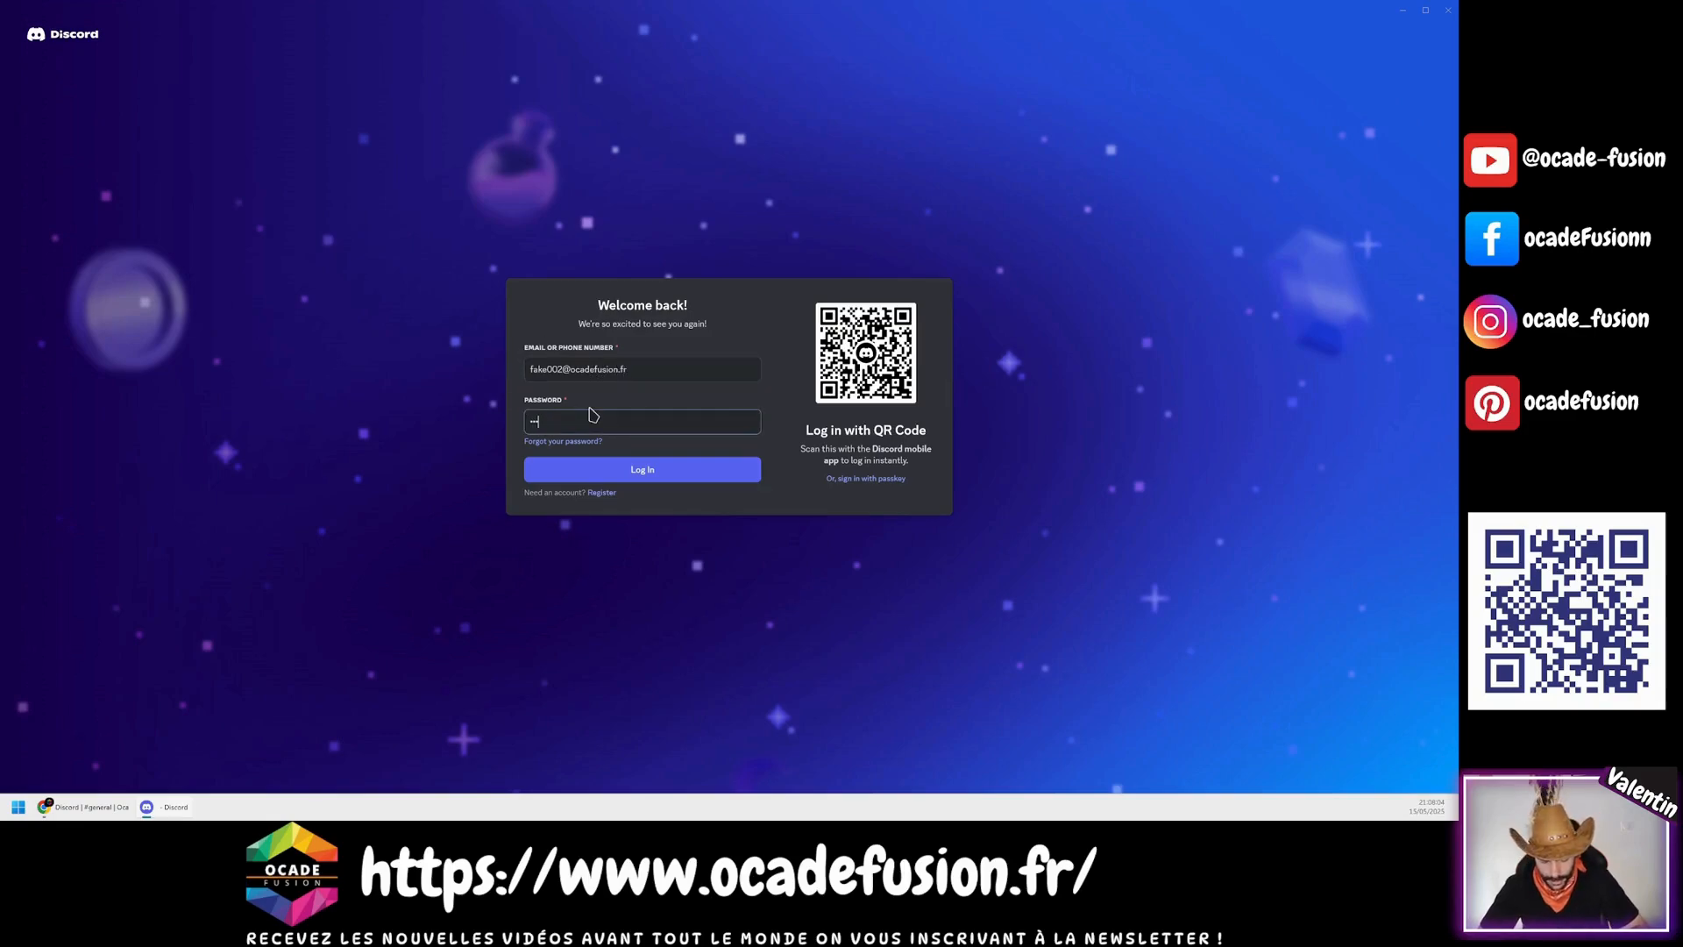
text(••••••••)
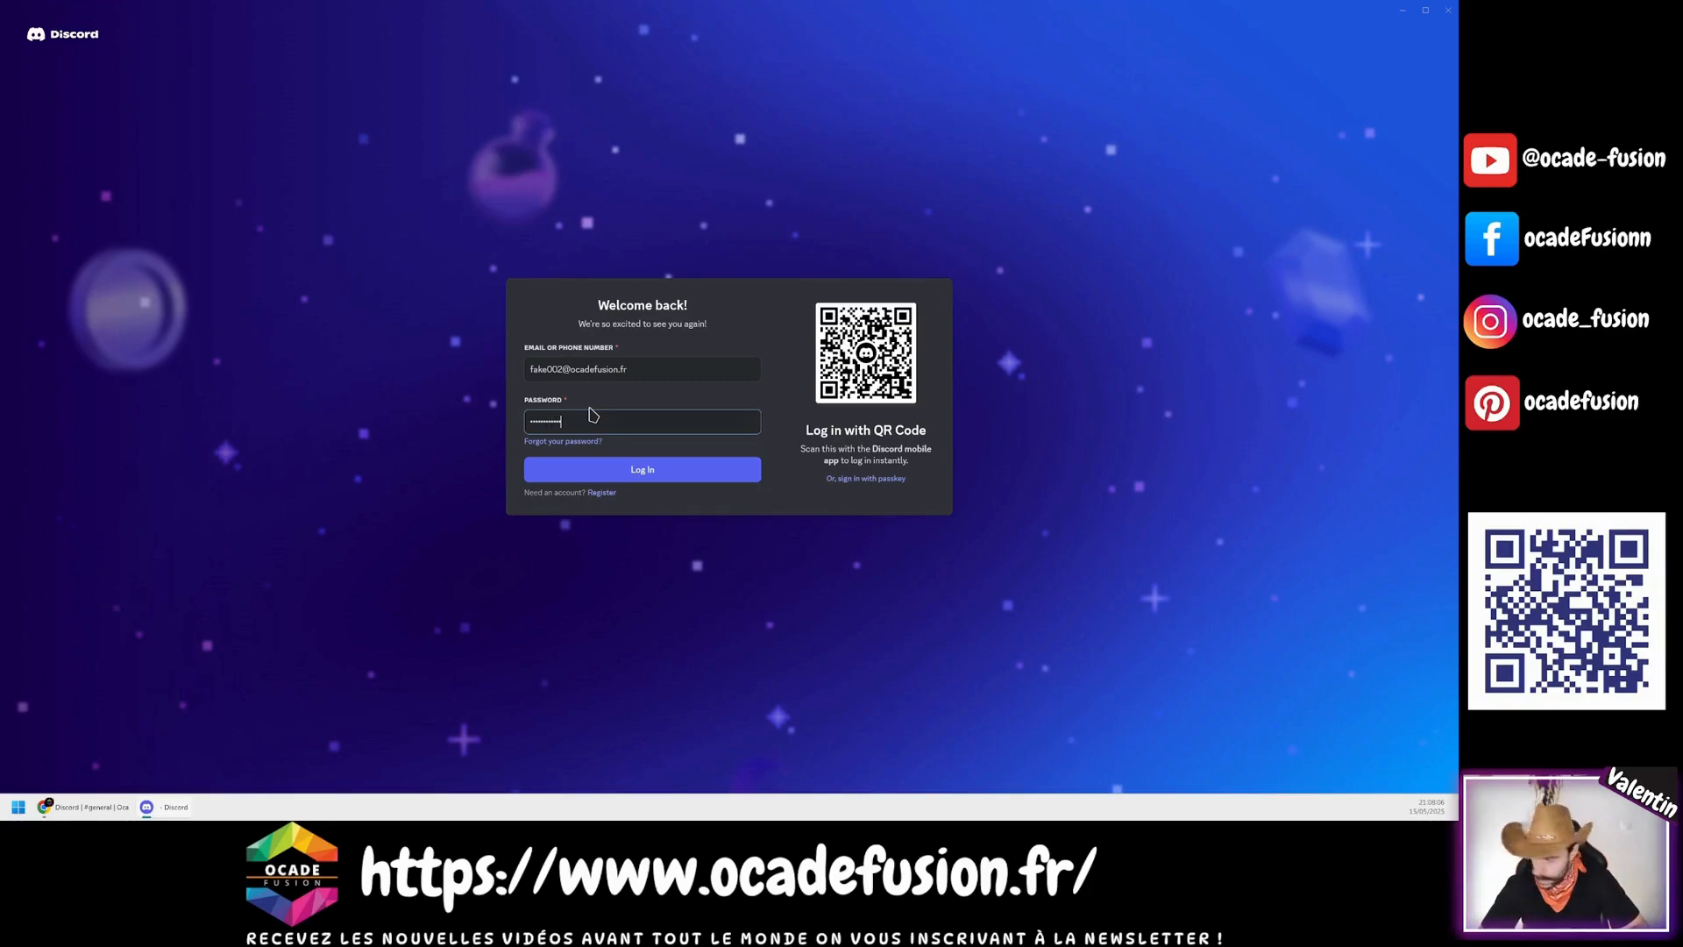
click(593, 467)
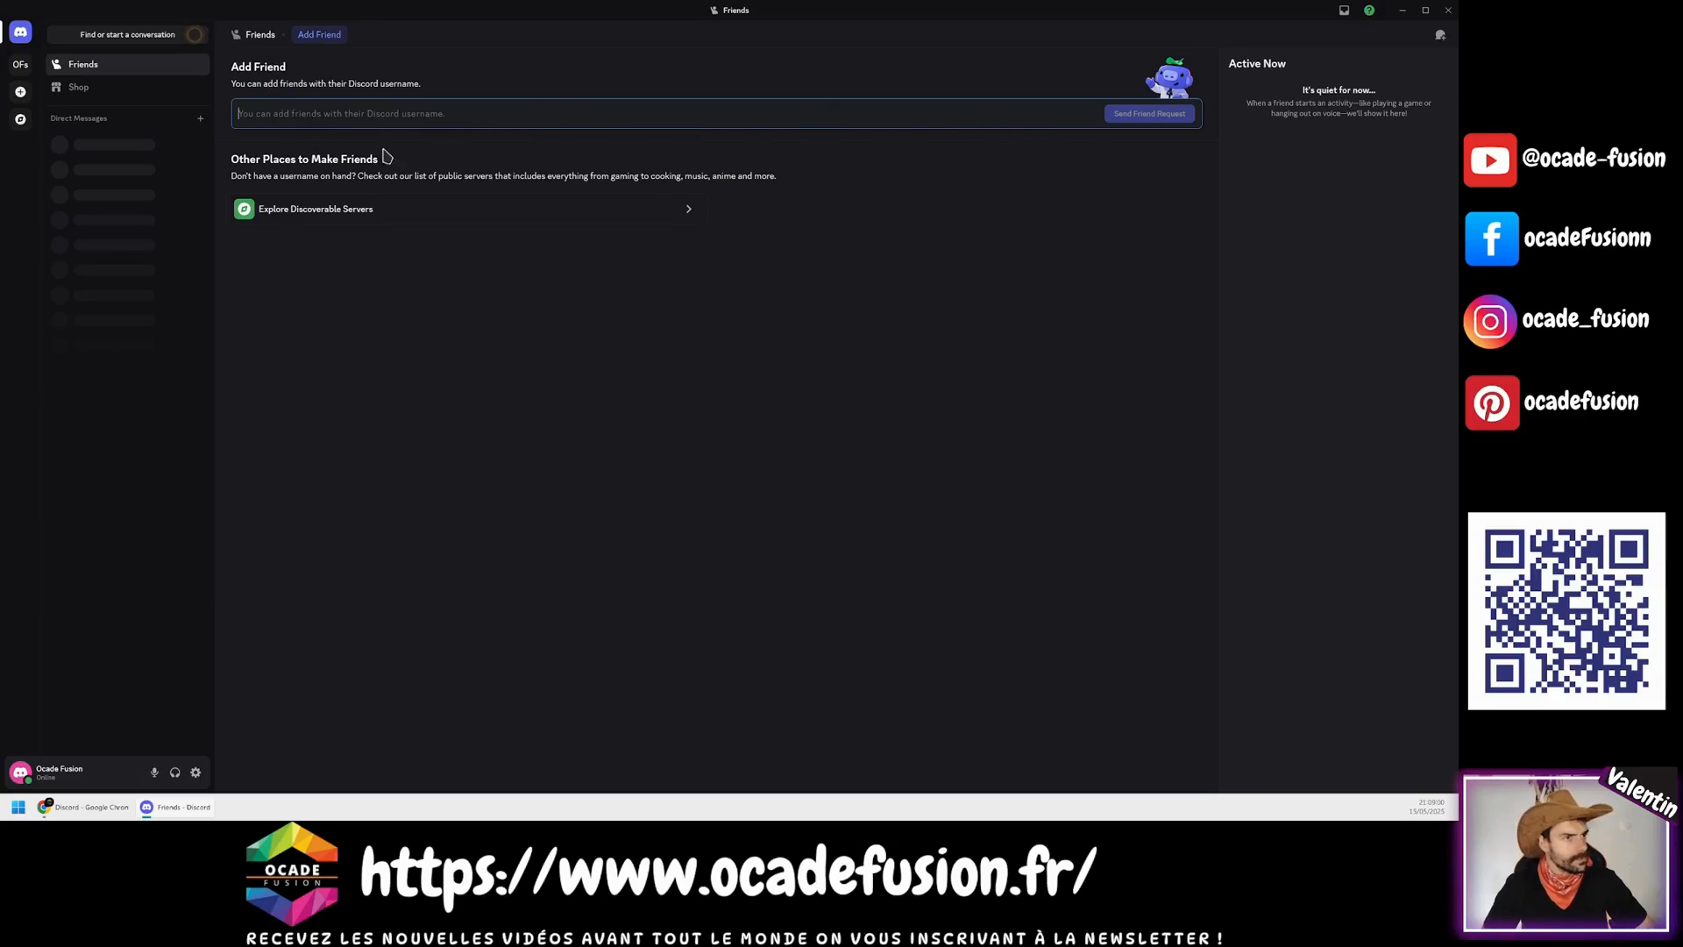
click(436, 210)
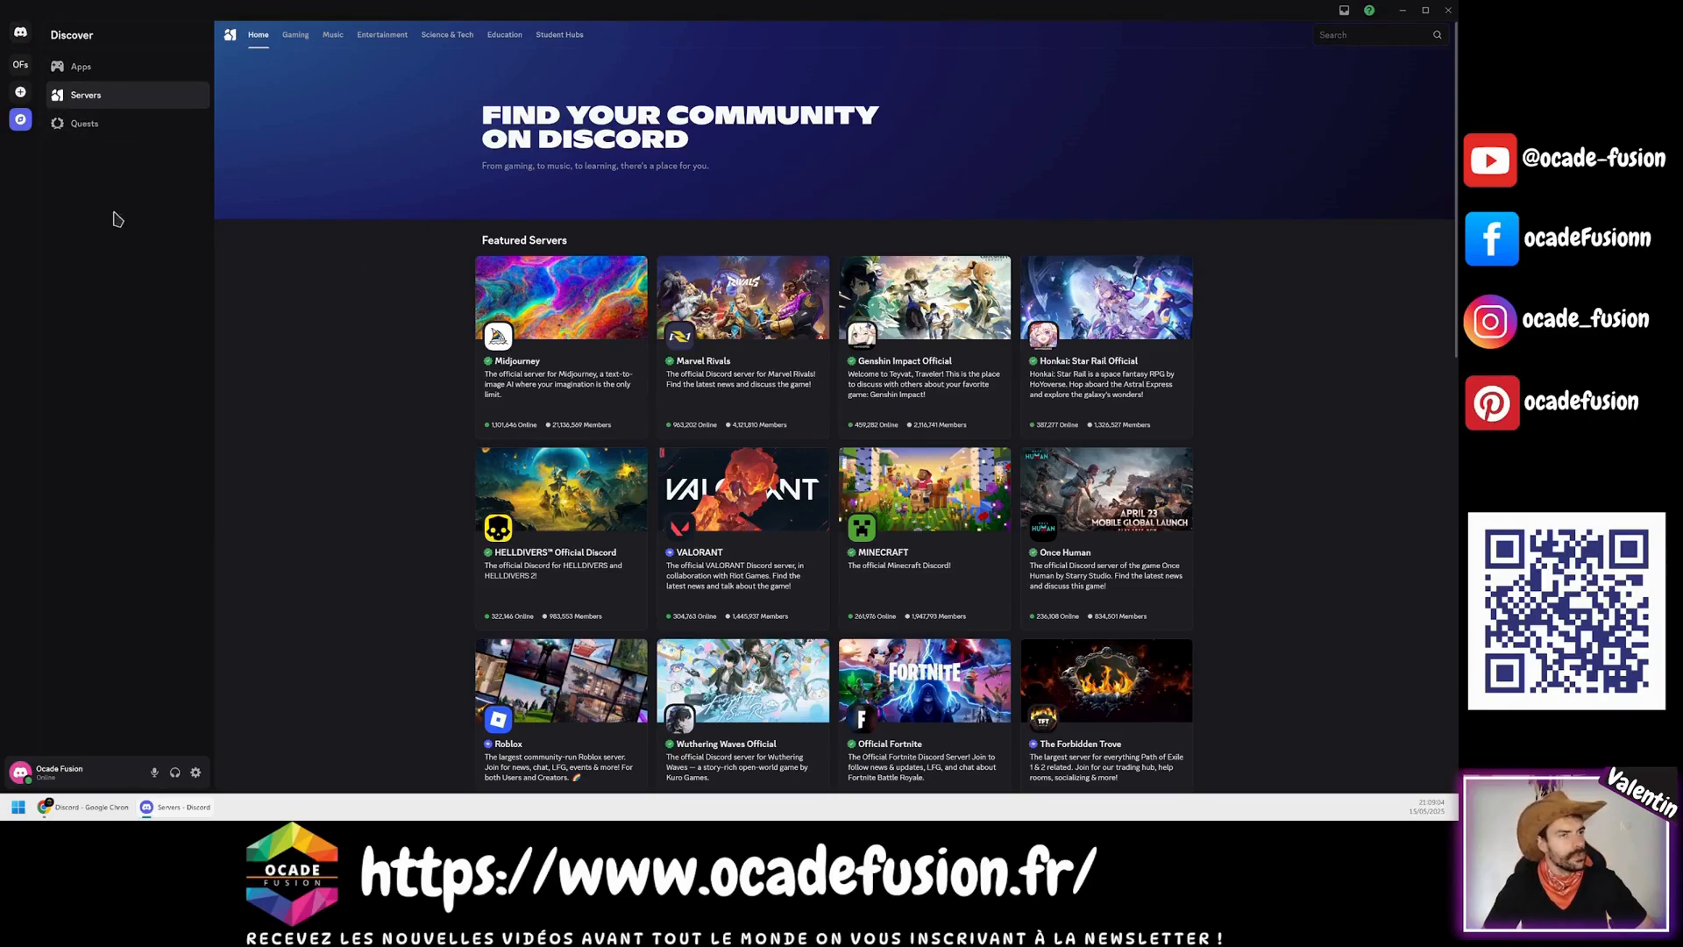
click(19, 63)
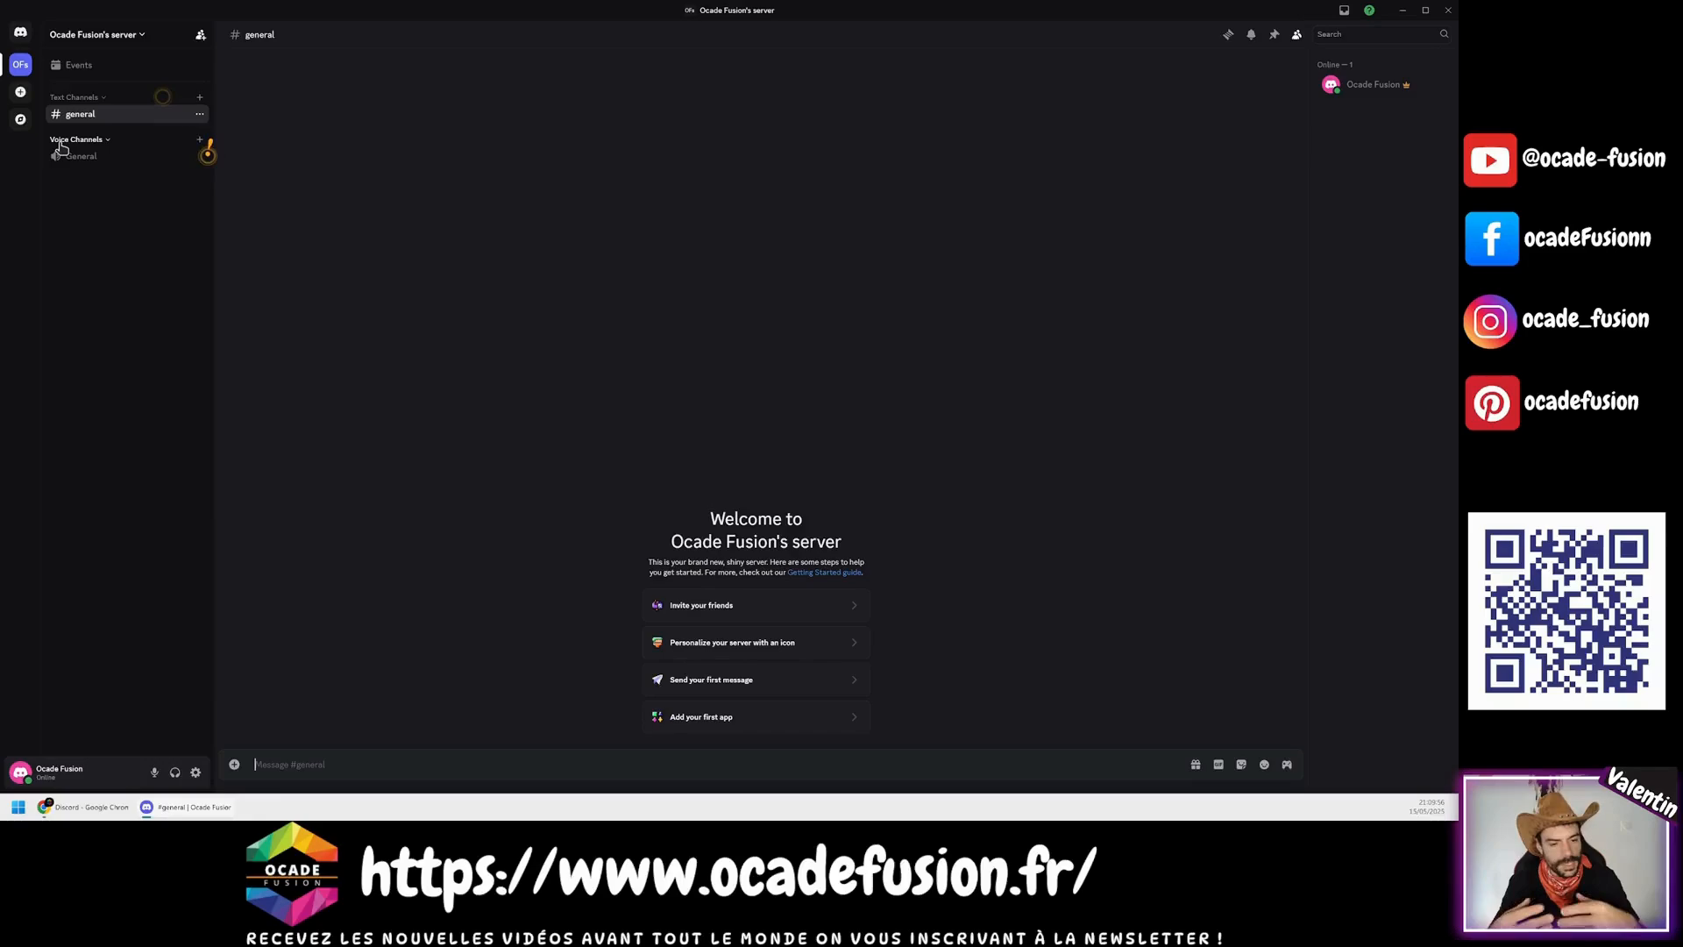
click(95, 158)
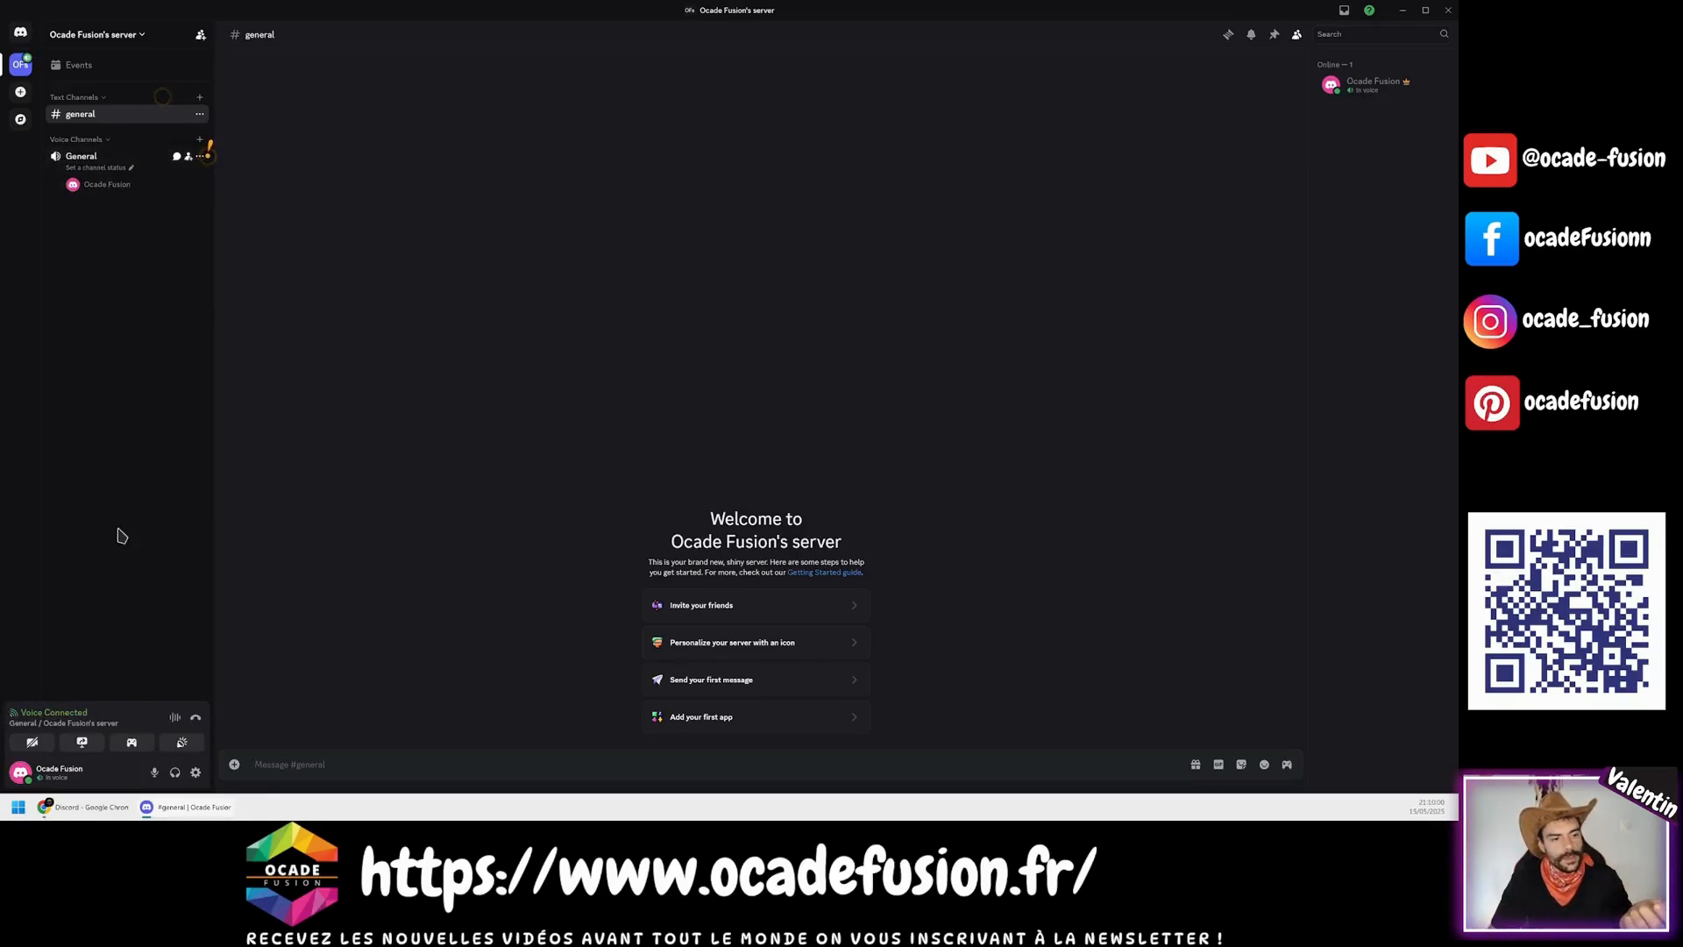
click(195, 720)
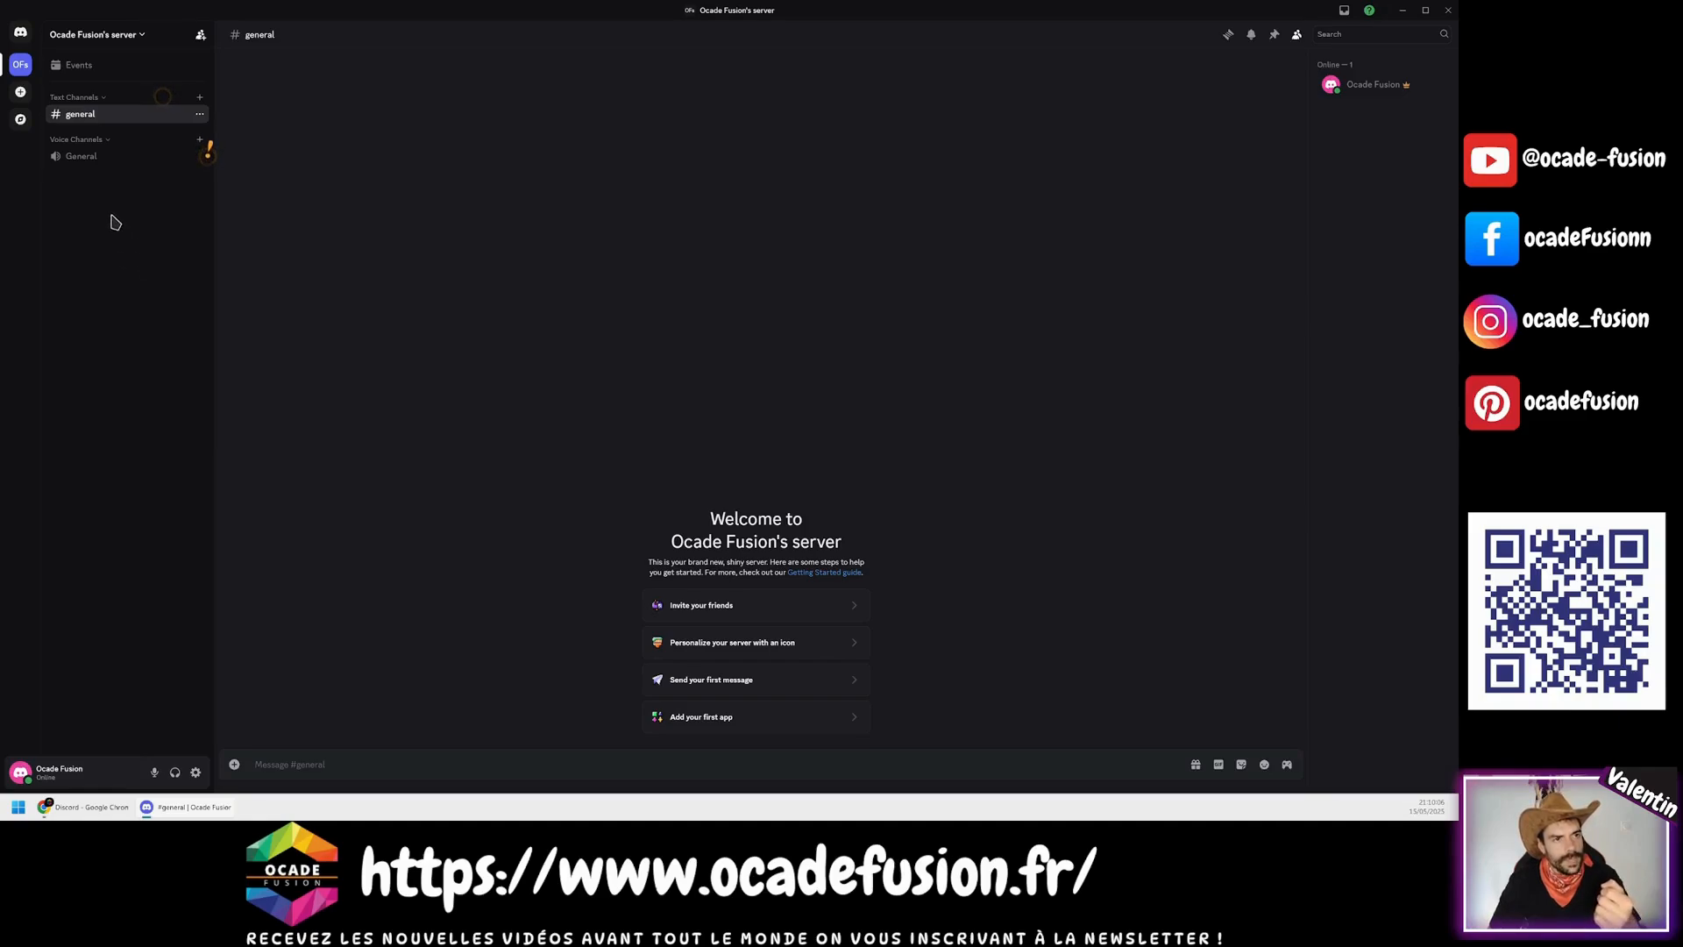
right_click(86, 85)
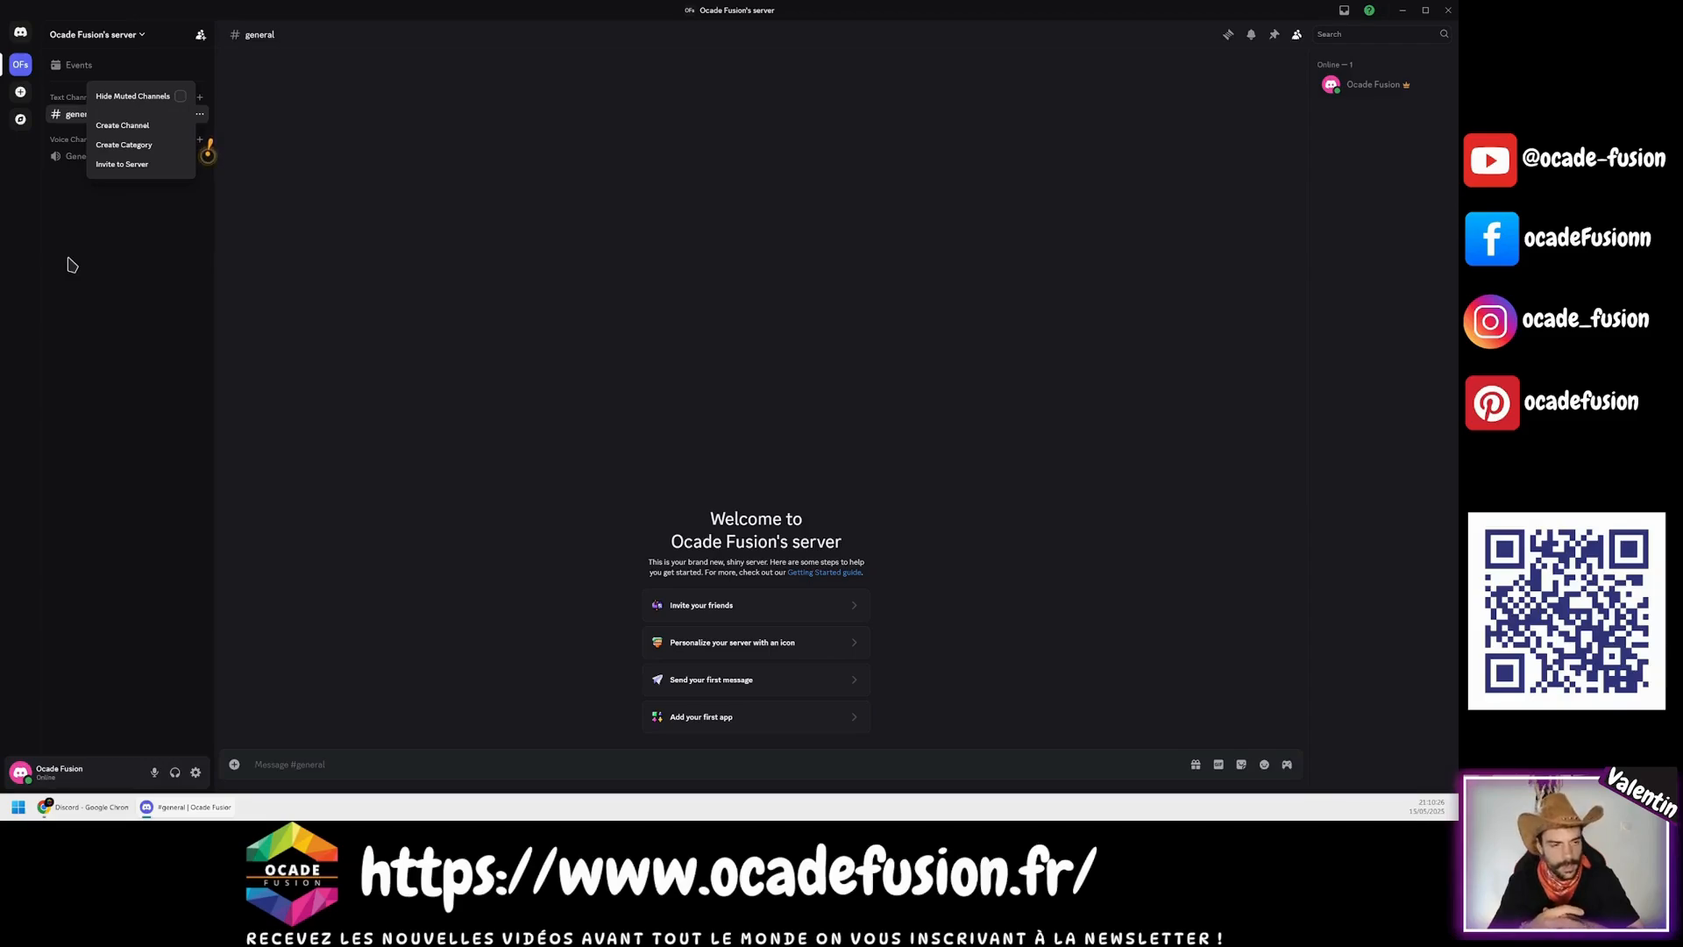
click(113, 260)
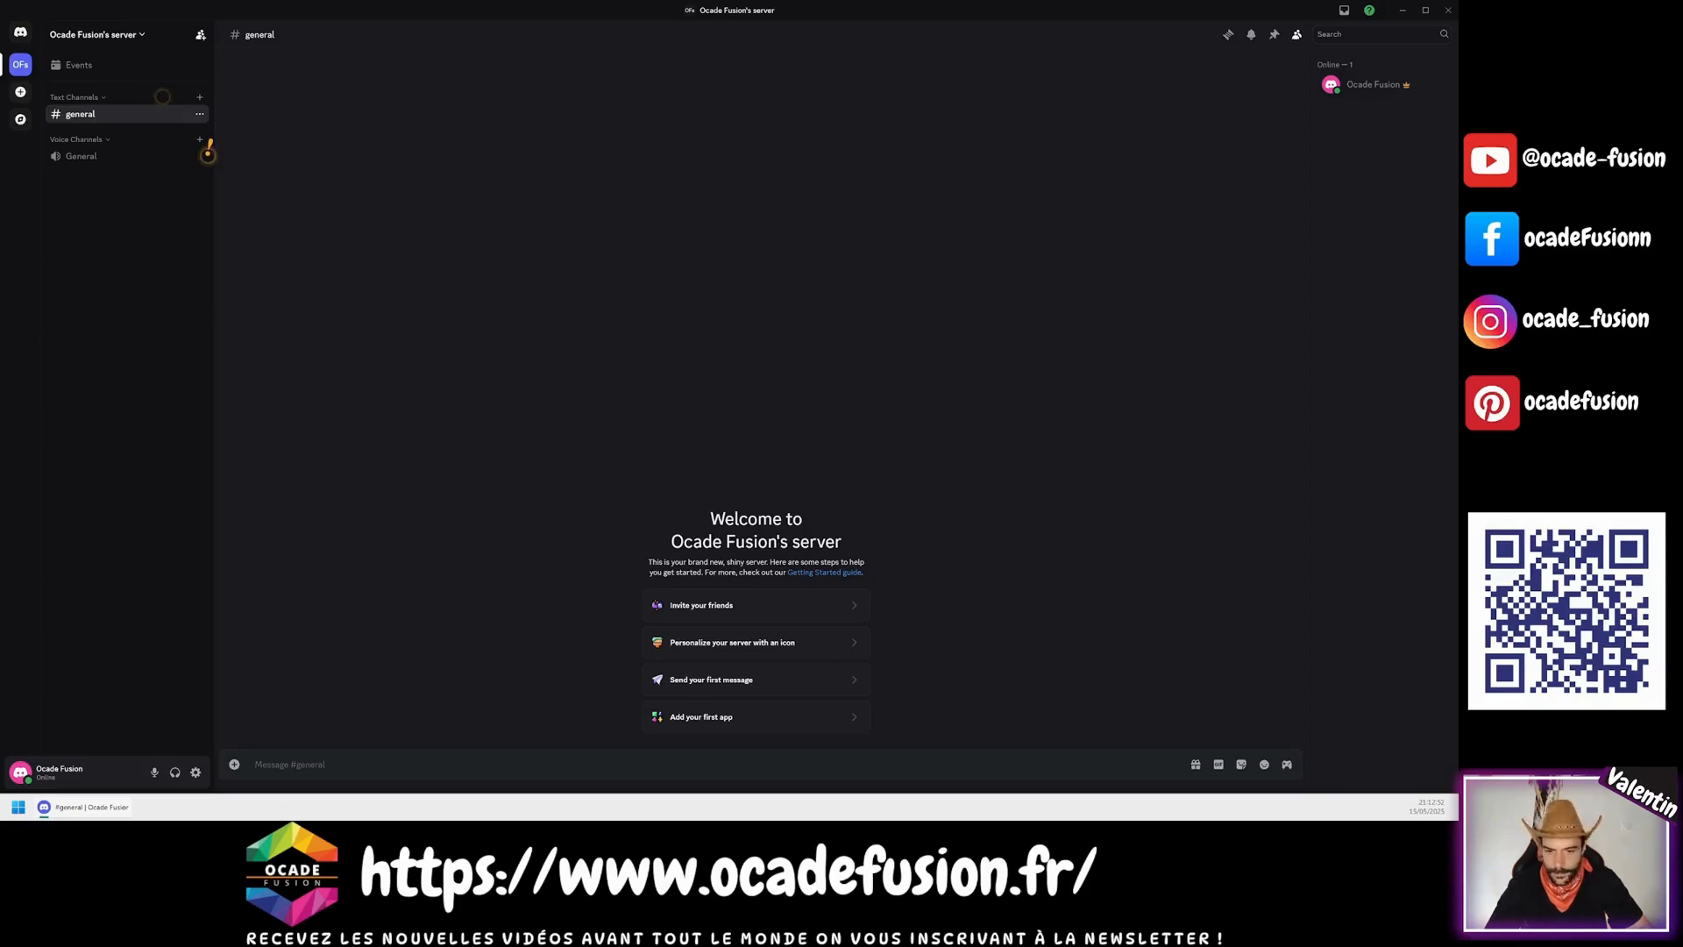
Step: Switch to a maximized Chrome window and open the personal workflows in n8n
drag(0, 176, 363, 160)
double_click(364, 159)
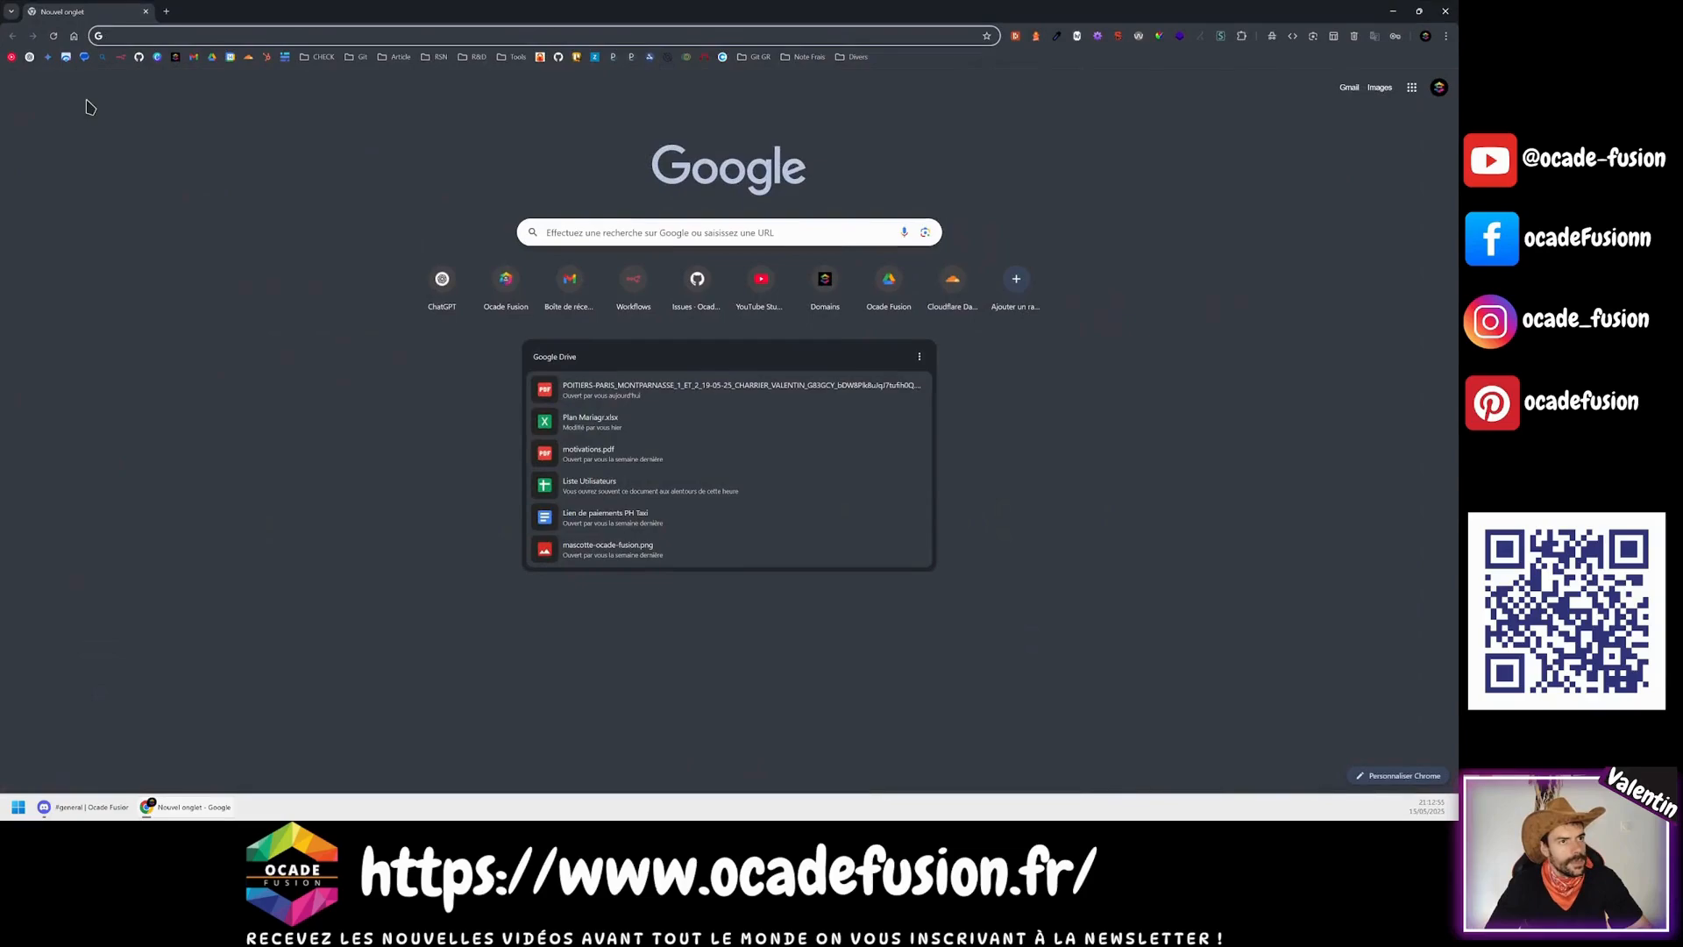
click(120, 57)
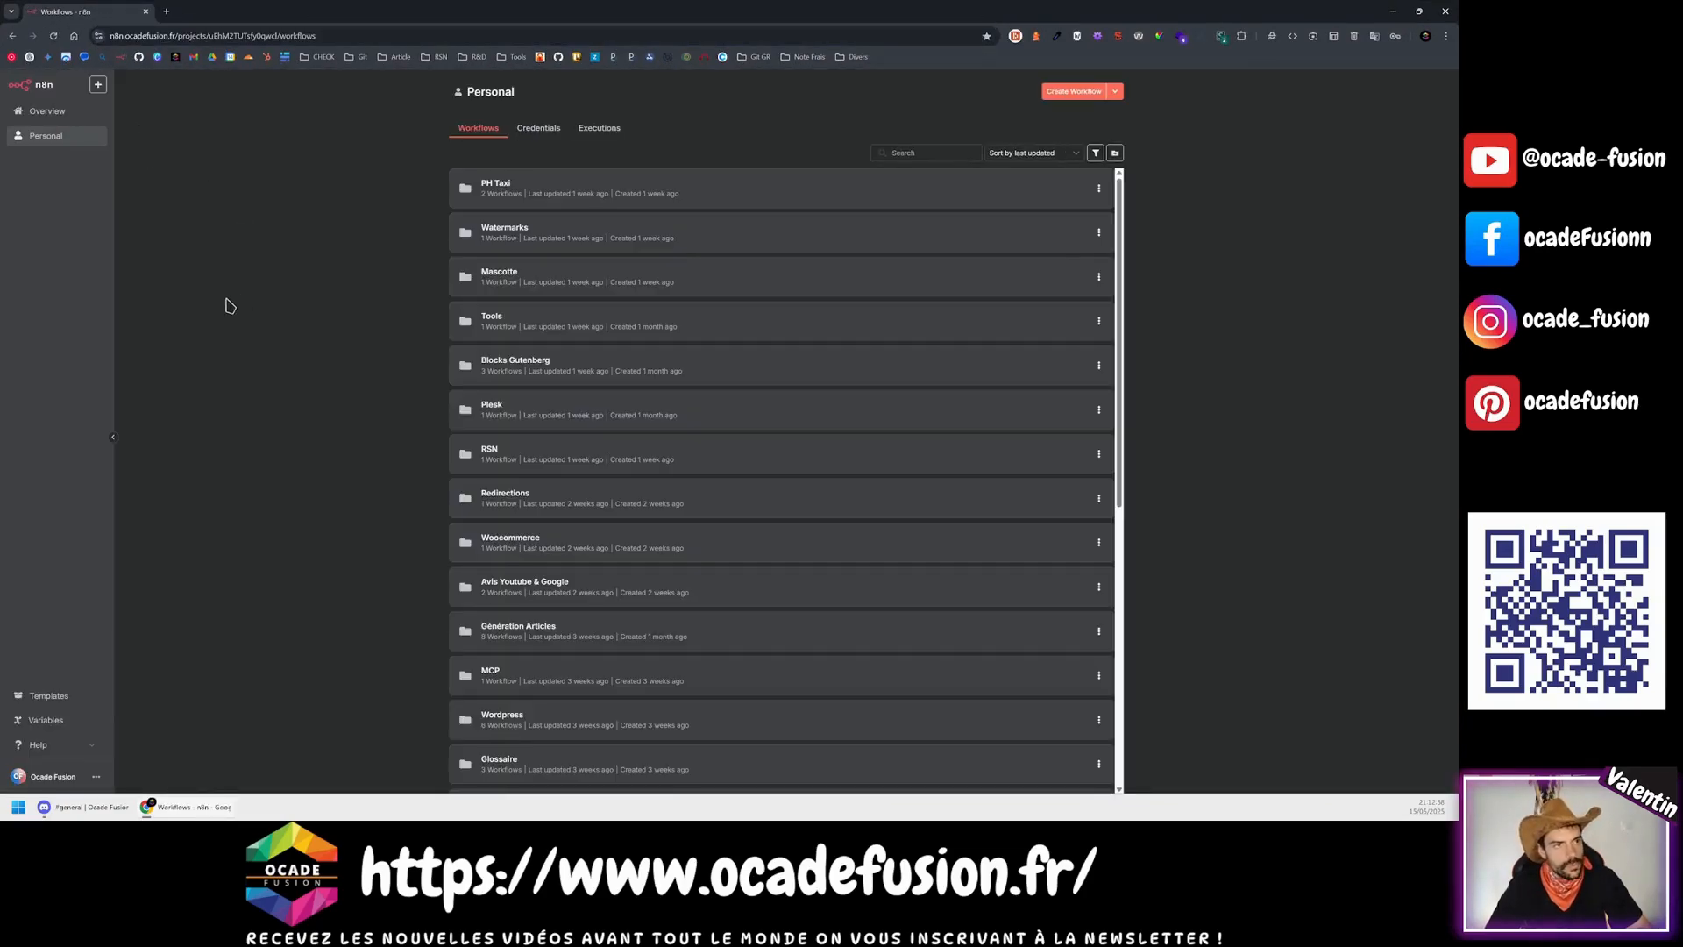
Step: Search the personal n8n credentials for "discord"
click(533, 128)
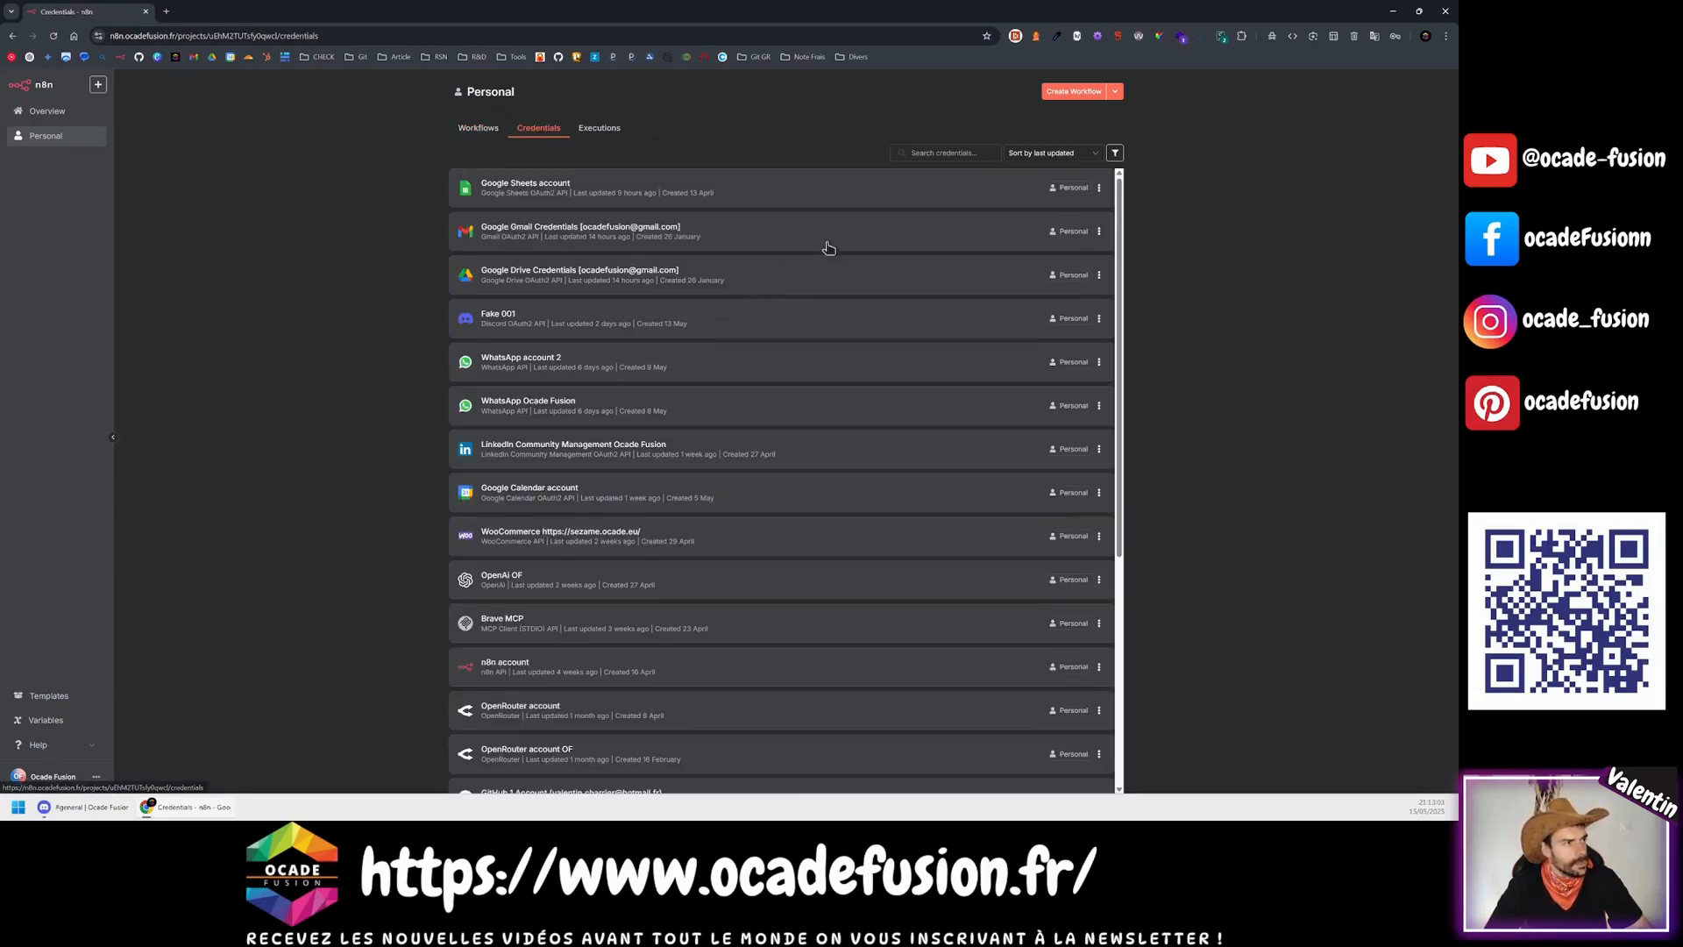
click(955, 155)
text(discord)
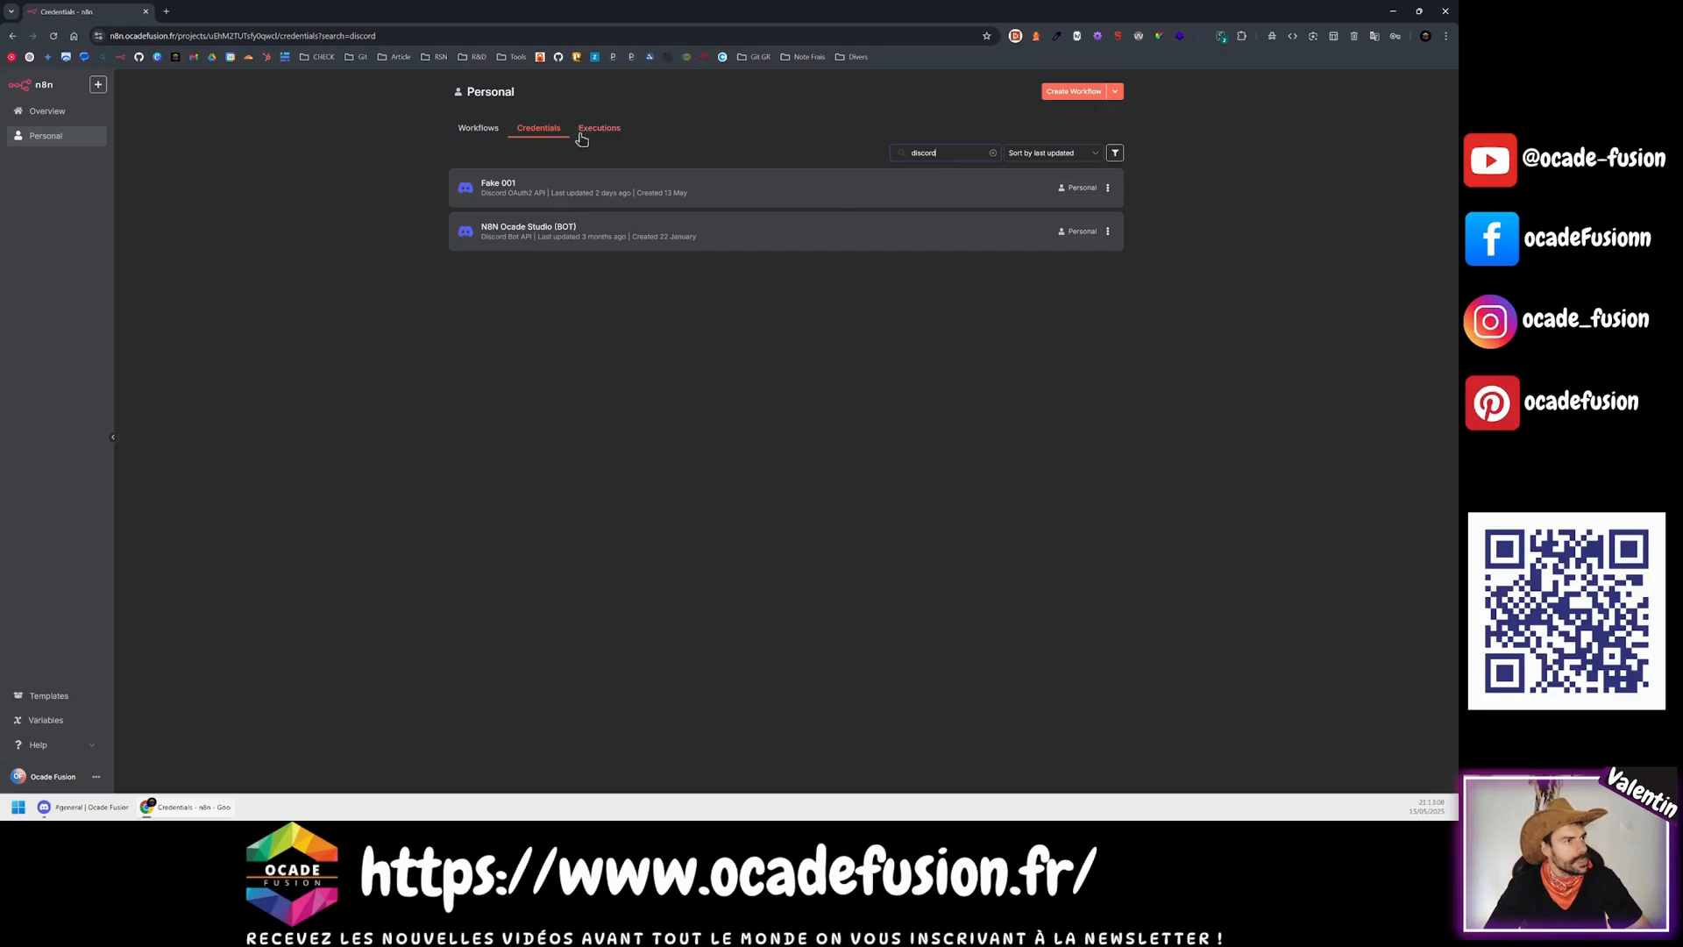
Step: Create a new personal credential of type Discord OAuth2 API named Fake002
click(1114, 91)
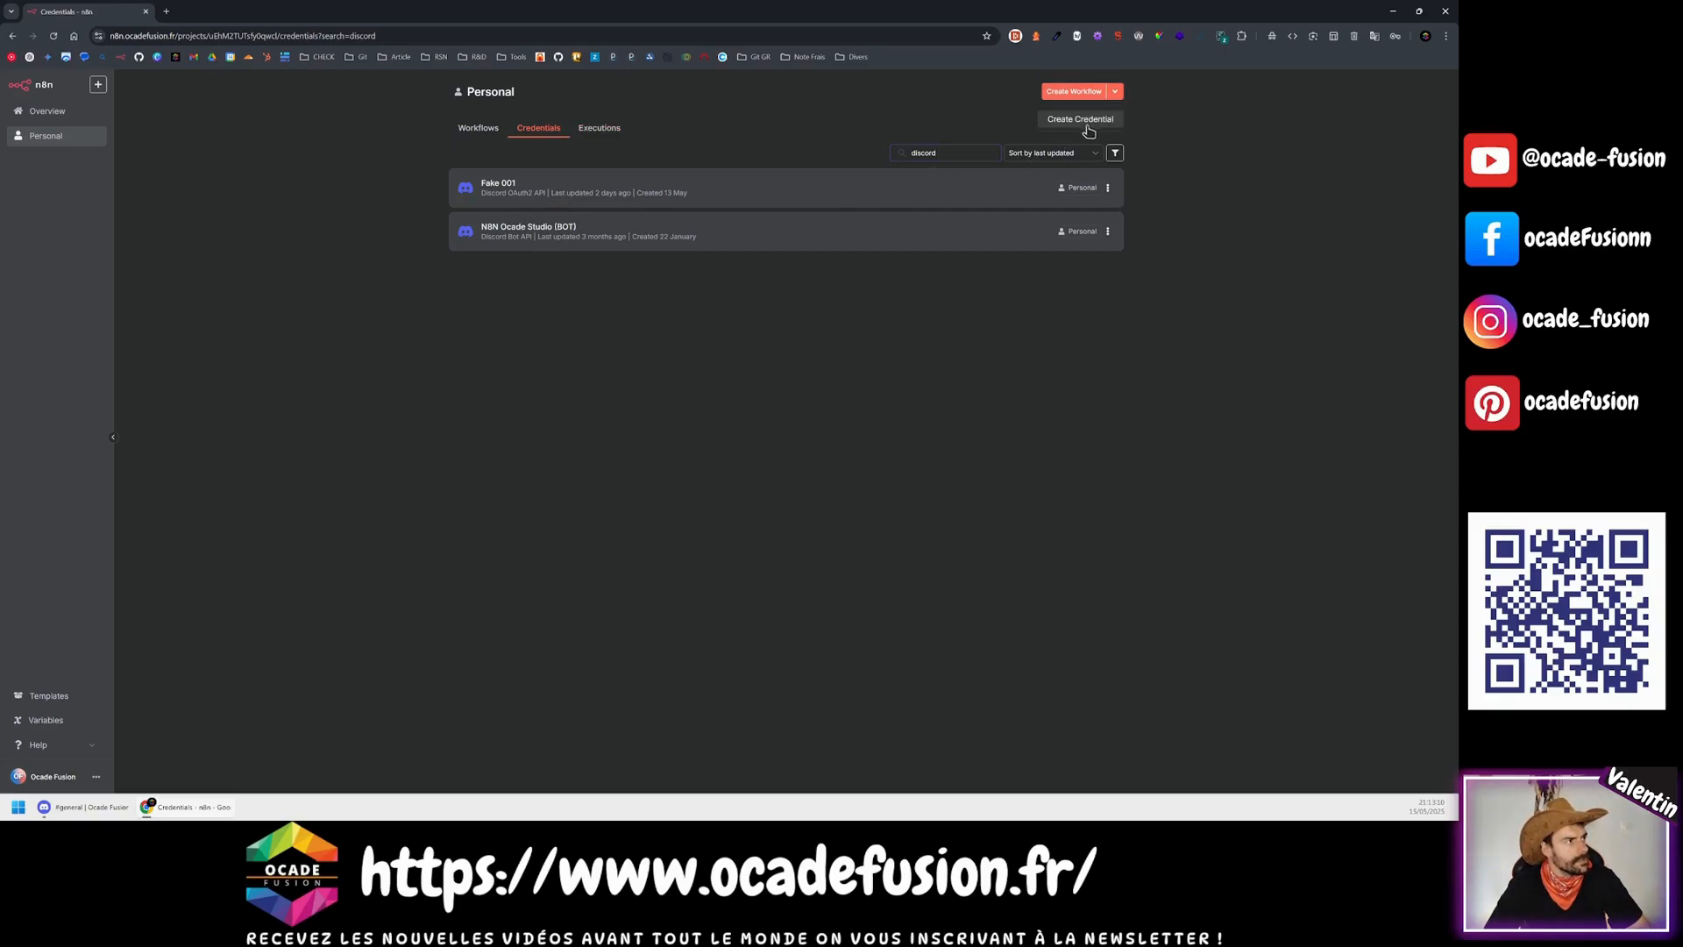
click(1086, 125)
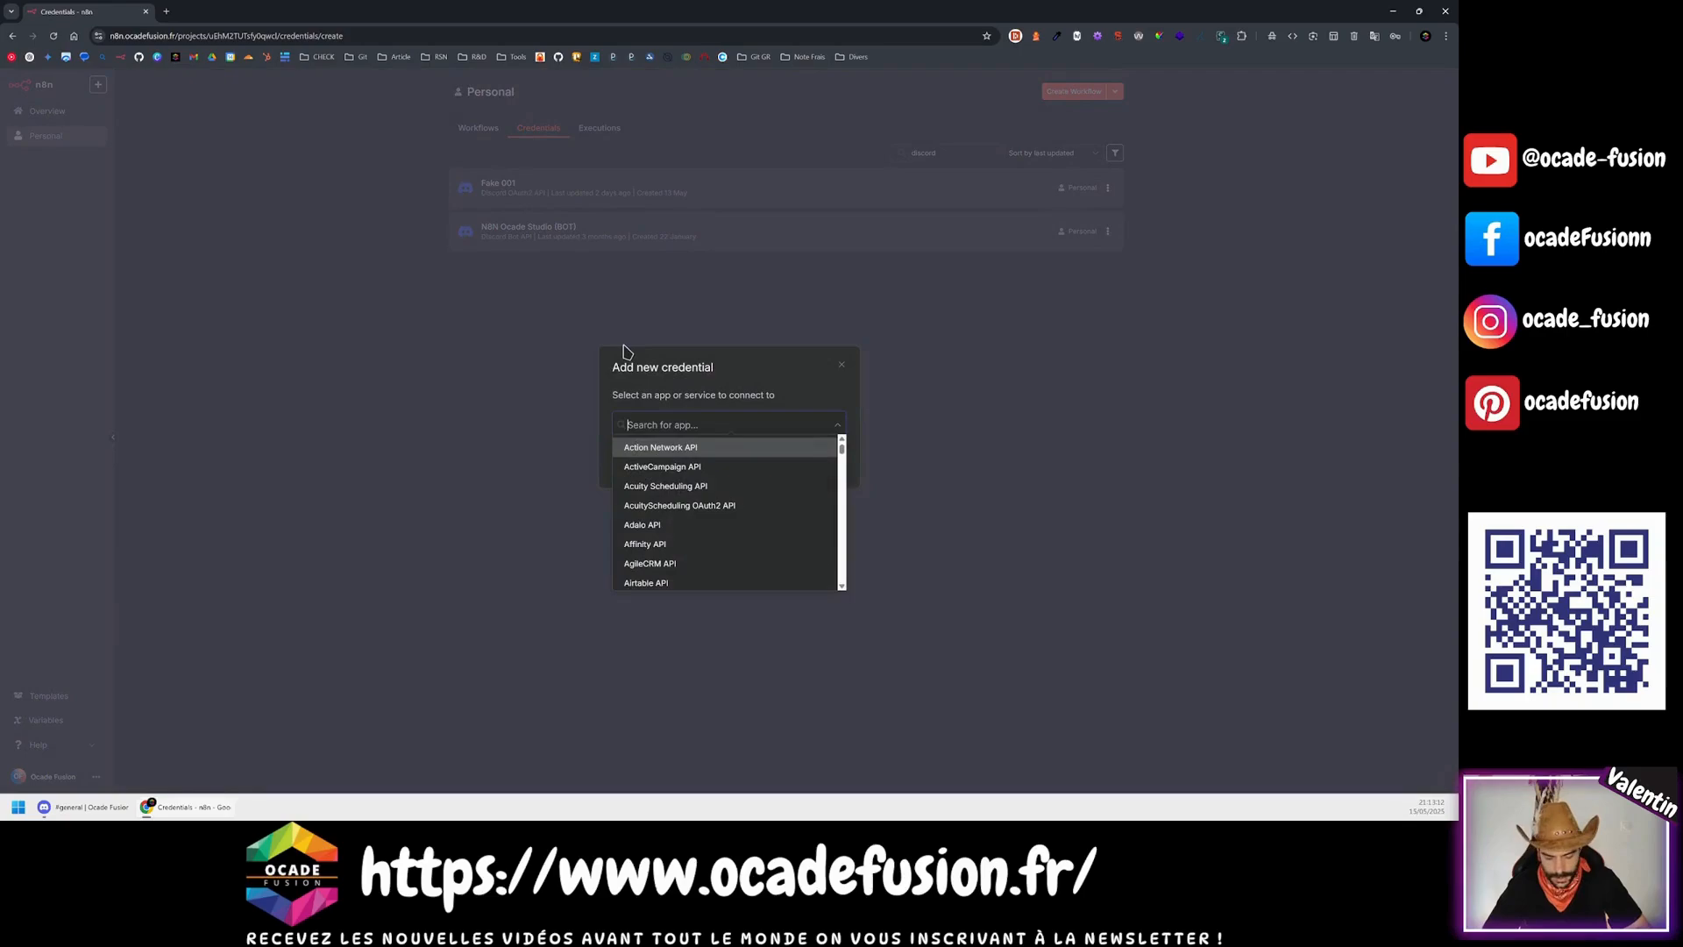
text(discord)
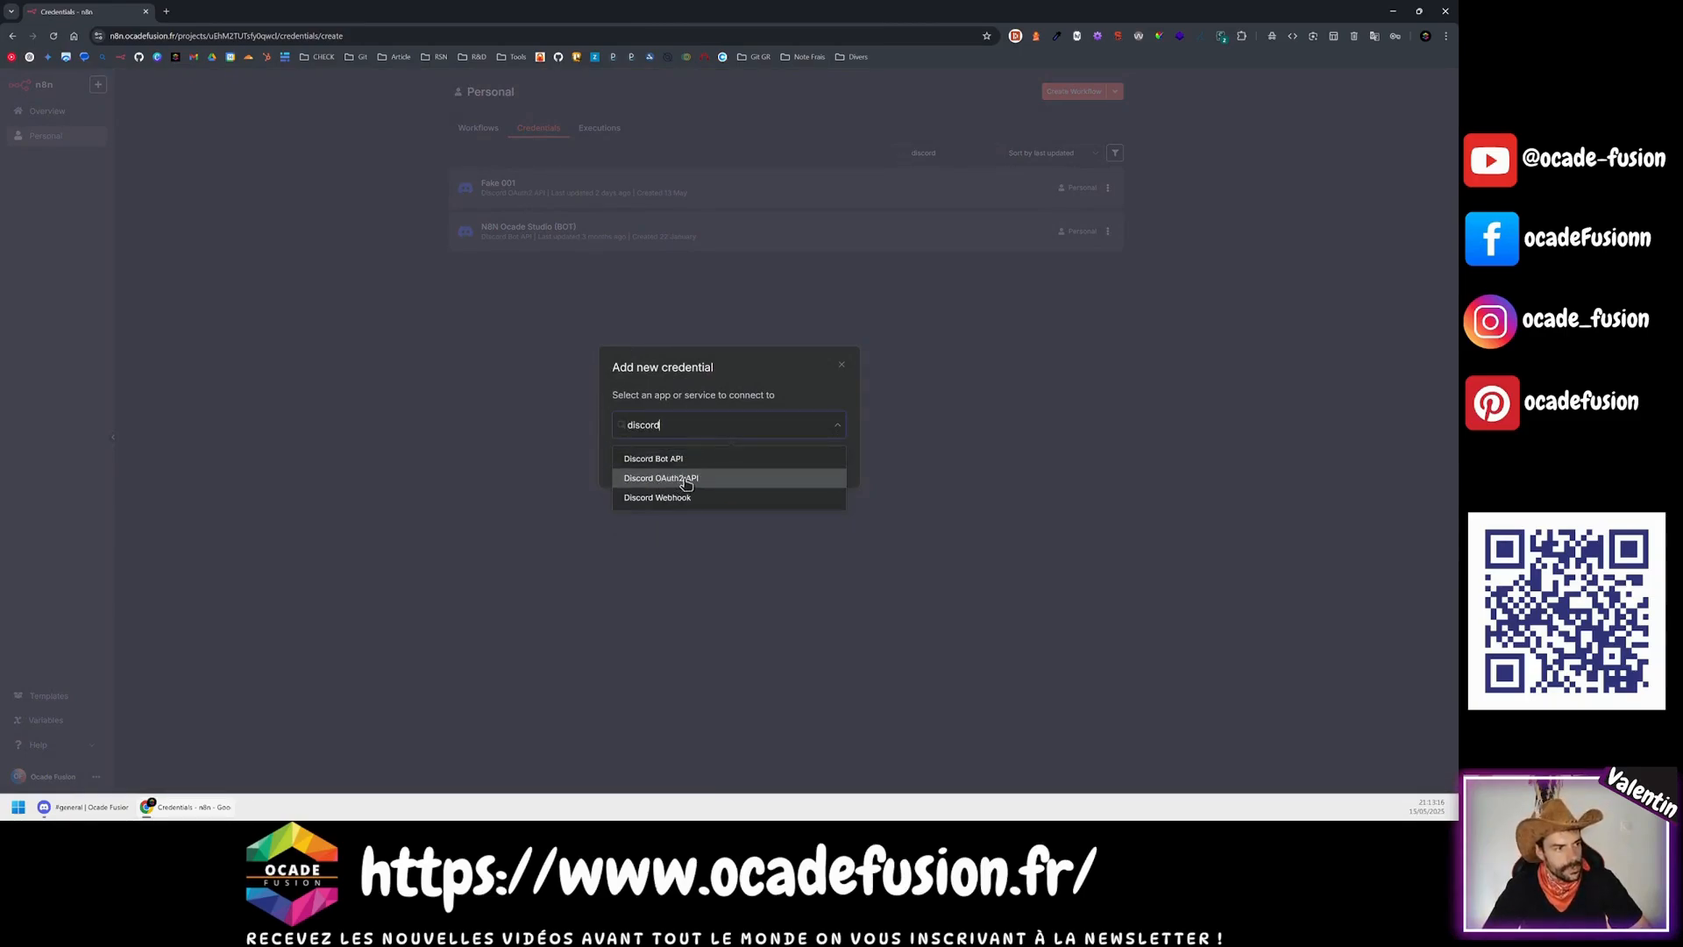
click(687, 482)
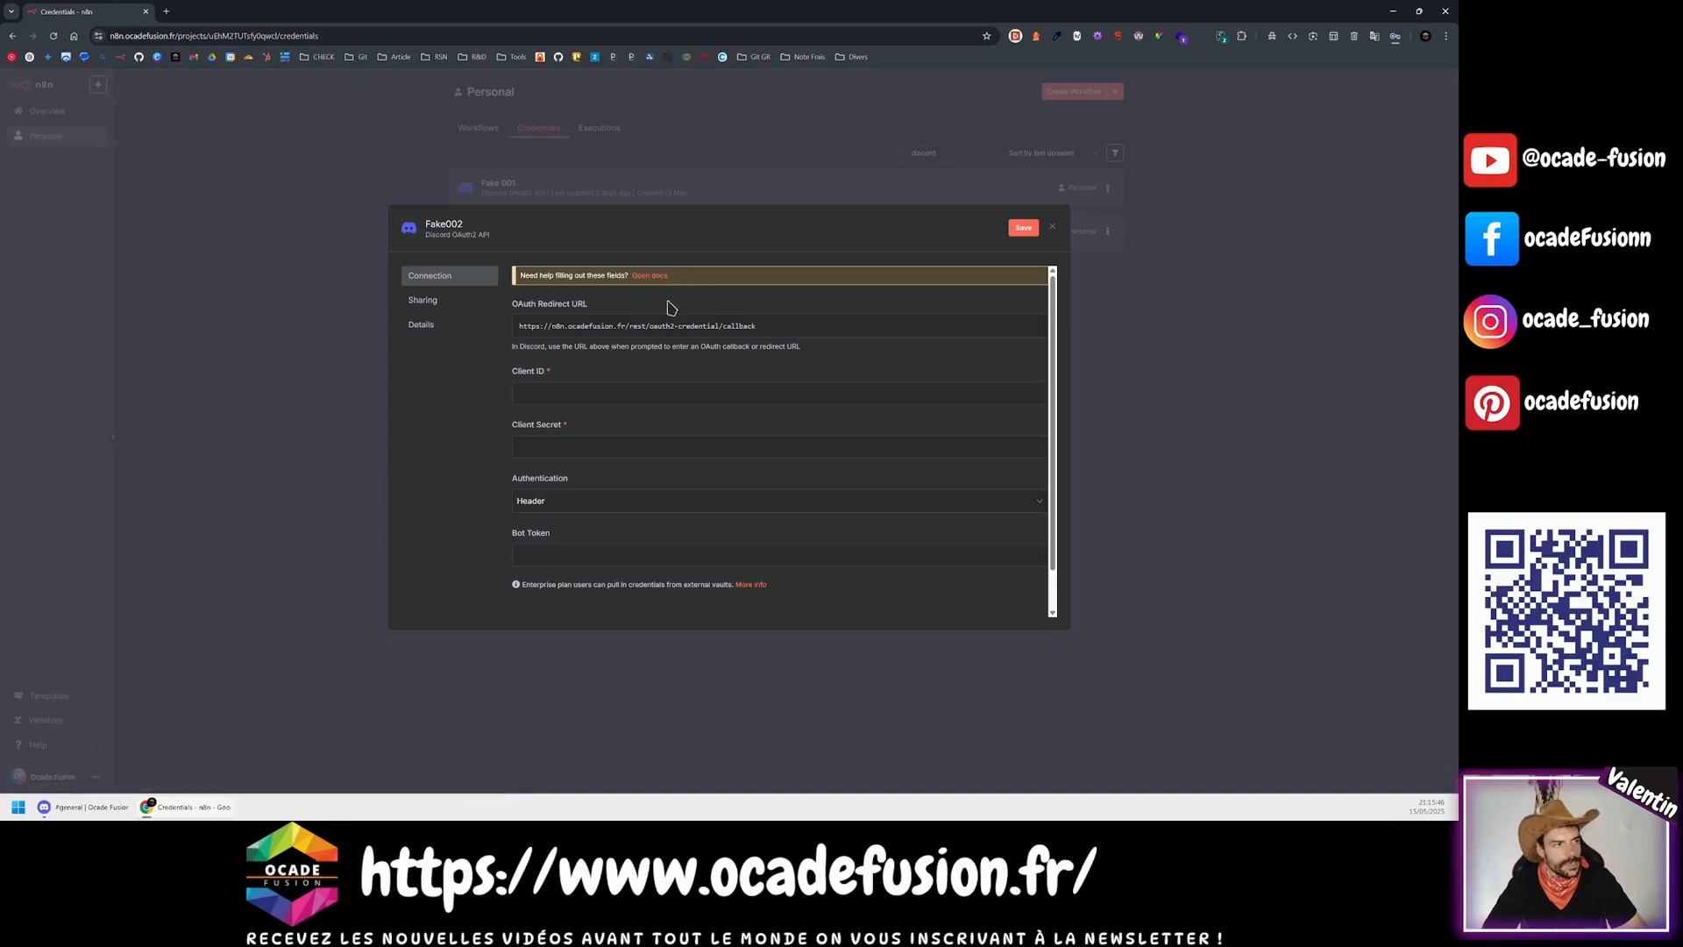
Step: Open the credential's help documentation and go to the Applications page of the Discord Developer Portal
click(648, 276)
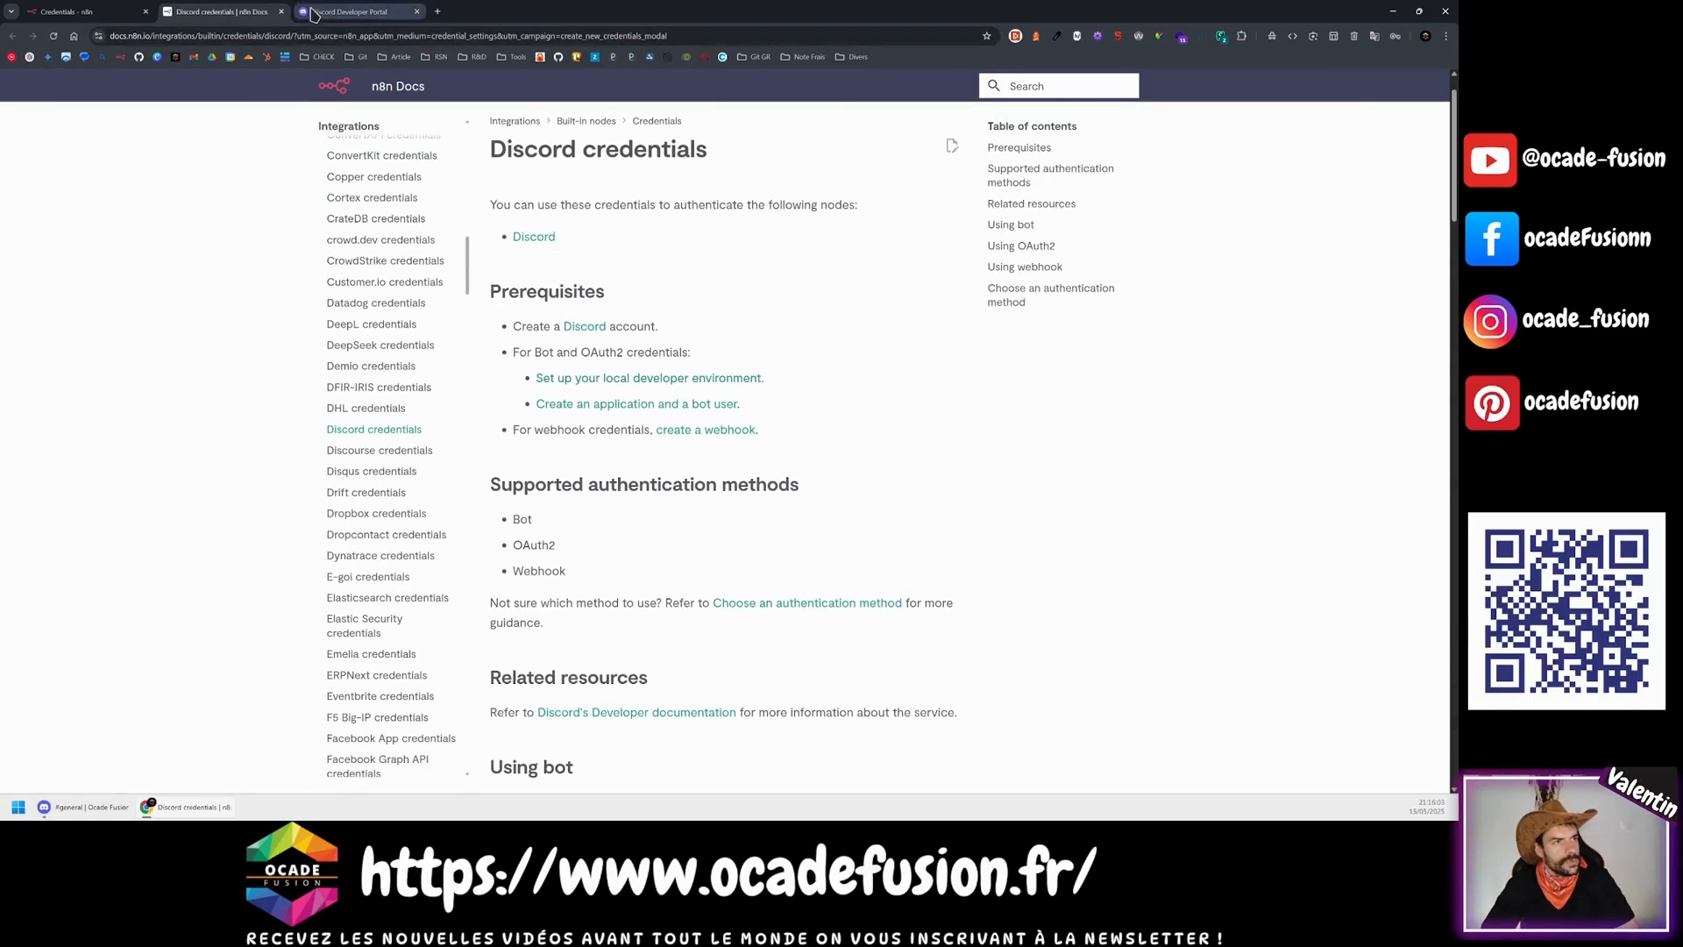
click(314, 11)
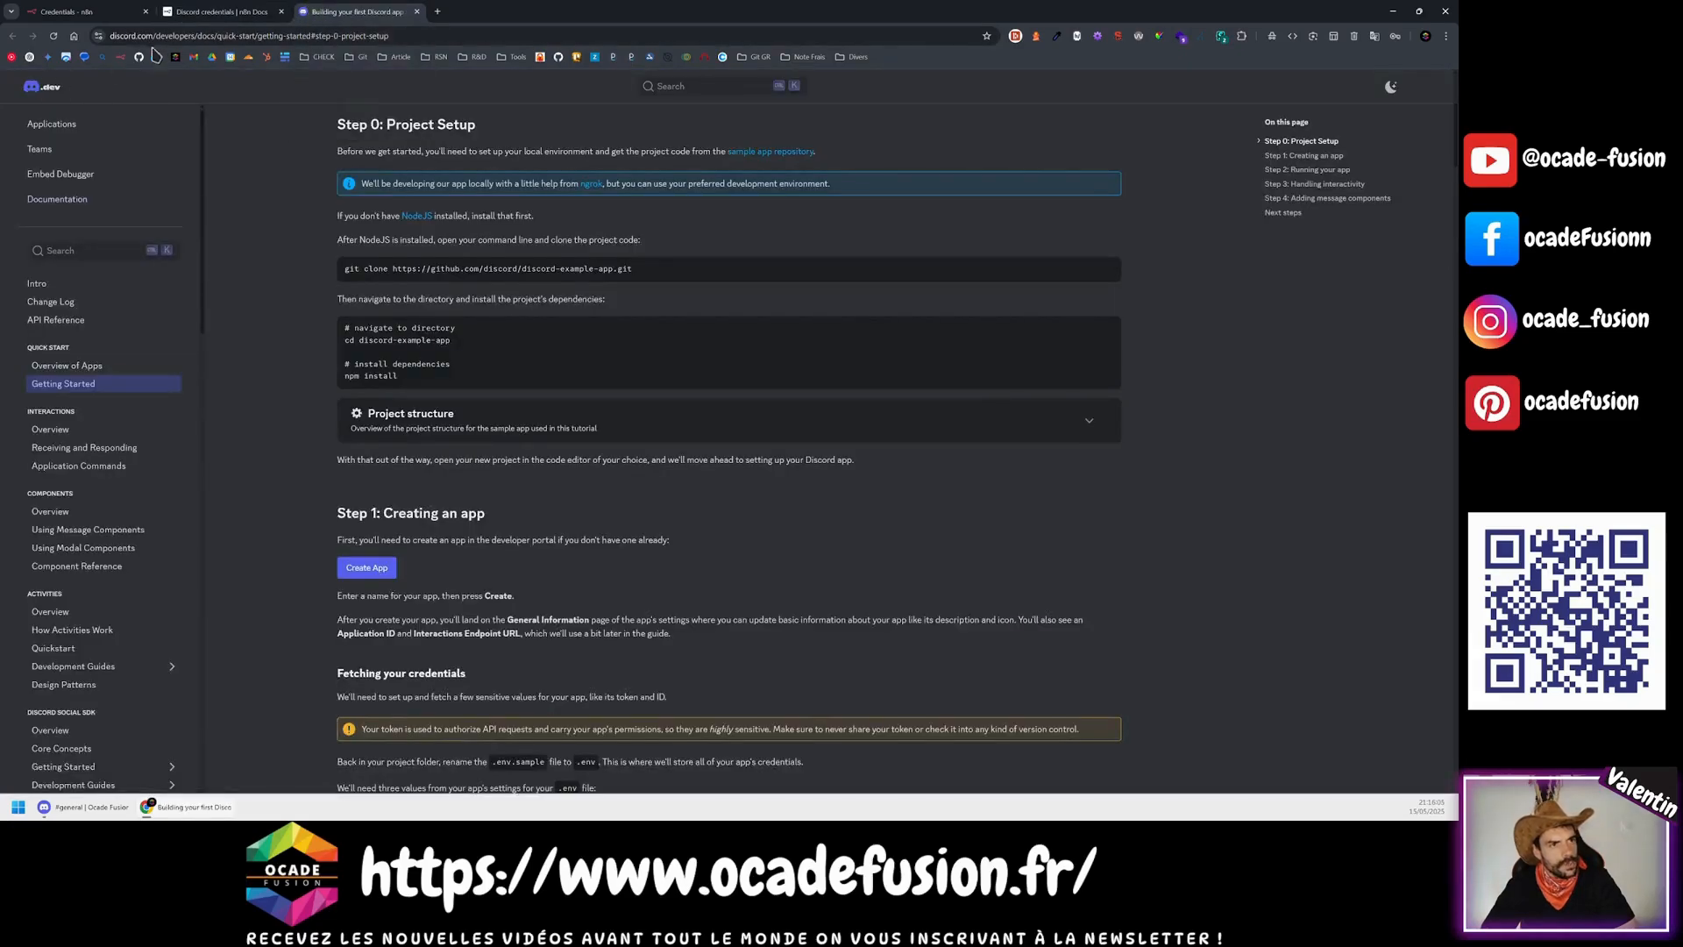
drag(193, 38, 110, 36)
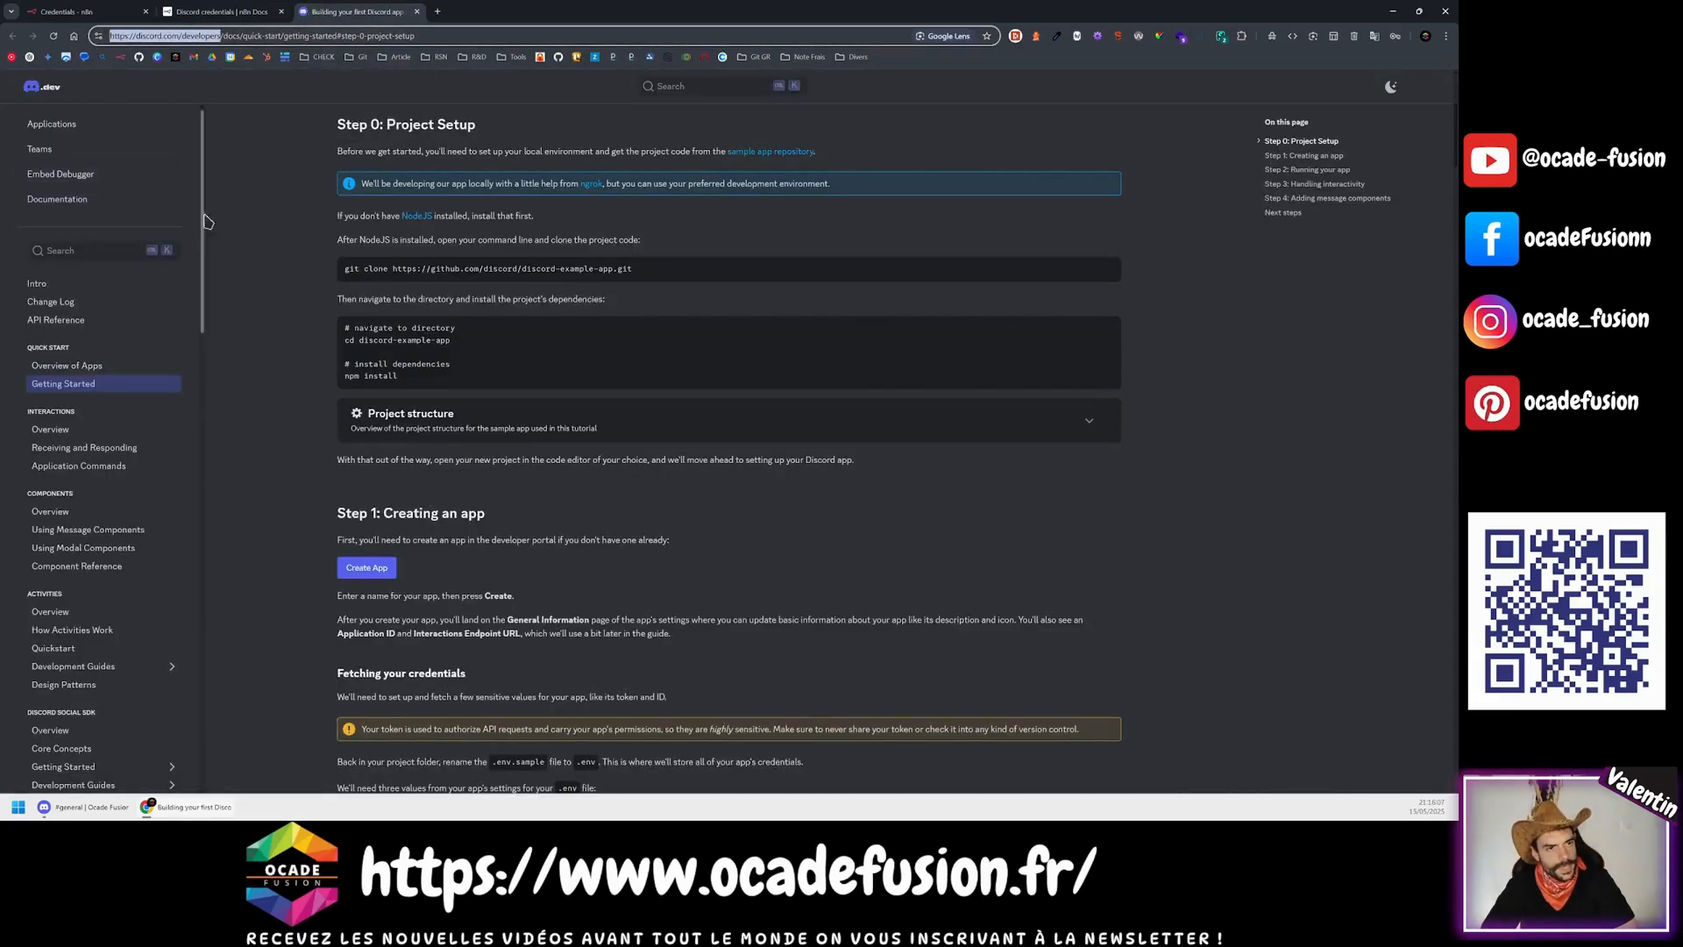
scroll(70, 246, up, 3)
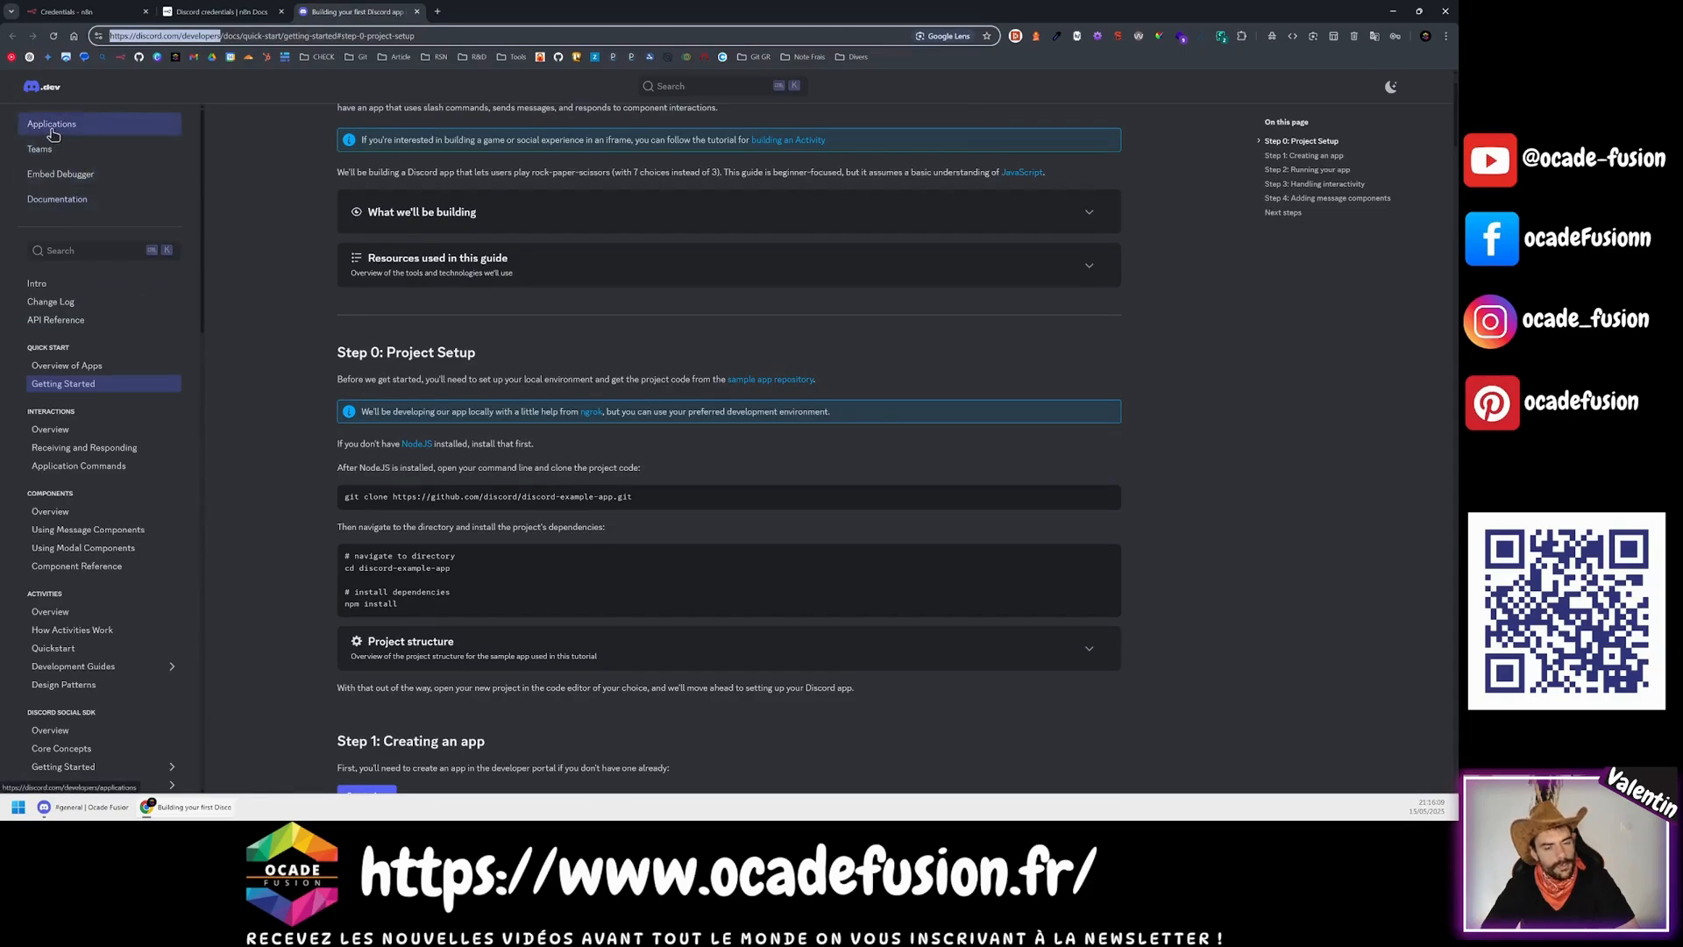
click(51, 132)
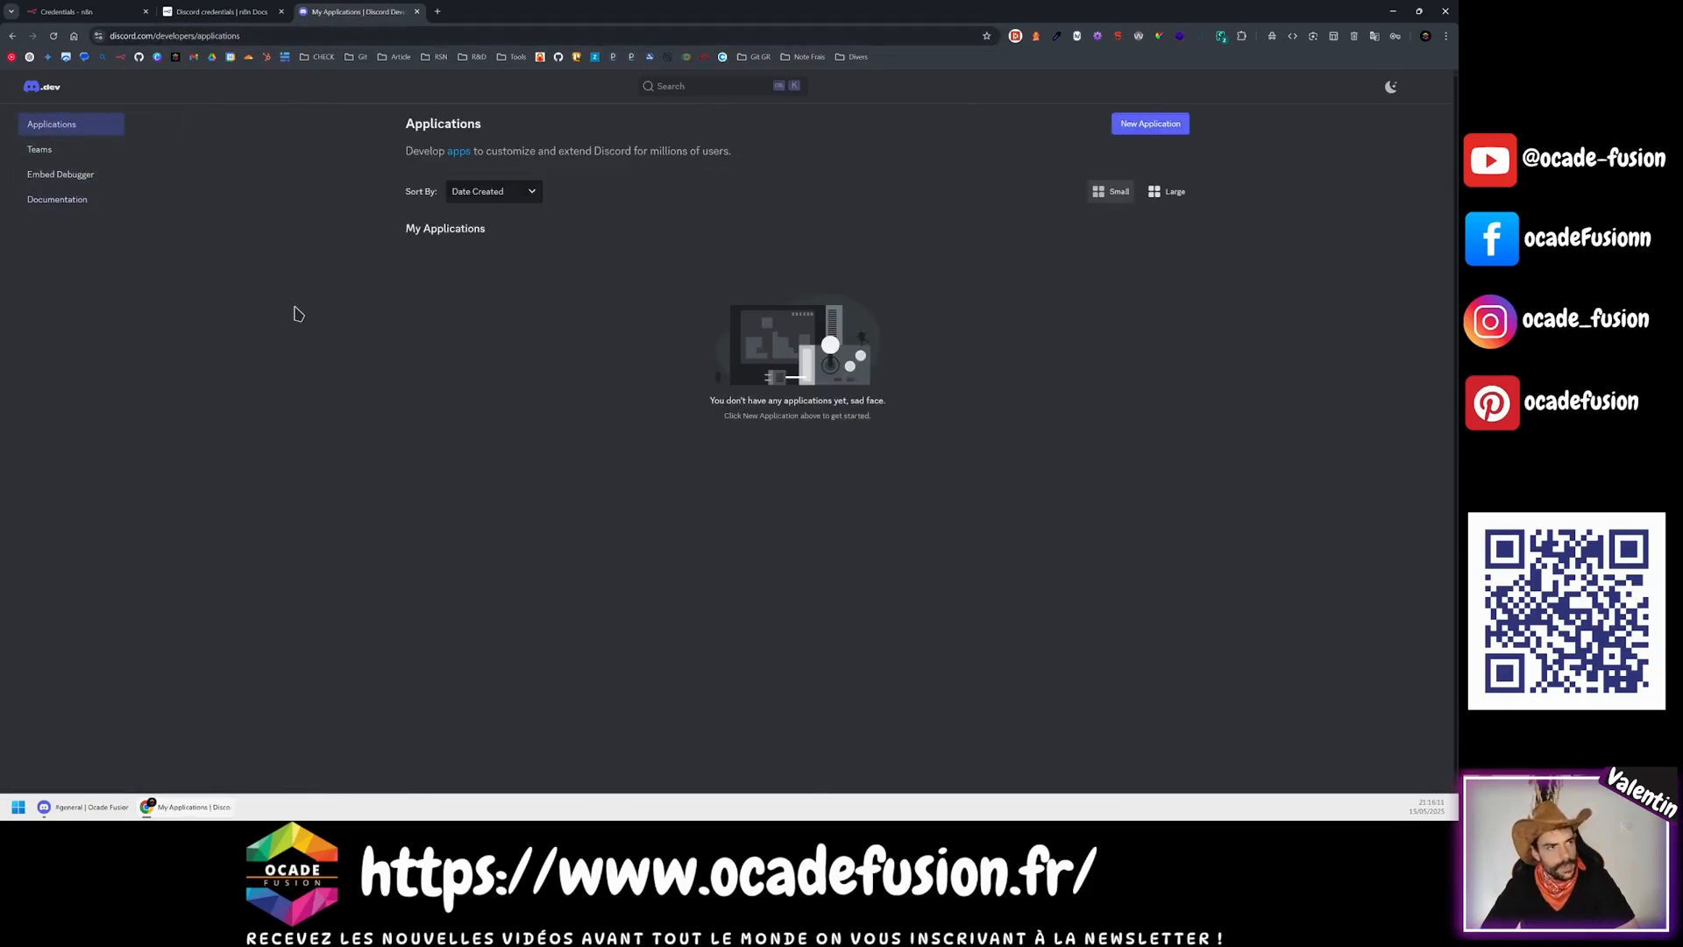
Step: Create a new Discord application named N8N and accept the developer terms of service
click(1128, 125)
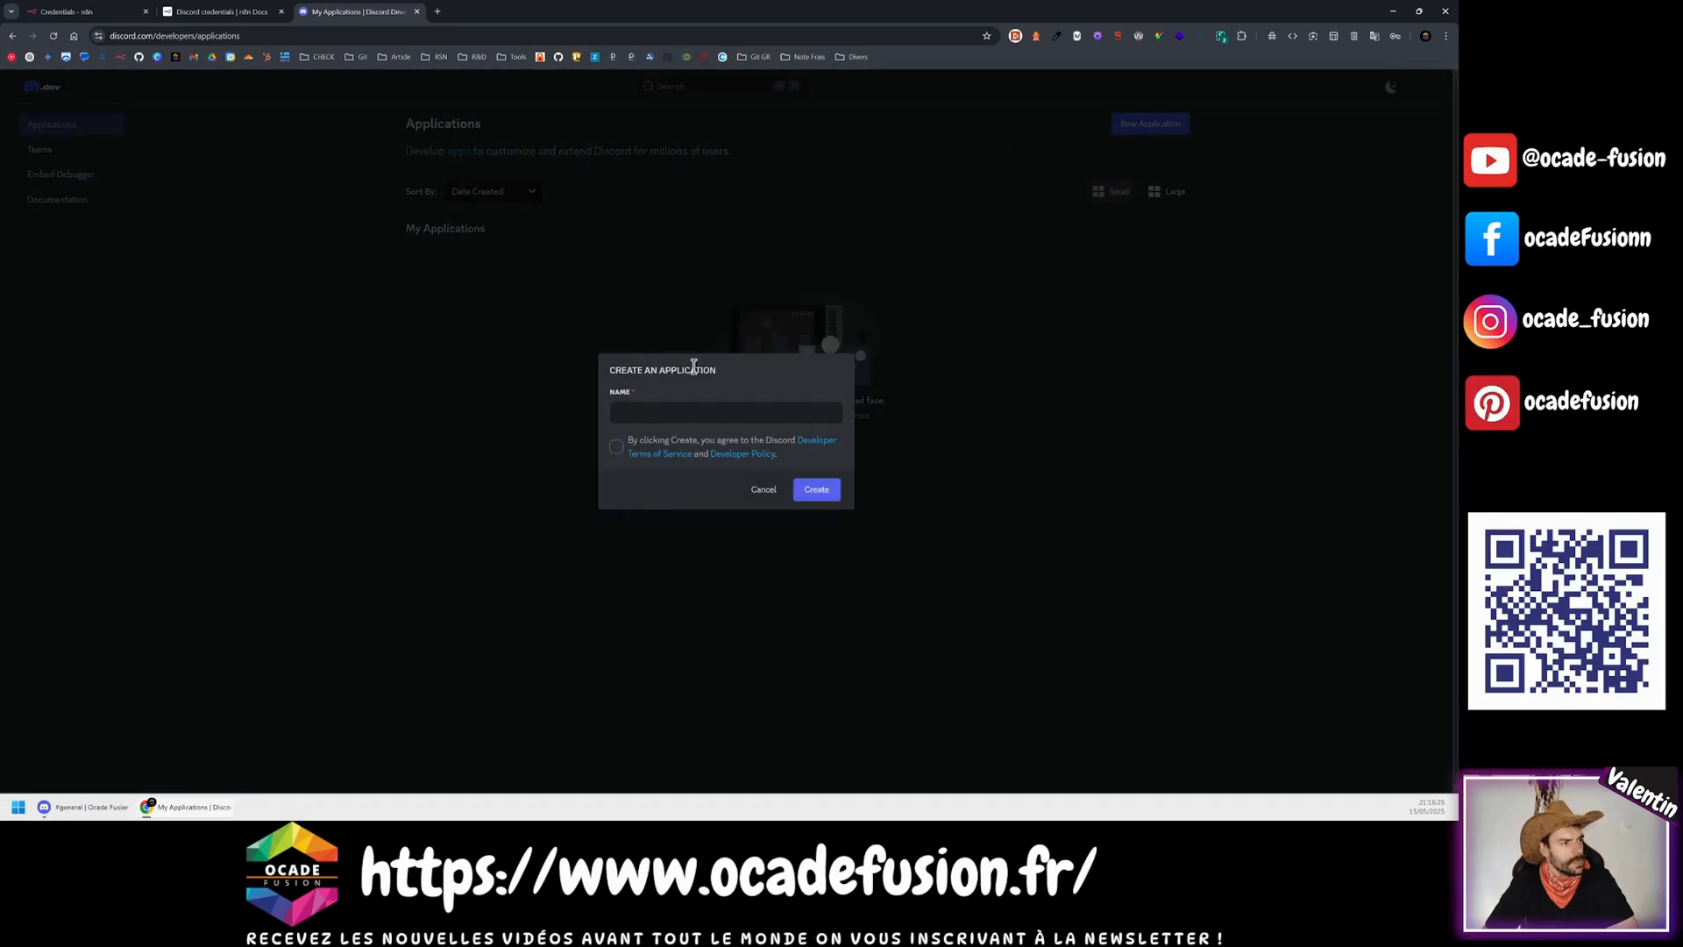
text(N8N)
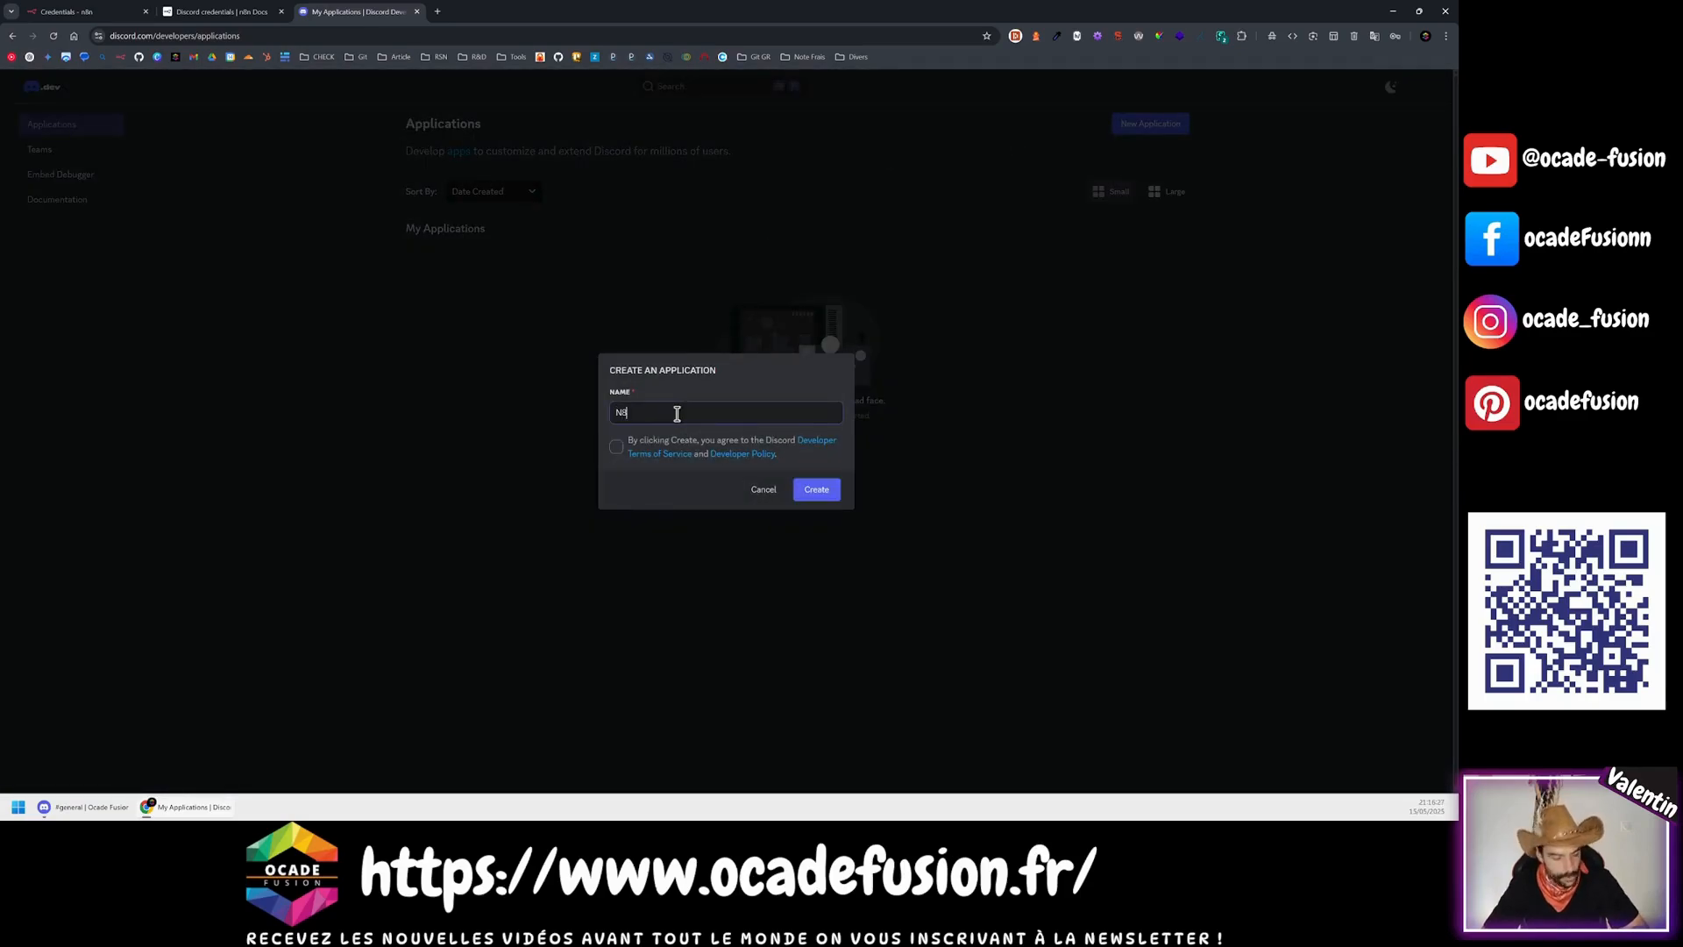
click(616, 446)
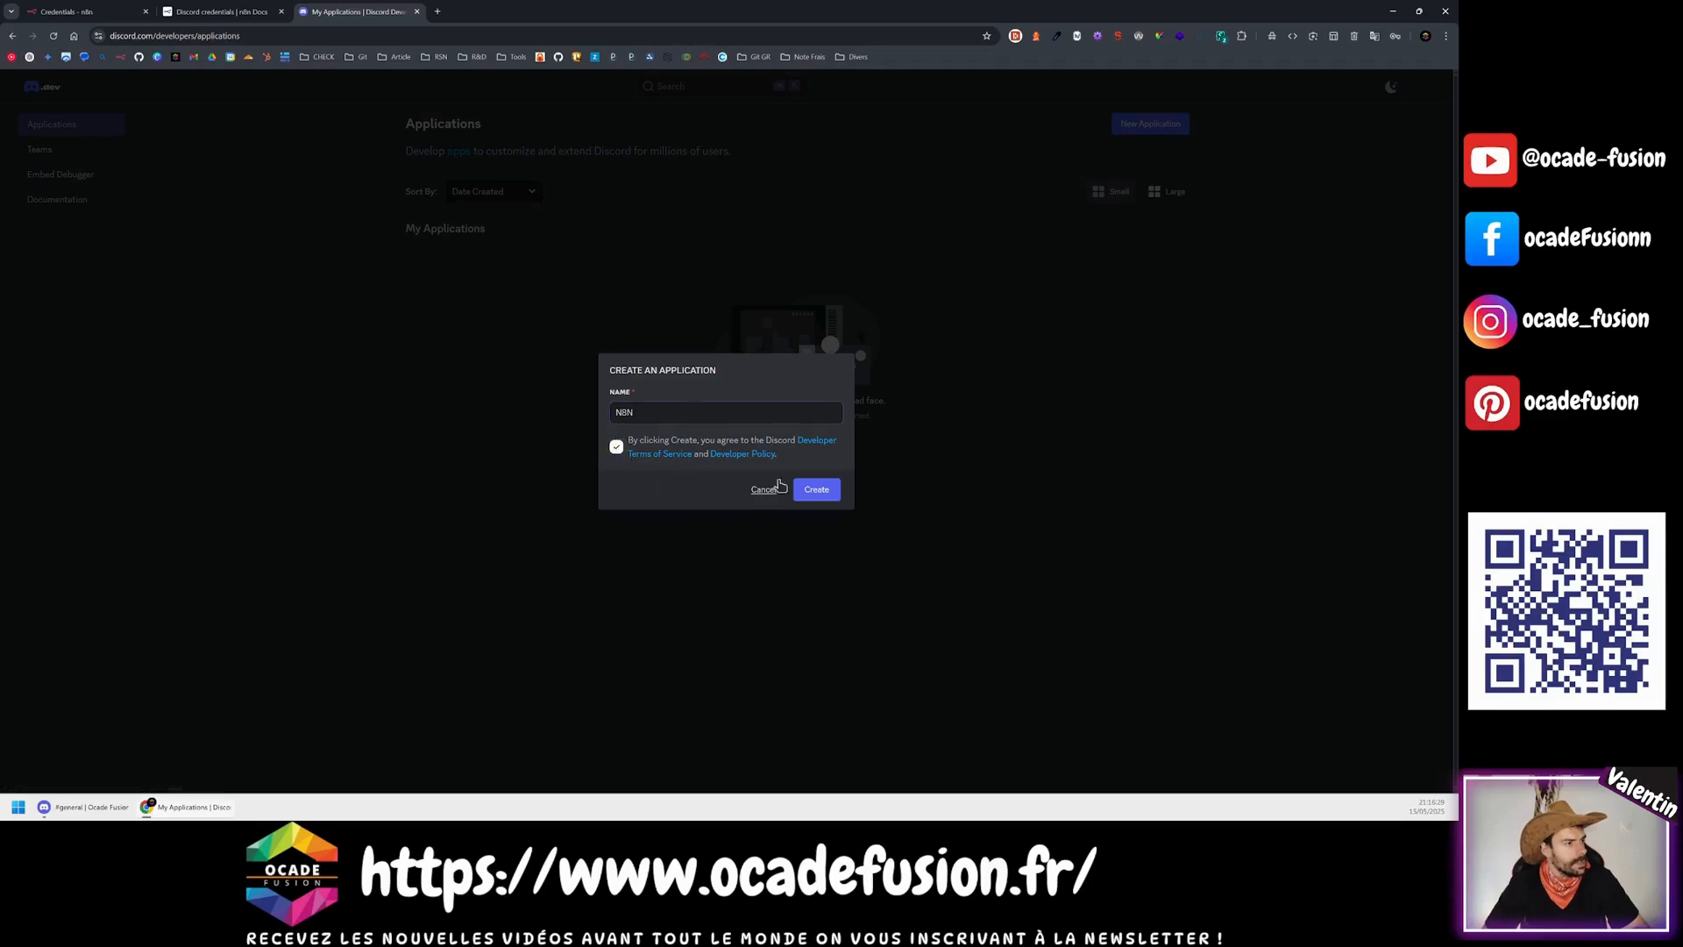
click(826, 498)
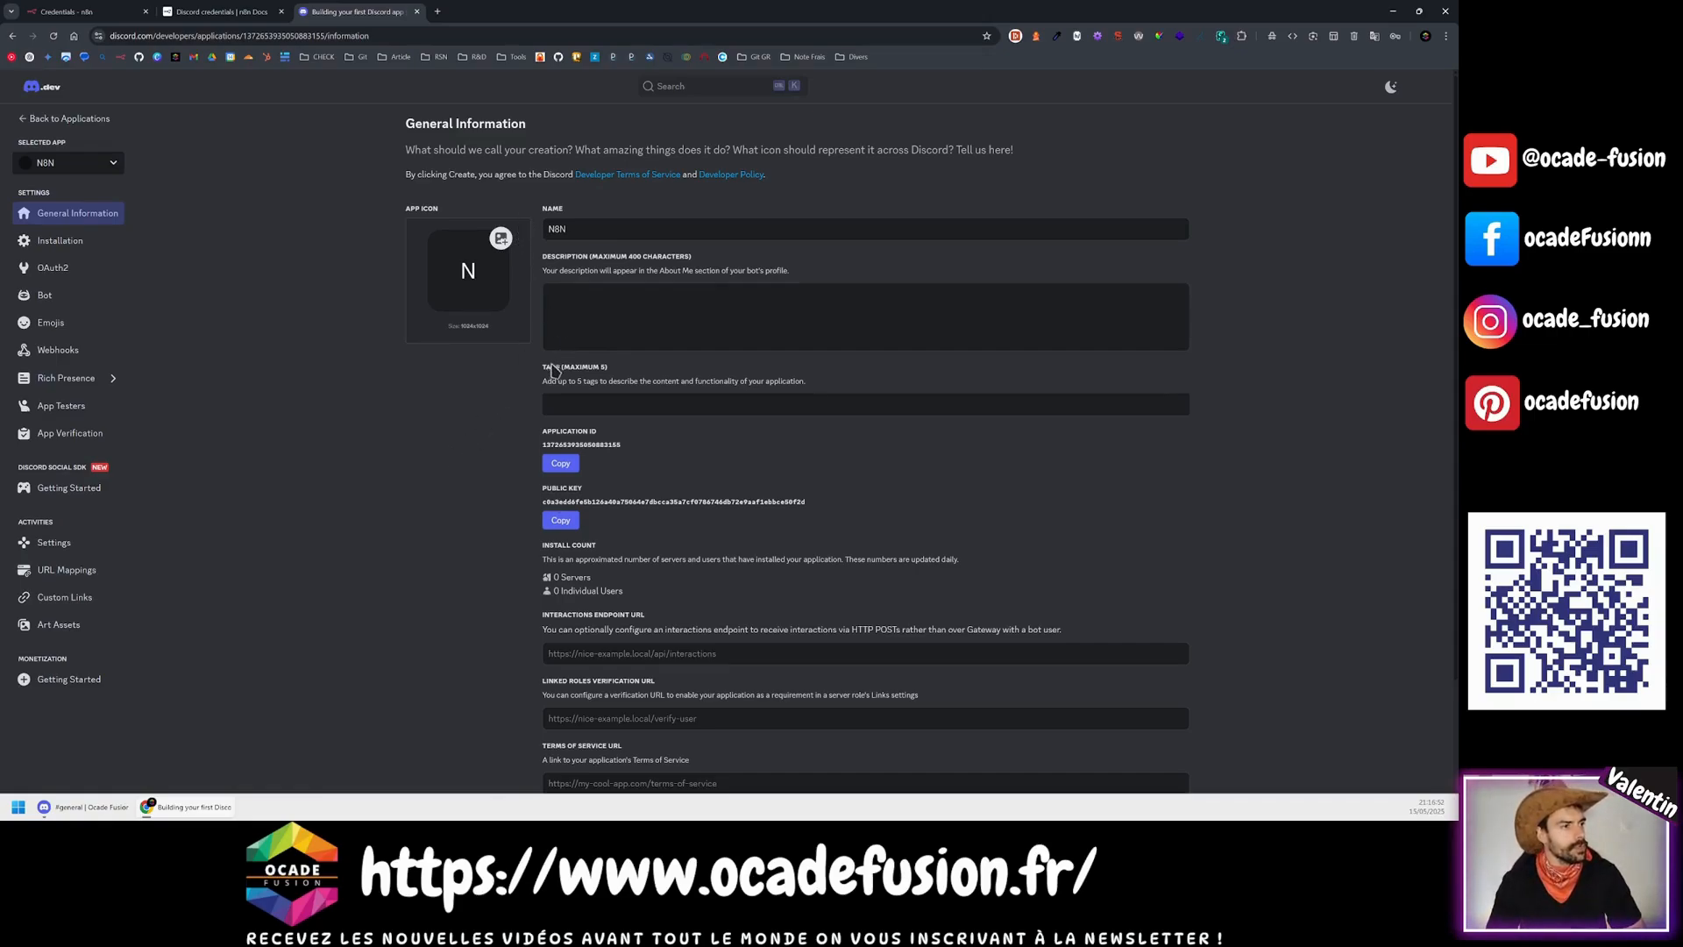
Step: Review the N8N application's general information, including its application ID and public key, and its installation settings
scroll(544, 342, down, 1)
scroll(539, 361, down, 1)
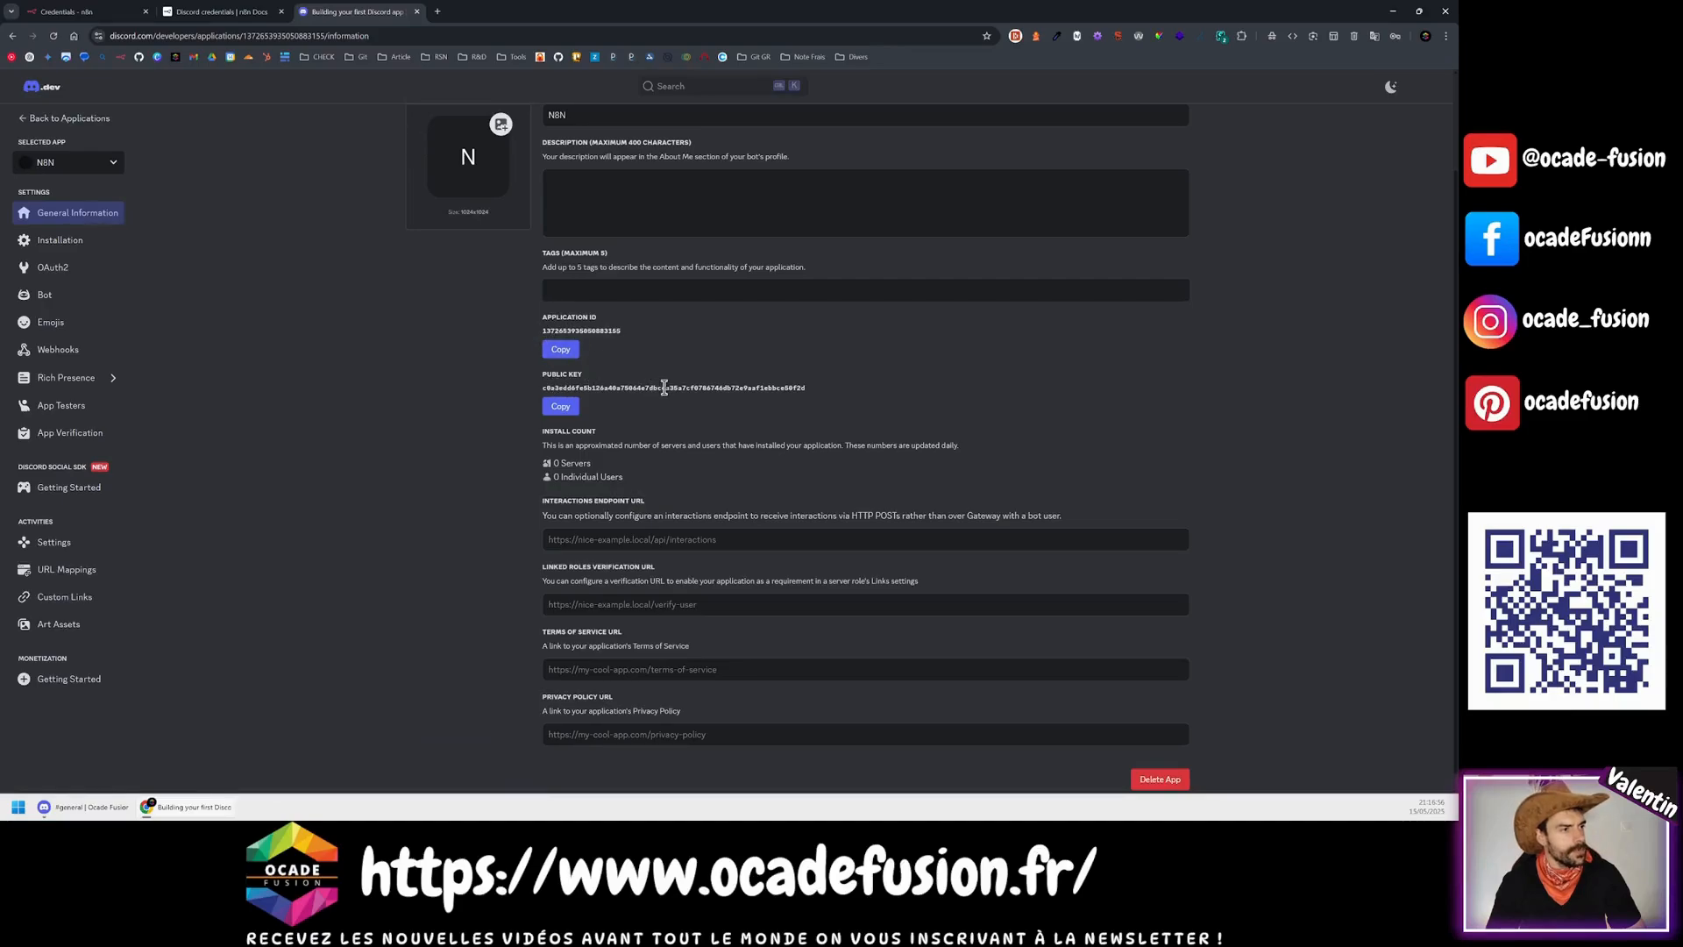
drag(768, 388, 637, 389)
scroll(548, 416, down, 1)
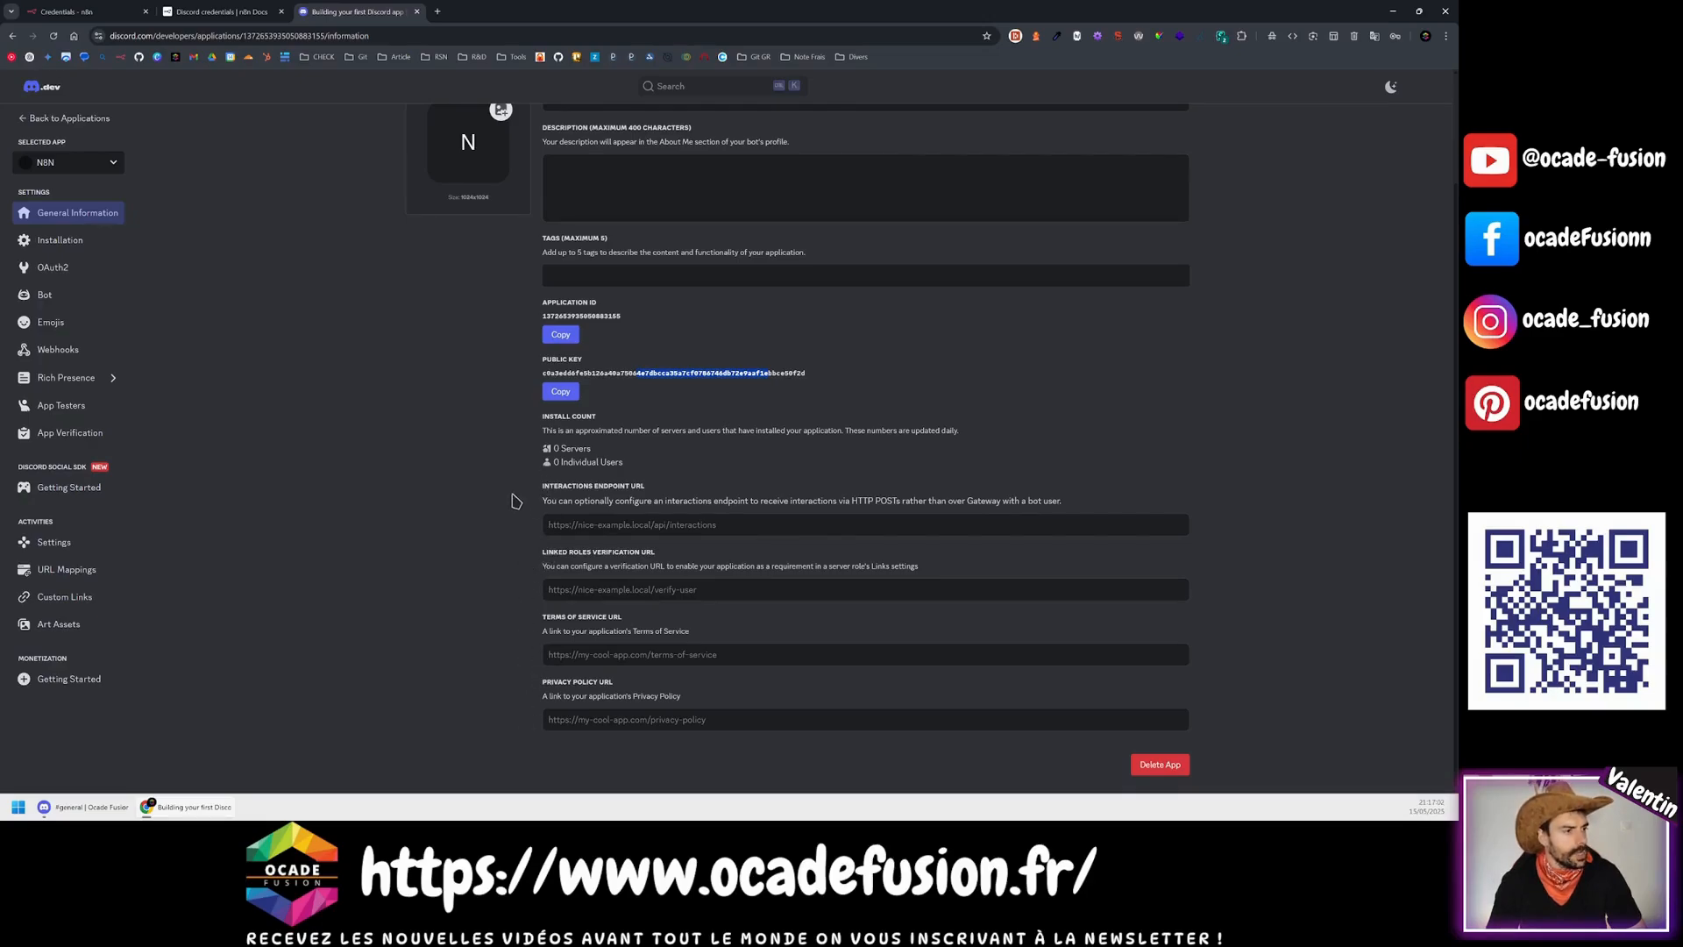
scroll(497, 496, up, 2)
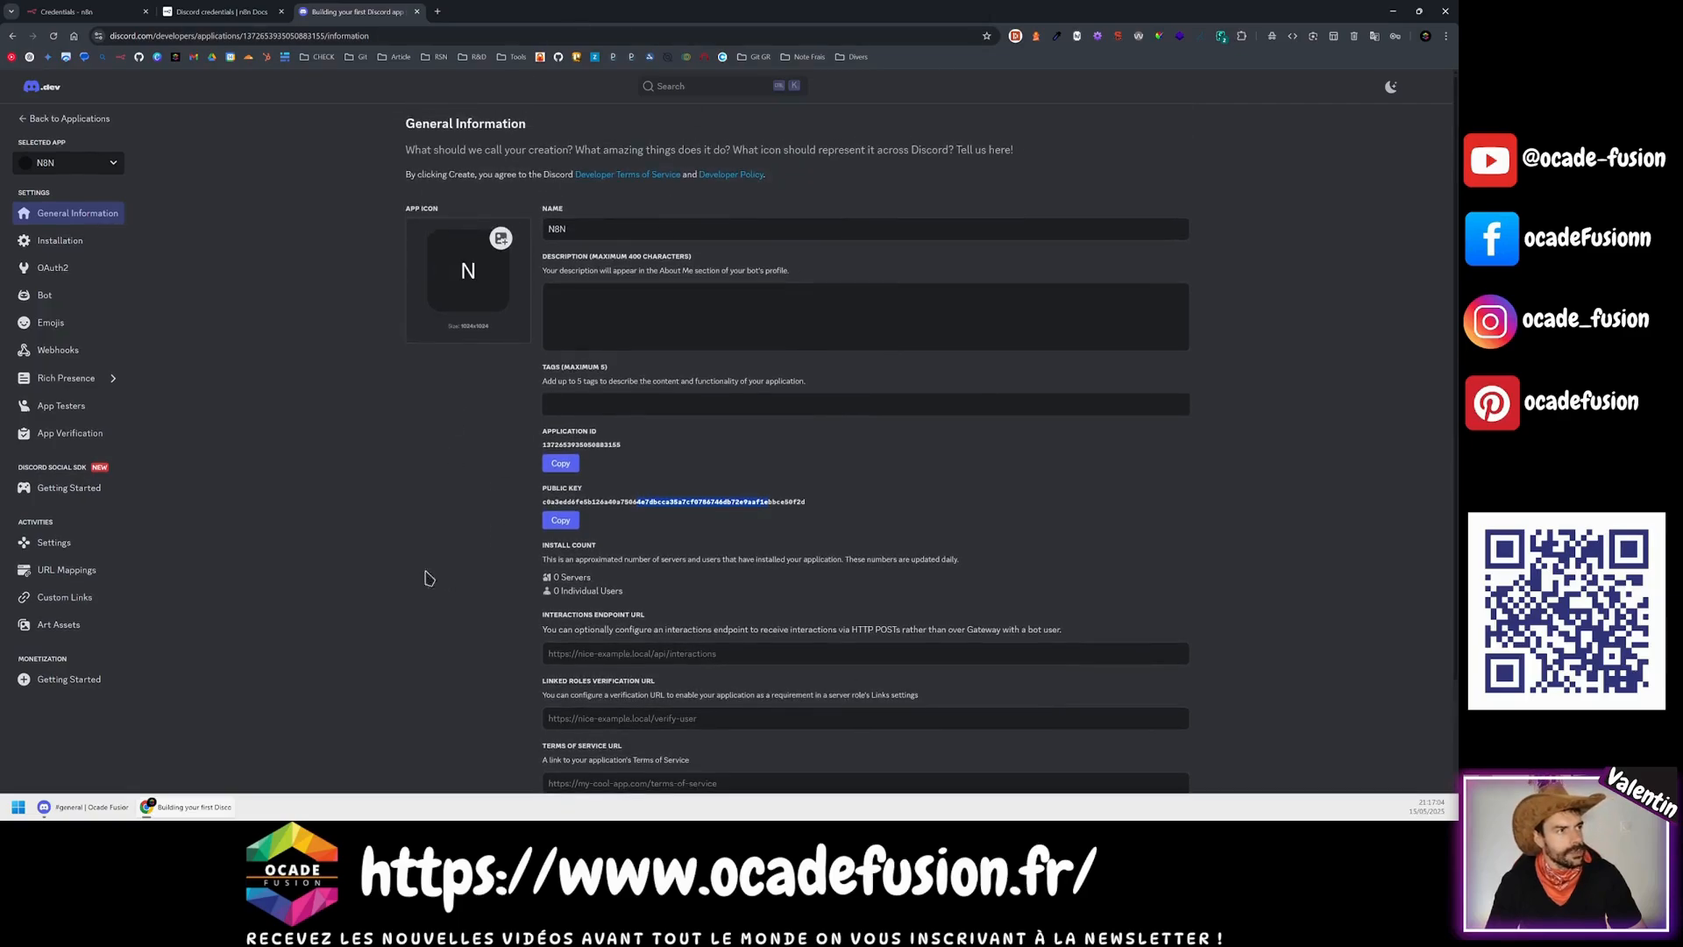
click(60, 250)
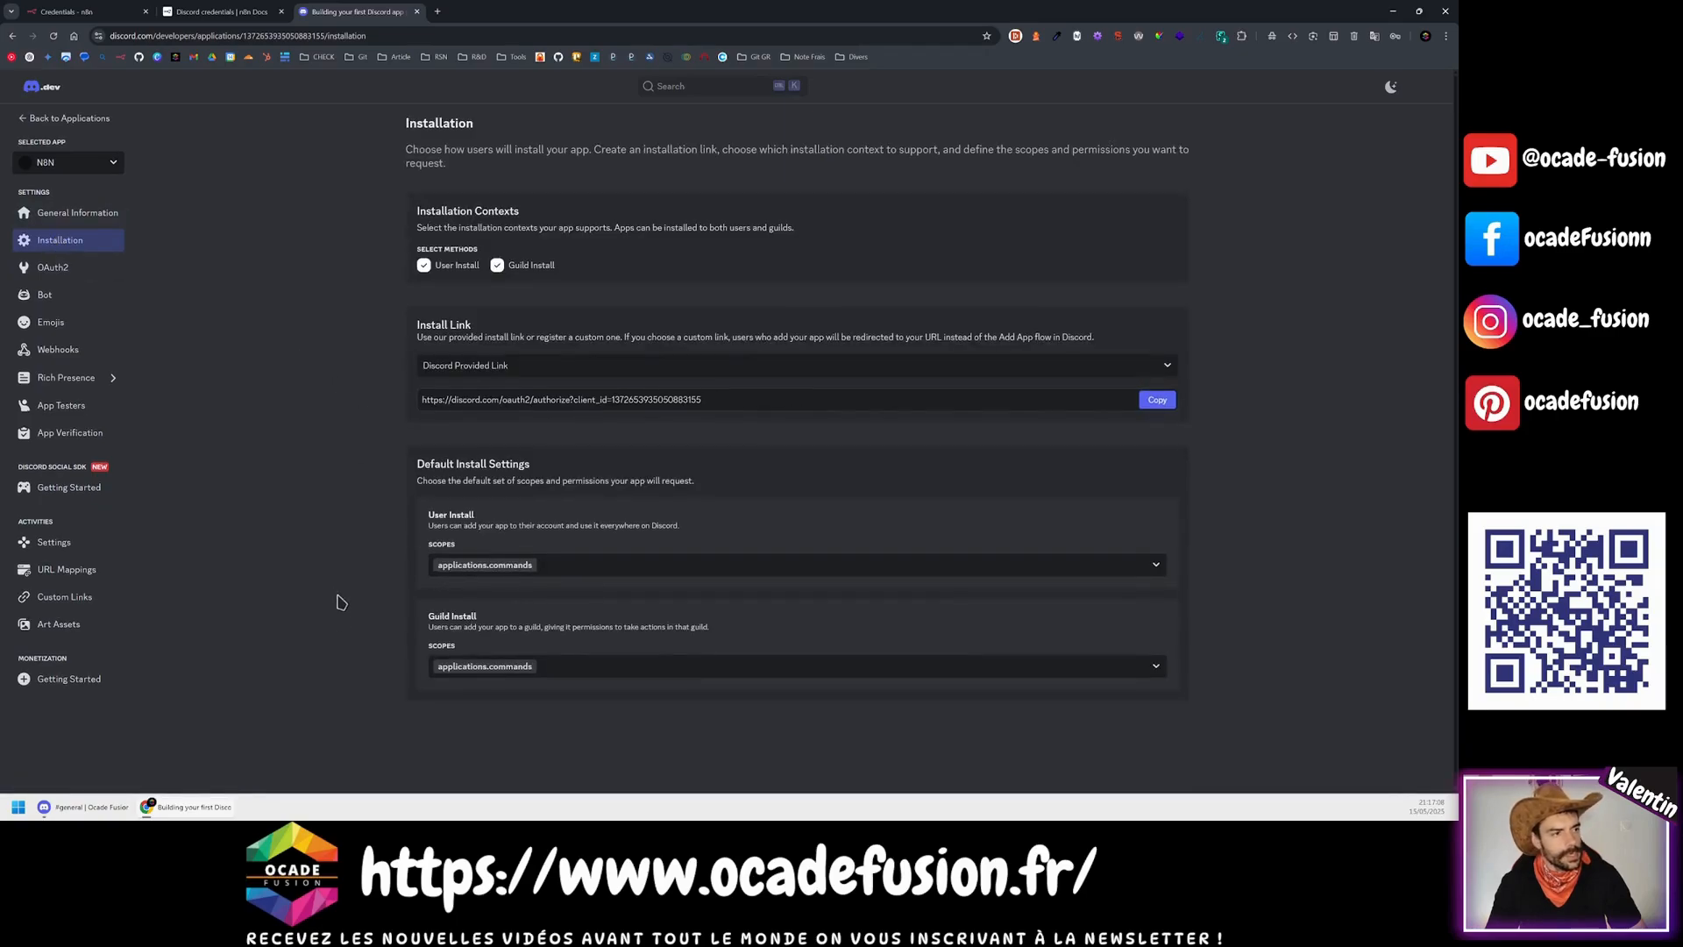
Step: Copy the client ID from the application's OAuth2 settings into the Client ID of the n8n credential Fake002
click(68, 271)
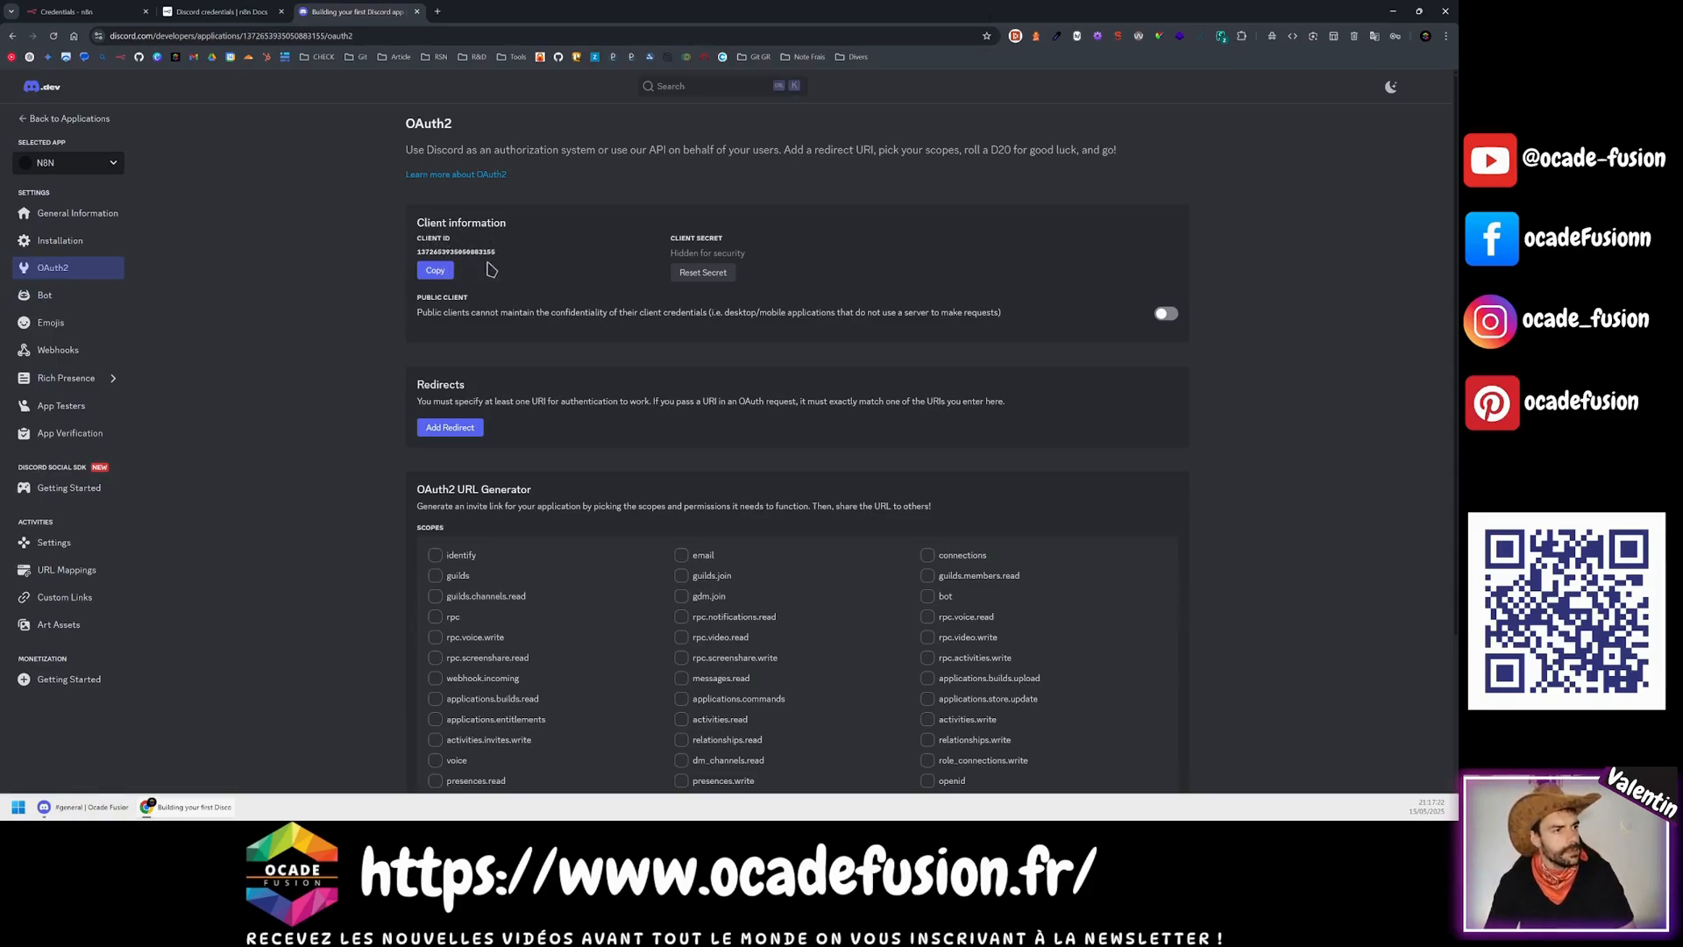
drag(502, 256, 410, 253)
key(ctrl+c)
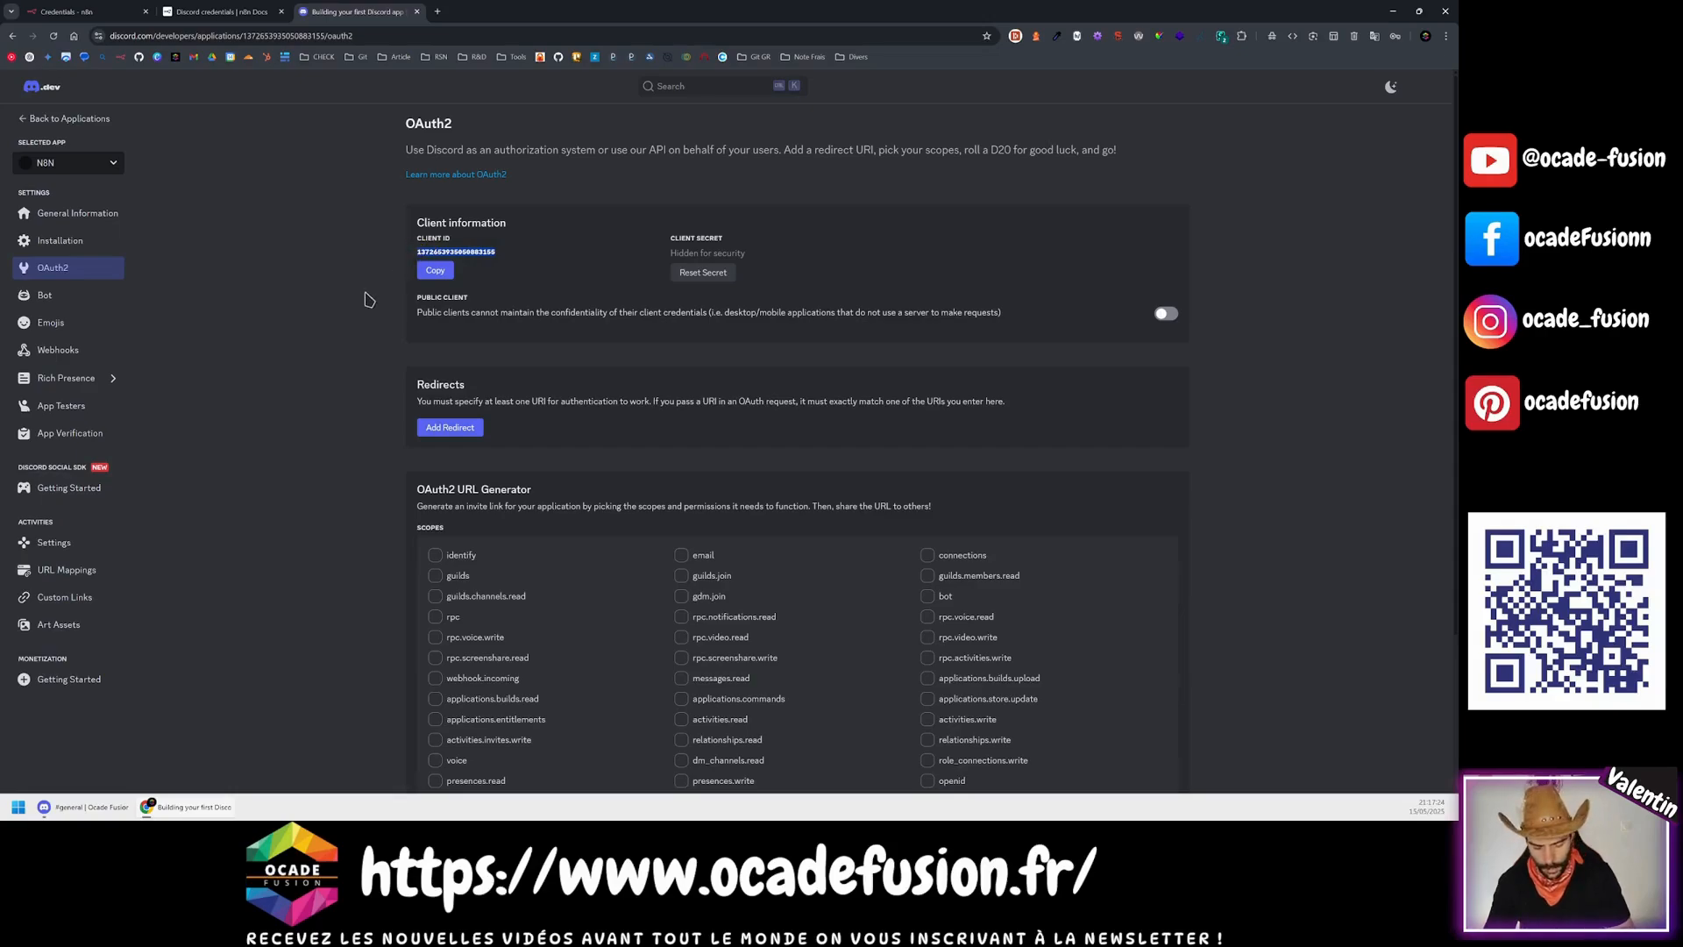
click(97, 11)
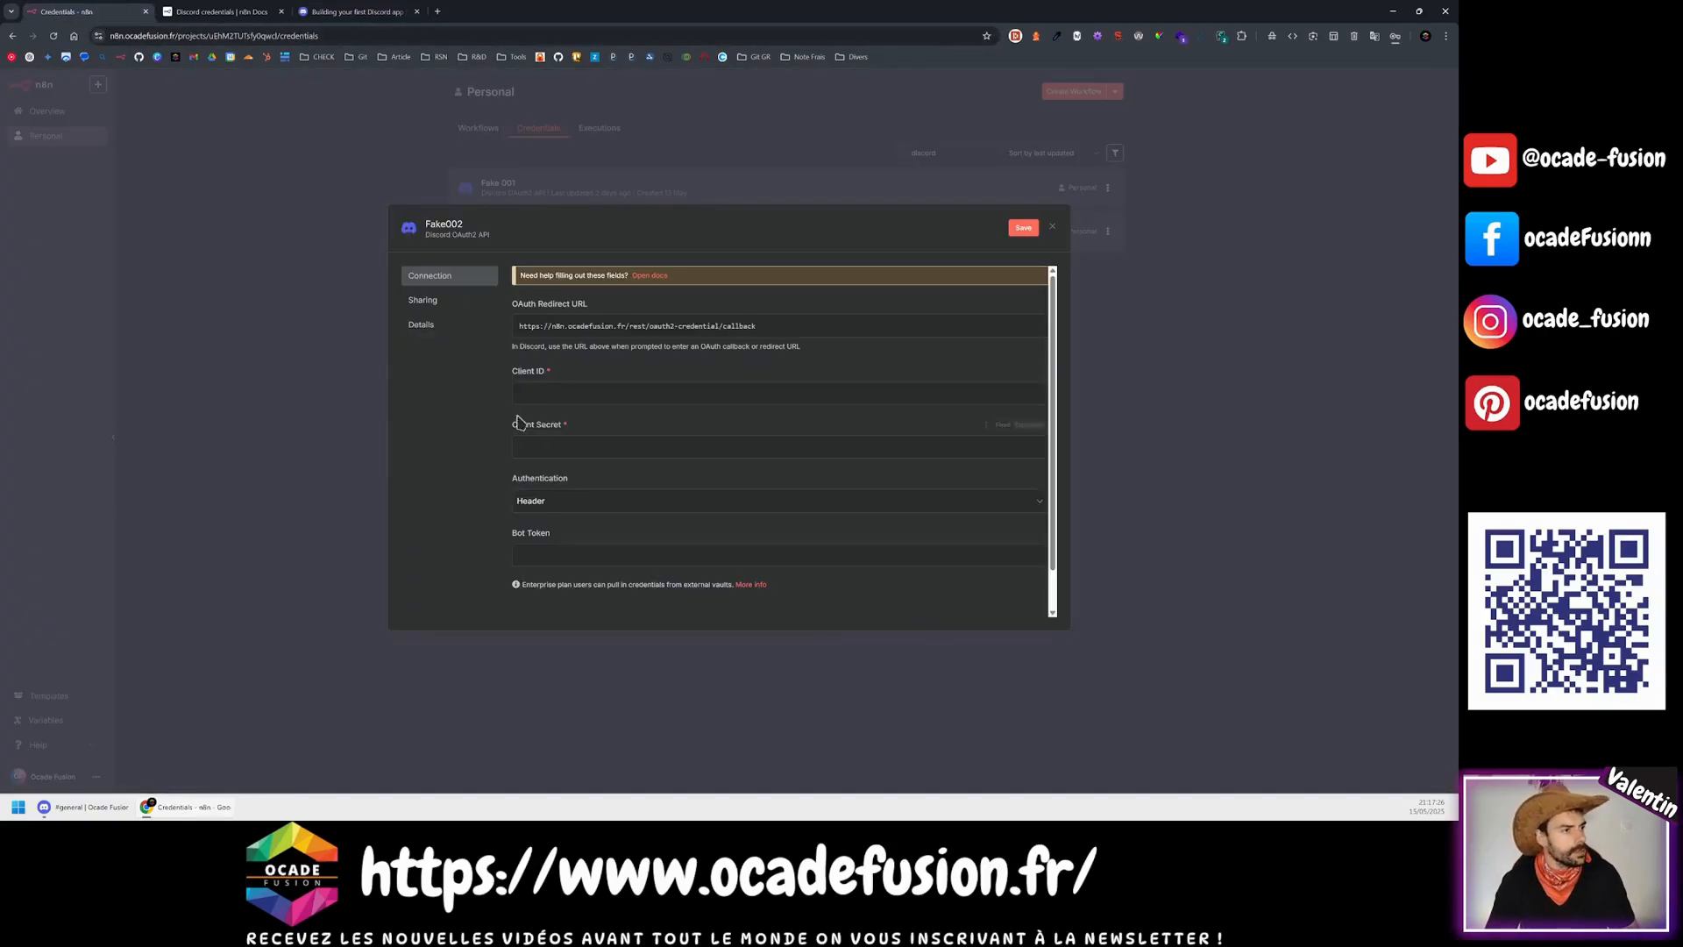
click(526, 389)
key(ctrl+v)
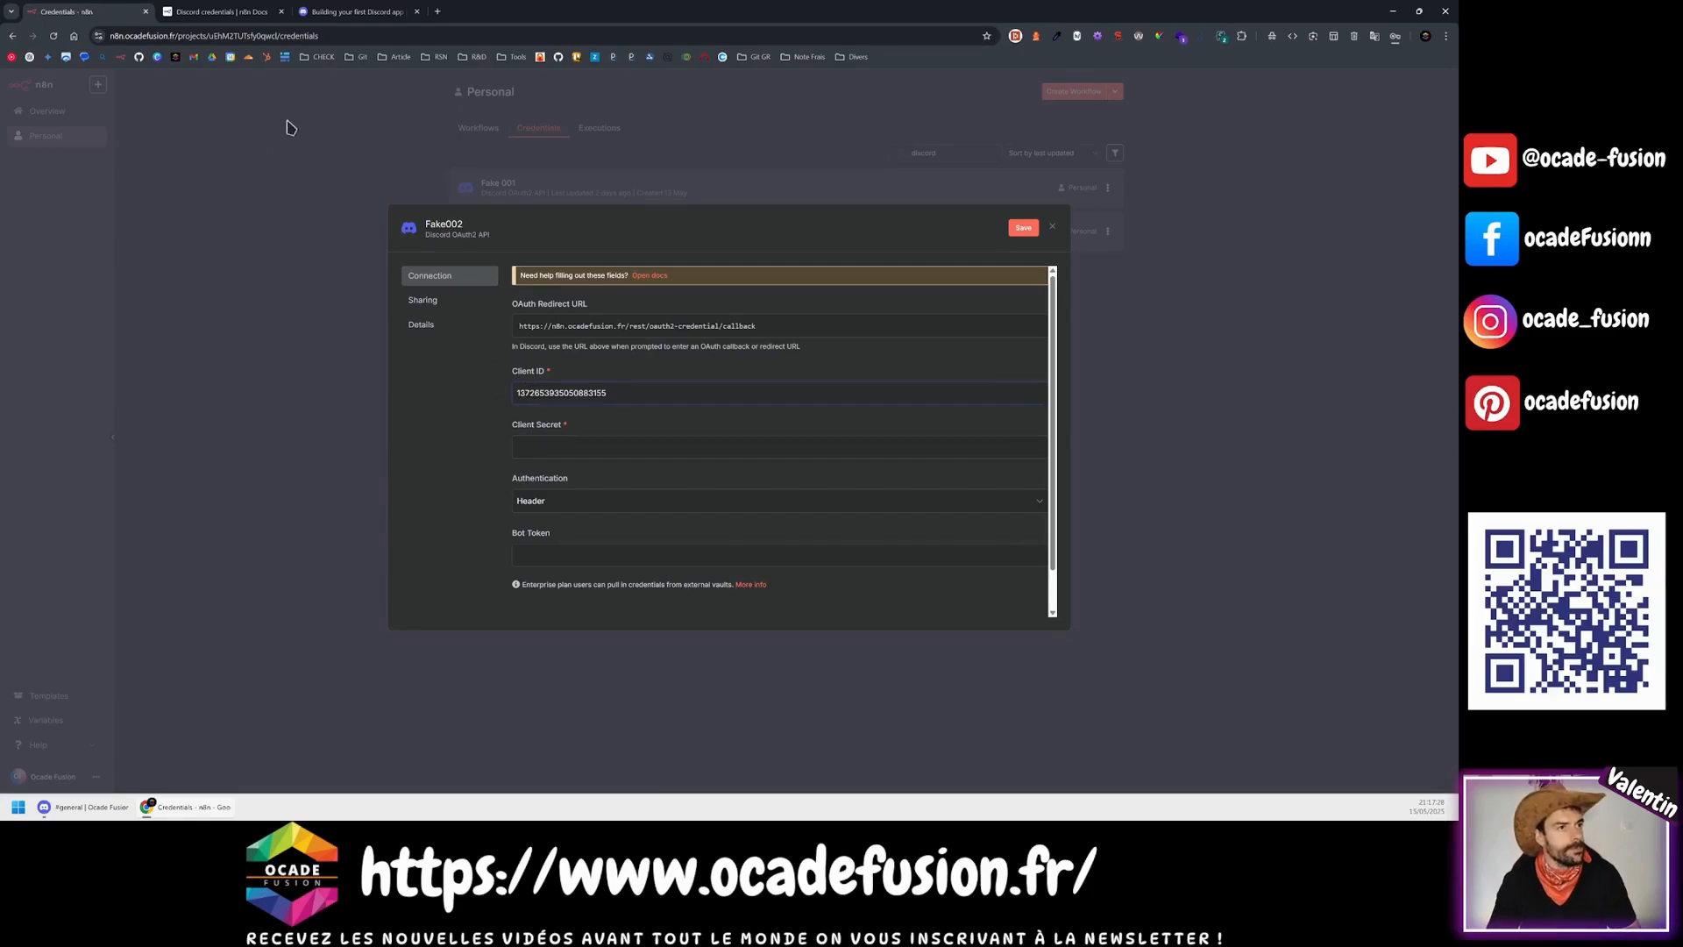
Step: Reset the N8N application's client secret in Discord and authorize it with the account password
click(336, 13)
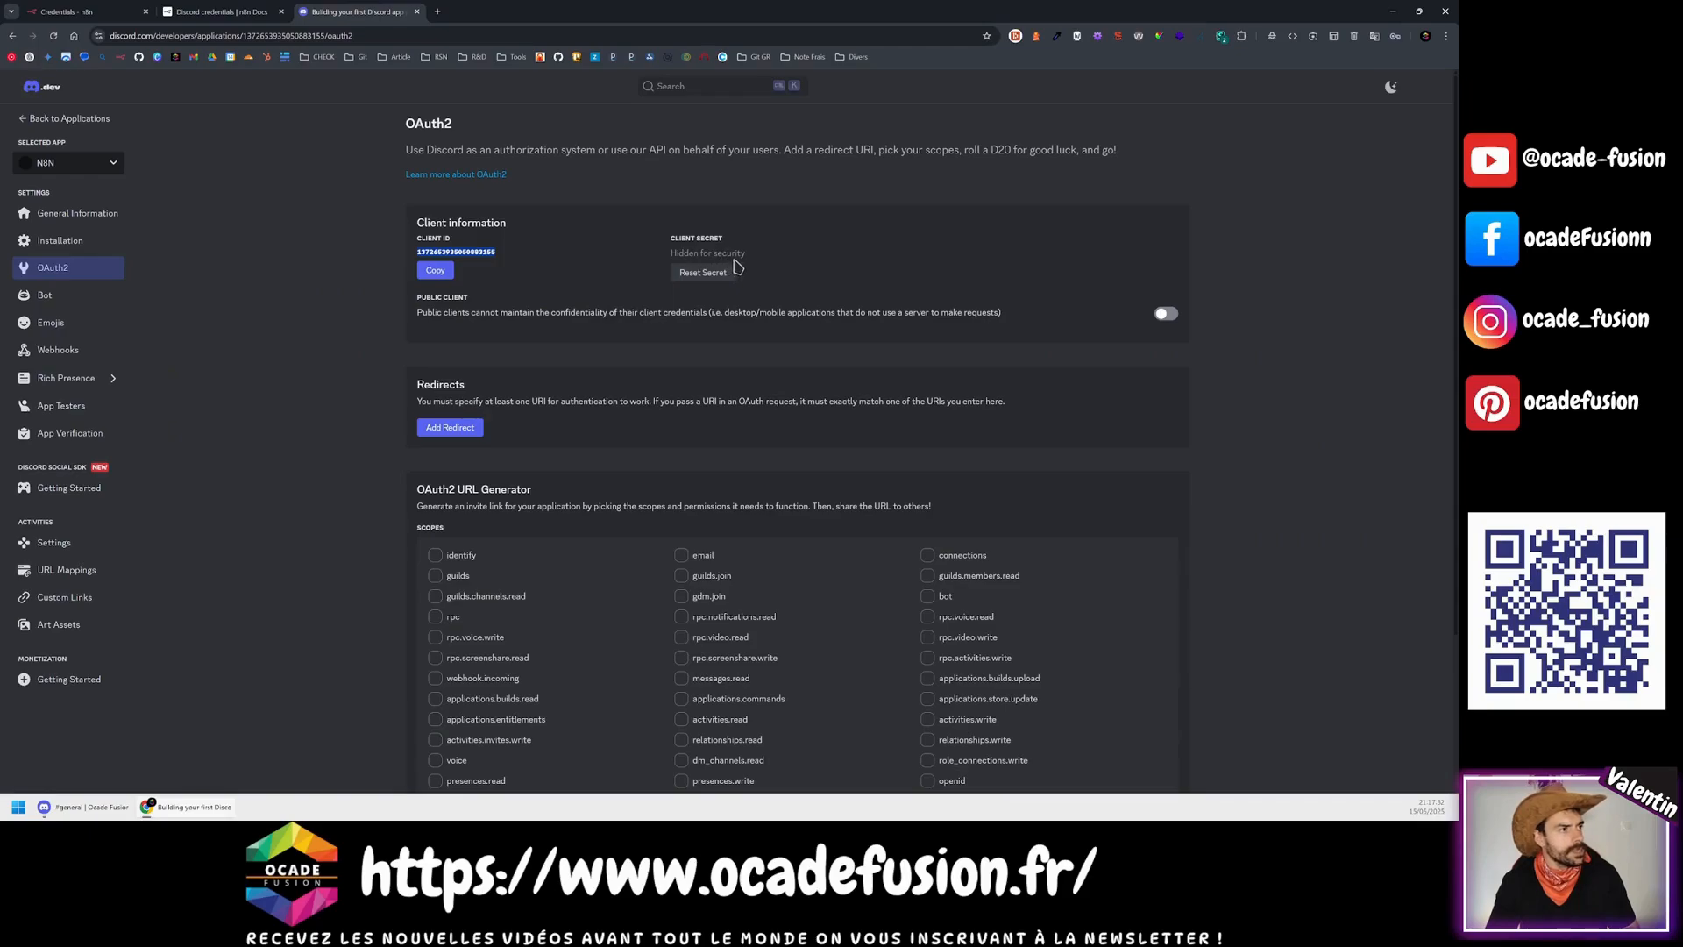
click(703, 273)
click(811, 465)
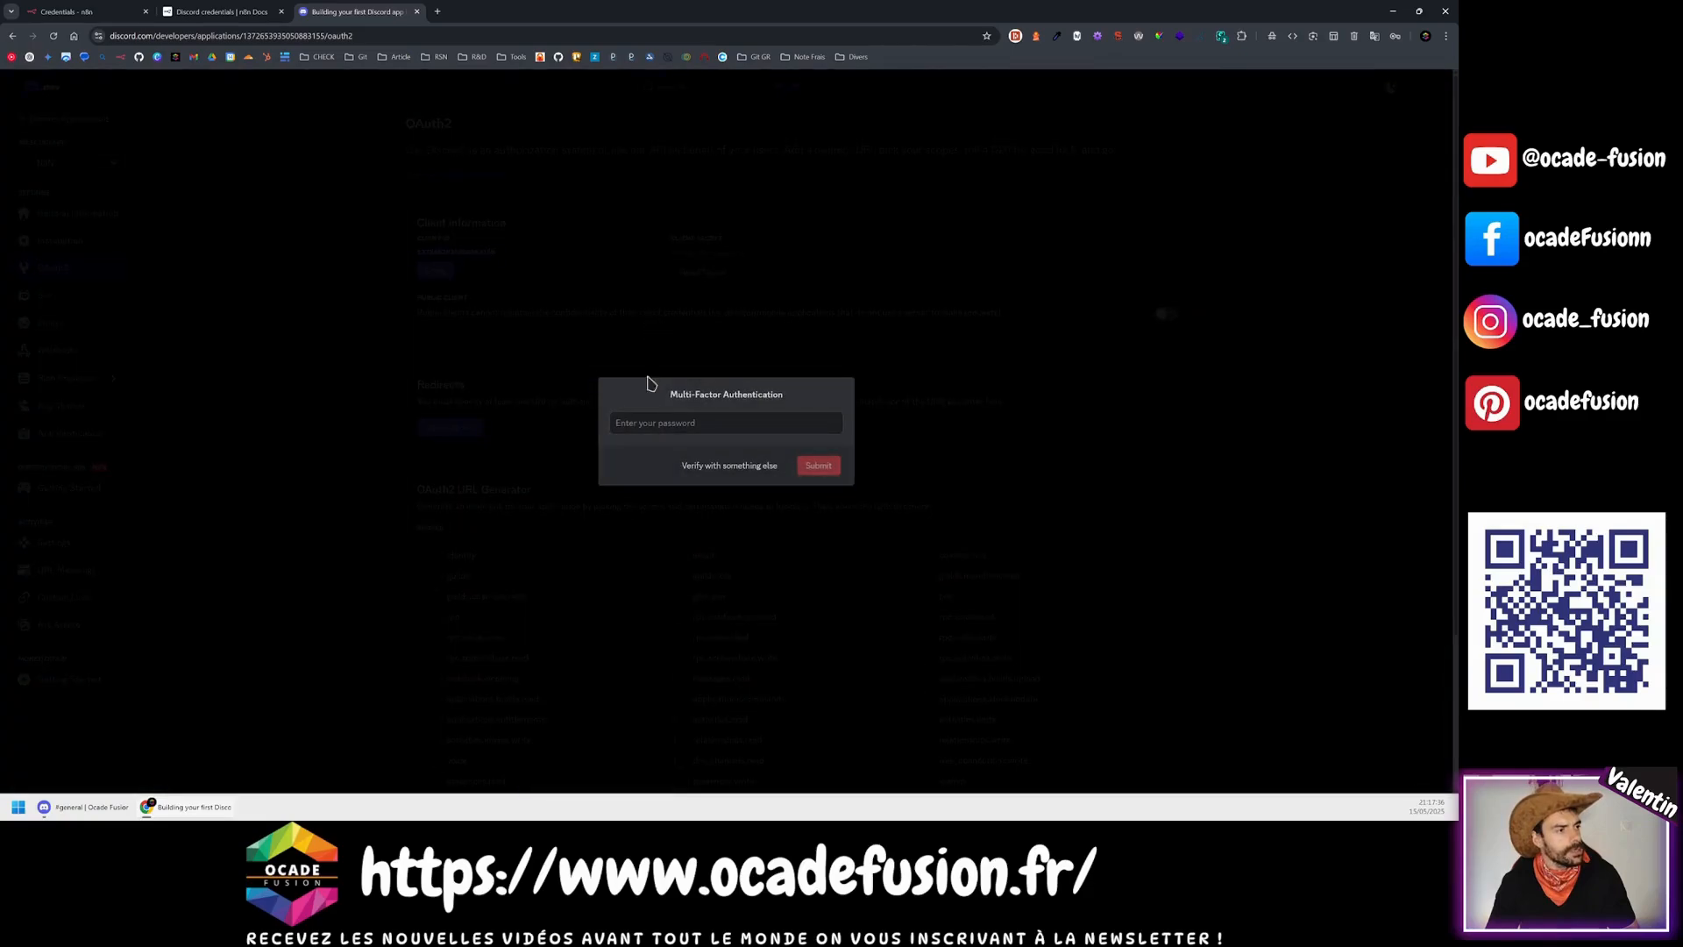
click(671, 423)
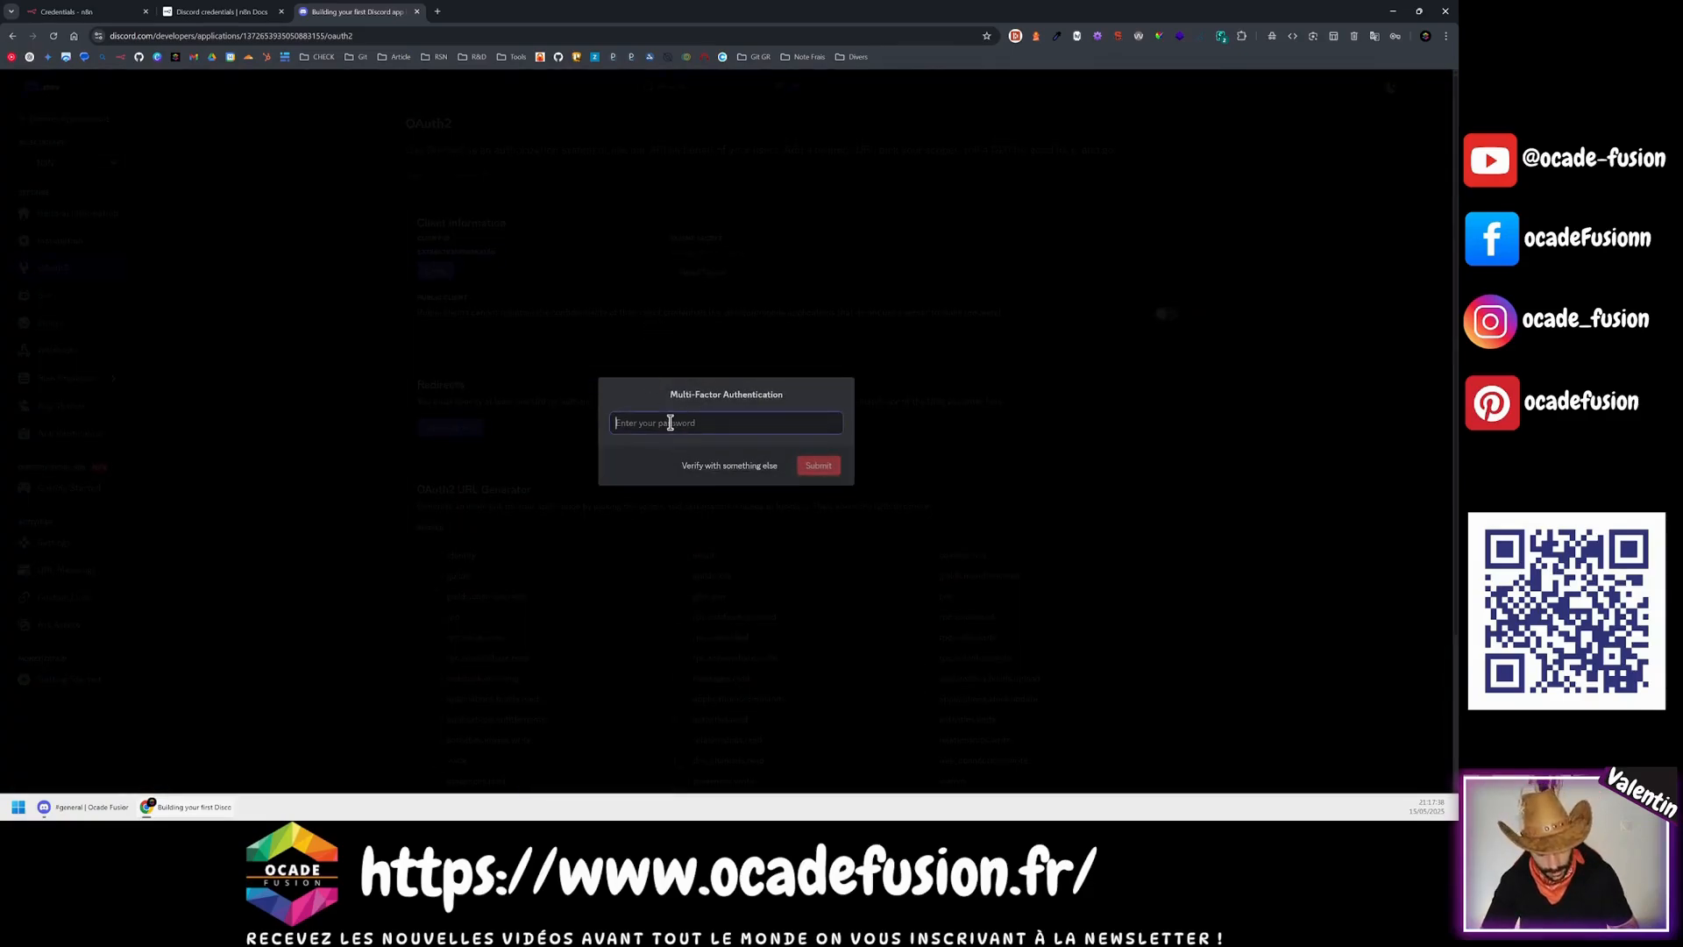
text(•)
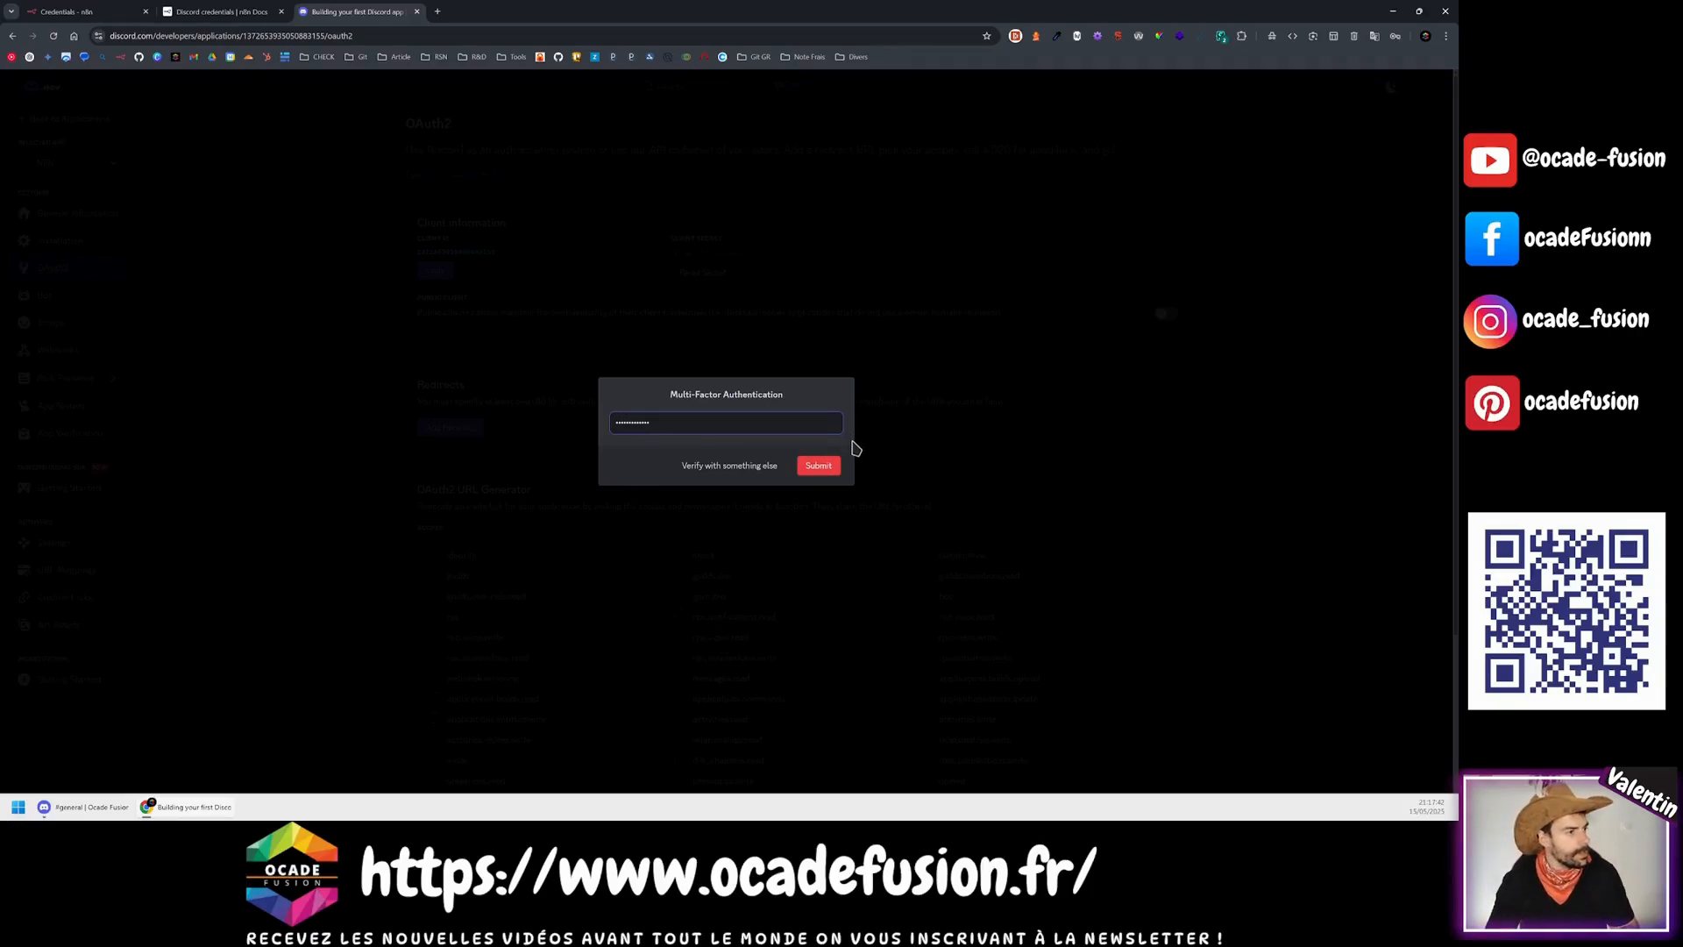
click(818, 466)
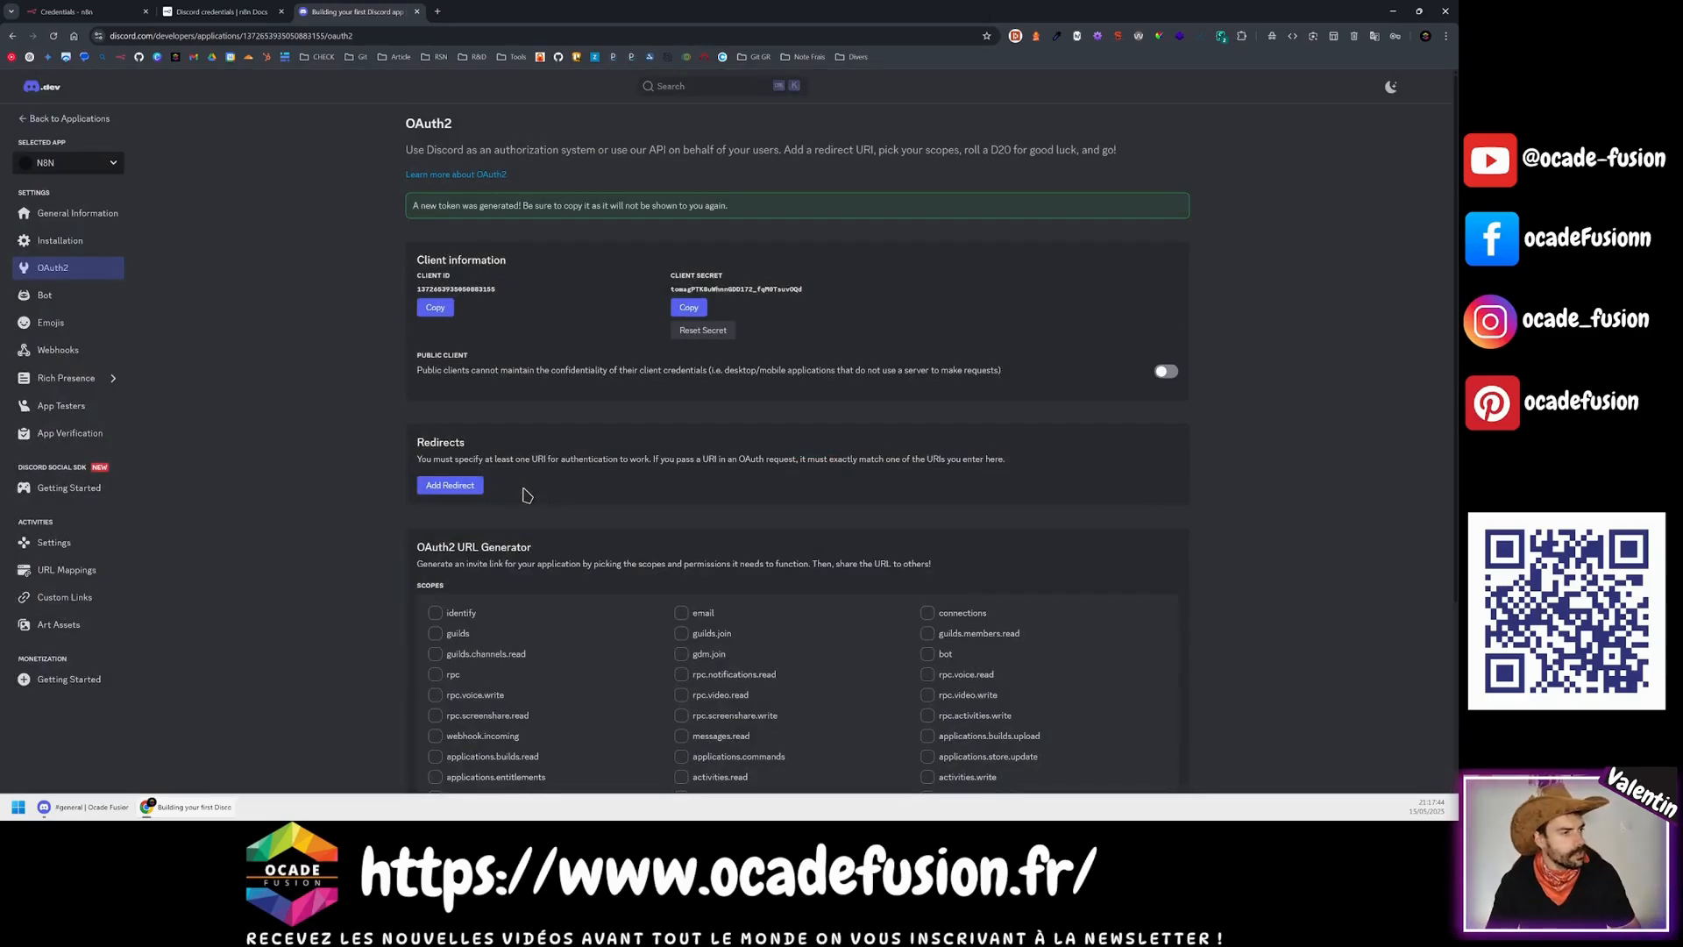
Step: Copy the newly generated client secret and paste it into the Client Secret of the n8n credential
click(689, 307)
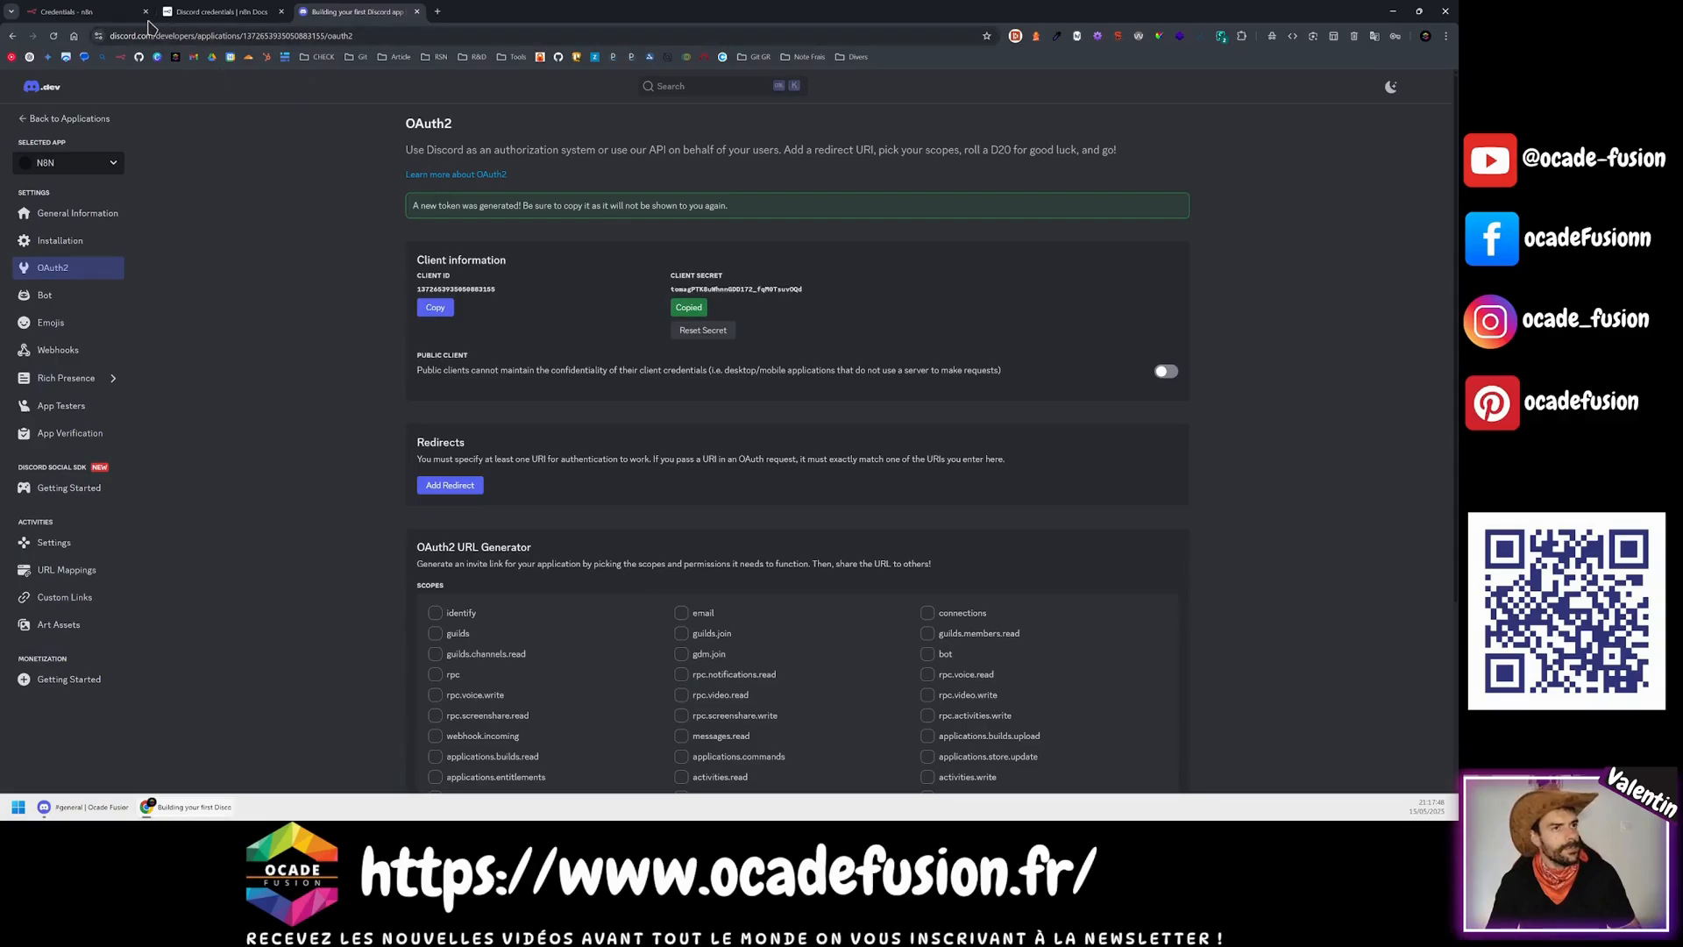
click(116, 19)
click(534, 449)
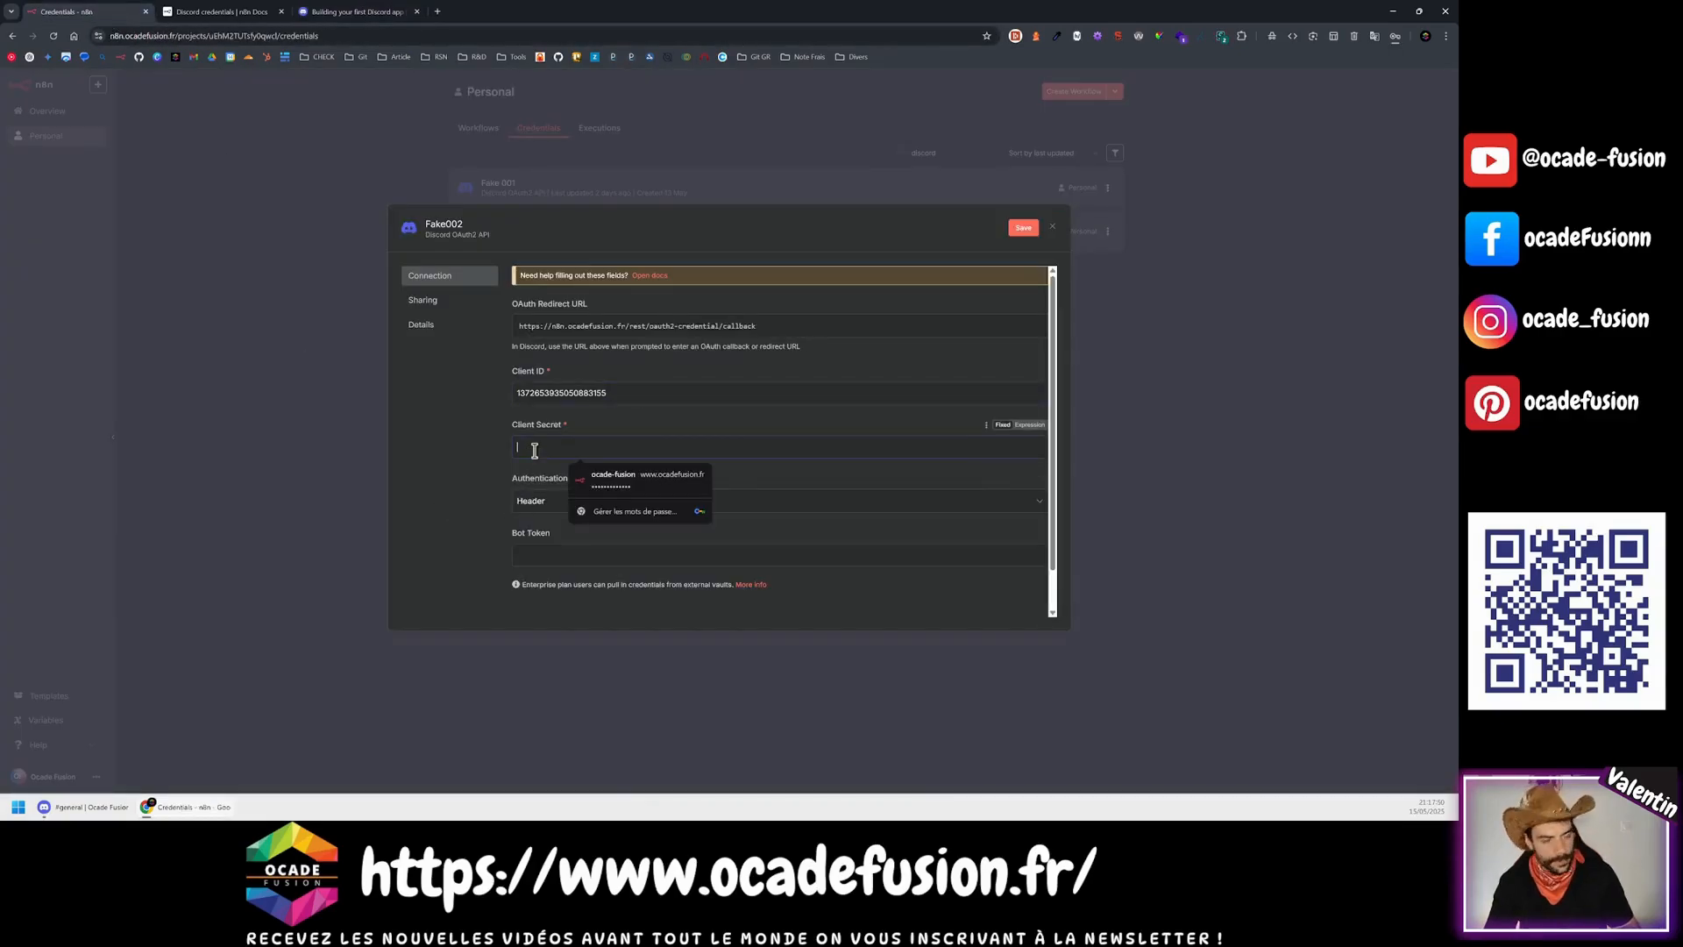
key(ctrl+v)
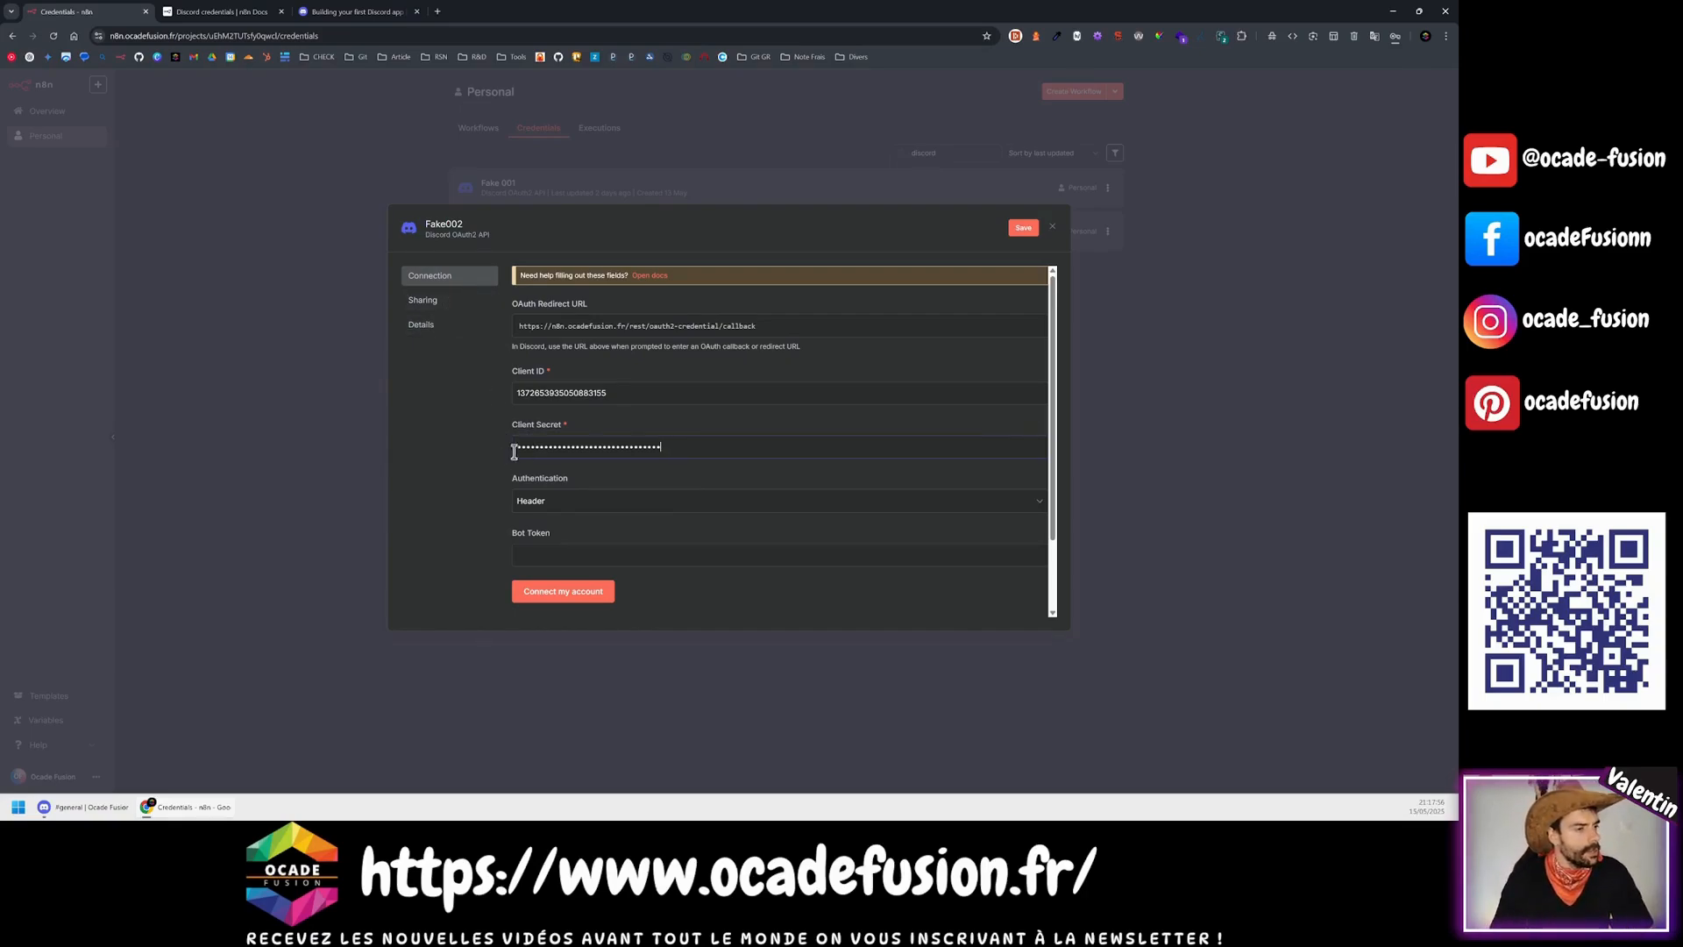
Step: Add an empty redirect entry to the N8N application's OAuth2 settings in Discord
click(351, 11)
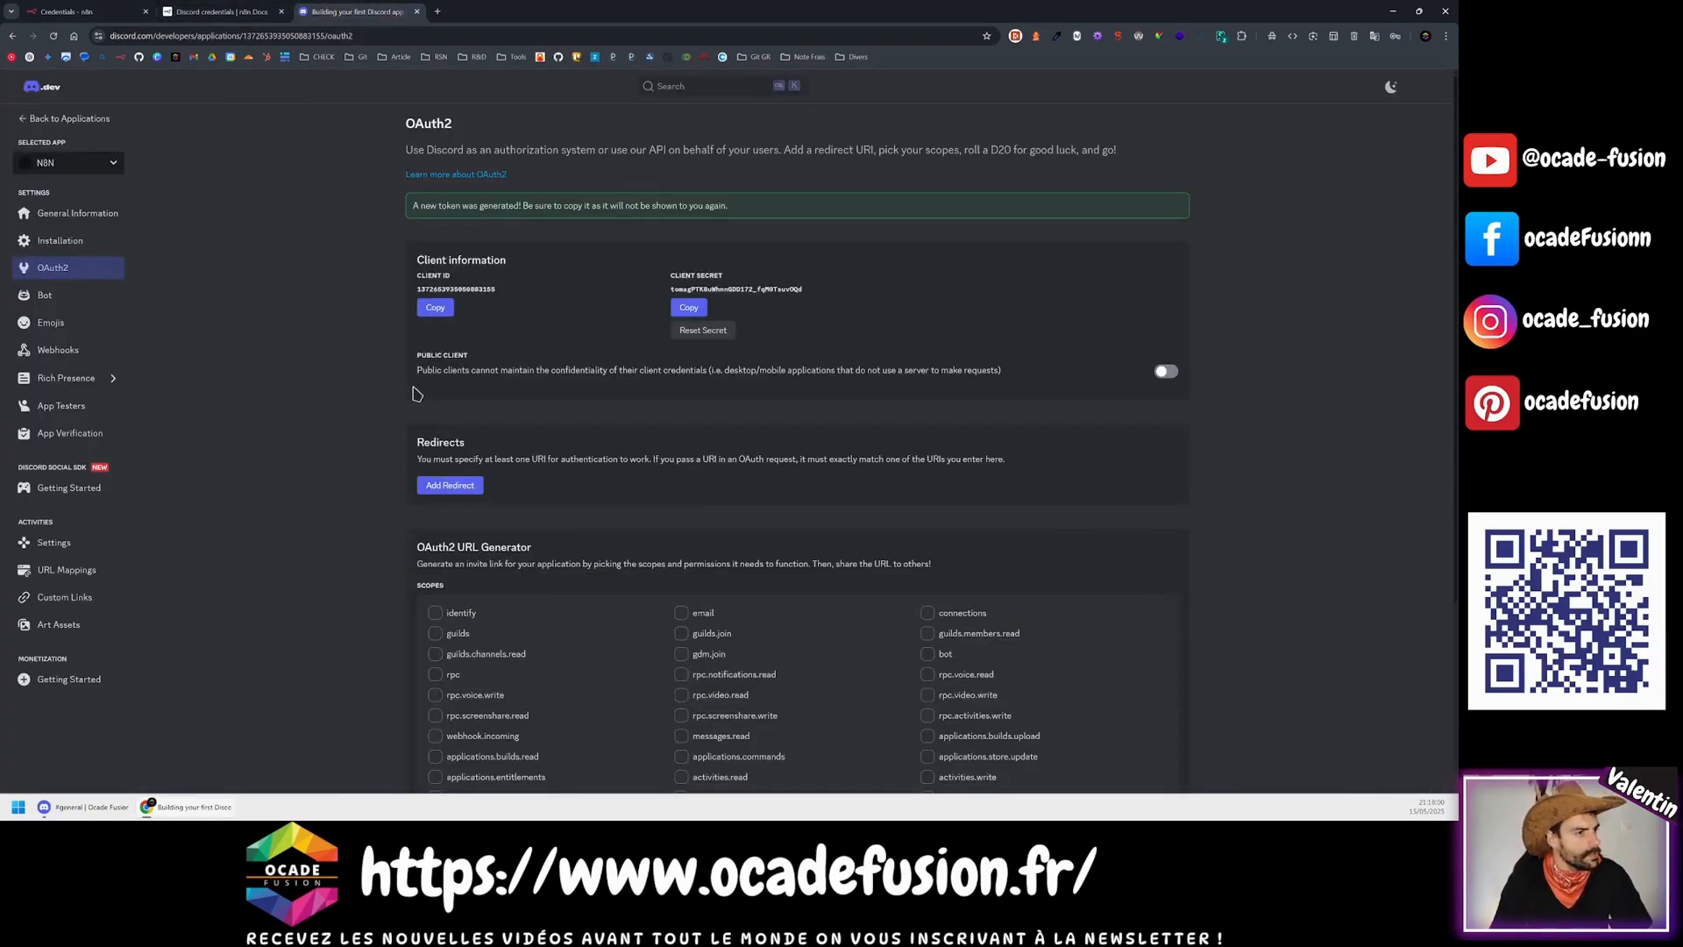
scroll(447, 382, down, 1)
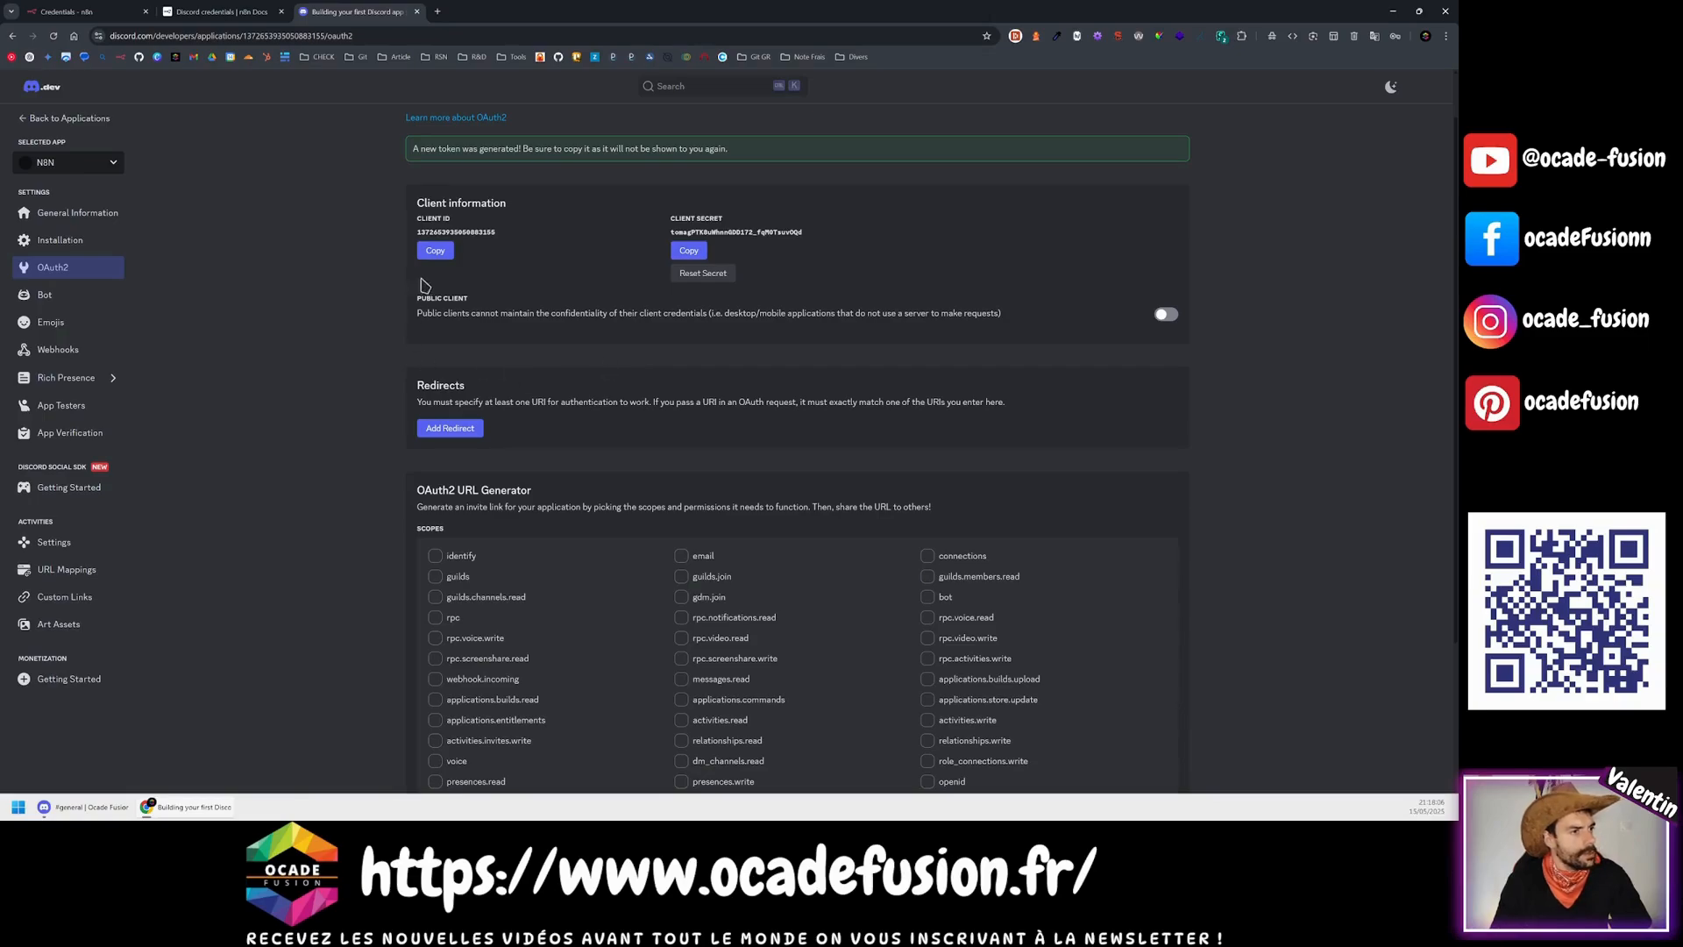
scroll(390, 319, down, 1)
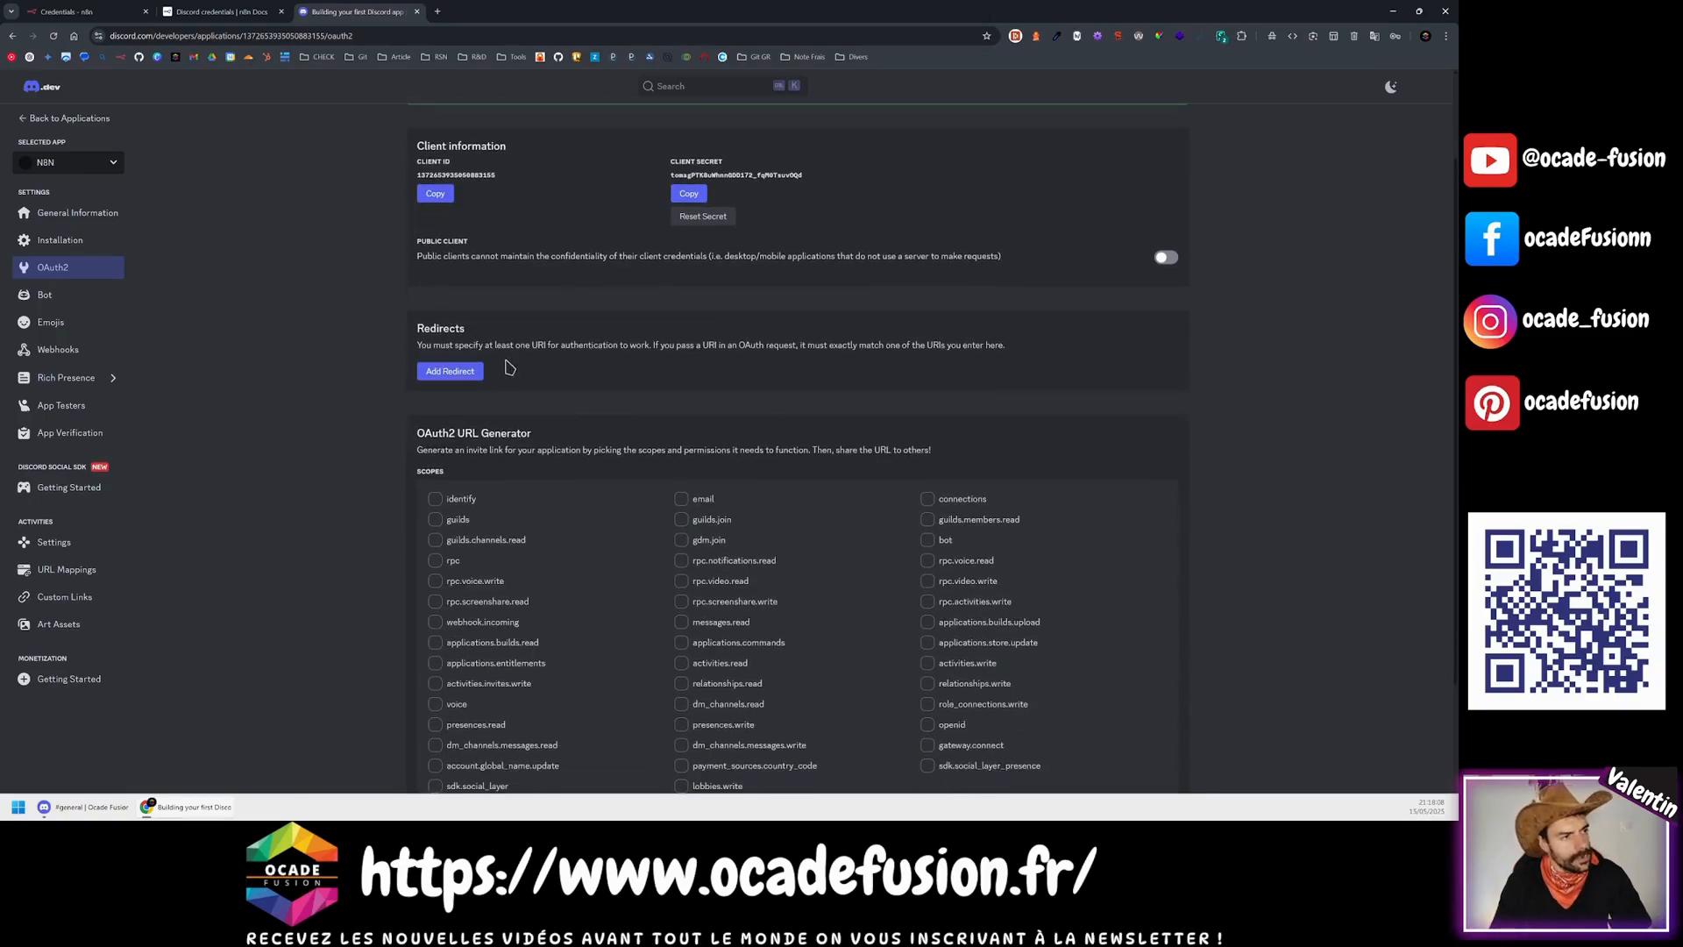
click(457, 372)
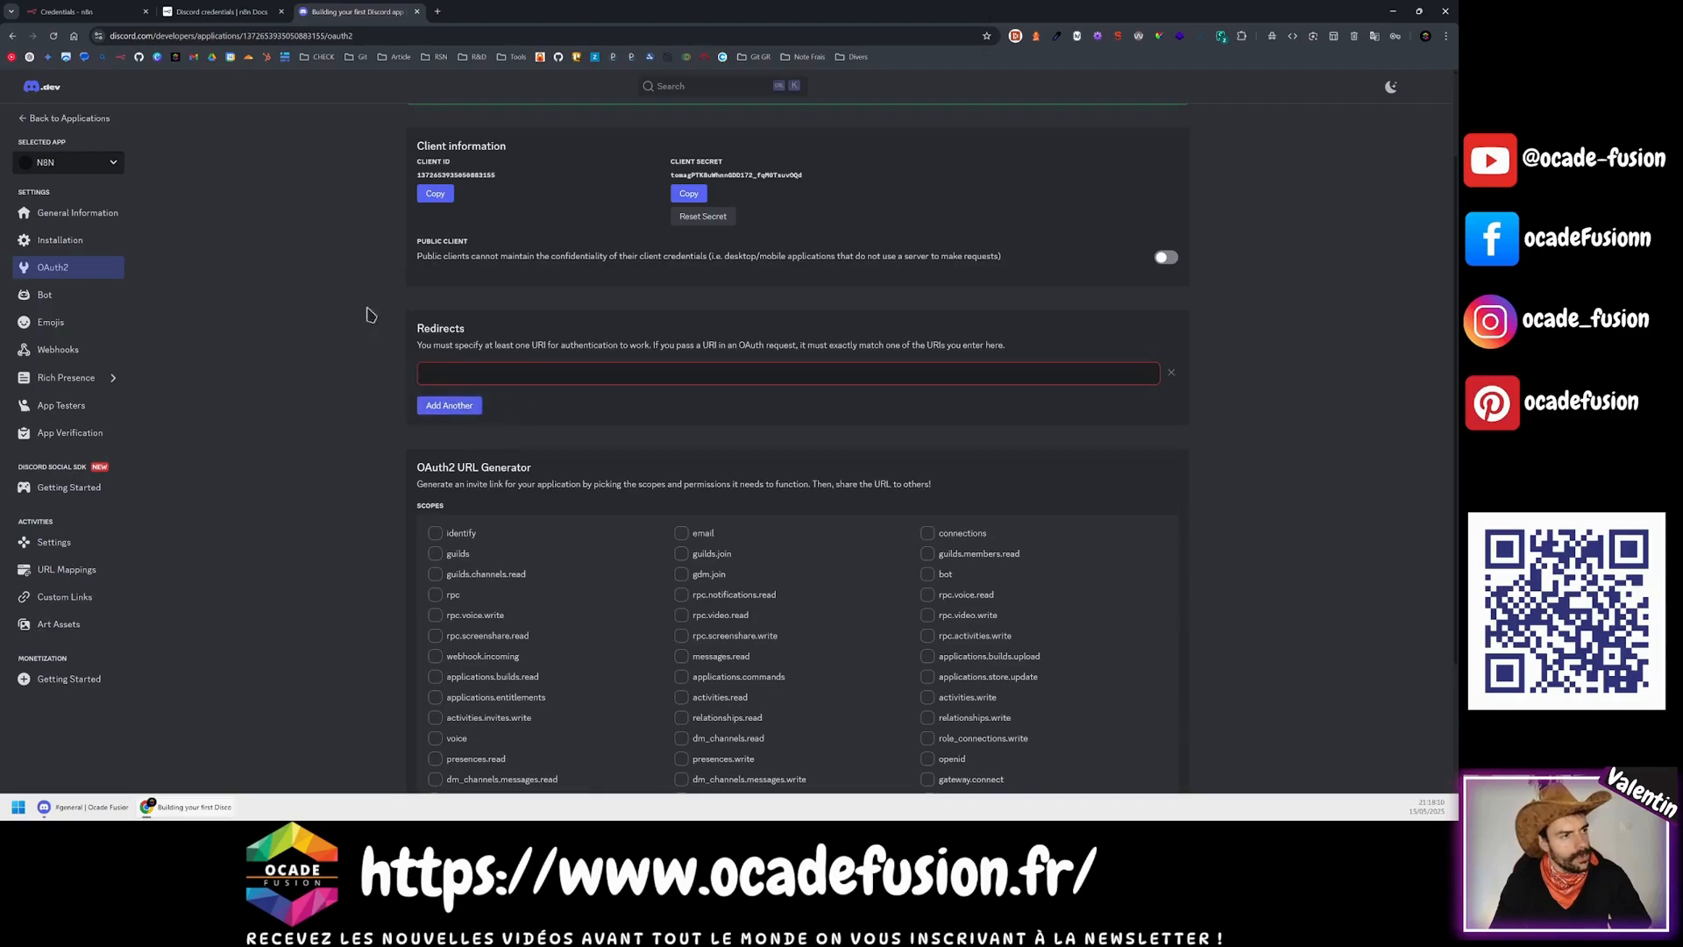
Step: Copy the OAuth redirect URL from the n8n credential into the empty redirect entry of the N8N application in Discord
key(ctrl+shift+Tab)
key(ctrl+shift+Tab)
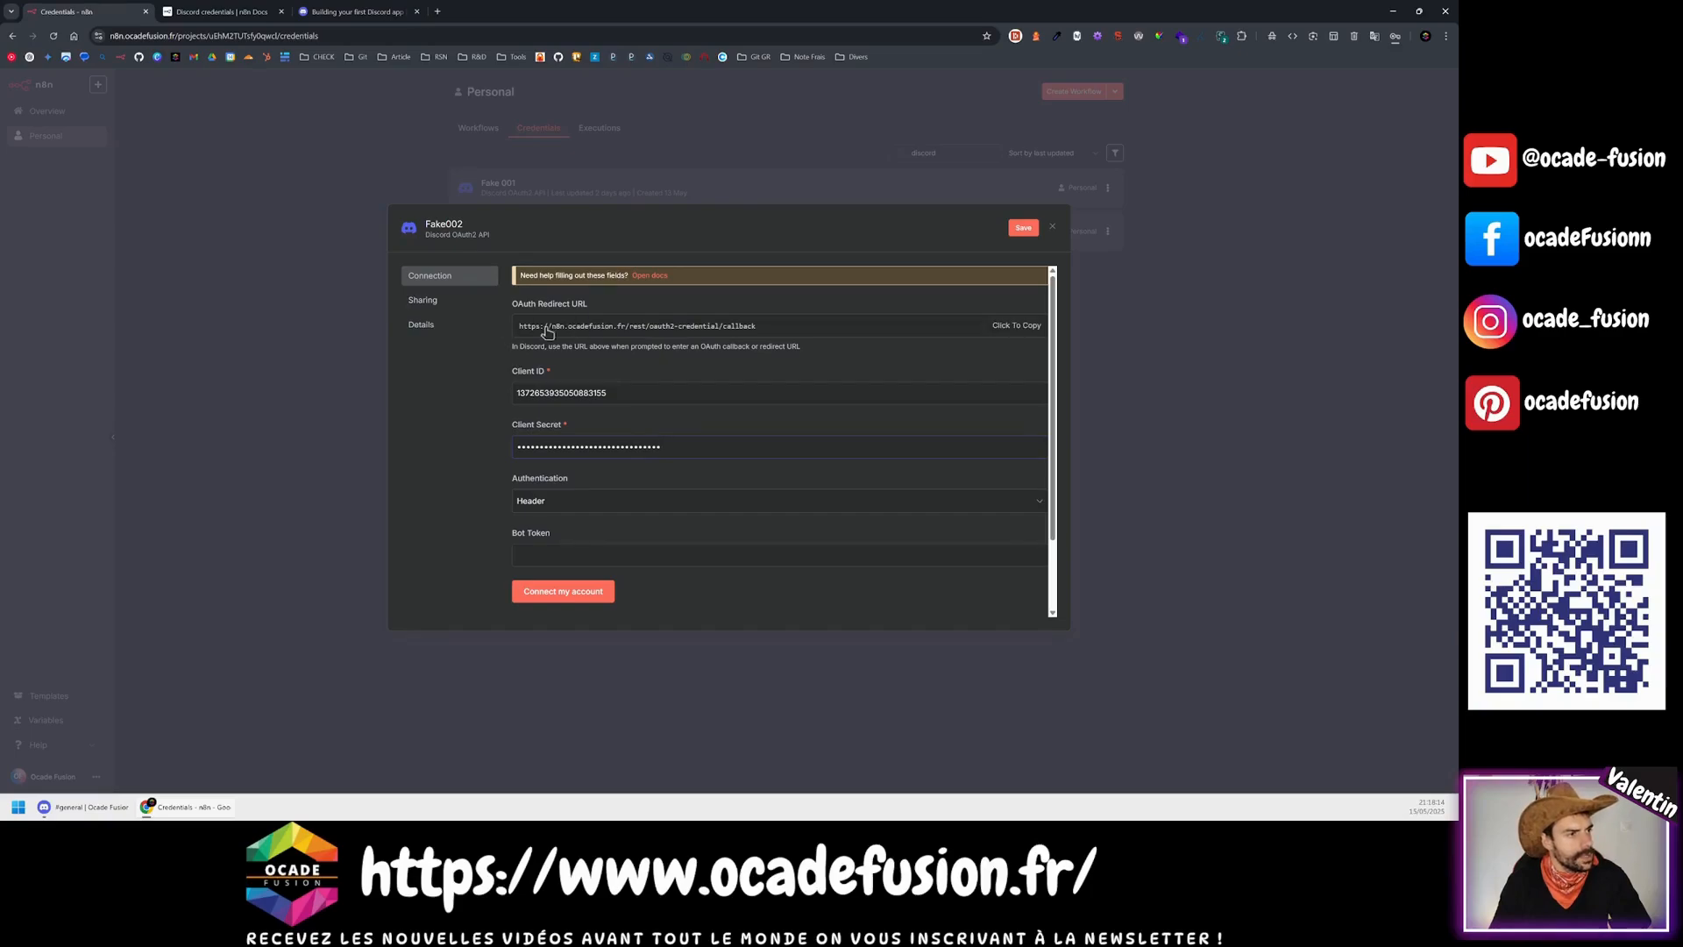
click(672, 331)
key(ctrl+Tab)
key(ctrl+Tab)
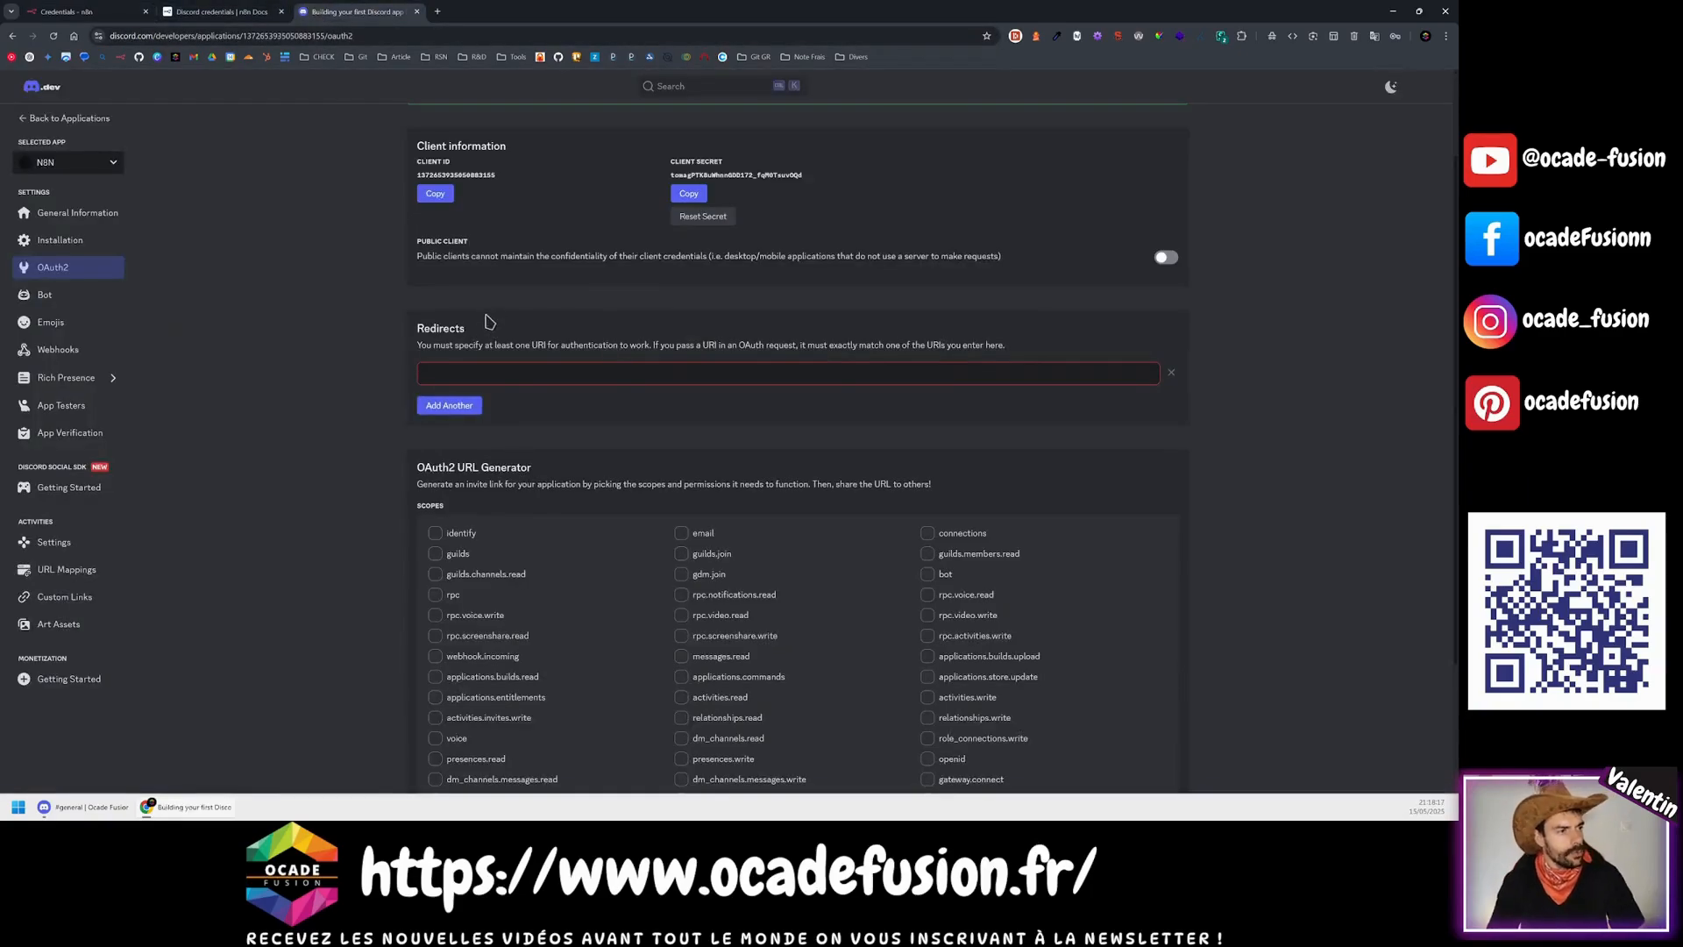
click(500, 374)
key(ctrl+v)
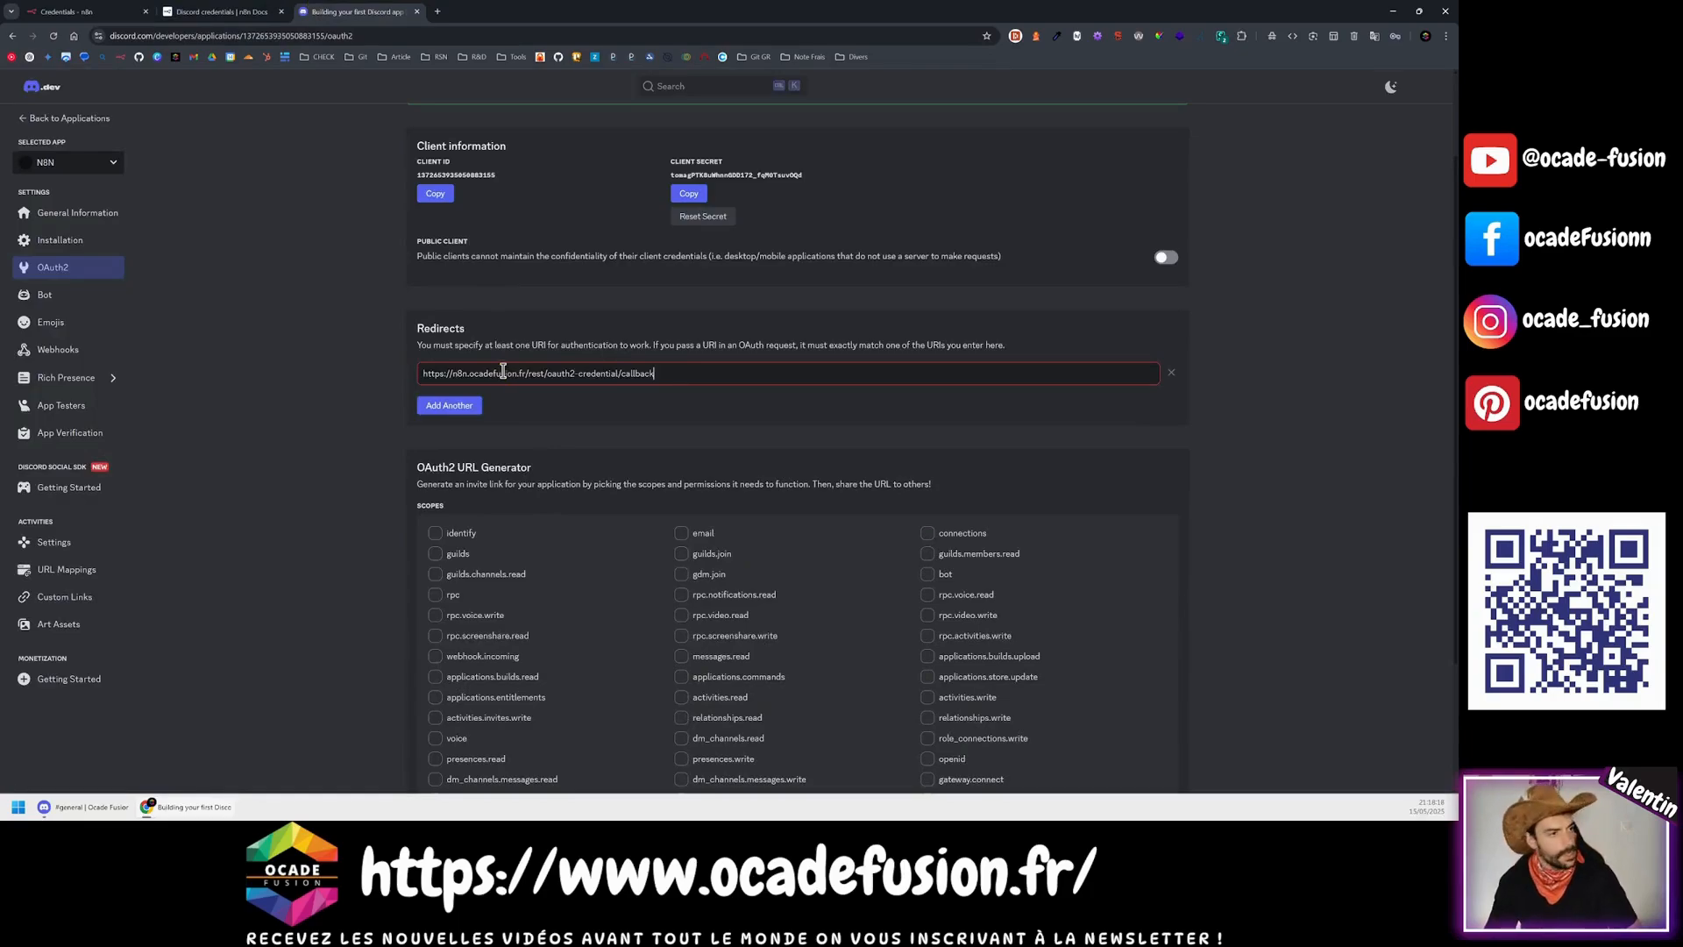
Step: Select every scope in the OAuth2 URL Generator, including bot, webhook.incoming and applications.commands.permissions.update
scroll(375, 425, down, 2)
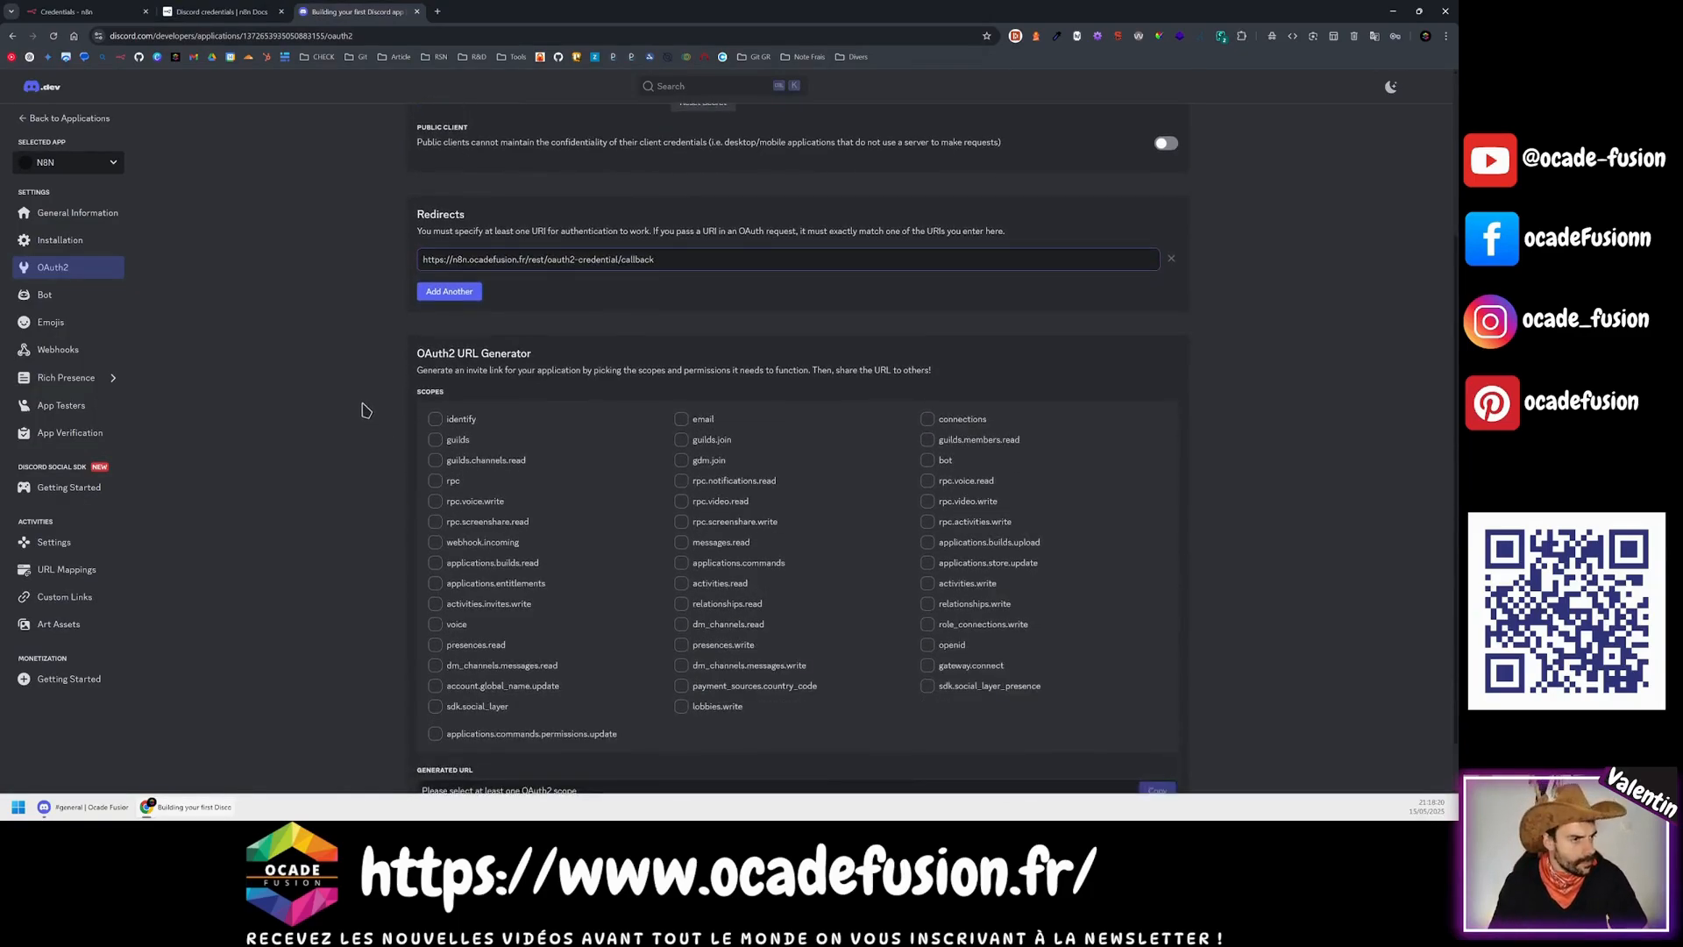
scroll(403, 393, down, 1)
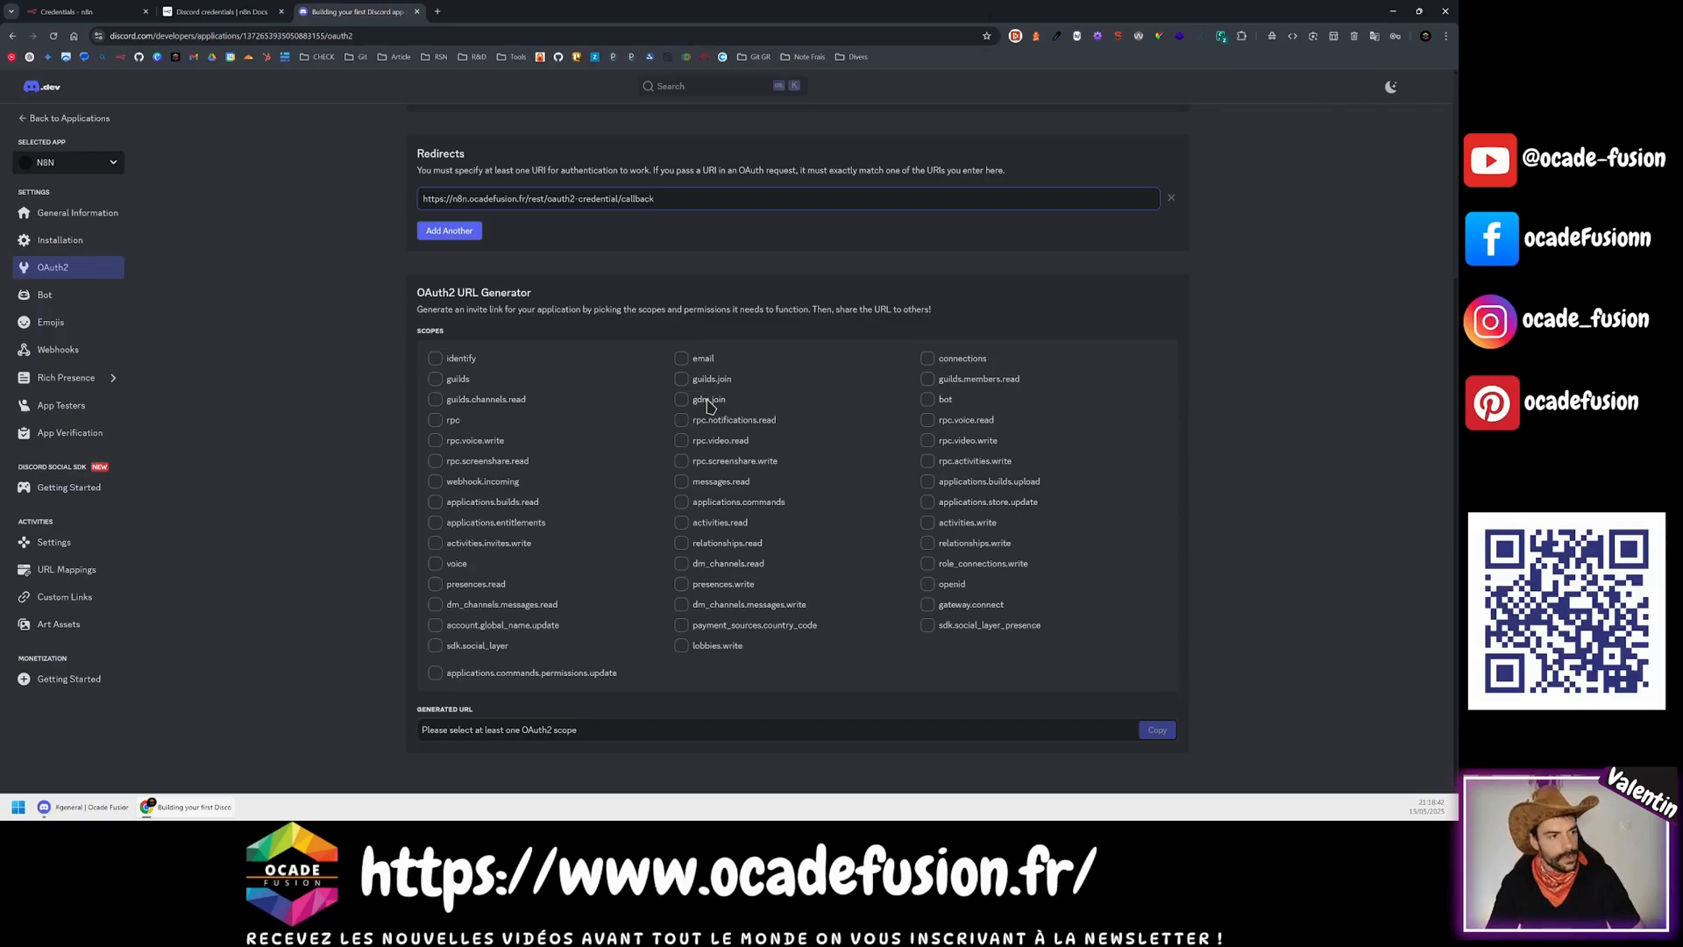
click(436, 673)
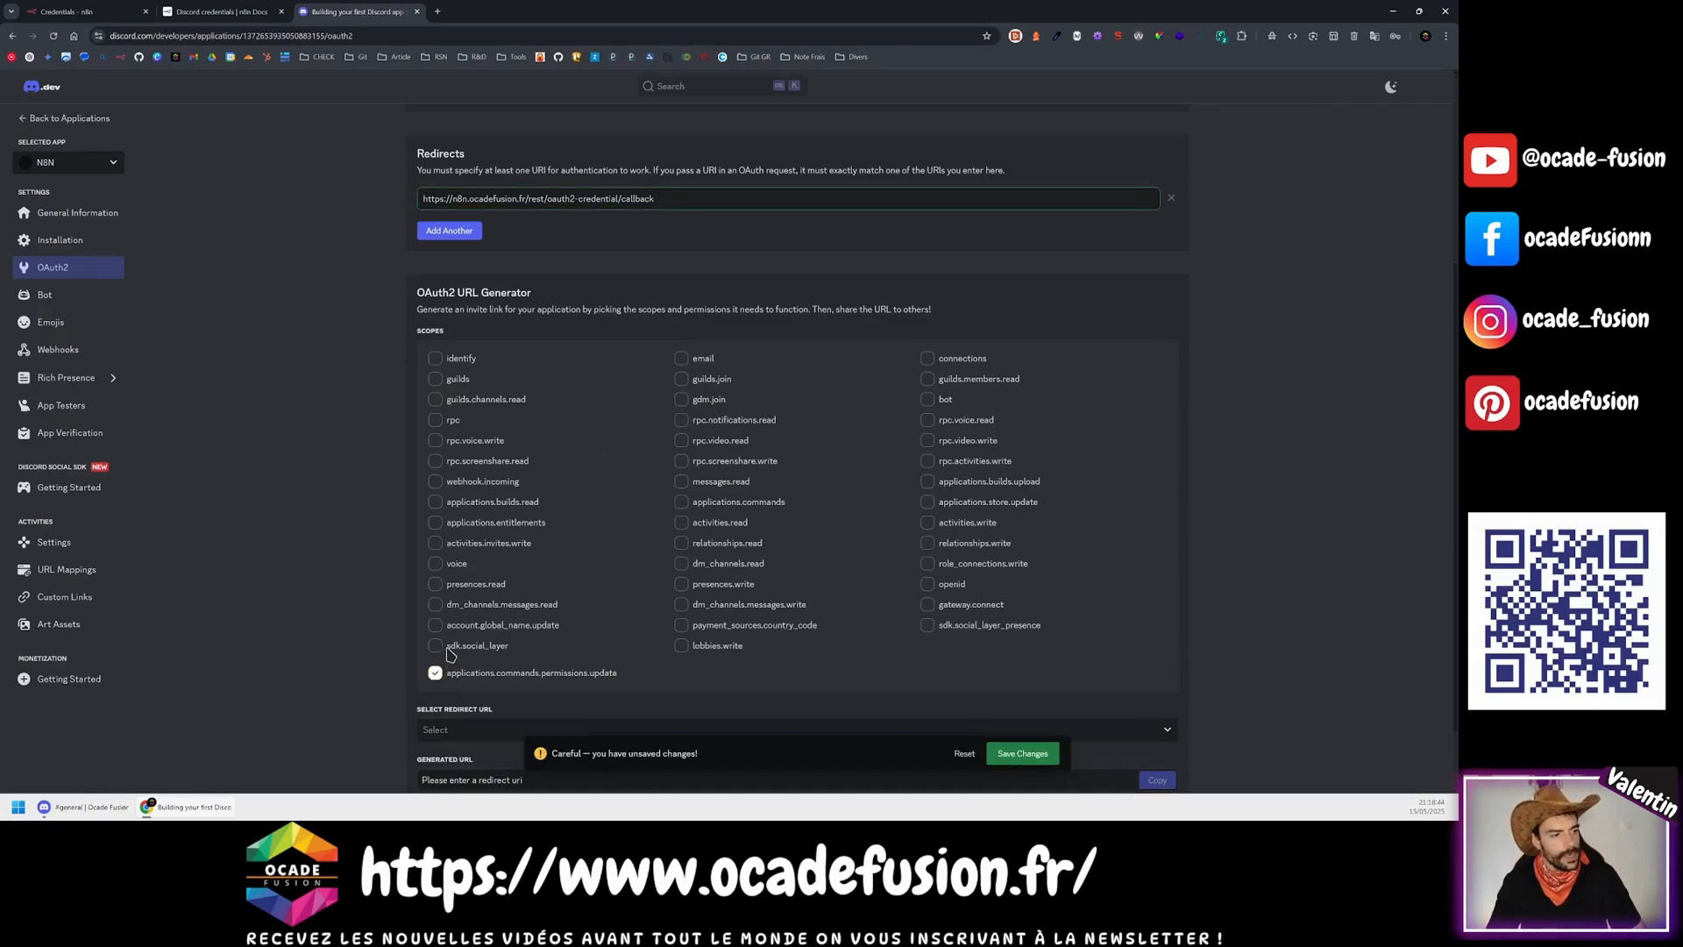
click(437, 646)
click(437, 625)
click(436, 605)
click(436, 584)
click(435, 564)
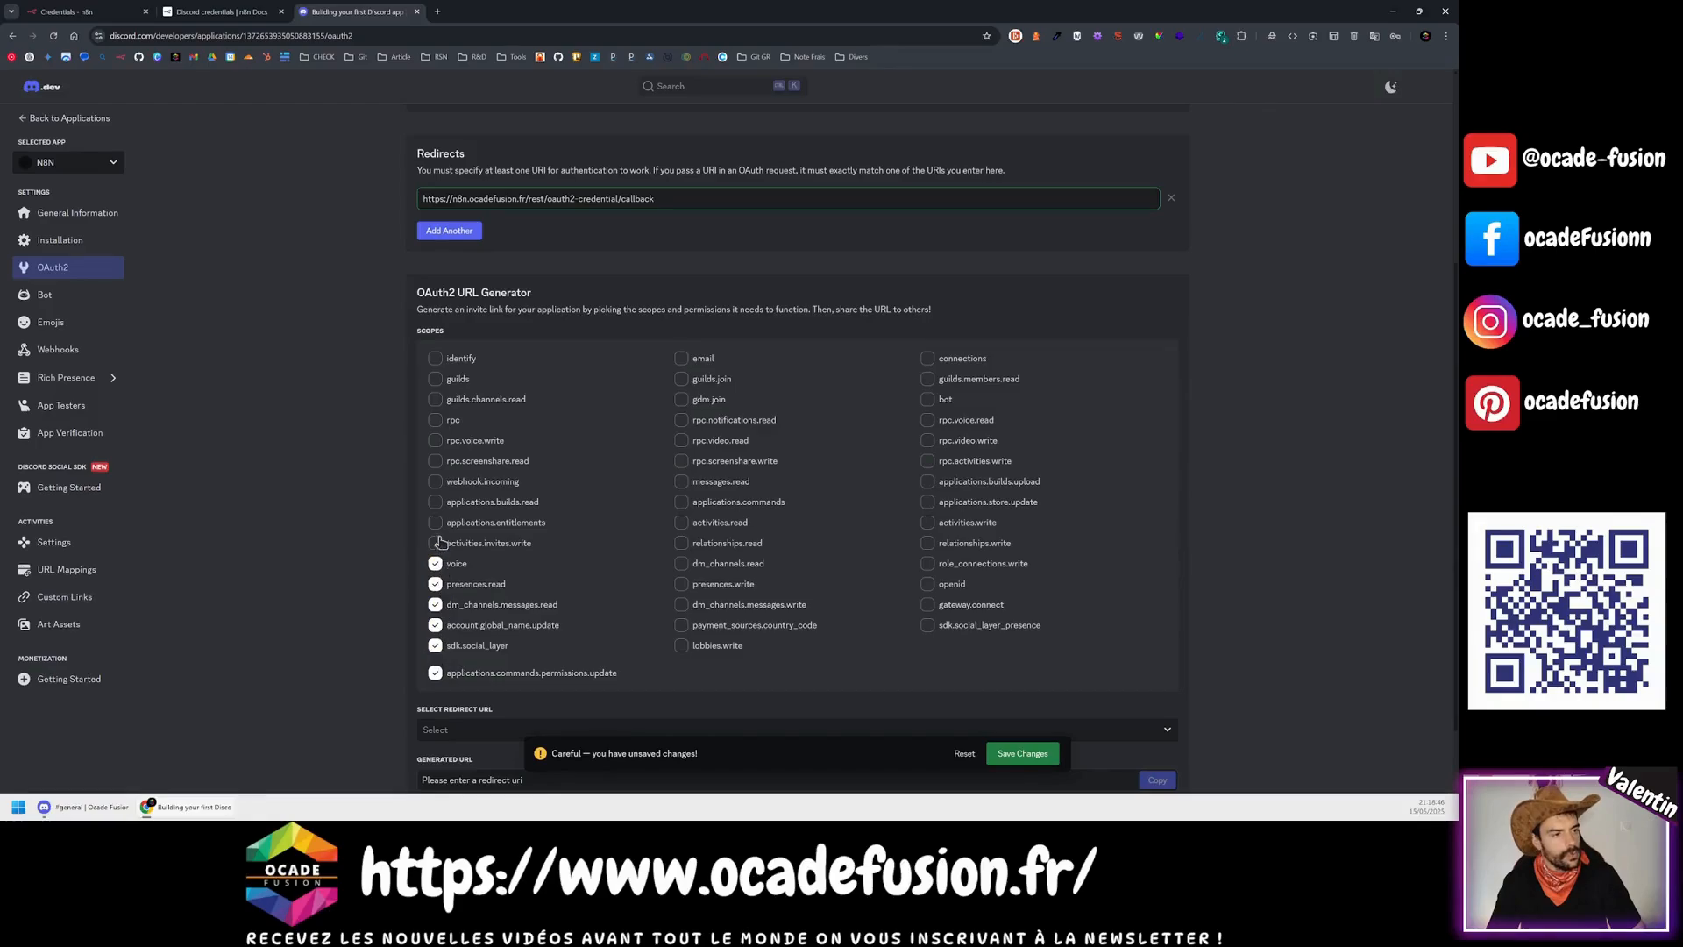
click(435, 523)
click(436, 543)
click(436, 502)
click(435, 482)
click(435, 461)
click(436, 441)
click(436, 420)
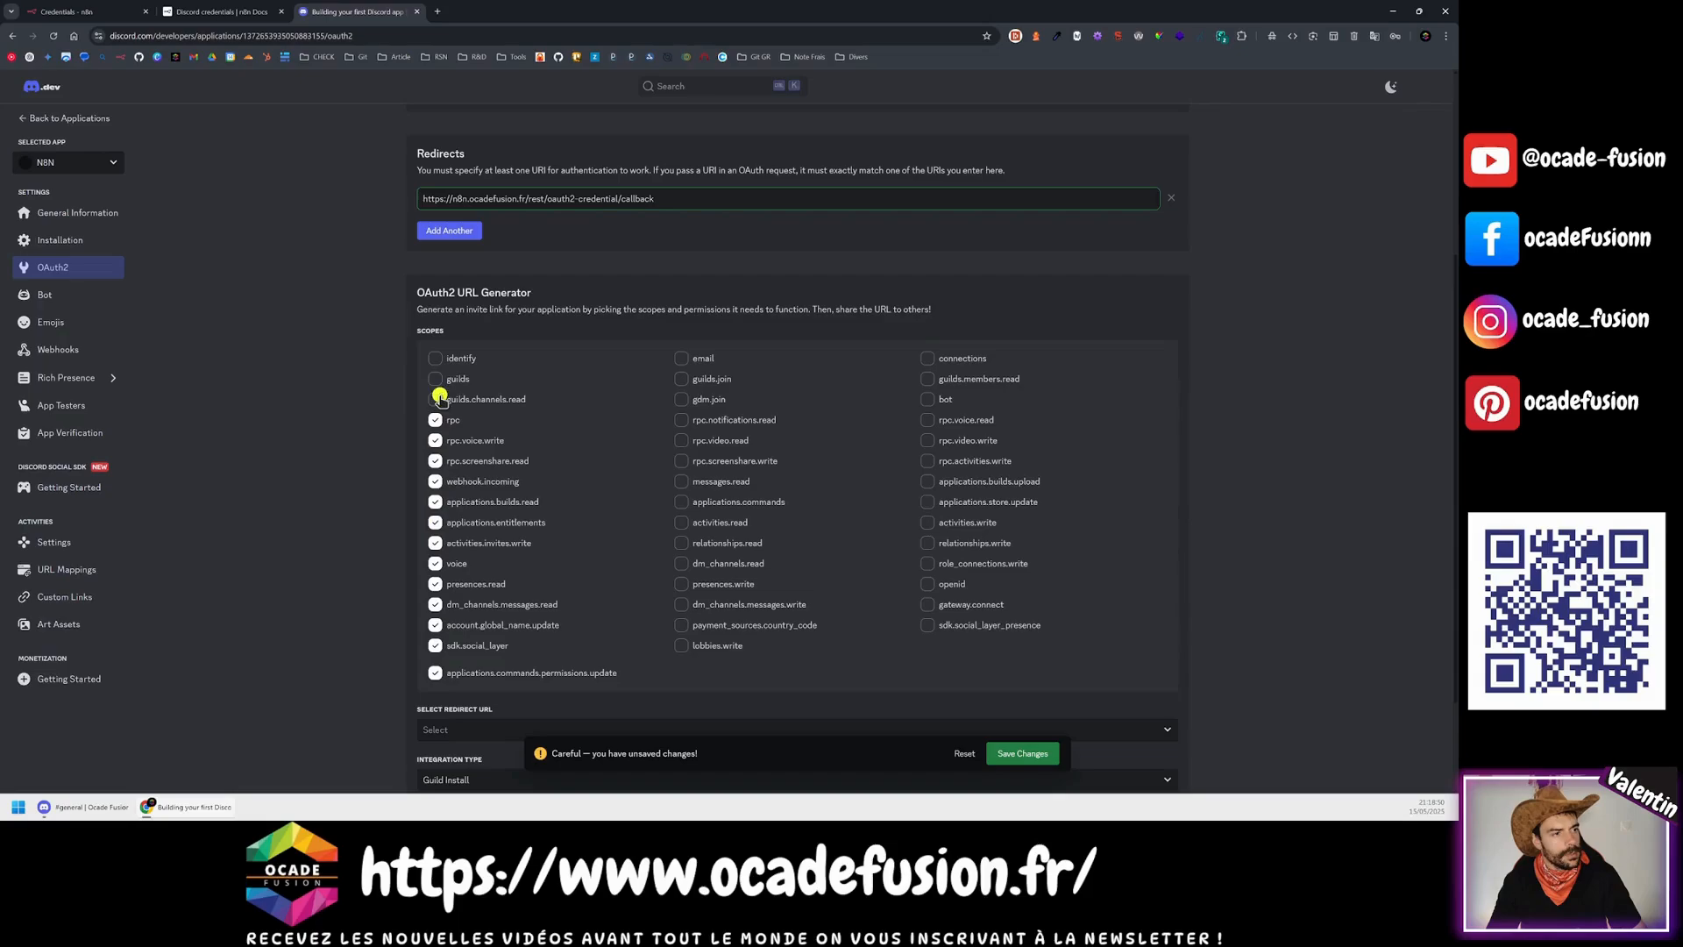
click(436, 400)
click(435, 358)
click(436, 378)
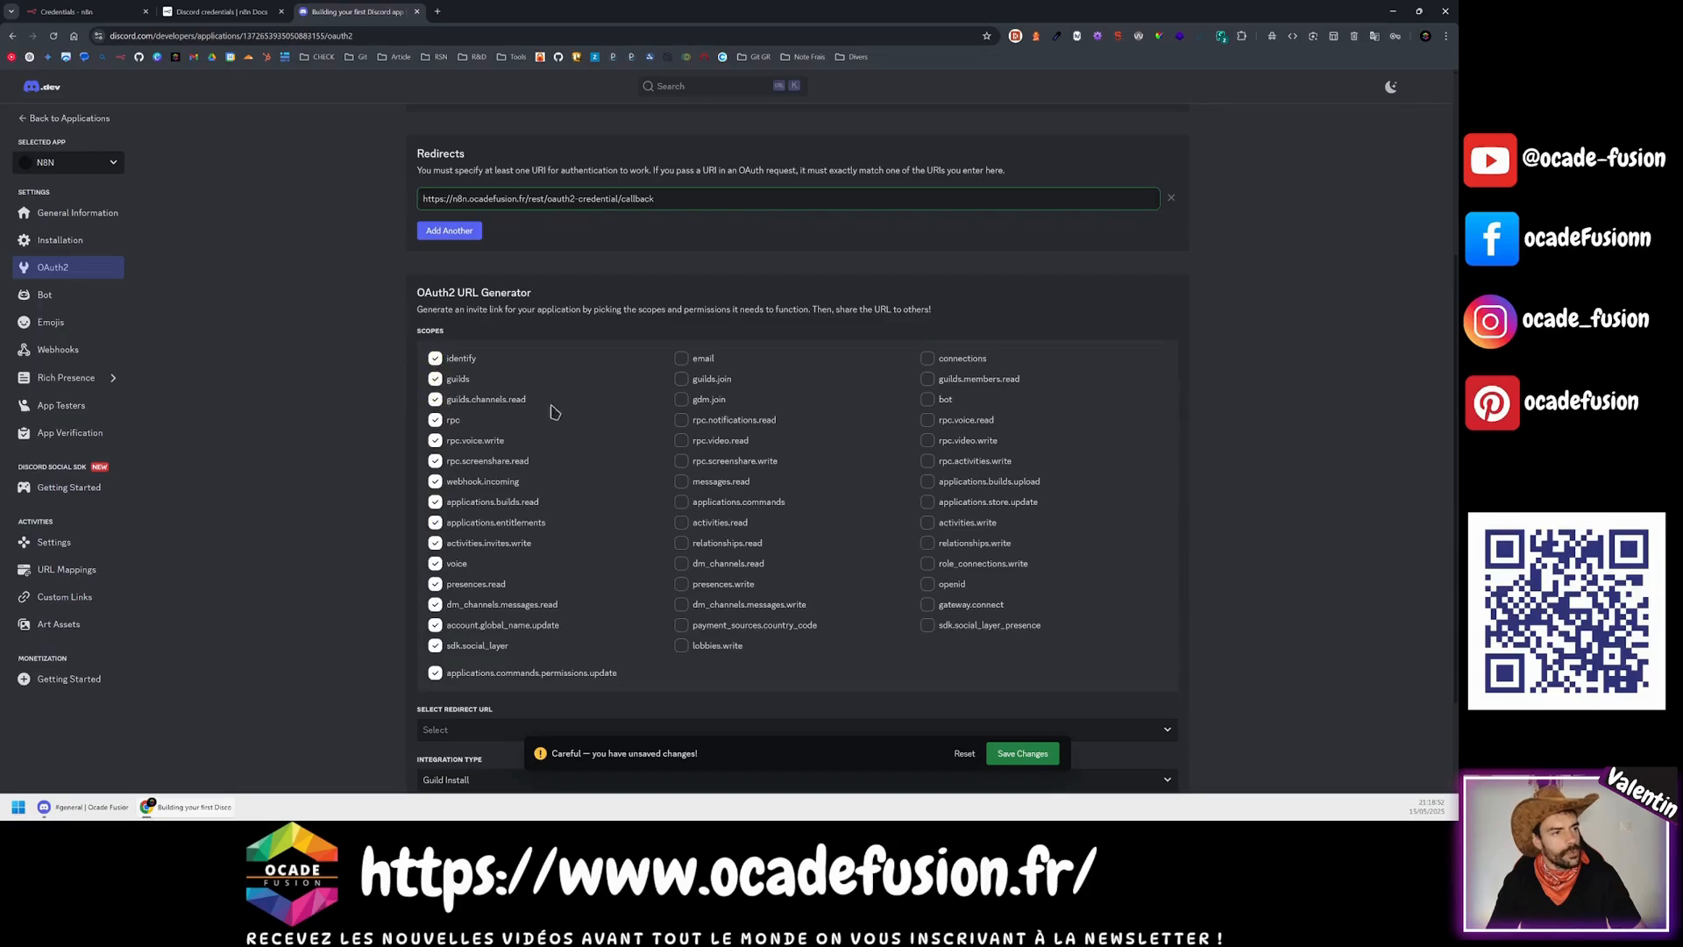
click(681, 358)
click(680, 379)
click(681, 399)
click(682, 420)
click(681, 440)
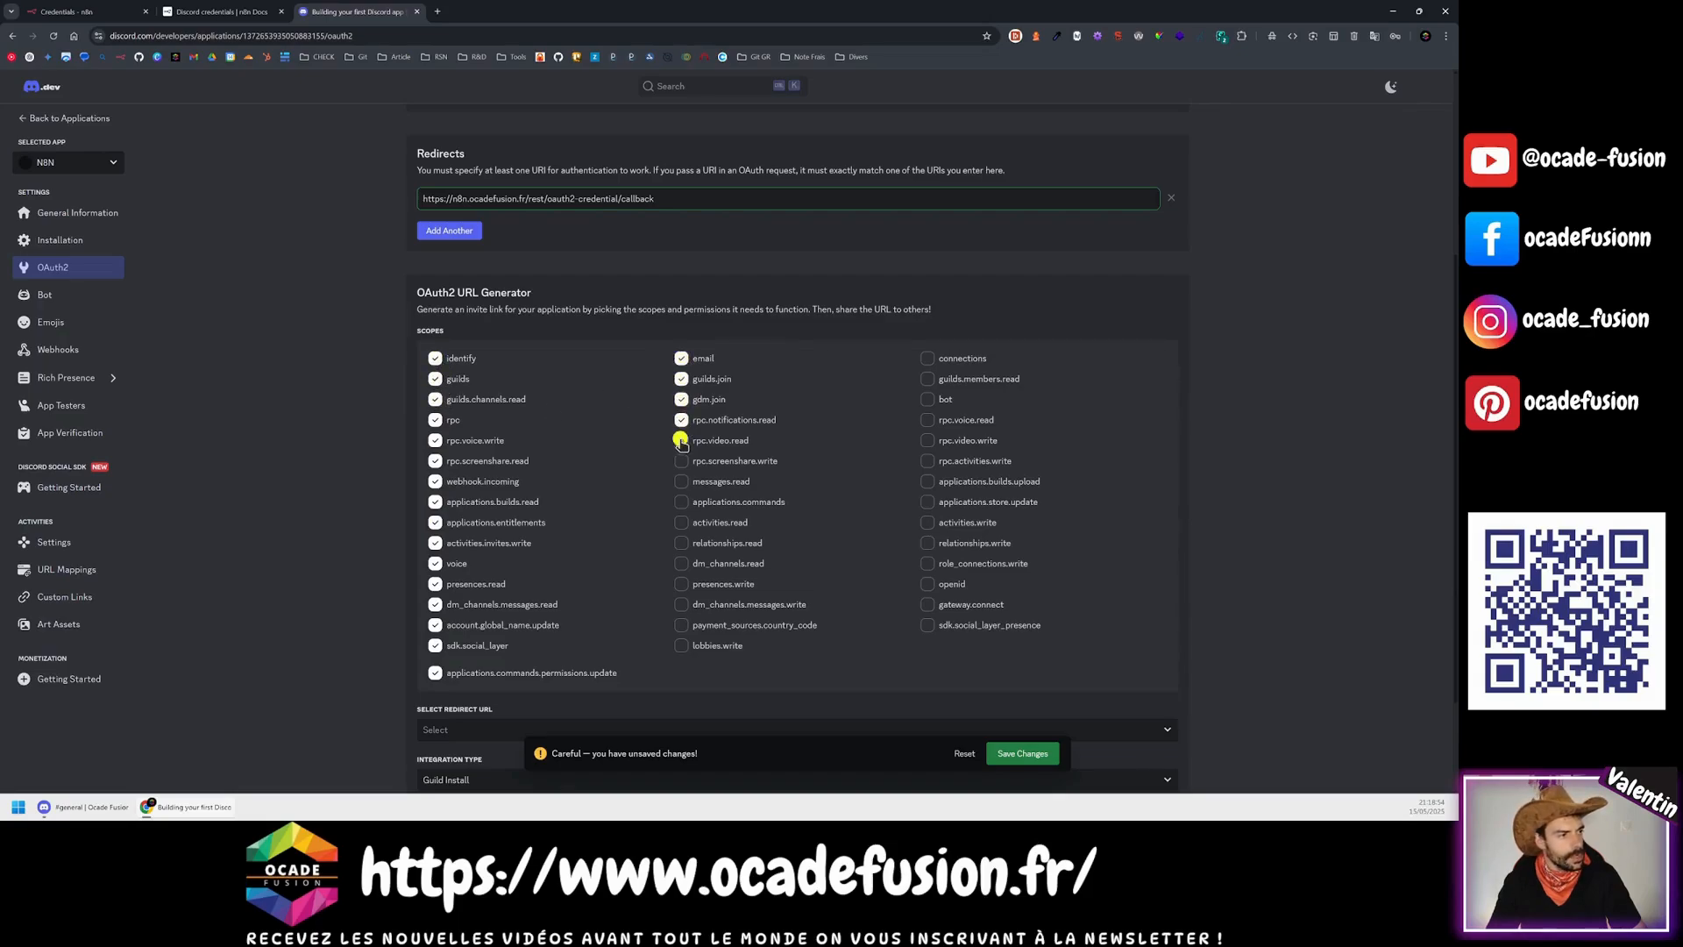
click(681, 461)
click(681, 482)
click(682, 503)
click(681, 522)
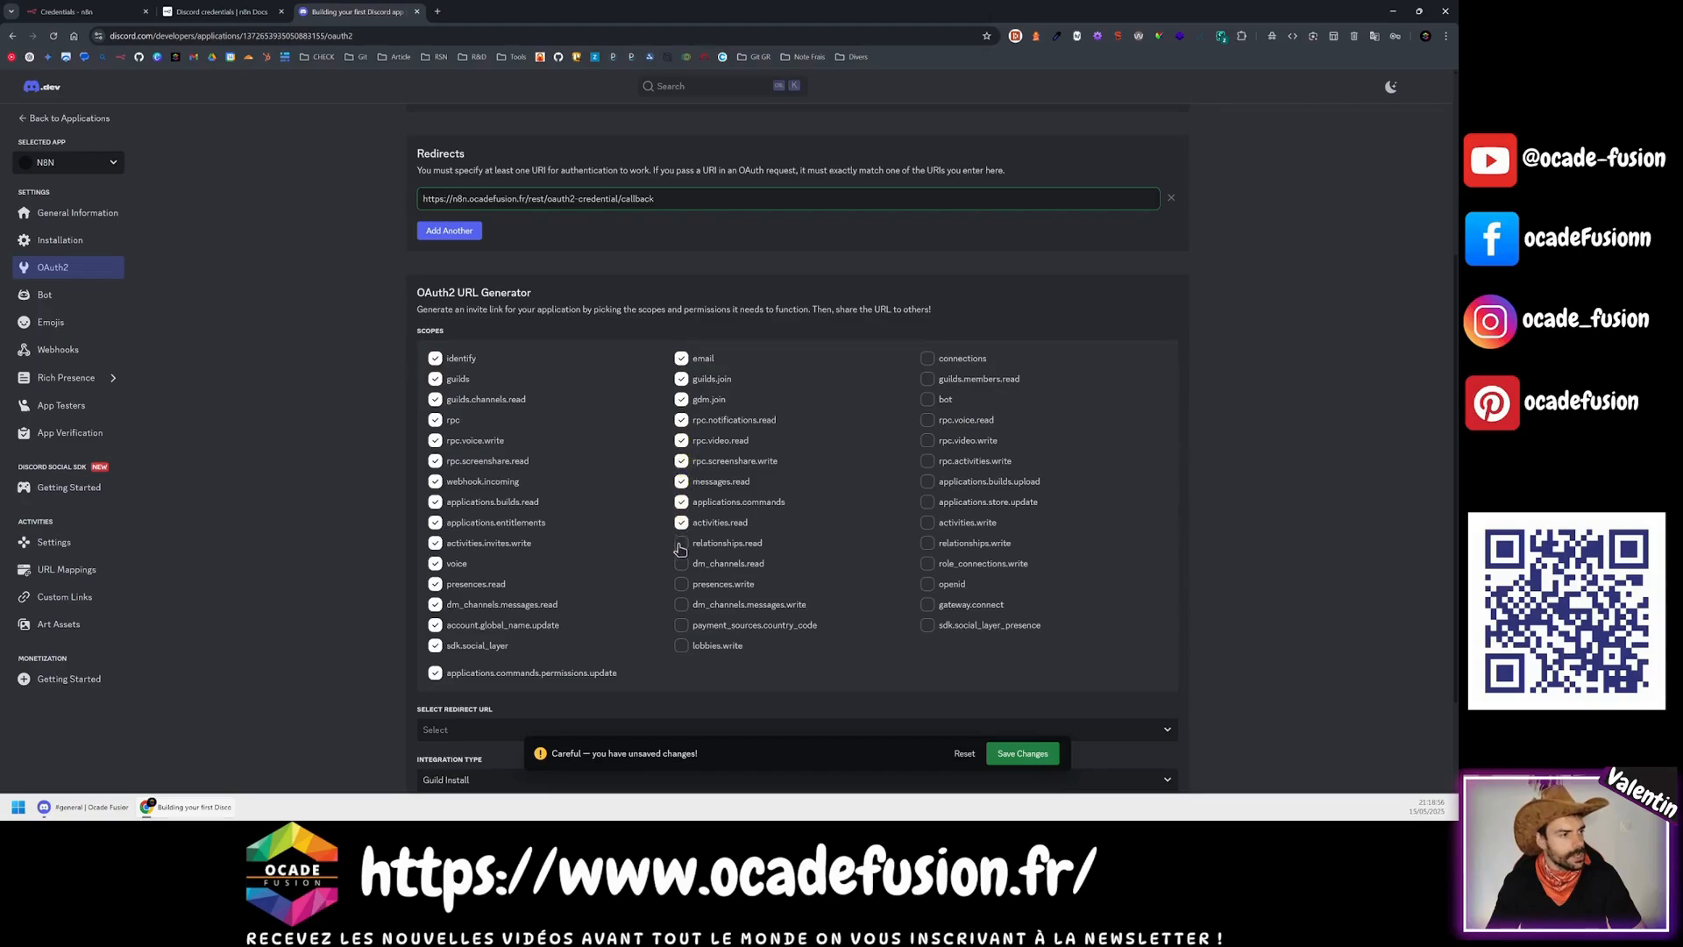
click(681, 543)
click(681, 563)
click(681, 584)
click(682, 604)
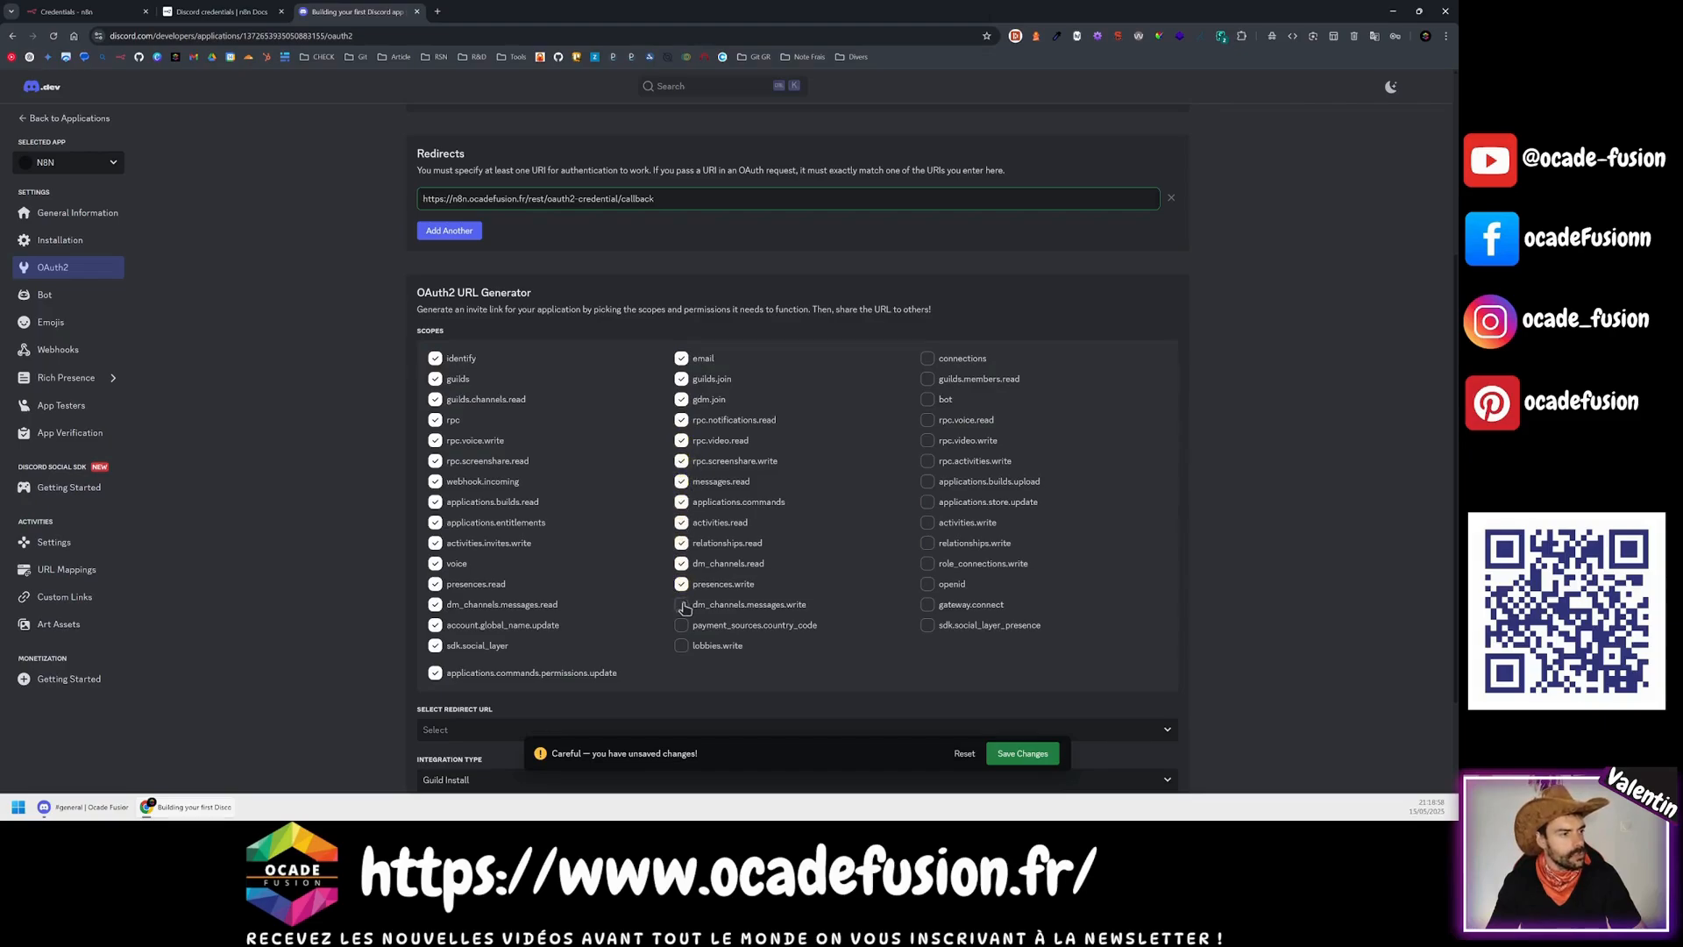
click(681, 625)
click(682, 645)
click(928, 625)
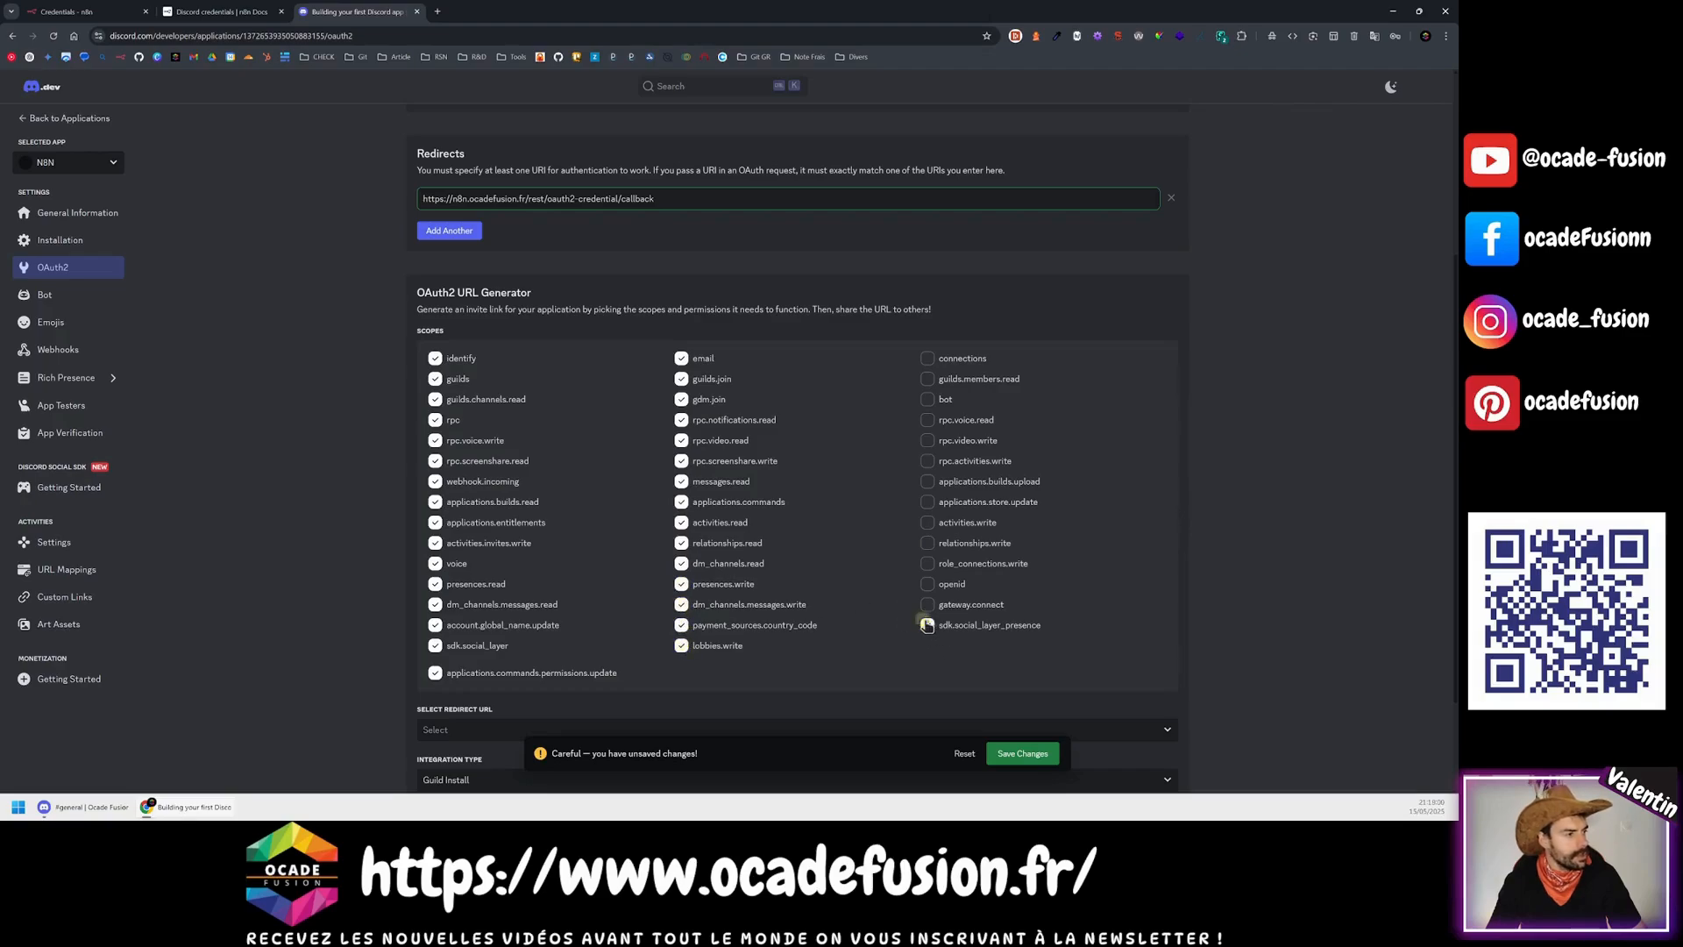
click(928, 604)
click(927, 583)
click(927, 563)
click(927, 523)
click(928, 543)
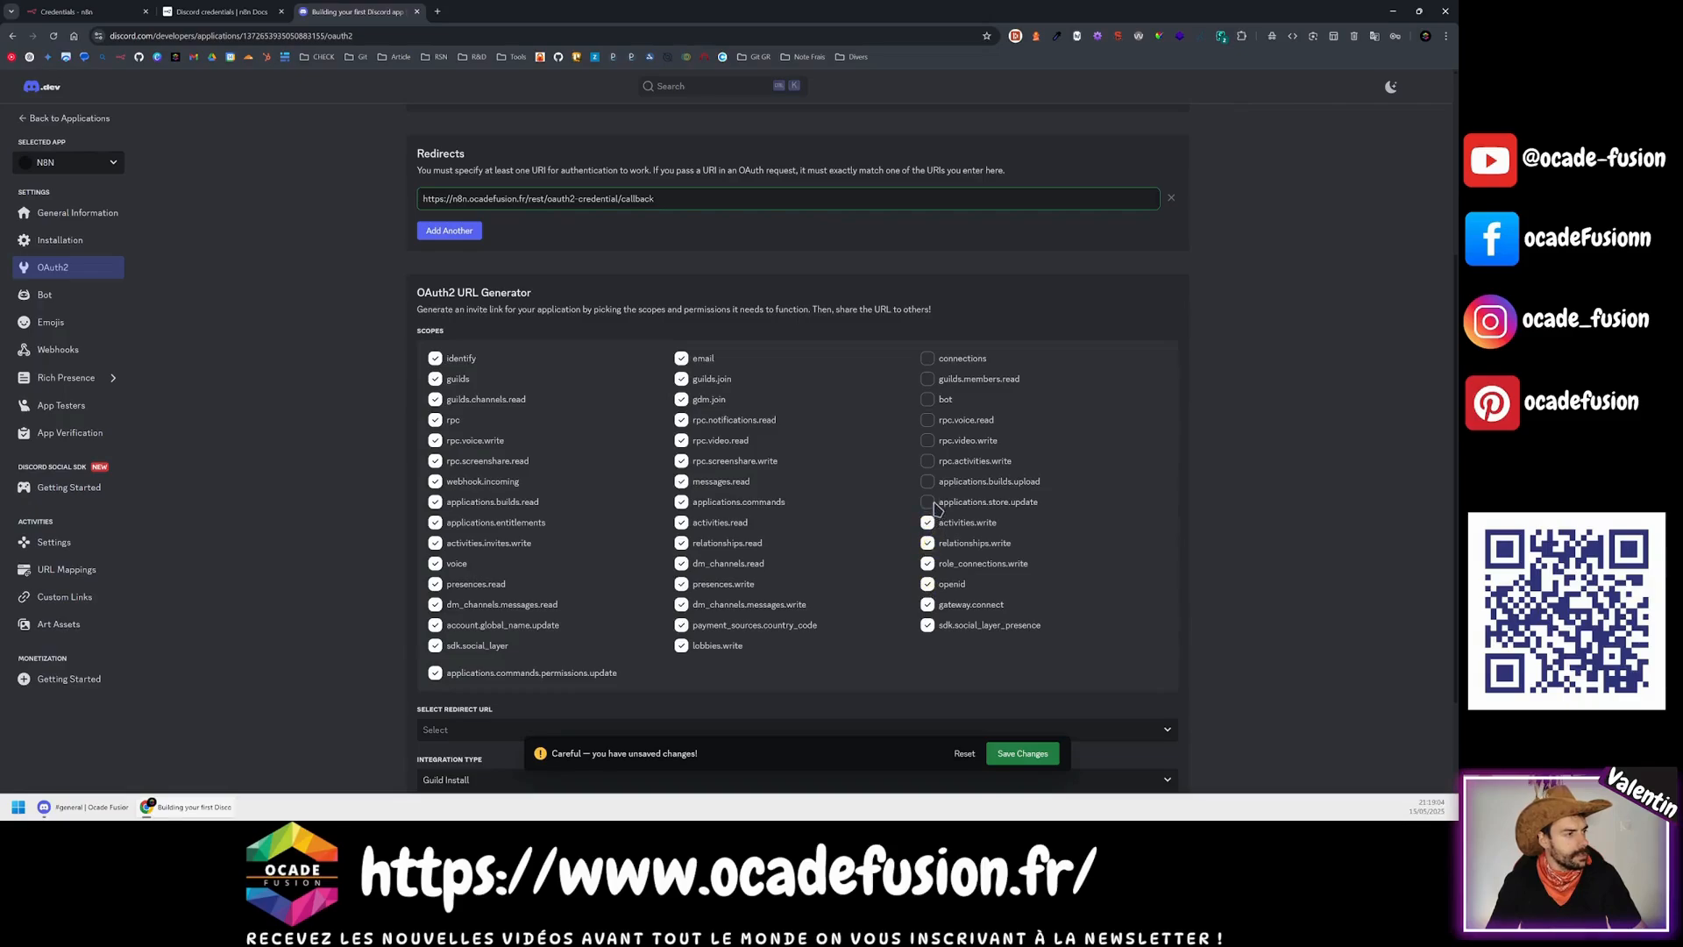
click(928, 501)
click(927, 482)
click(928, 461)
click(928, 440)
click(927, 420)
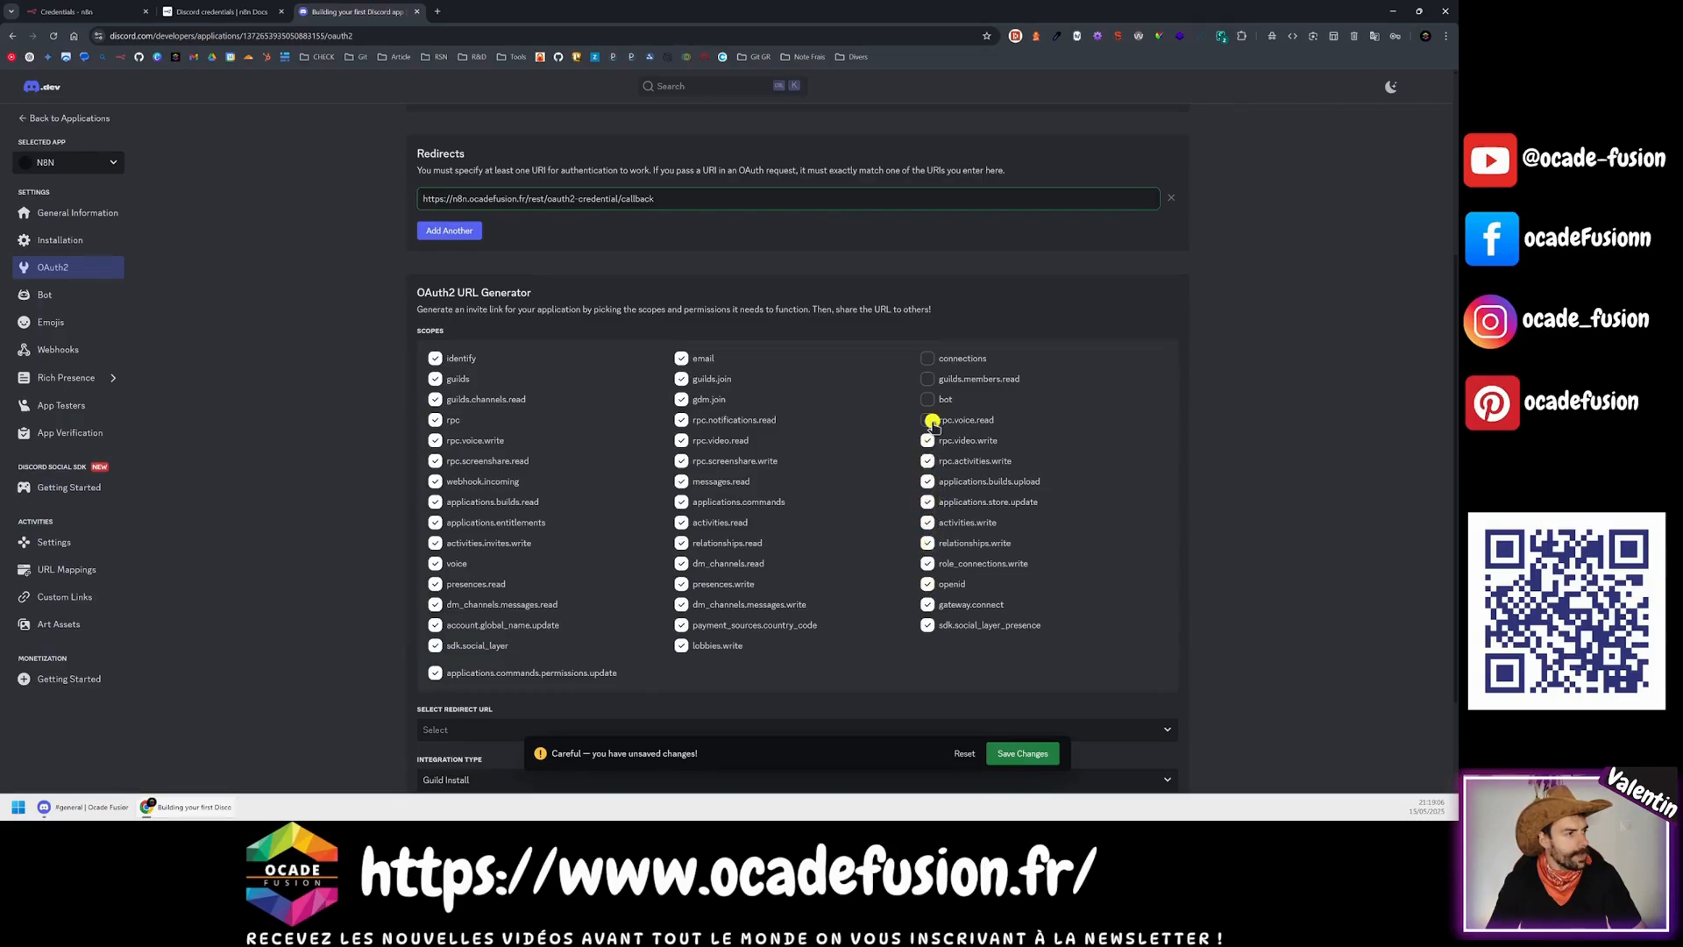
click(928, 399)
click(927, 379)
click(928, 358)
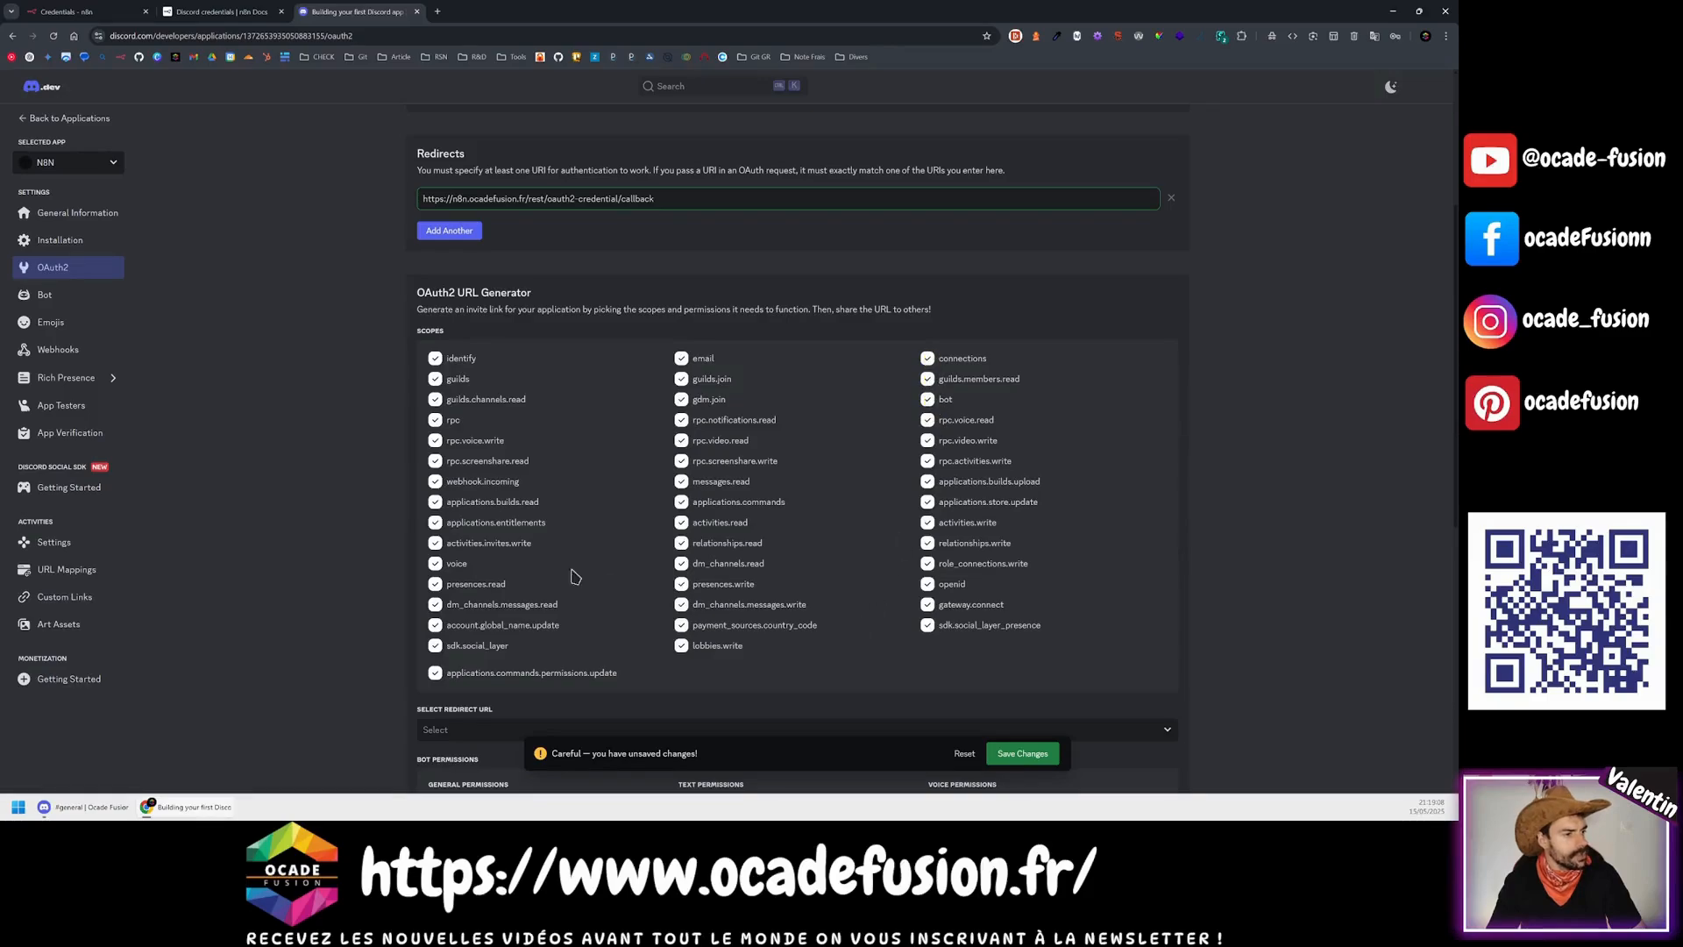
Step: Grant the Administrator bot permission in the OAuth2 URL Generator and choose Guild Install as the integration type
scroll(635, 545, down, 3)
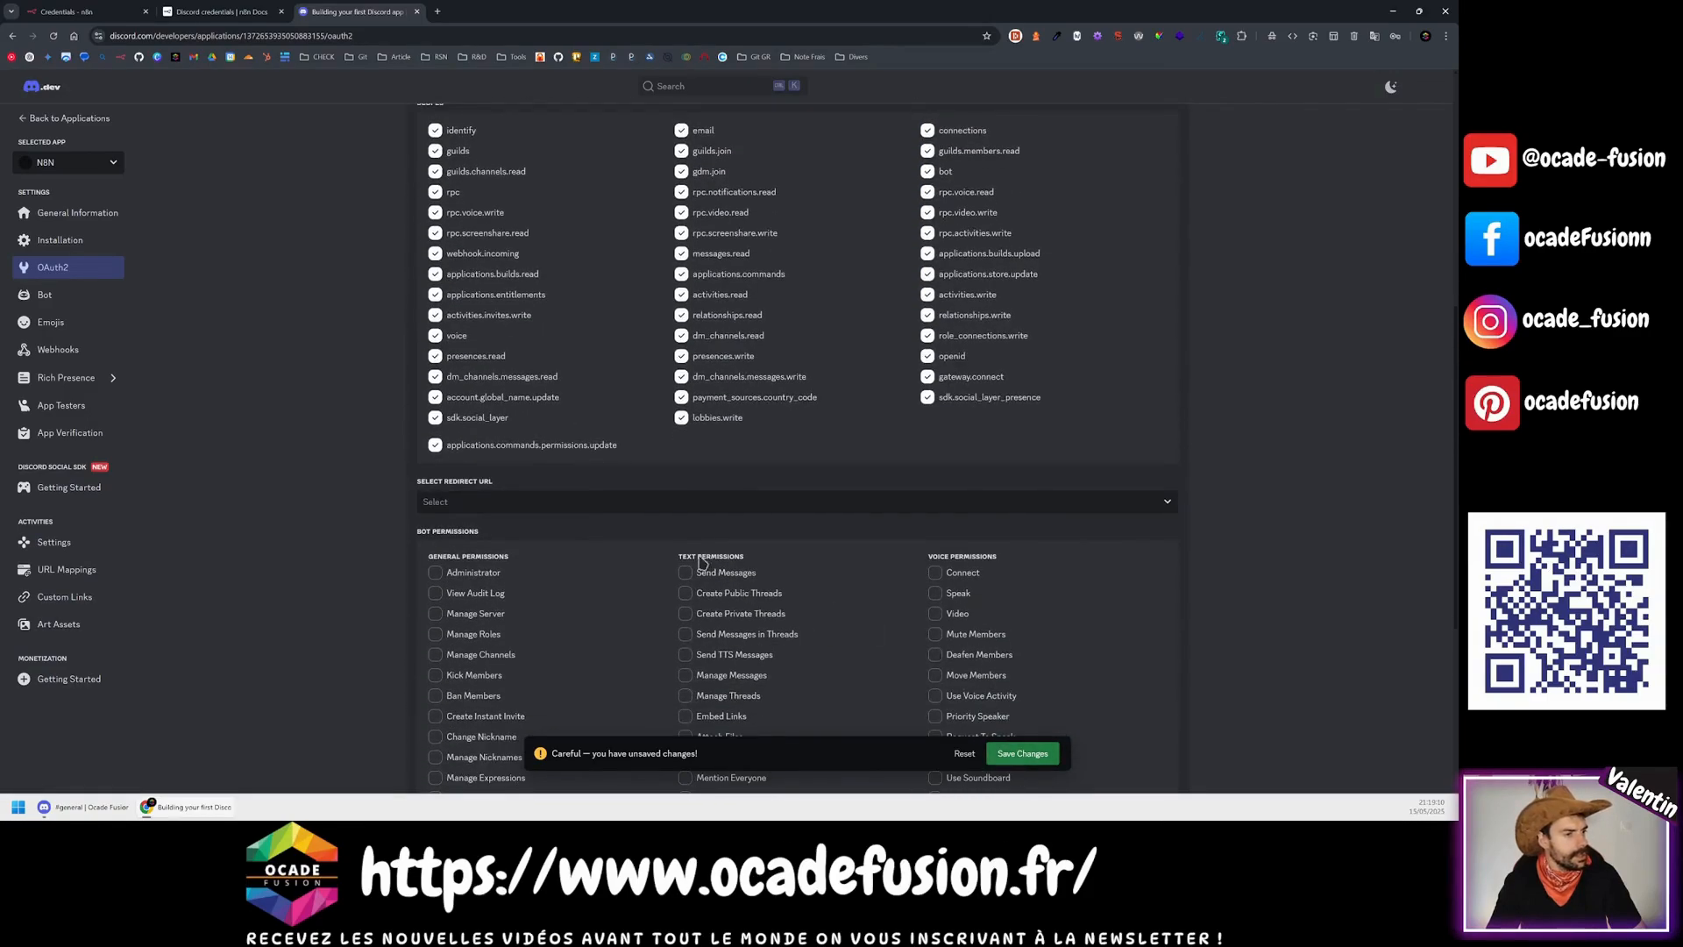
scroll(777, 519, down, 2)
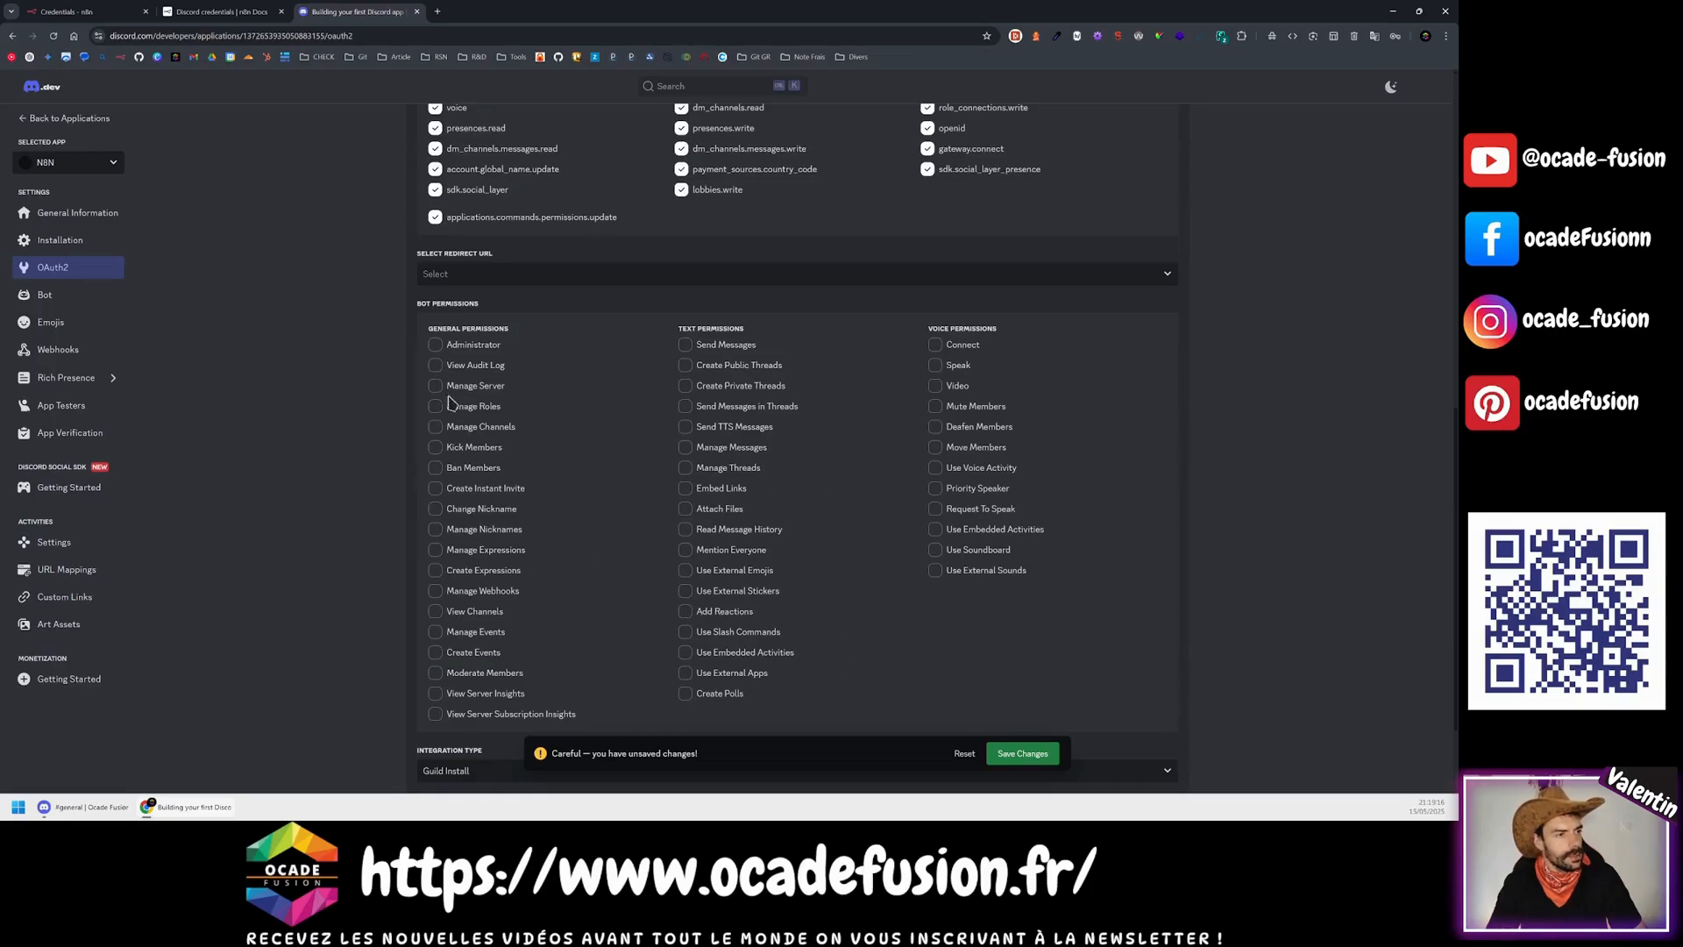
click(436, 344)
scroll(531, 692, down, 1)
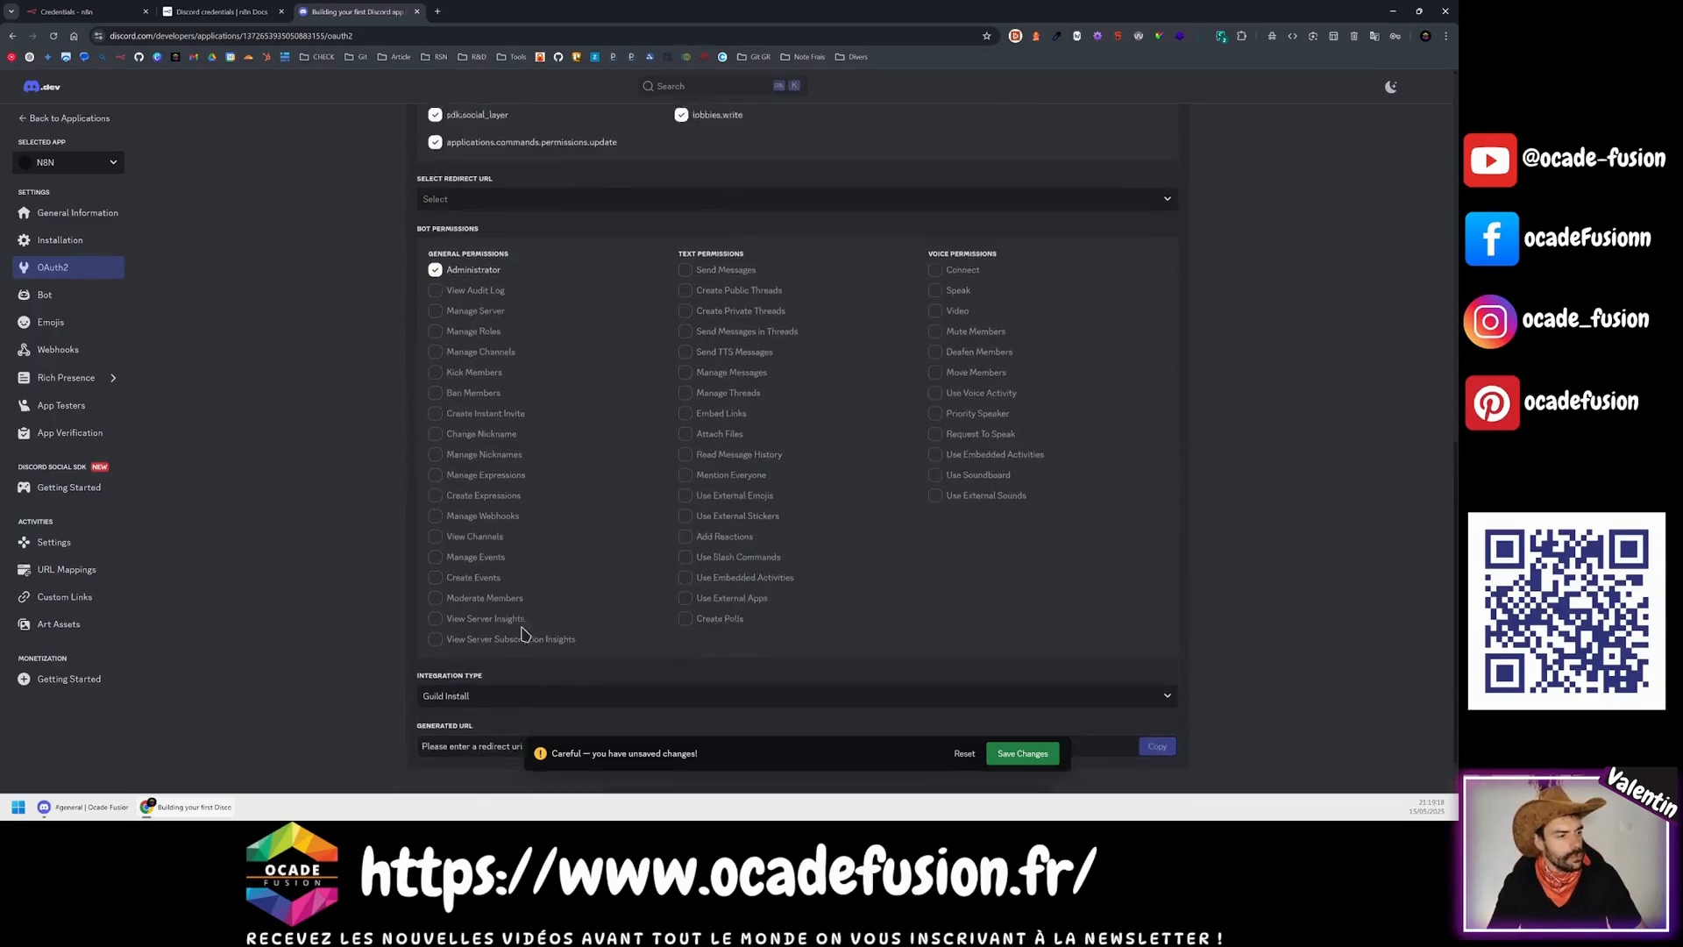
scroll(523, 633, down, 1)
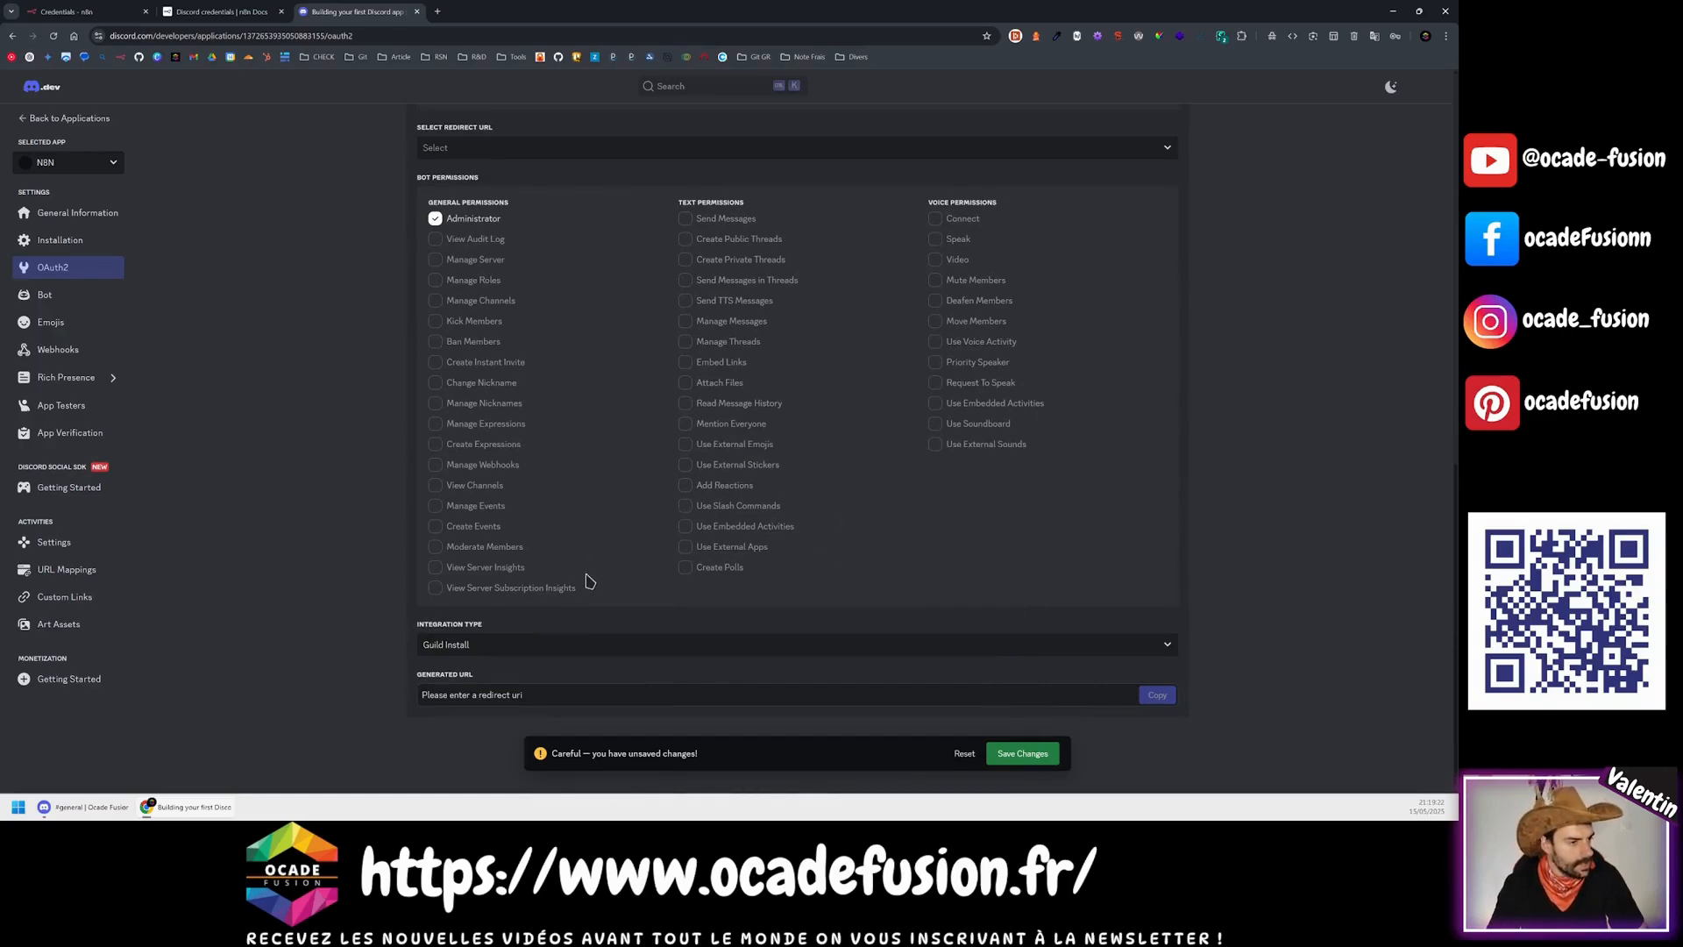
click(456, 649)
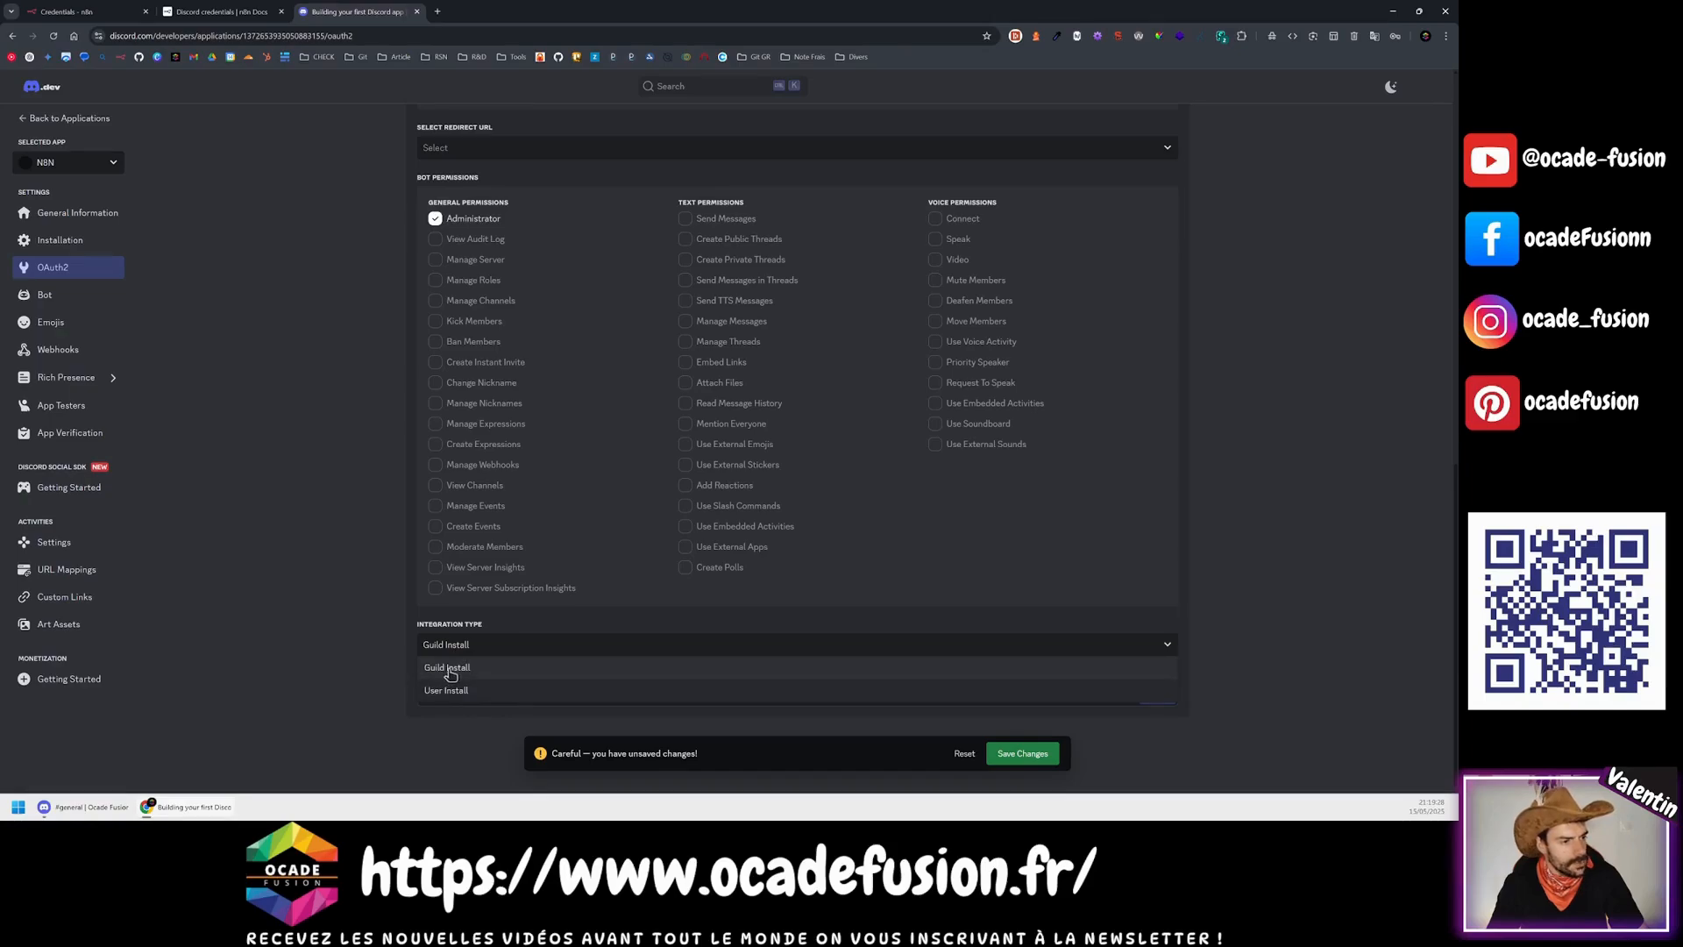
click(459, 672)
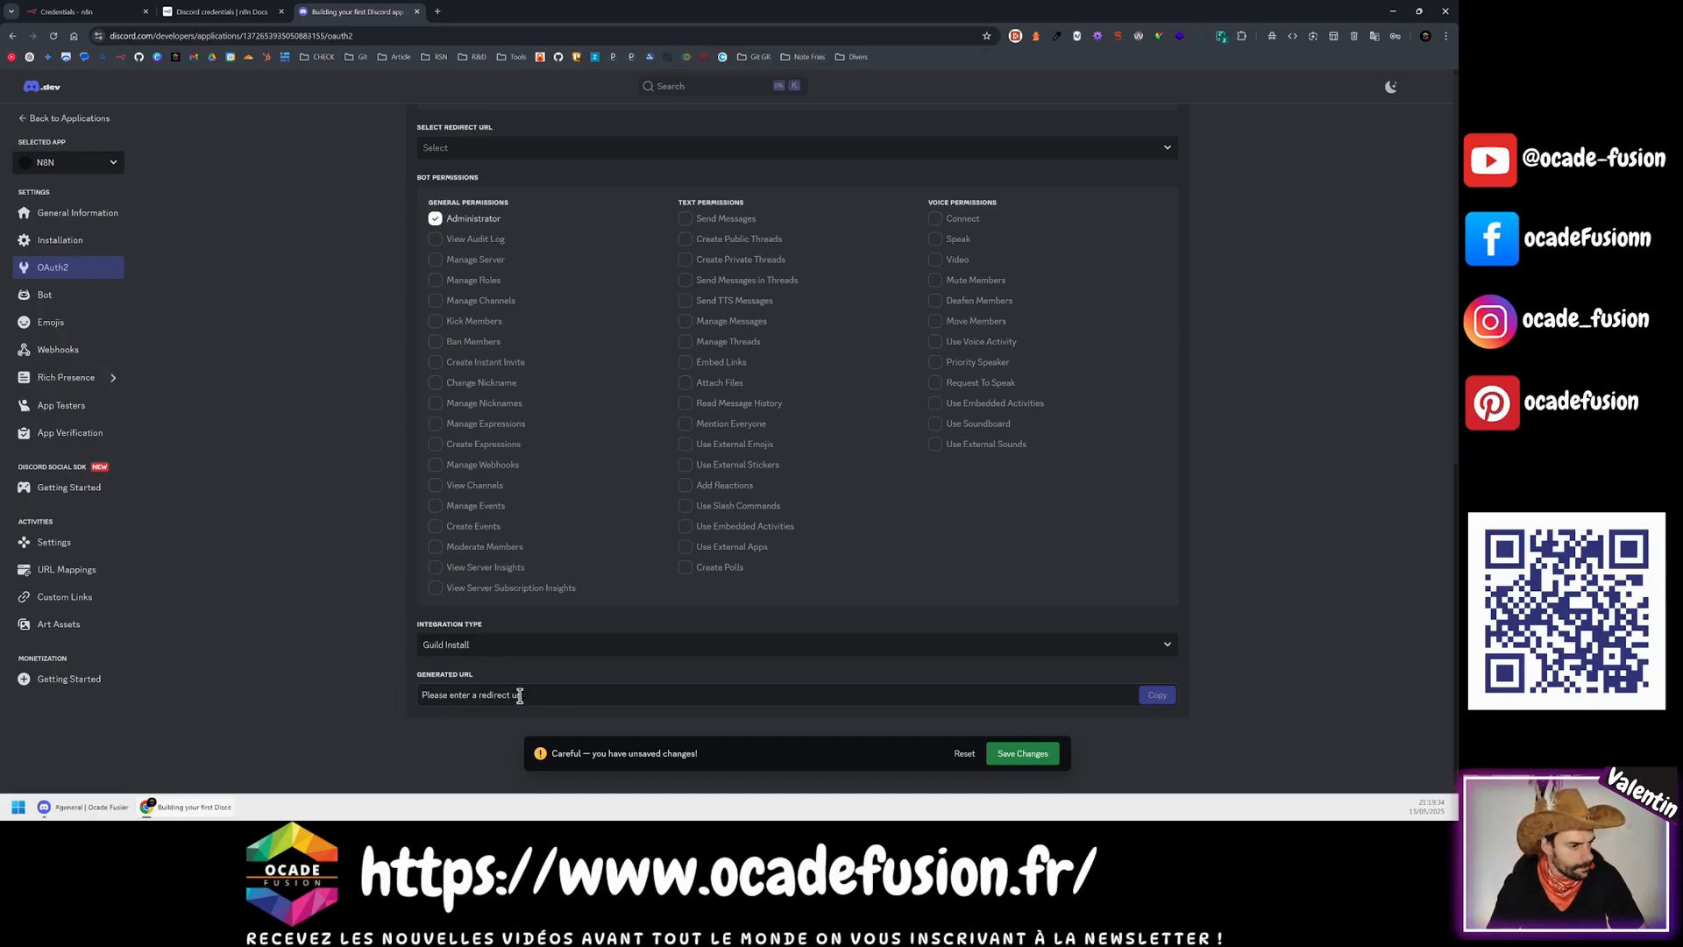
Step: Review the redirect, scopes and bot permissions, and save the application's OAuth2 changes
scroll(764, 631, up, 10)
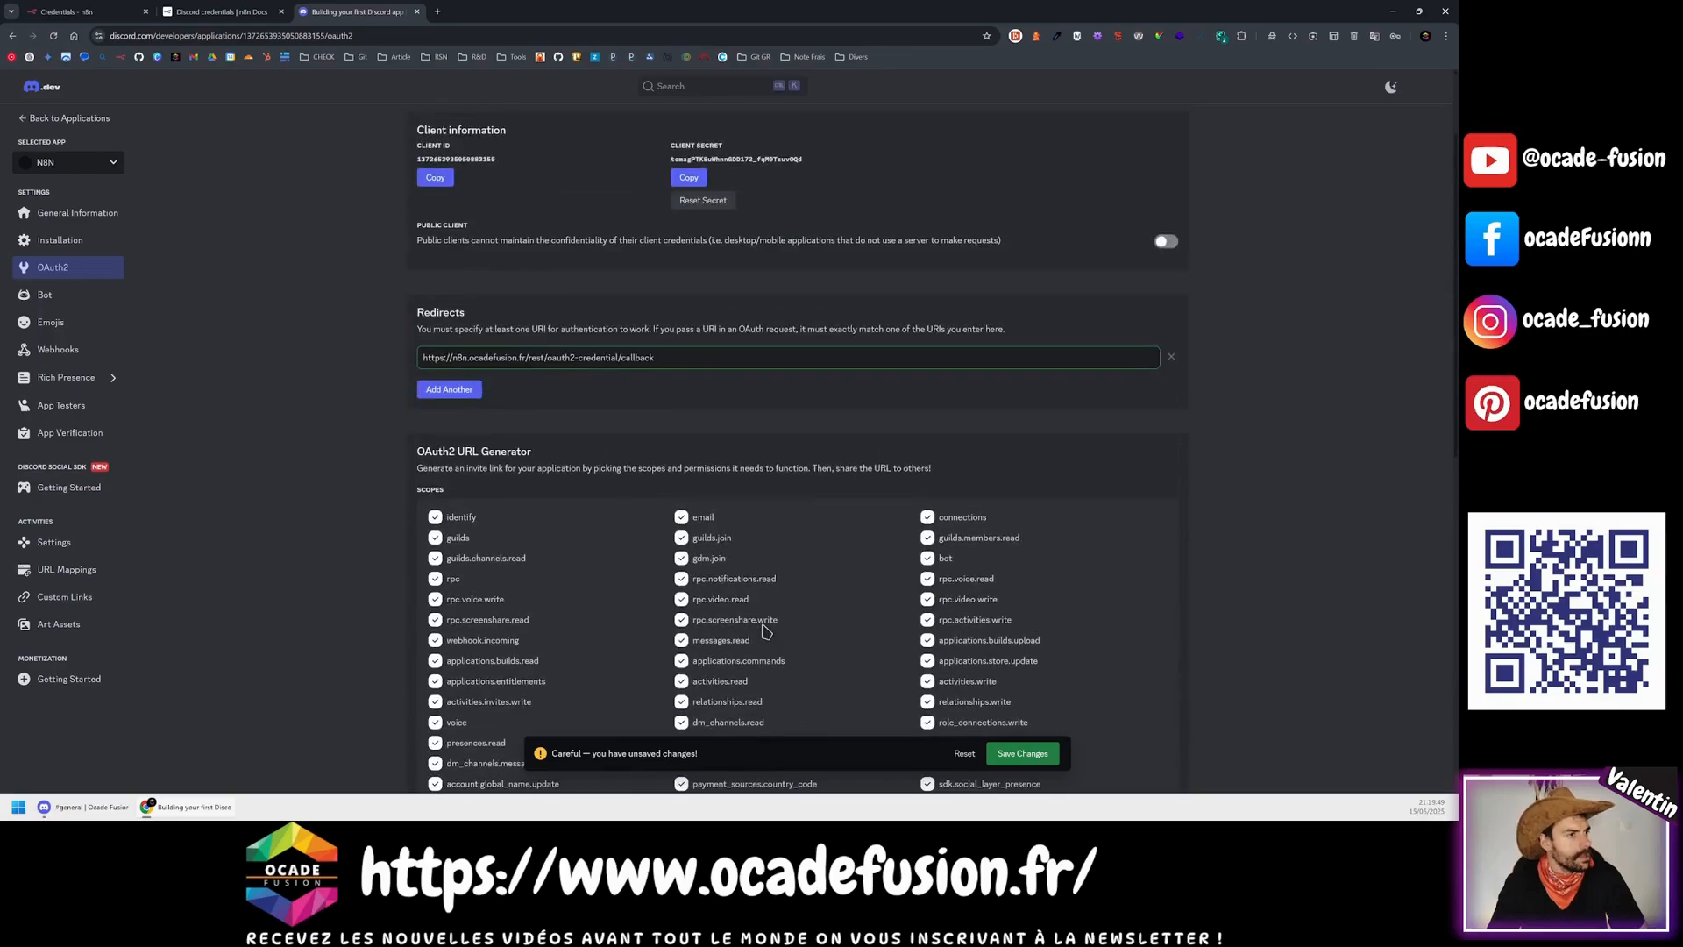
scroll(766, 629, down, 10)
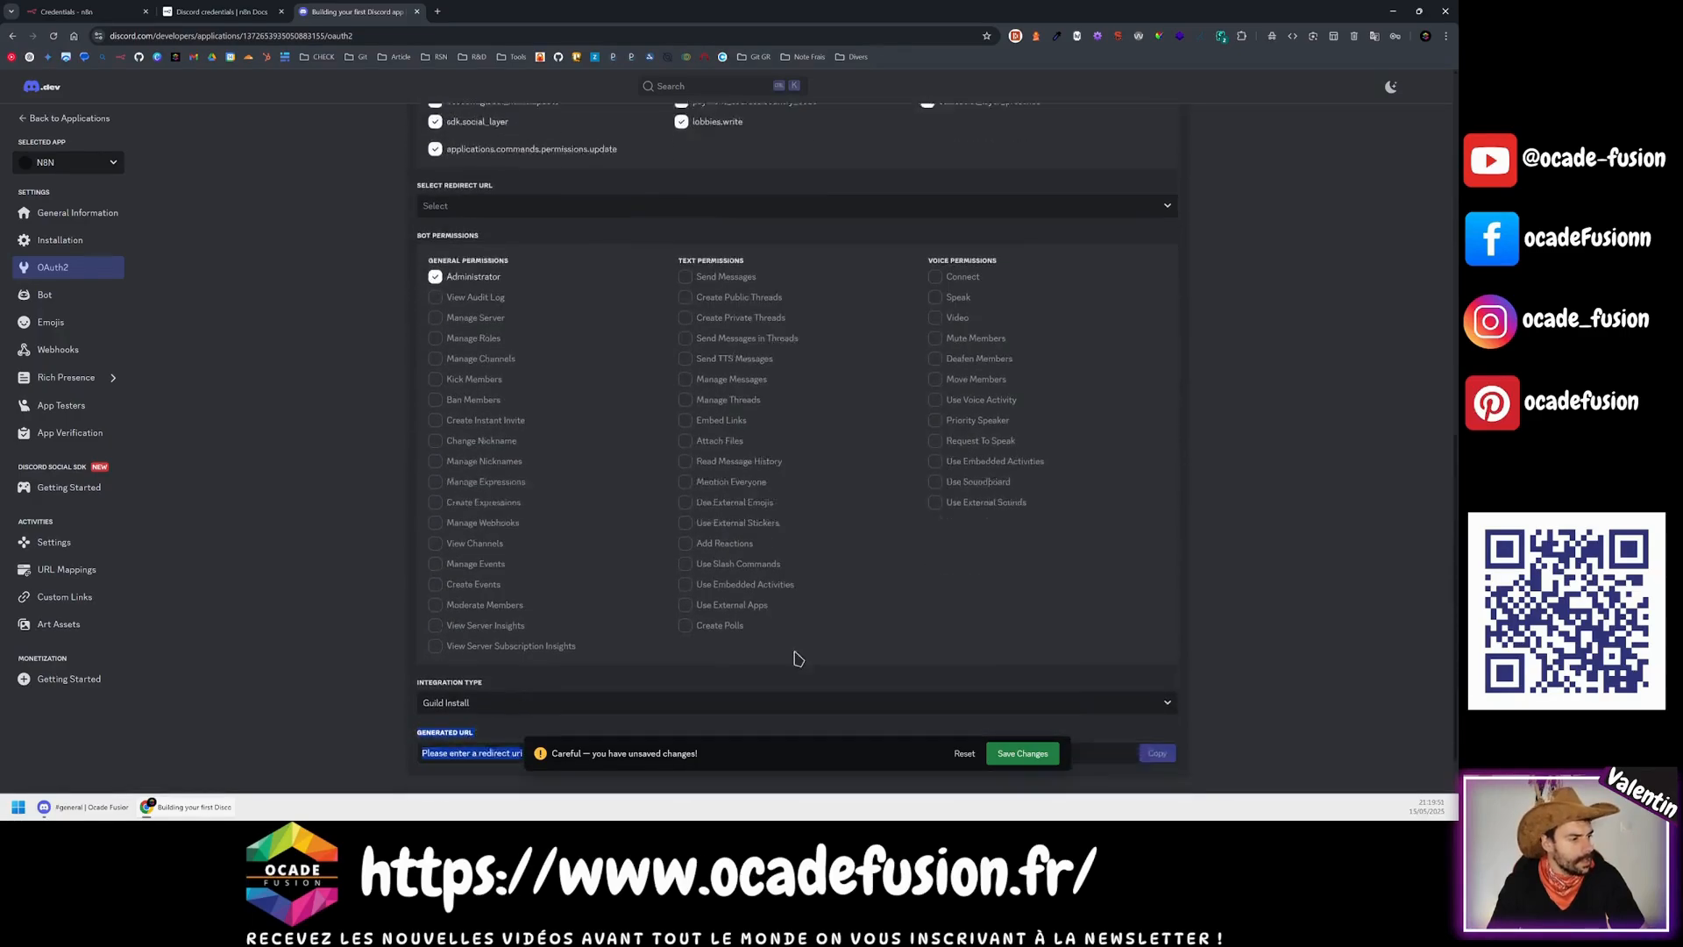
click(318, 627)
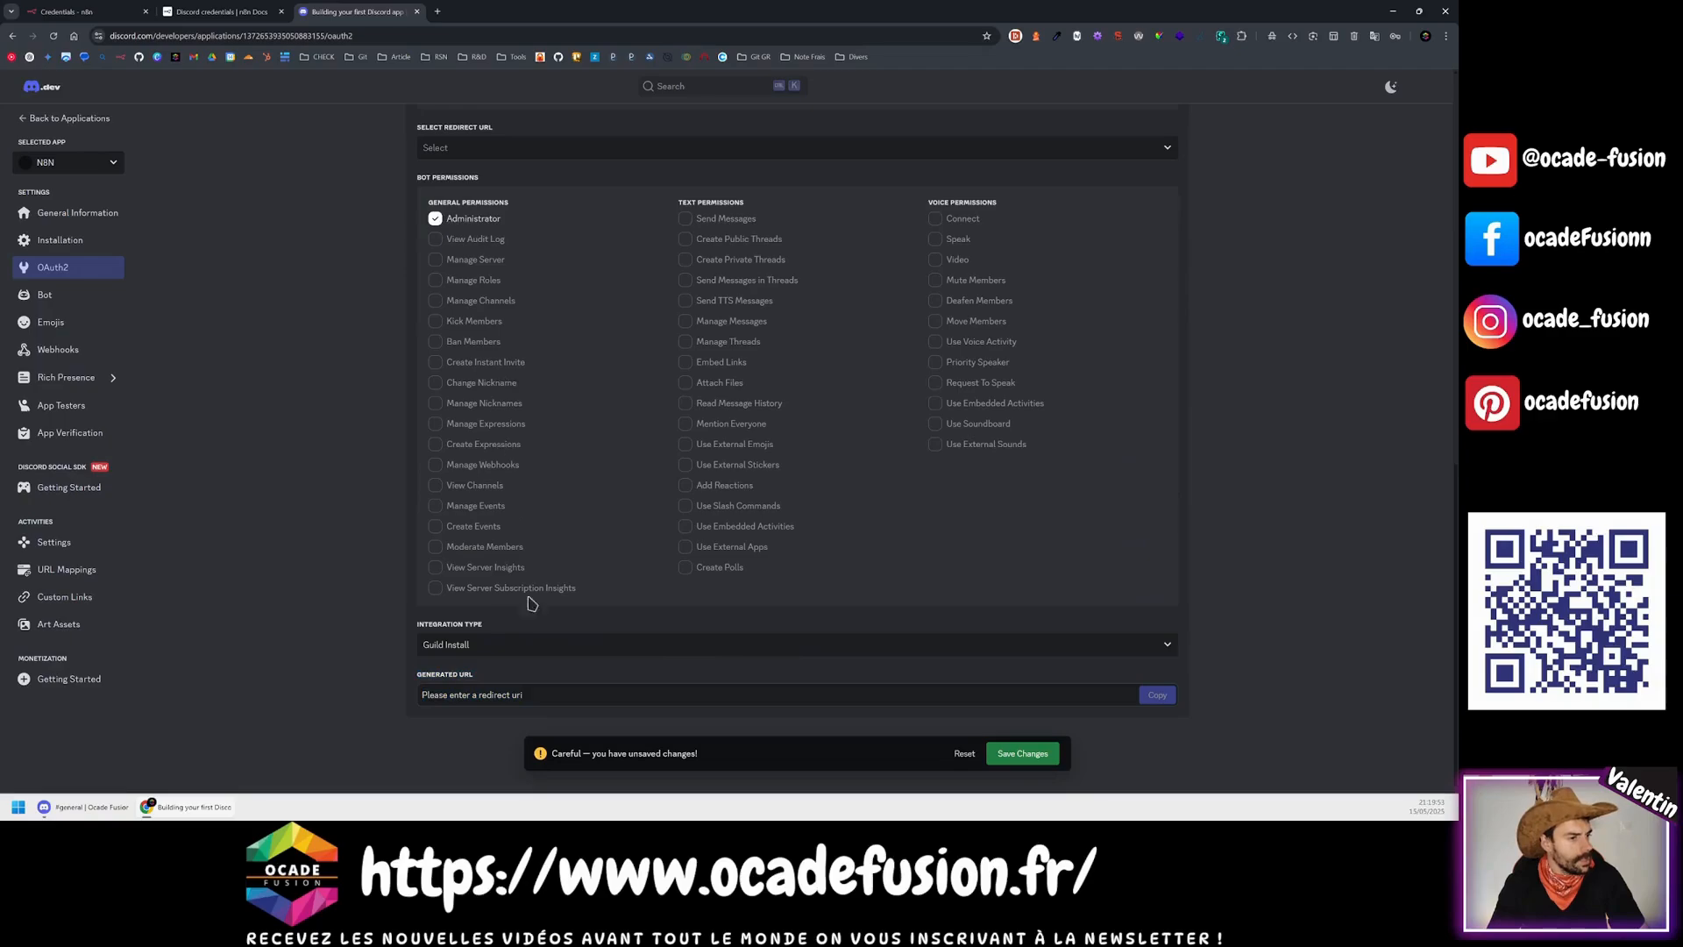
click(1033, 758)
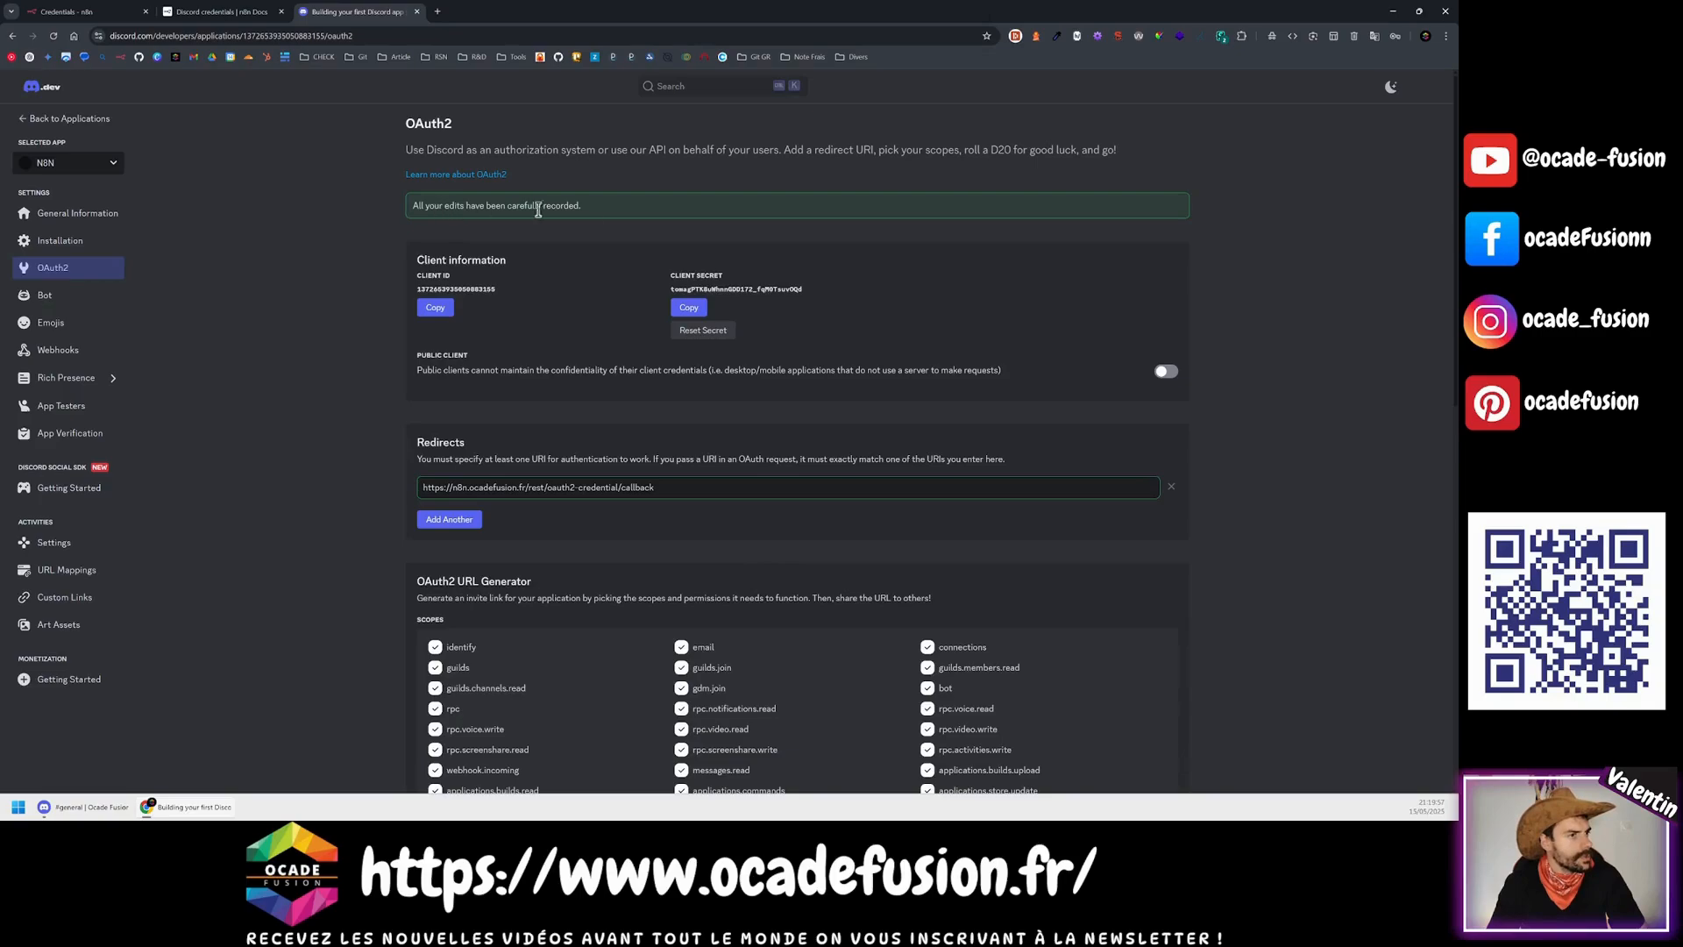
scroll(342, 405, down, 12)
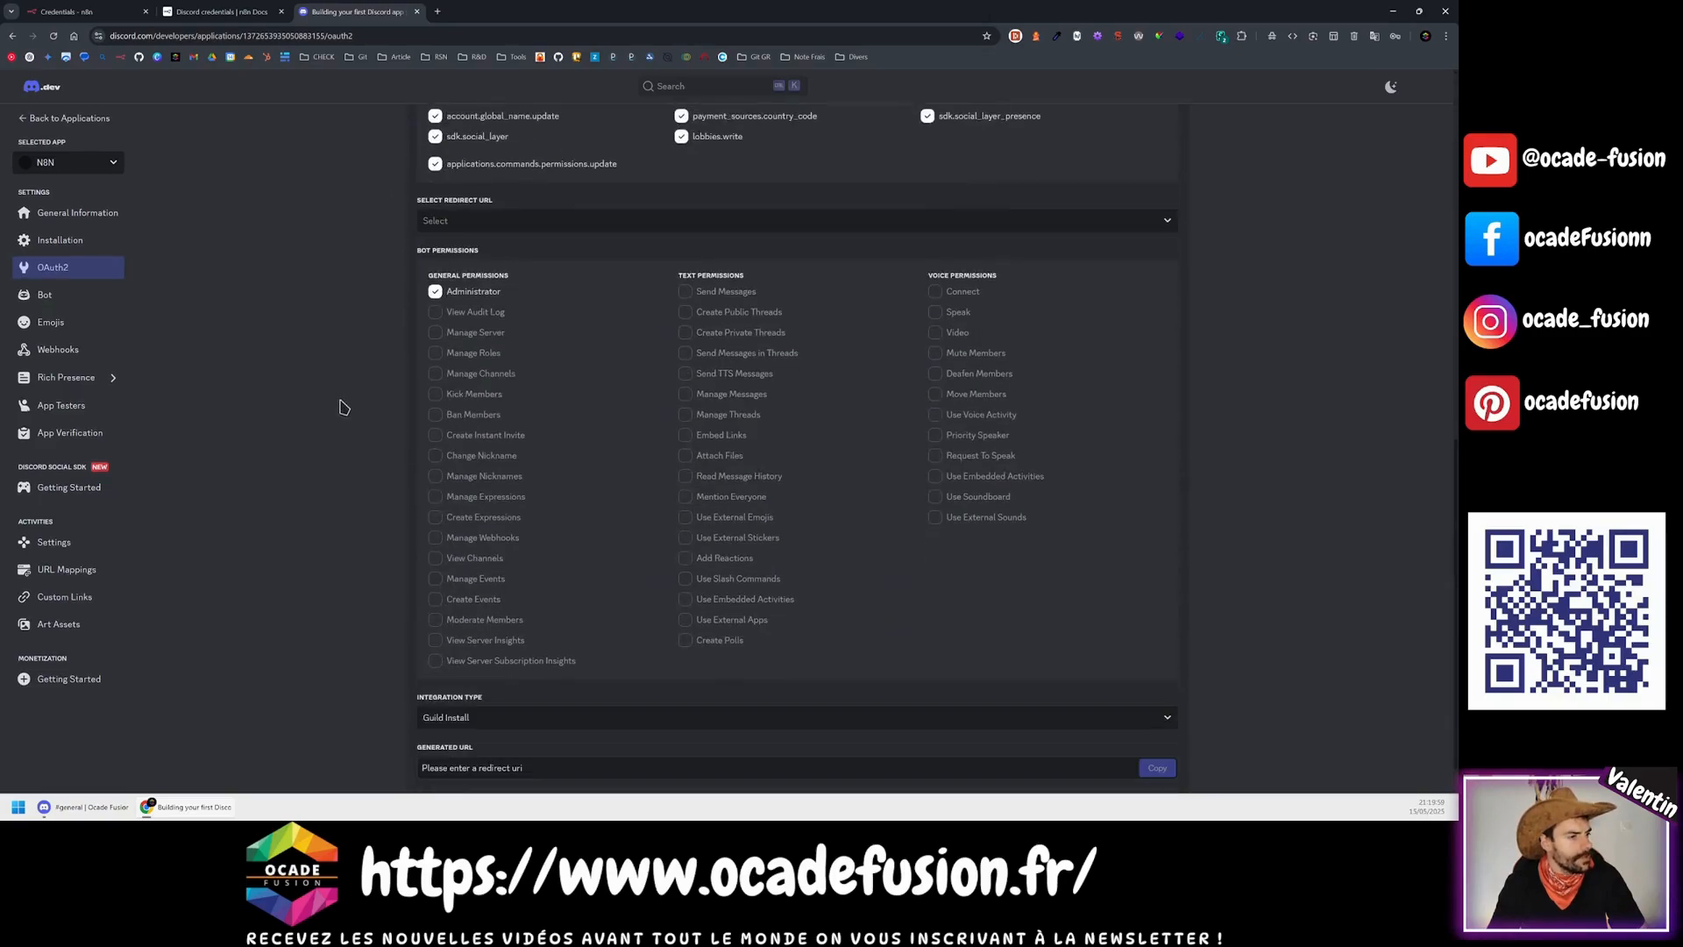
scroll(340, 408, down, 1)
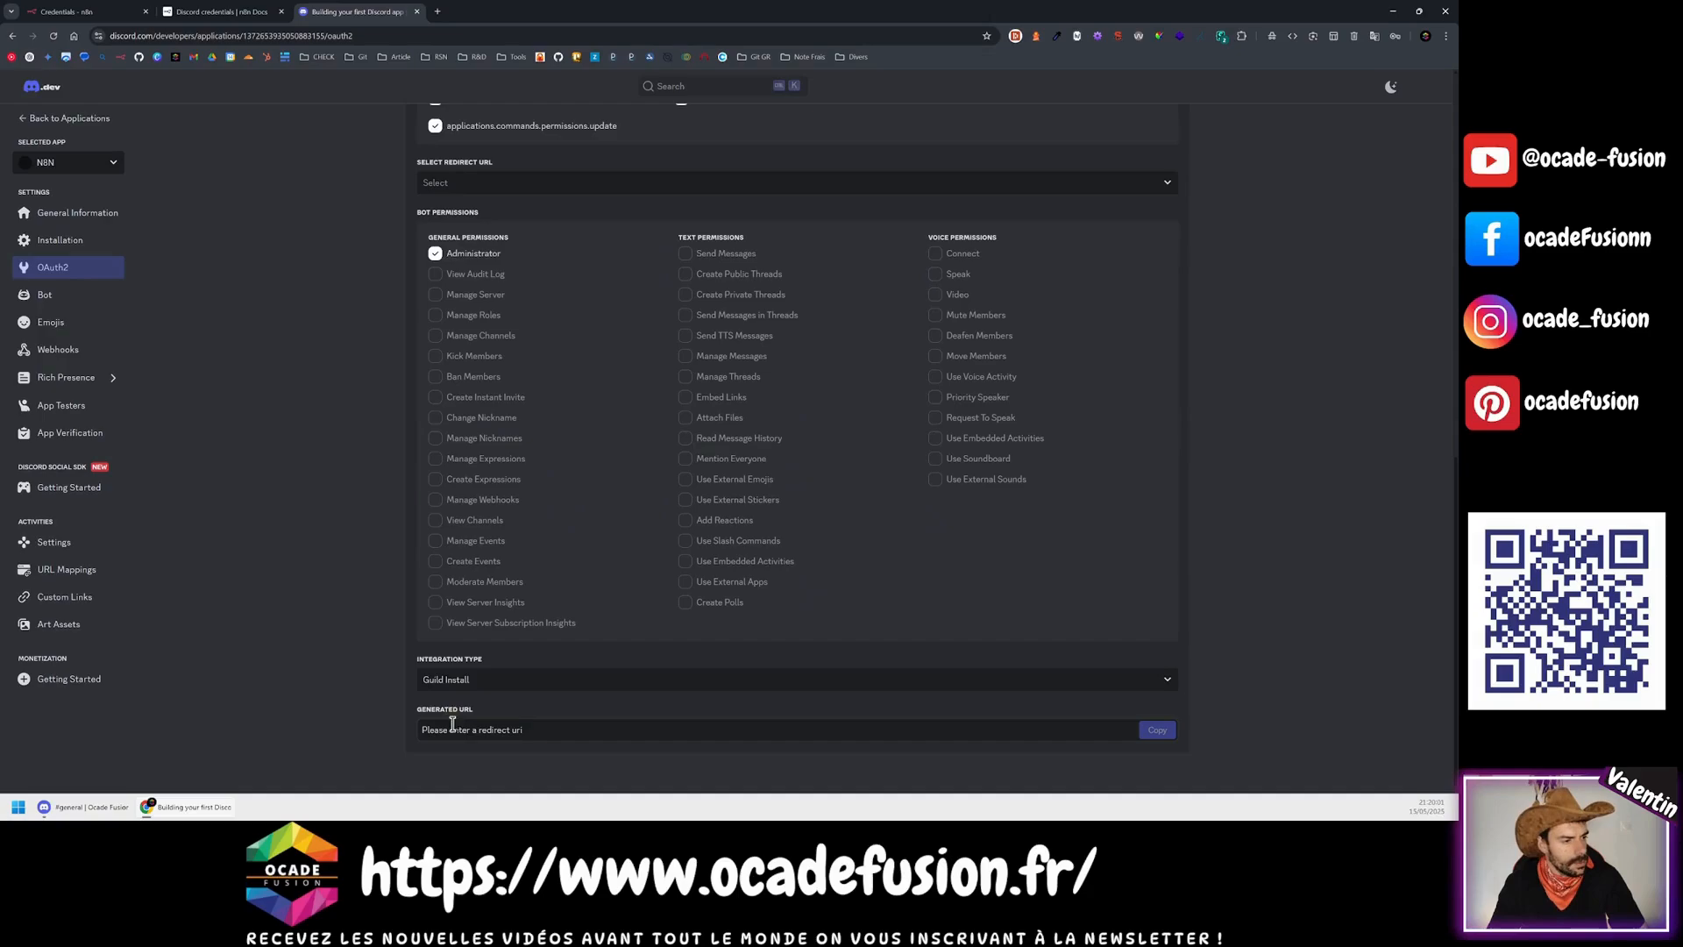
scroll(180, 368, up, 6)
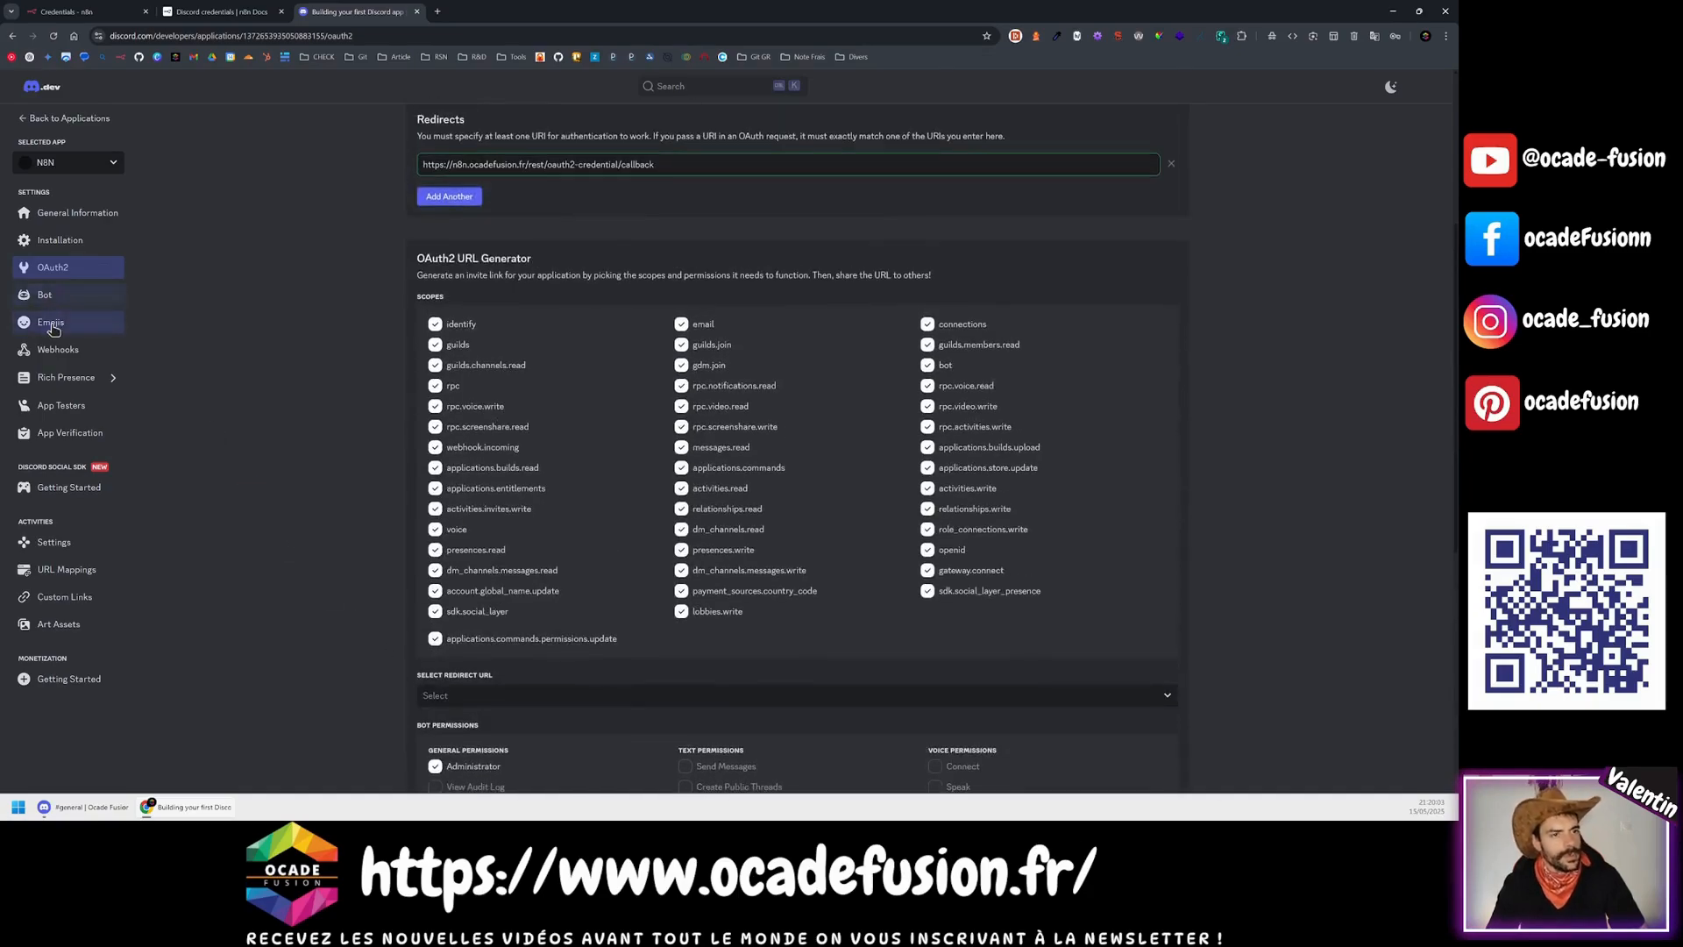
Step: In the application's Bot settings, enable Requires OAuth2 Code Grant plus the Presence, Server Members and Message Content intents
click(44, 296)
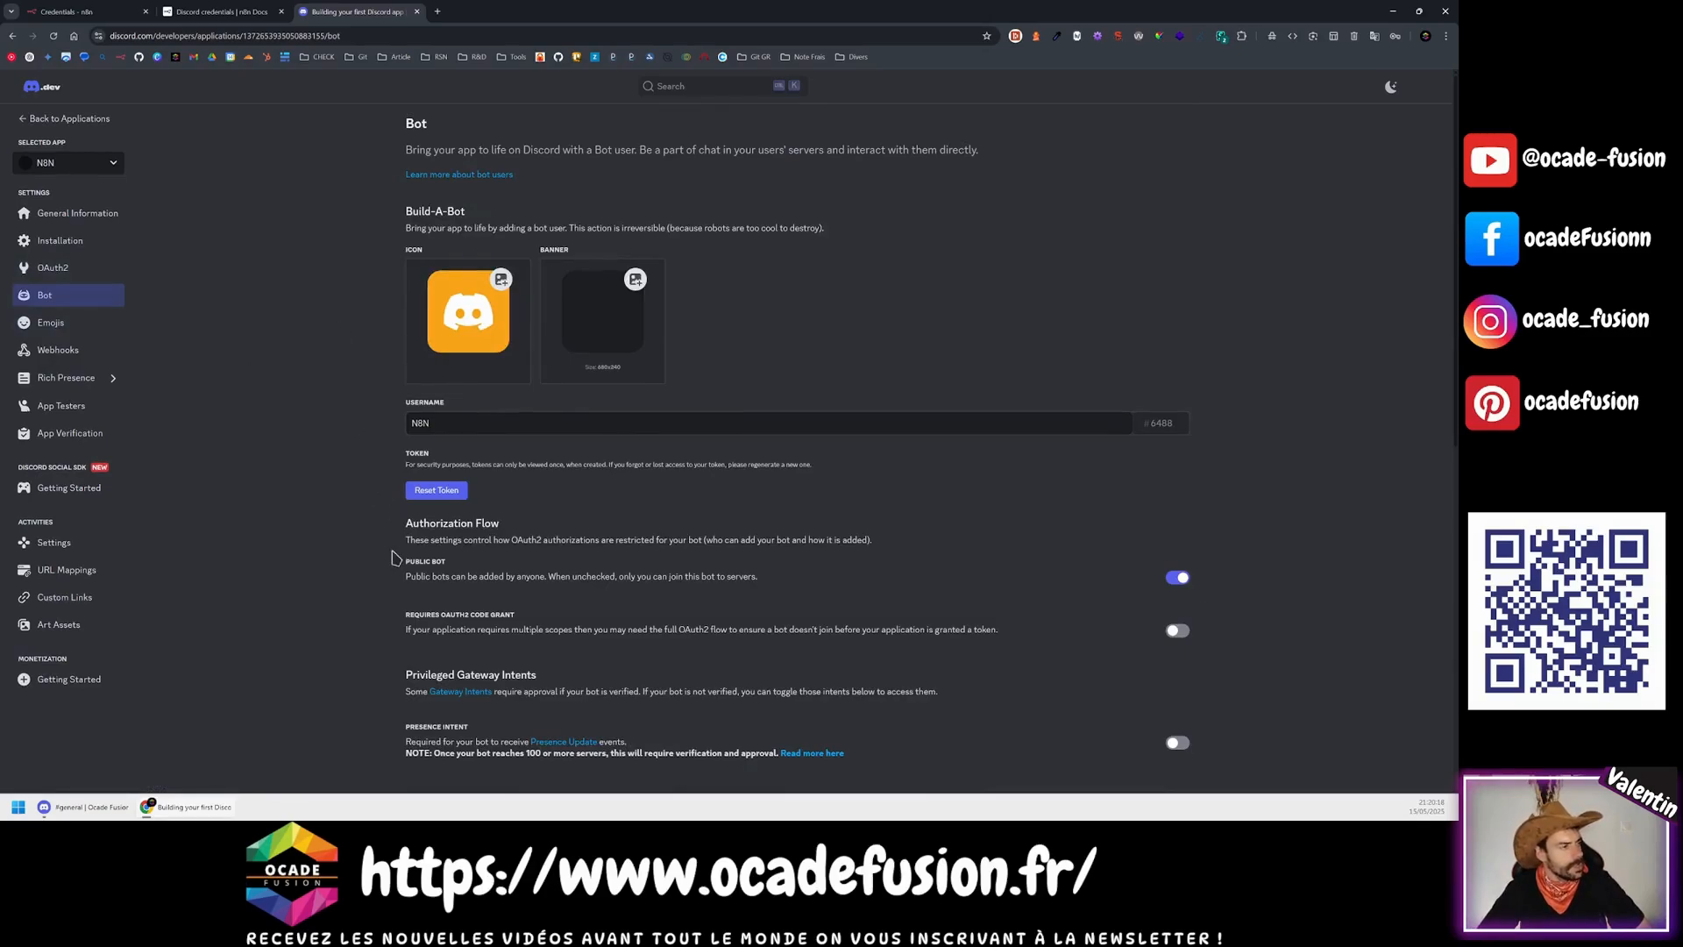
scroll(419, 515, down, 2)
click(1178, 516)
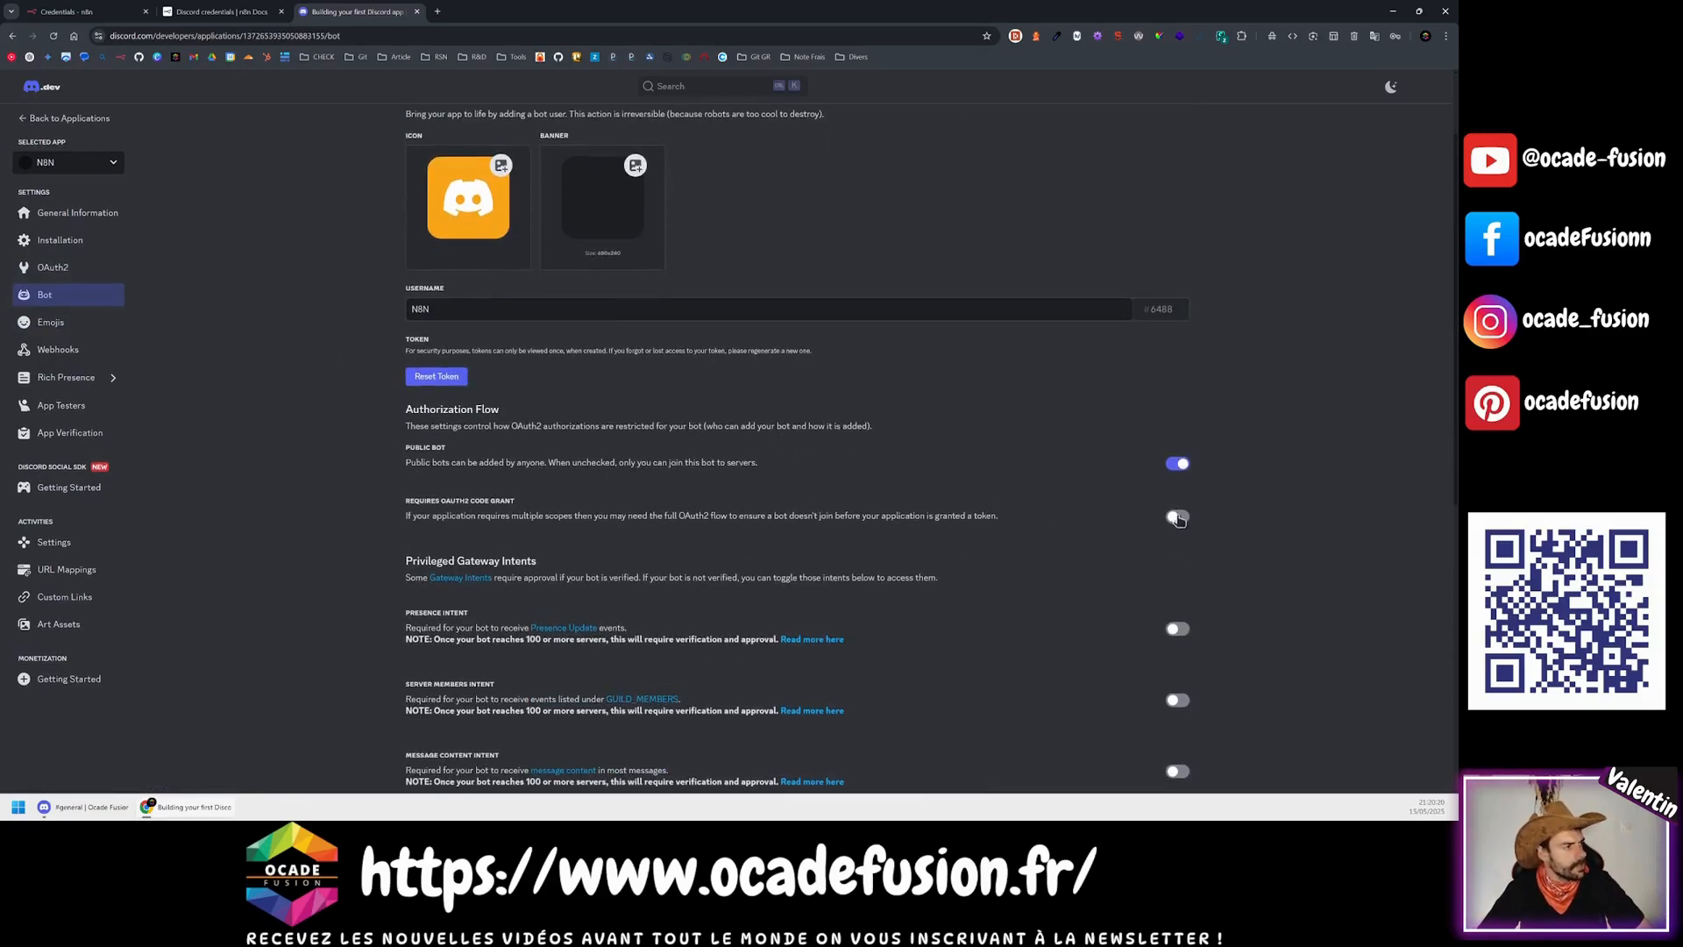
click(1177, 629)
click(1177, 700)
scroll(1149, 649, down, 4)
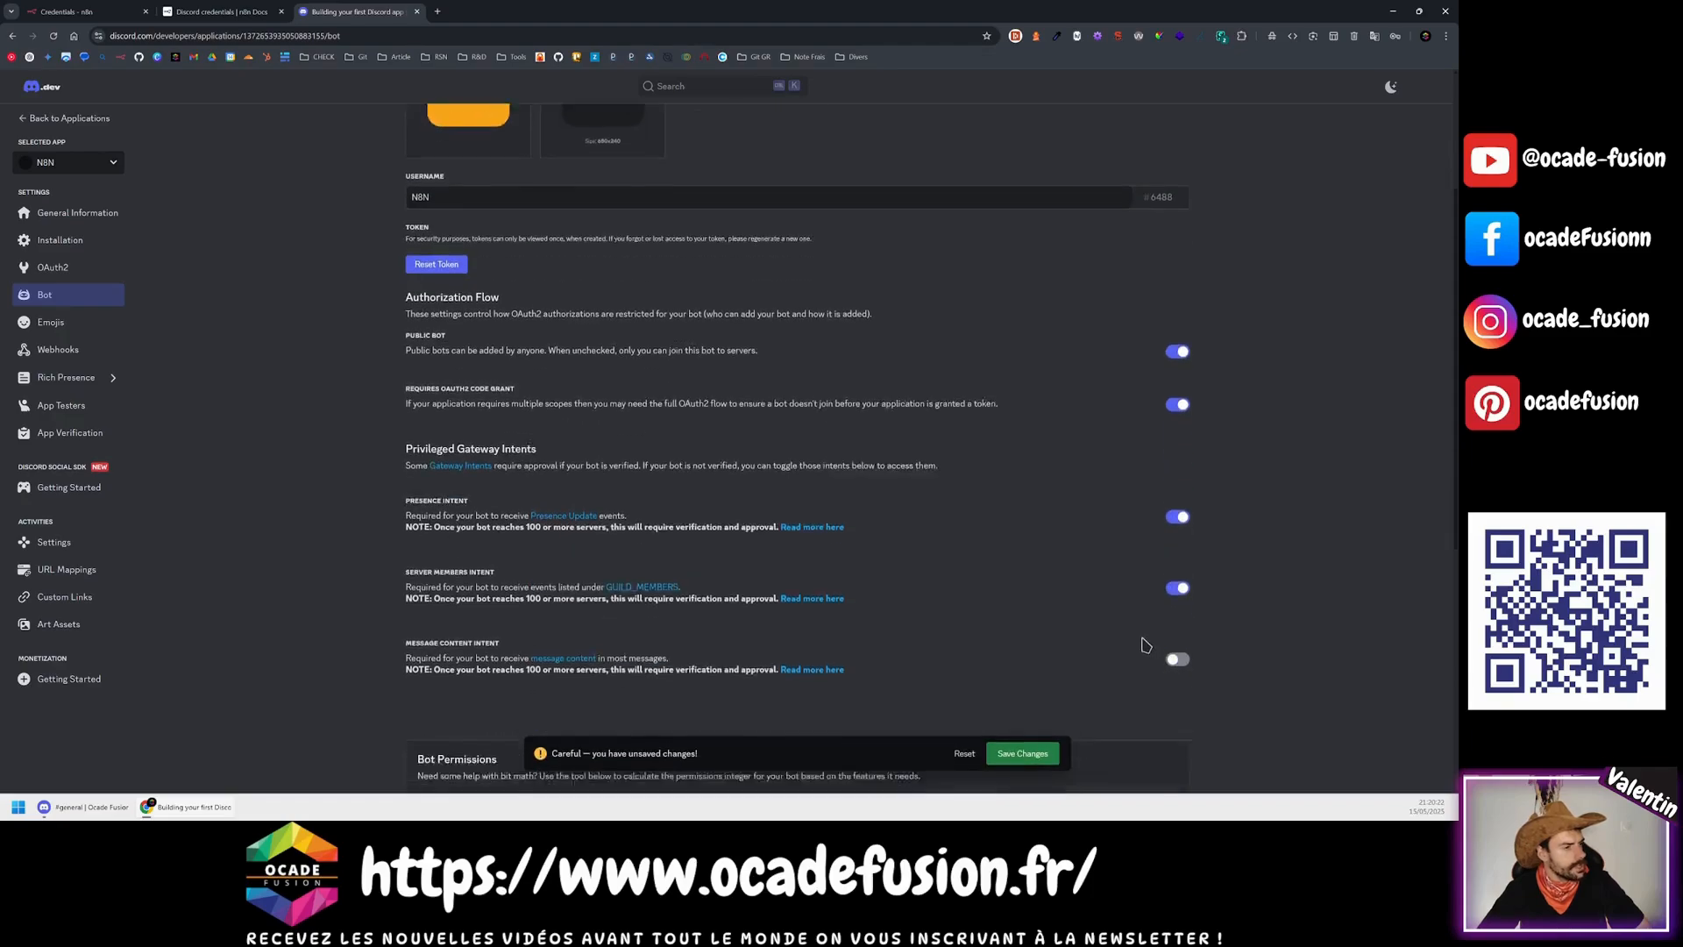
click(1177, 539)
Step: Select the Administrator permission under Bot Permissions and save the bot changes
scroll(726, 534, down, 3)
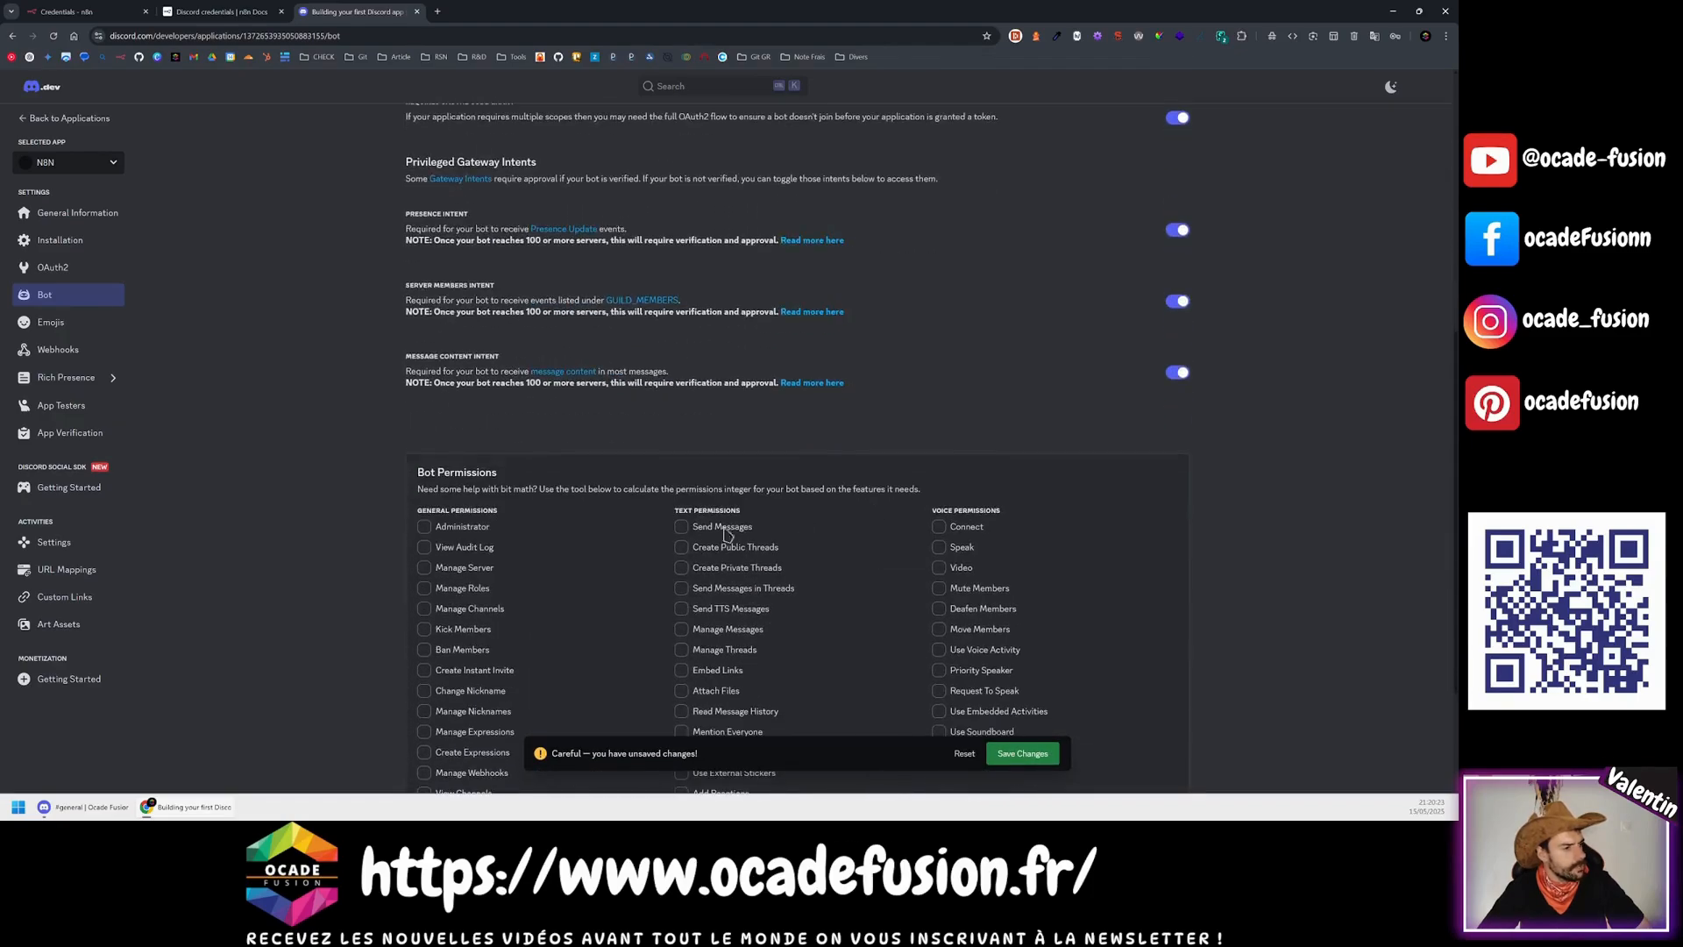
click(425, 527)
scroll(537, 566, down, 3)
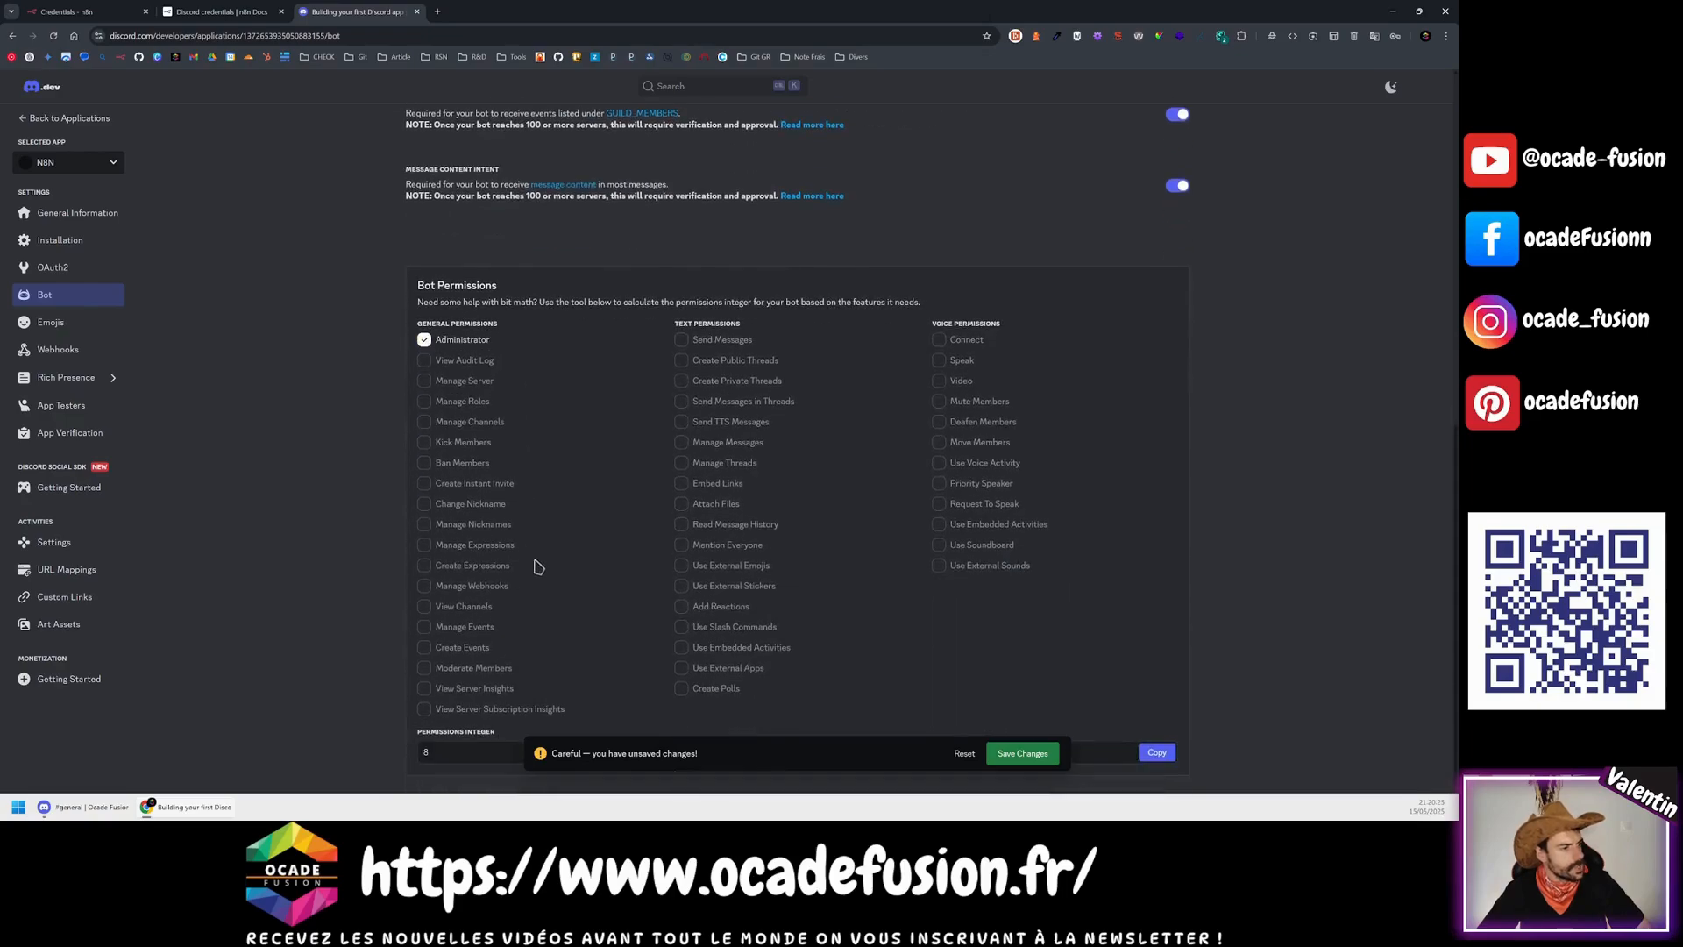
click(1007, 760)
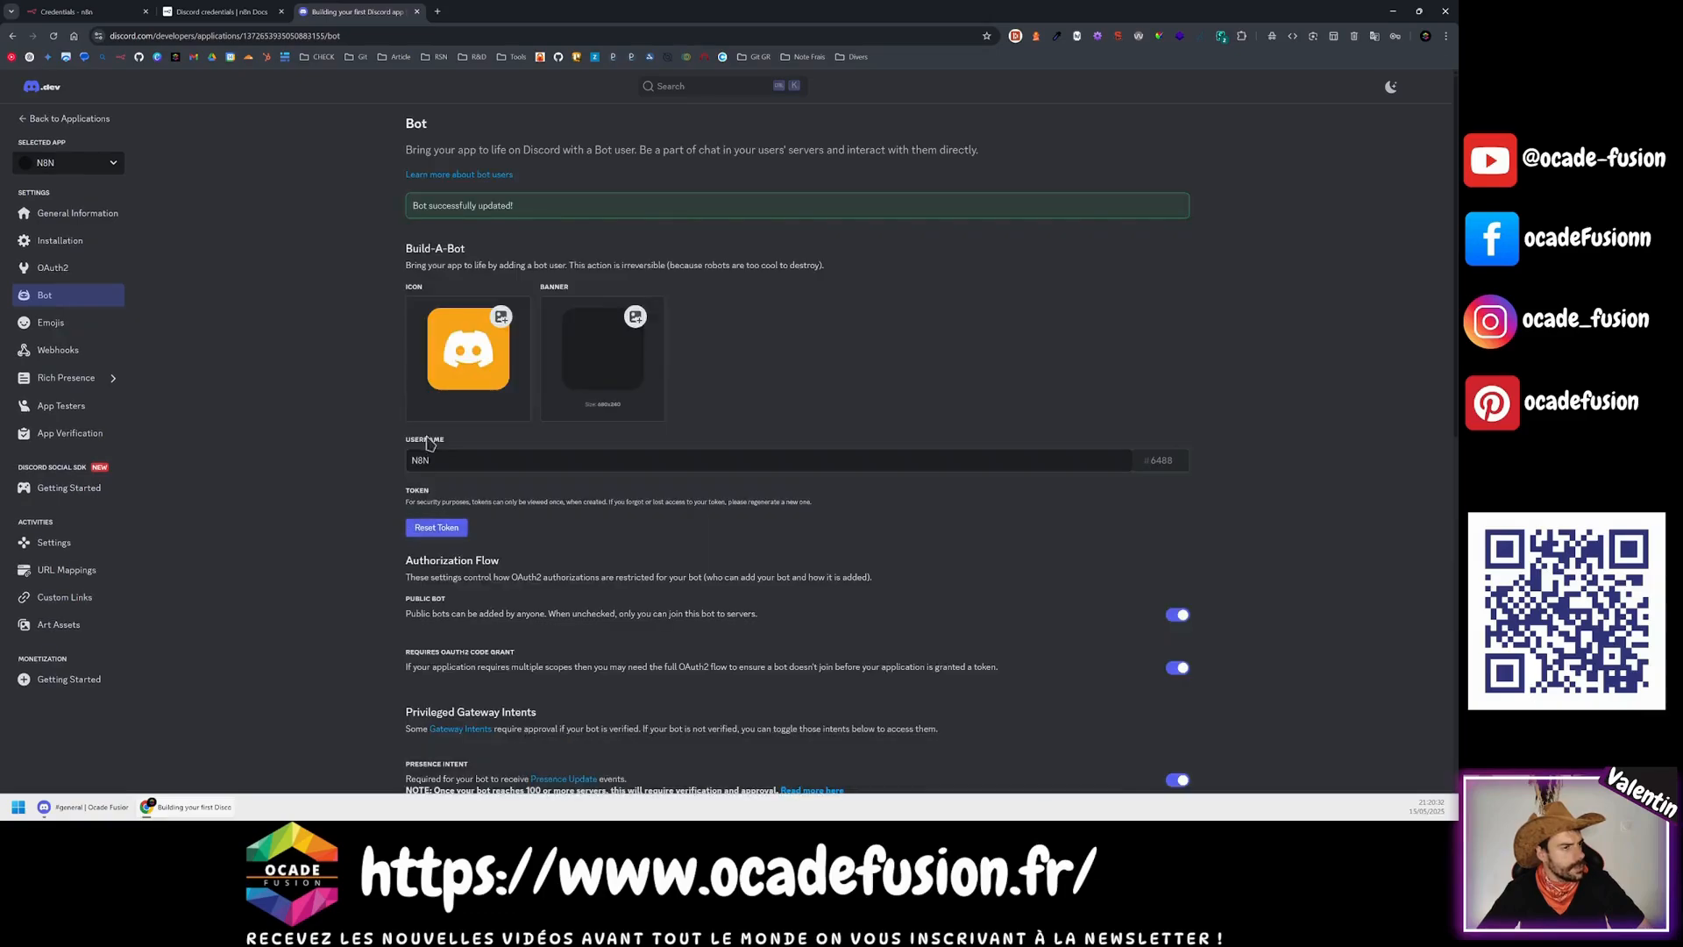
Step: Reset the bot's token, confirm the reset and copy the newly generated token
click(437, 529)
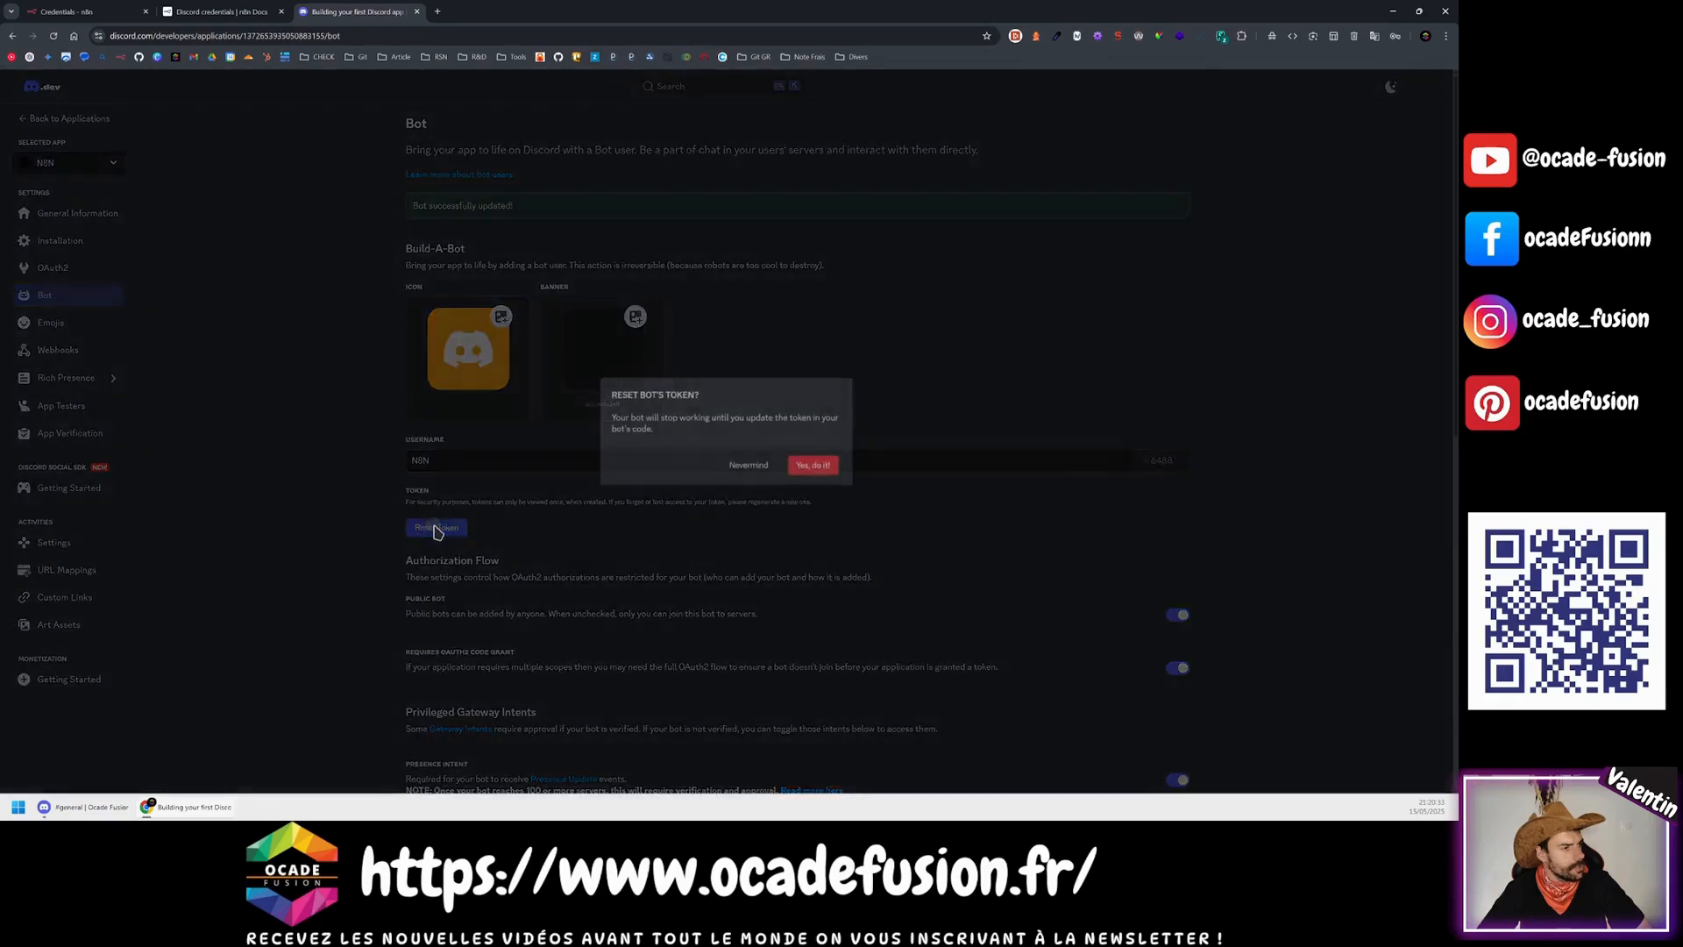
click(799, 465)
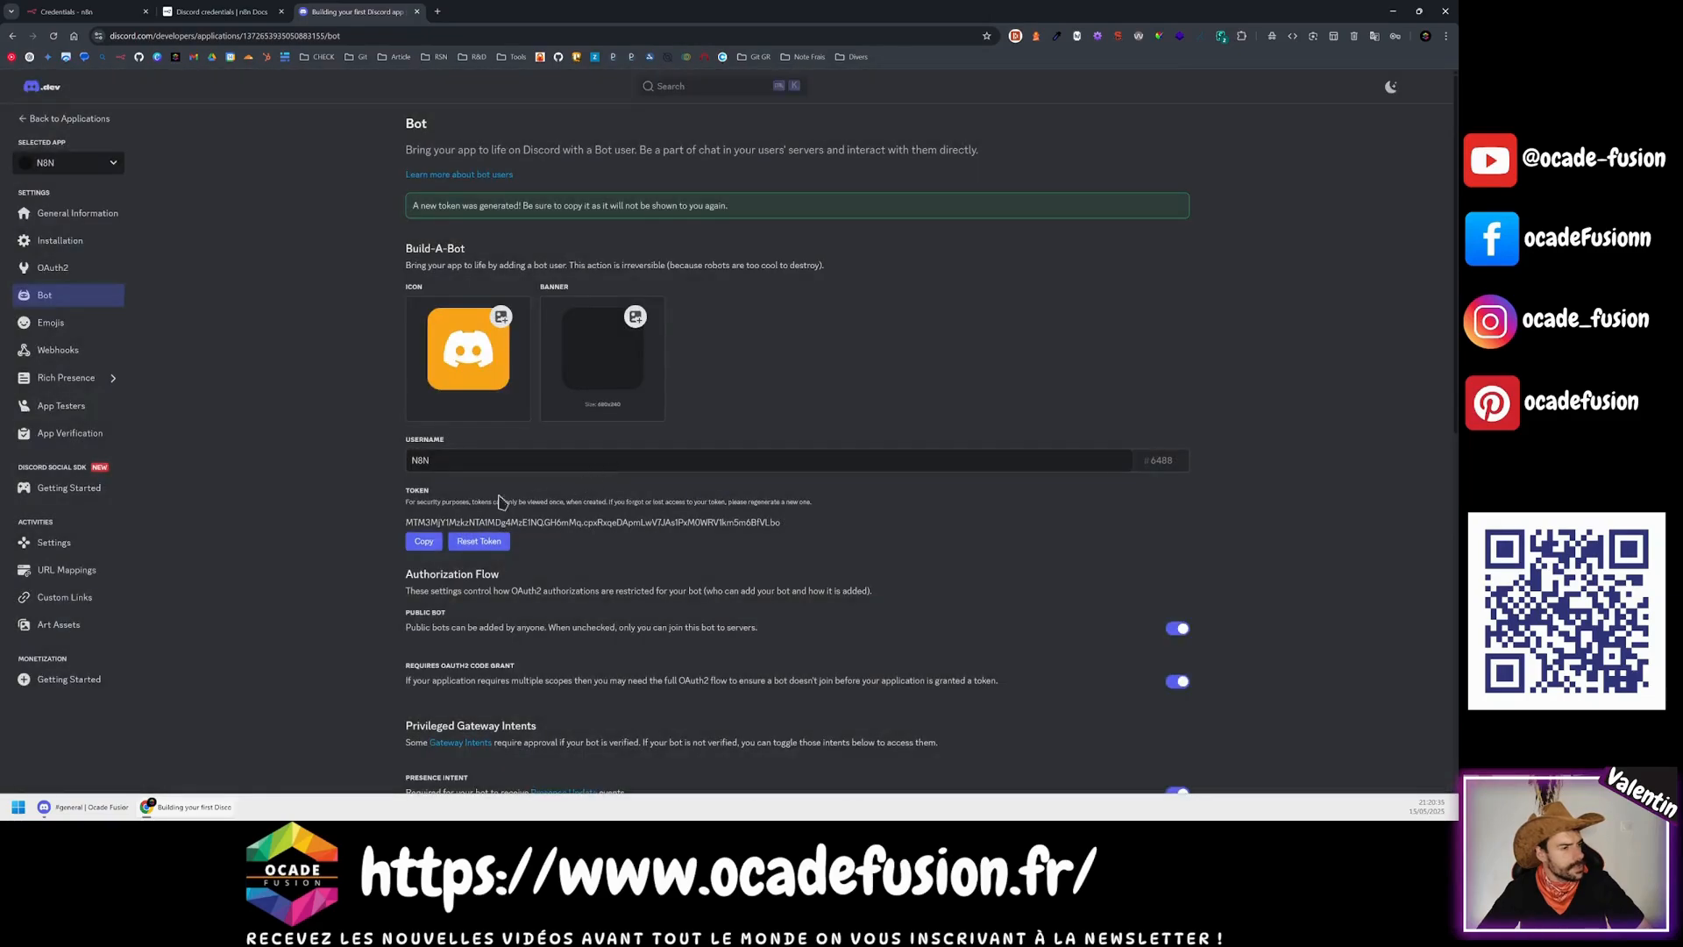
click(423, 541)
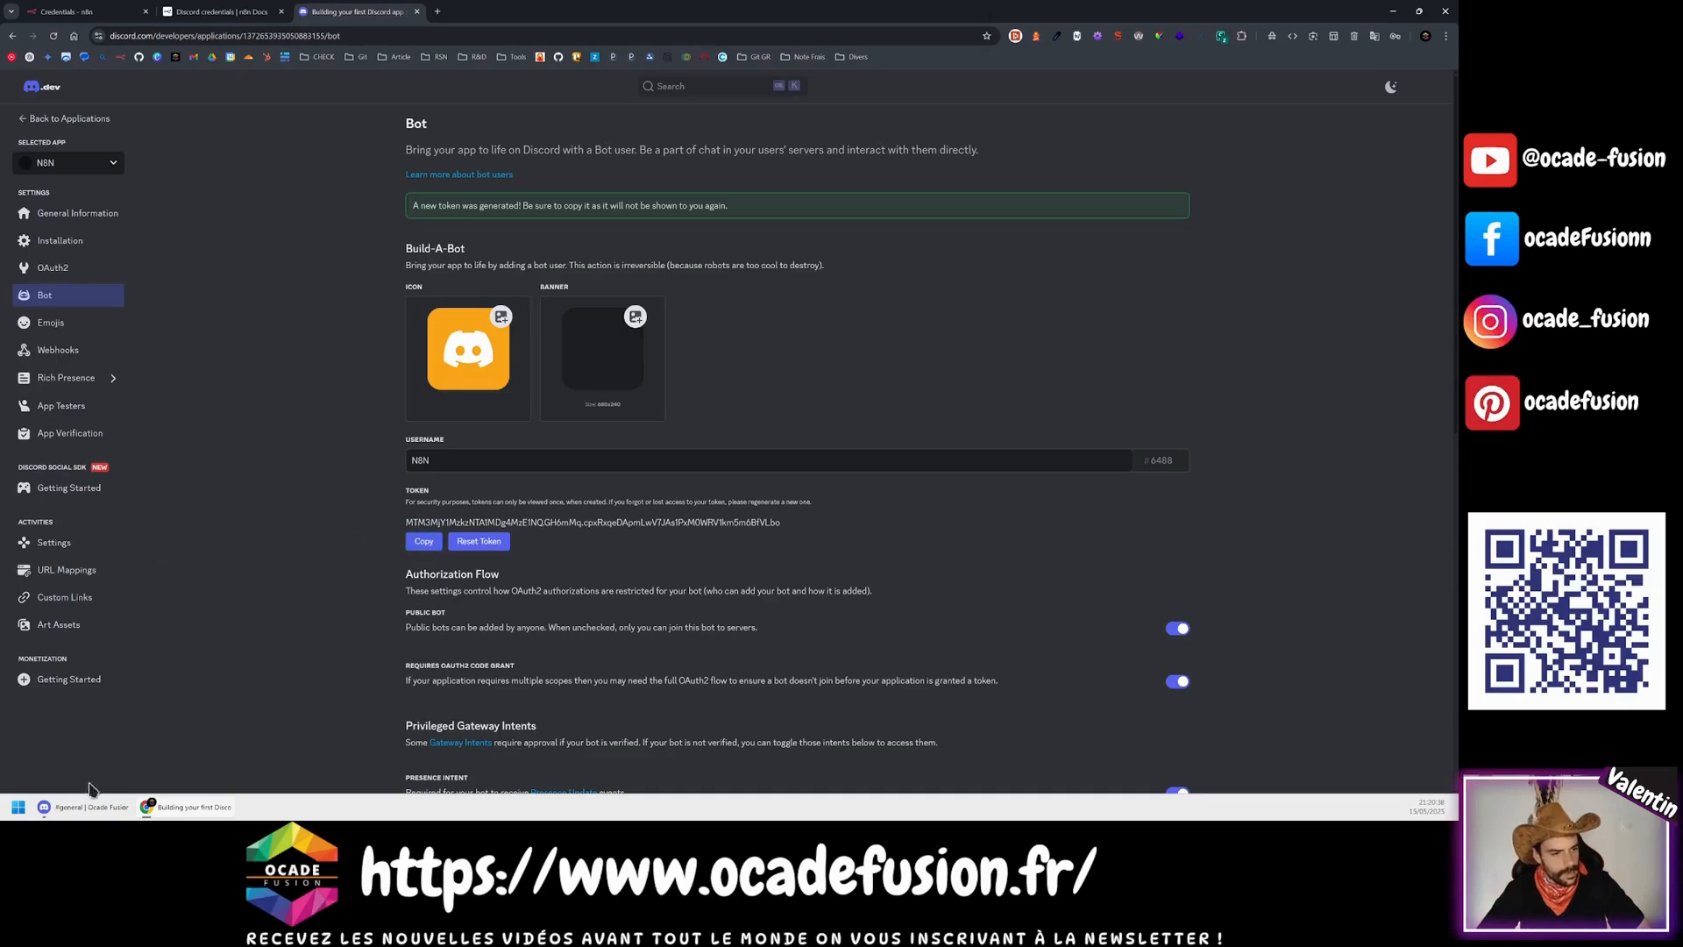
Step: Switch to n8n, paste the copied bot token into the Fake002 credential's Bot Token field and save the credential
click(63, 11)
click(531, 553)
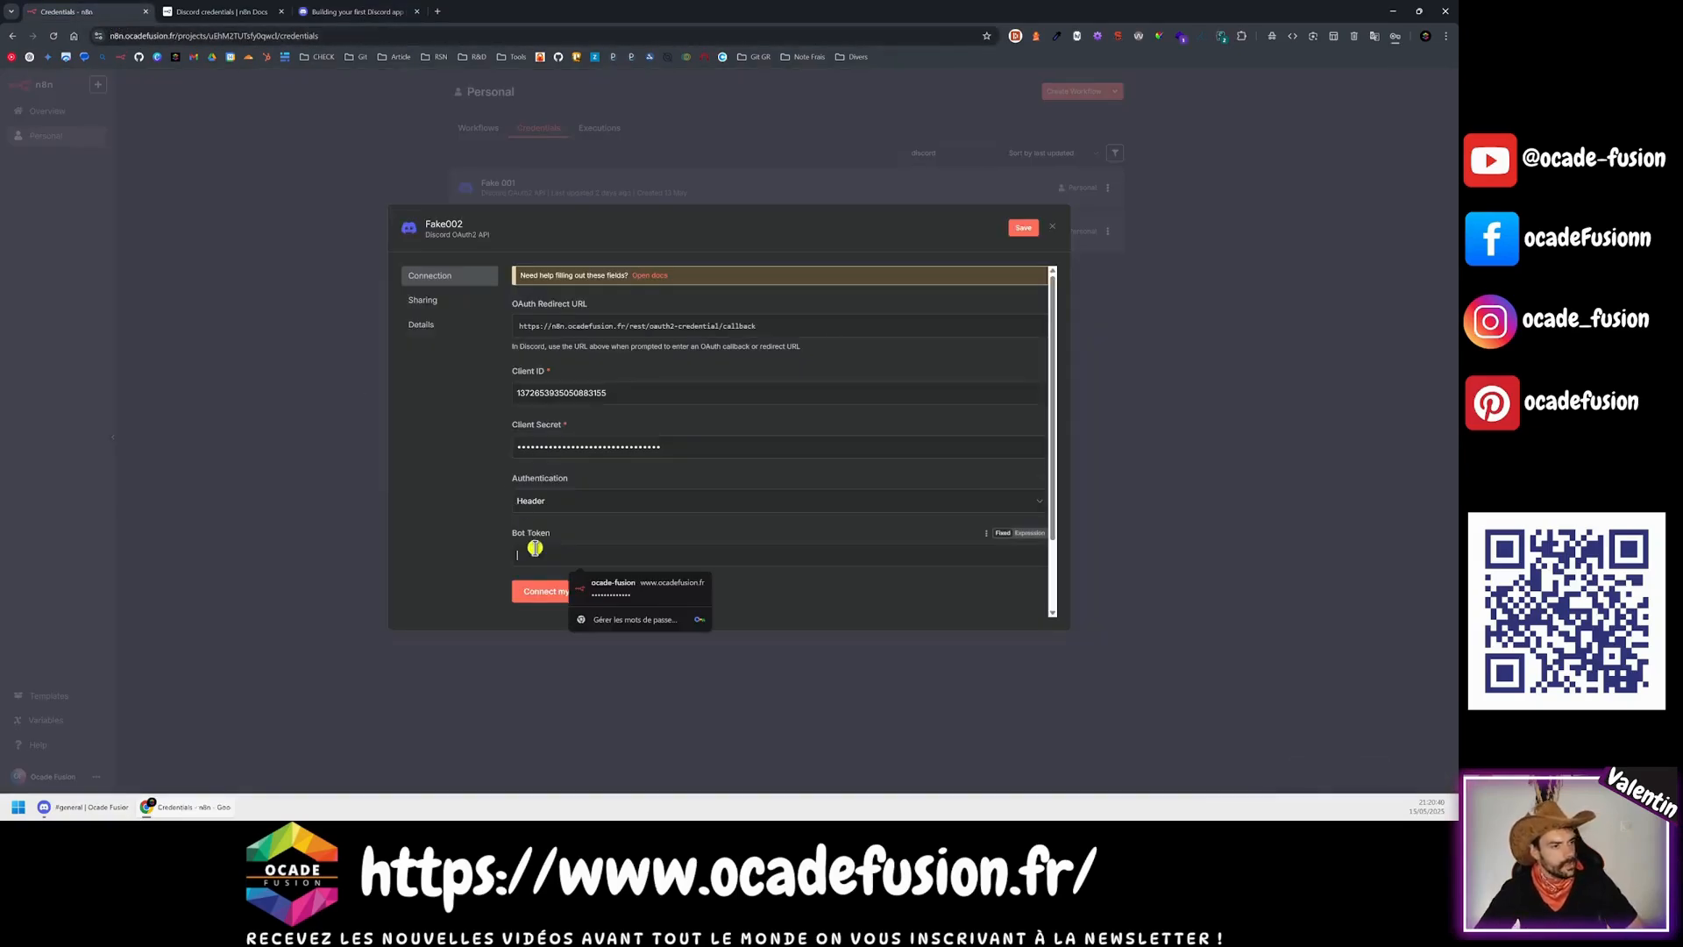
key(ctrl+v)
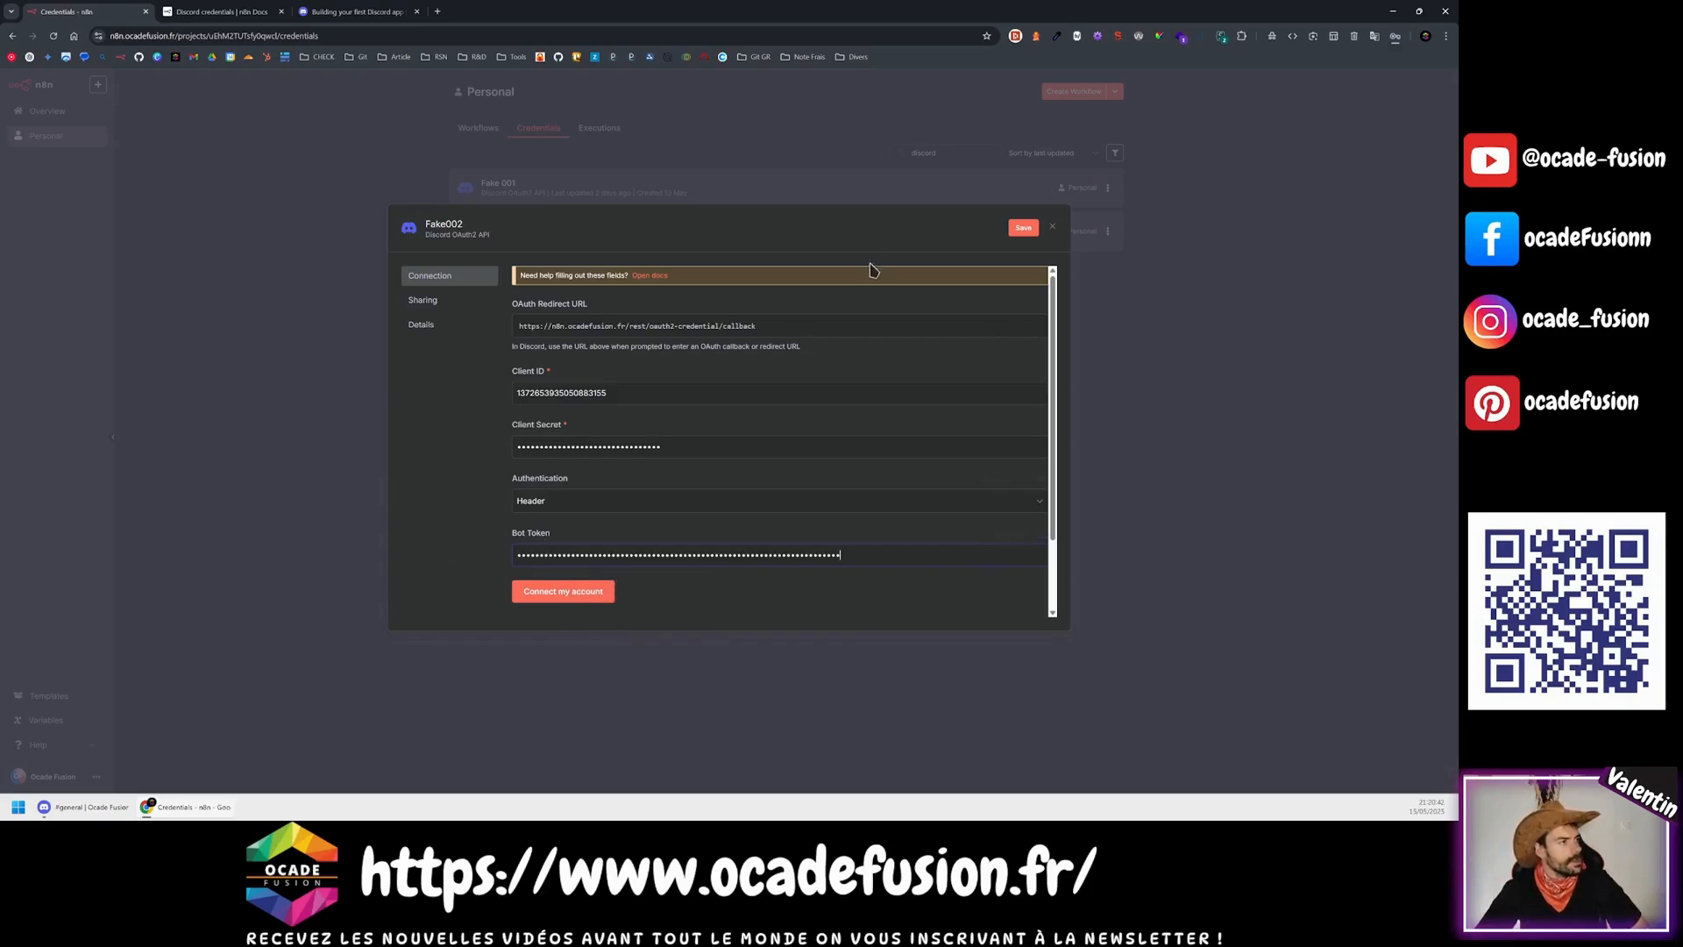
click(1013, 231)
click(559, 590)
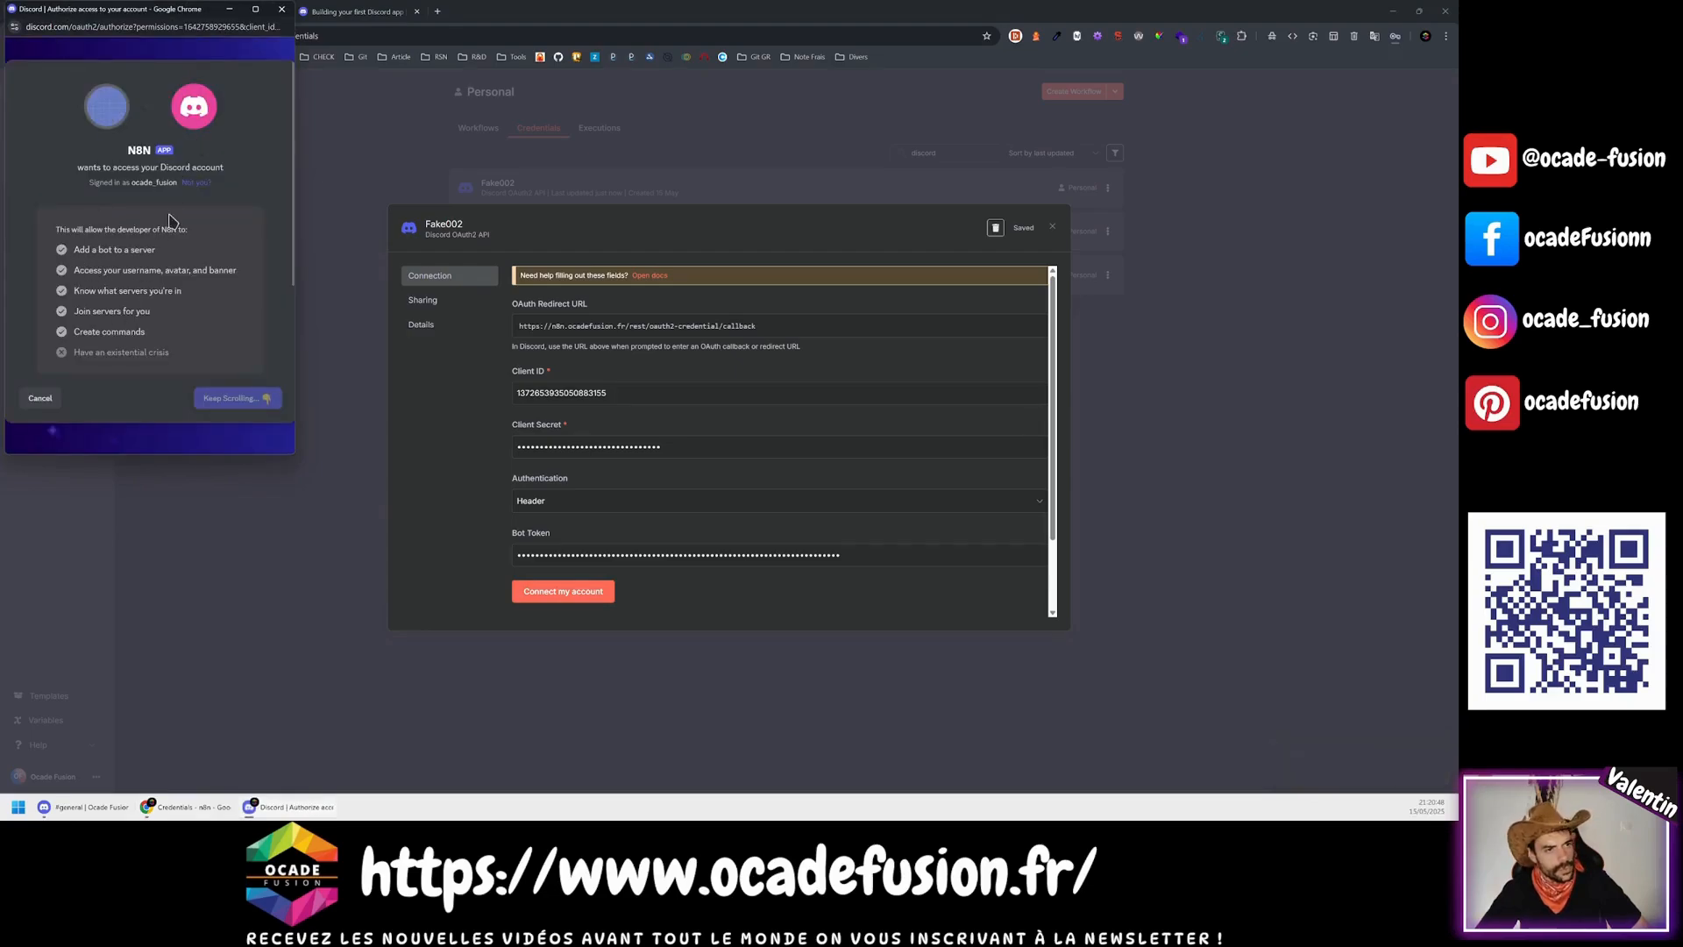
scroll(168, 239, down, 1)
scroll(169, 239, down, 1)
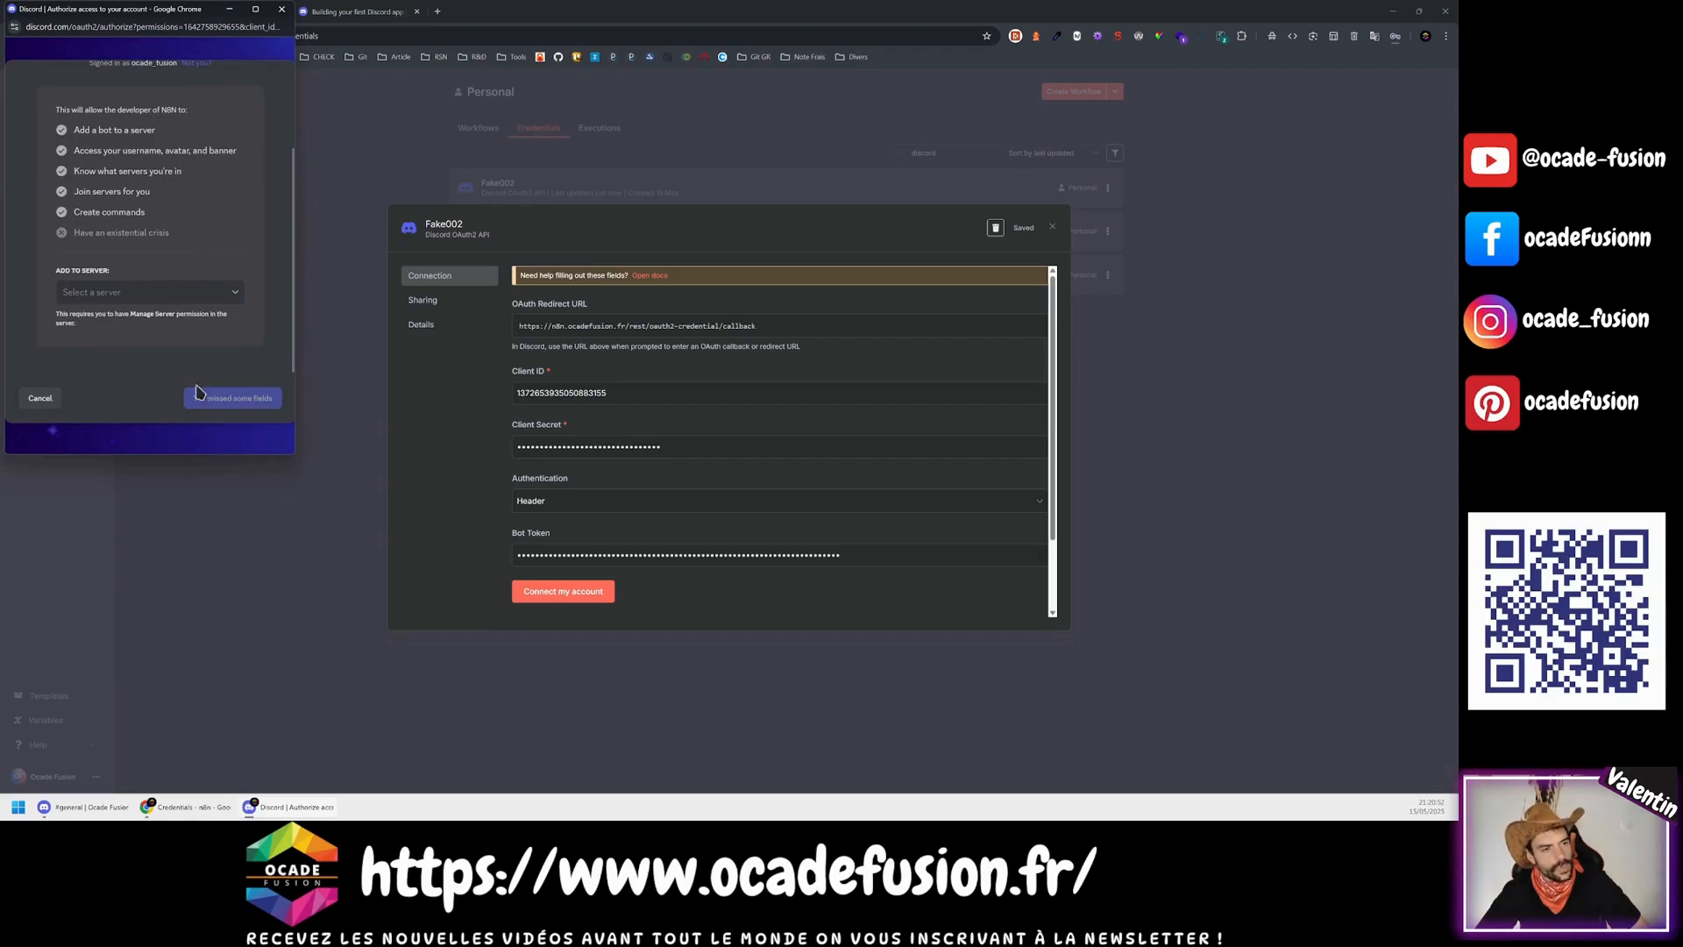
click(71, 292)
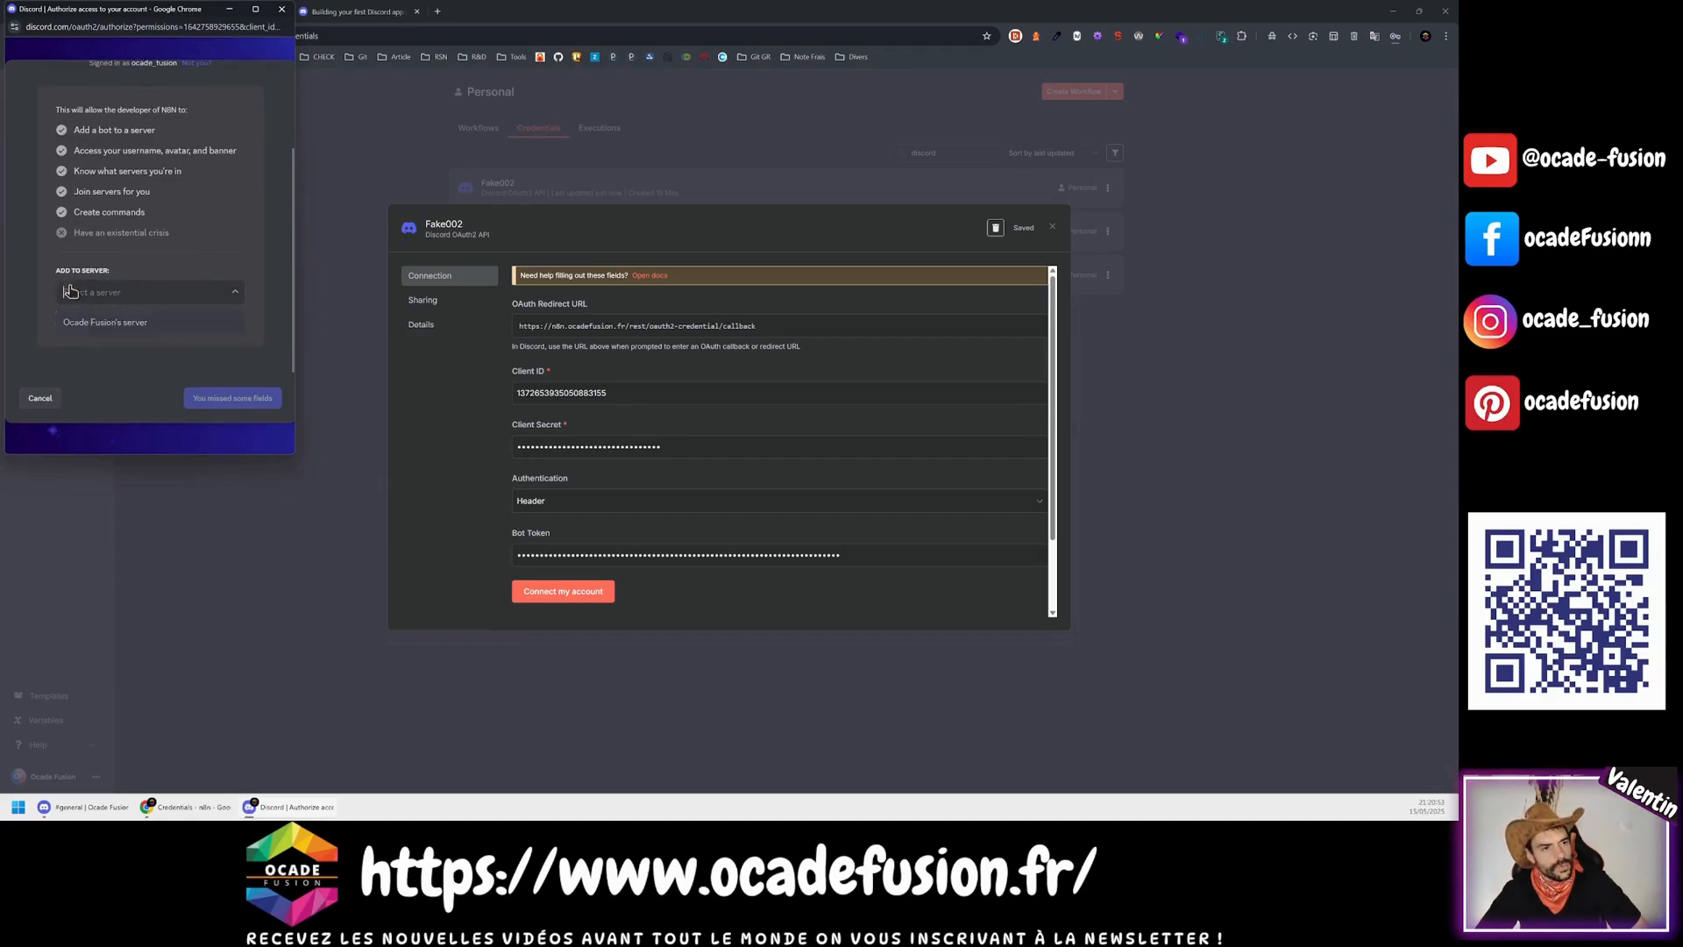
click(138, 325)
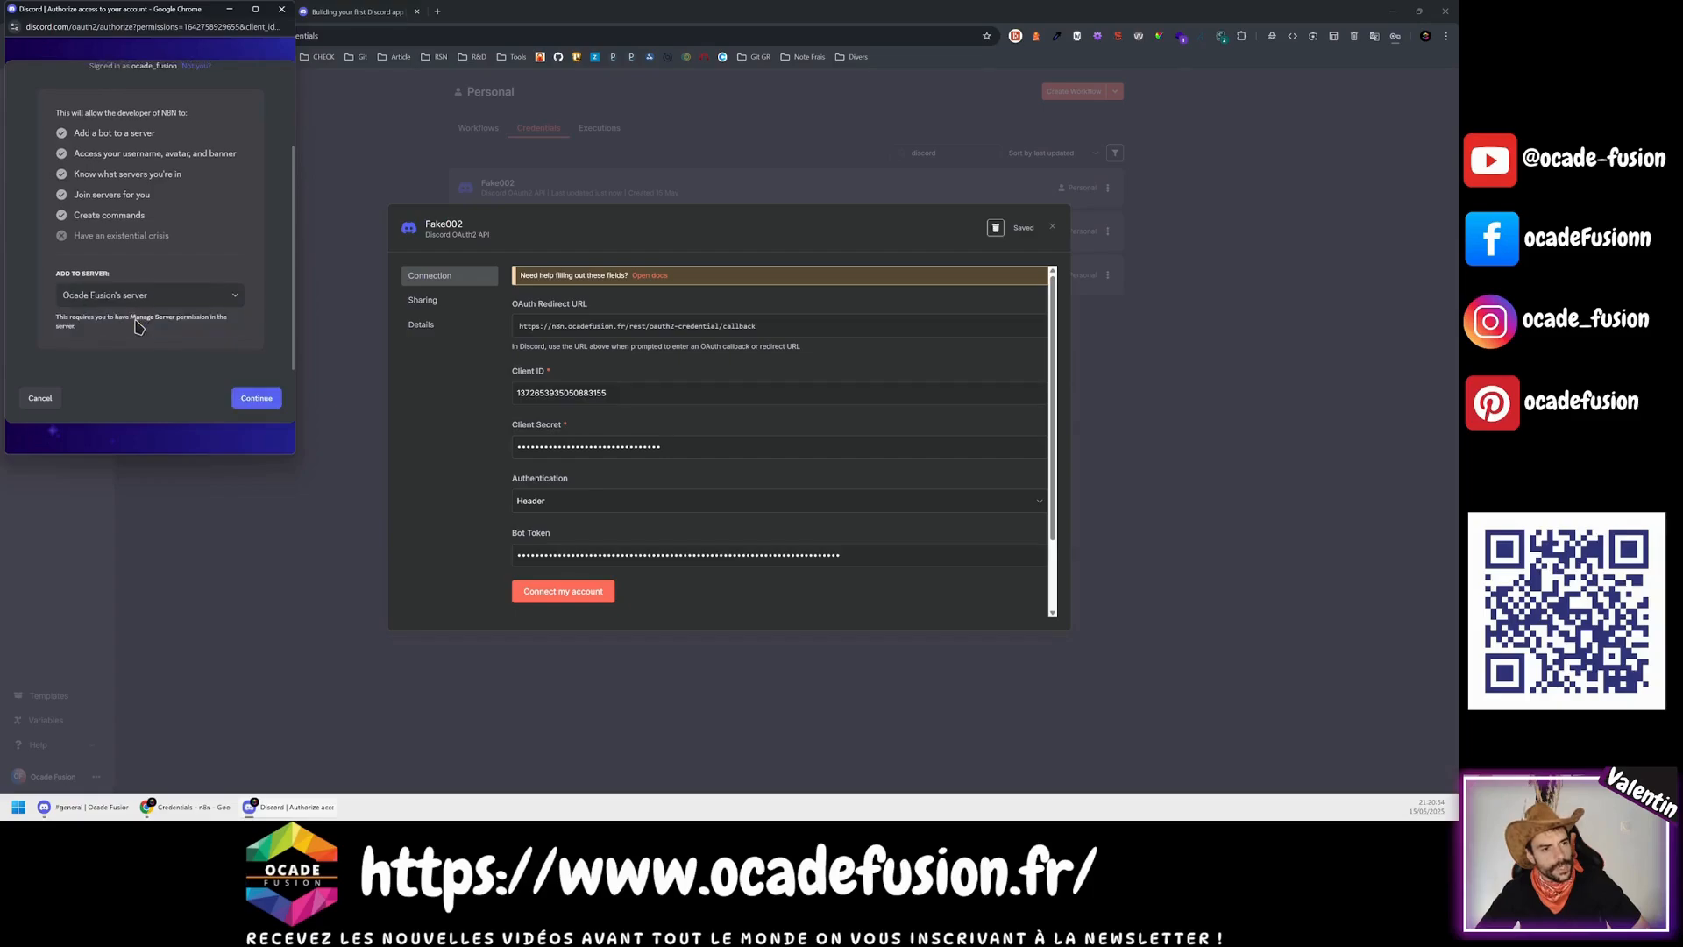
click(247, 399)
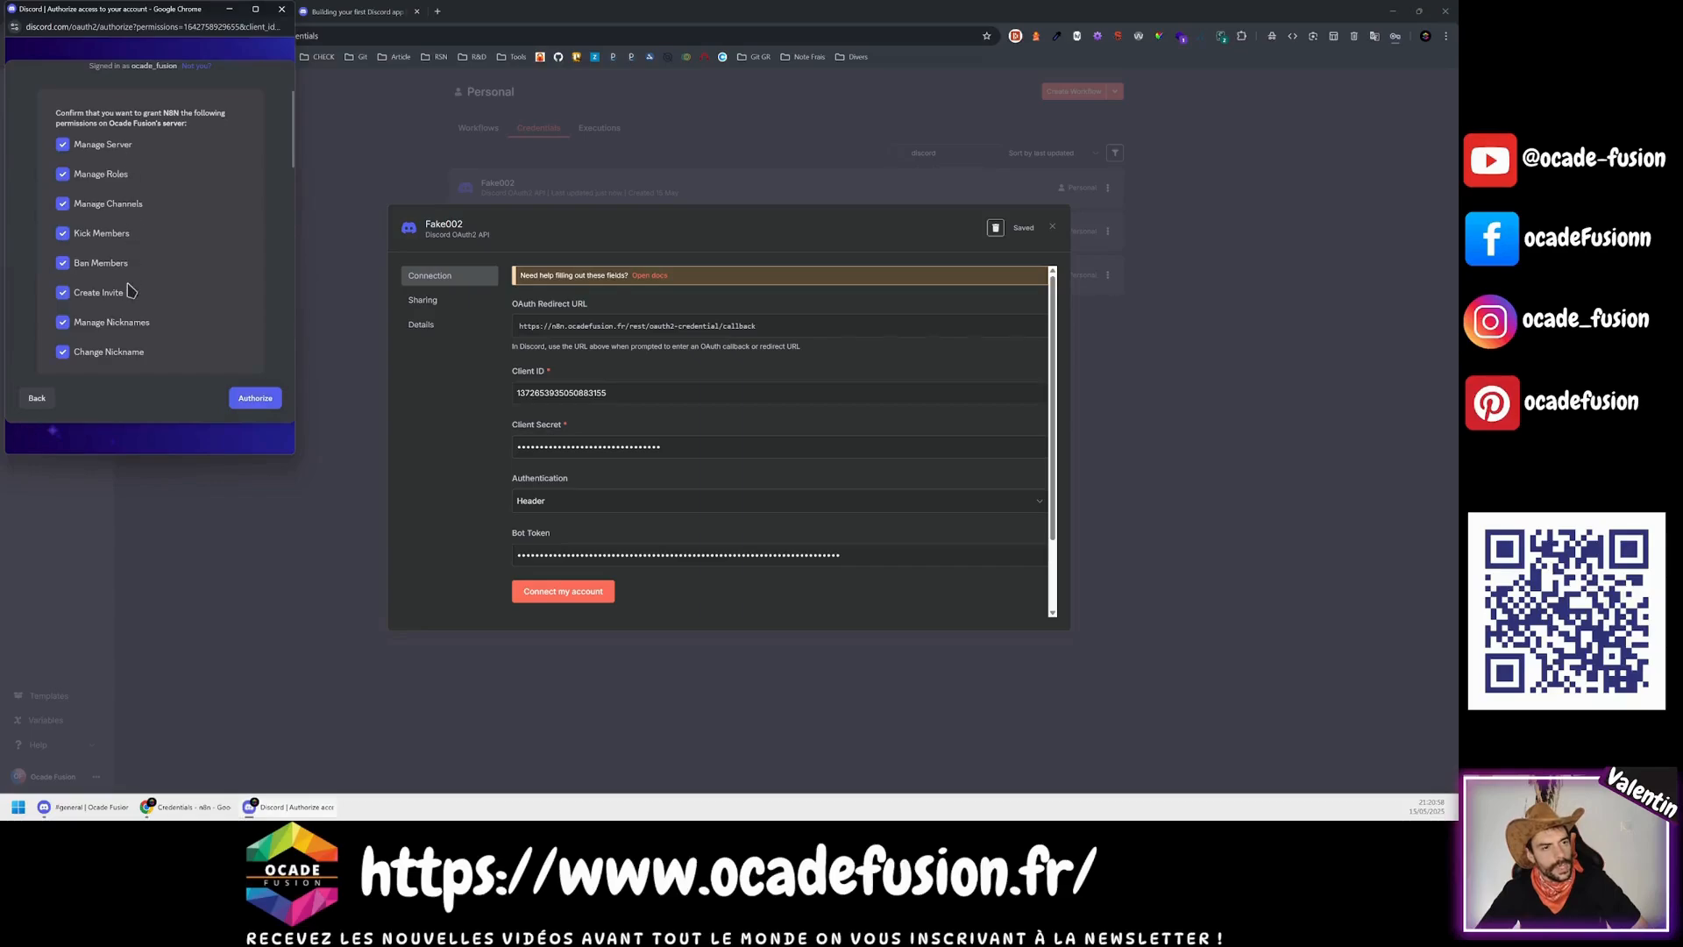
Step: Review the requested permissions, authorize the N8N app with all of them granted, and close the authorization window and the credential
scroll(128, 290, down, 7)
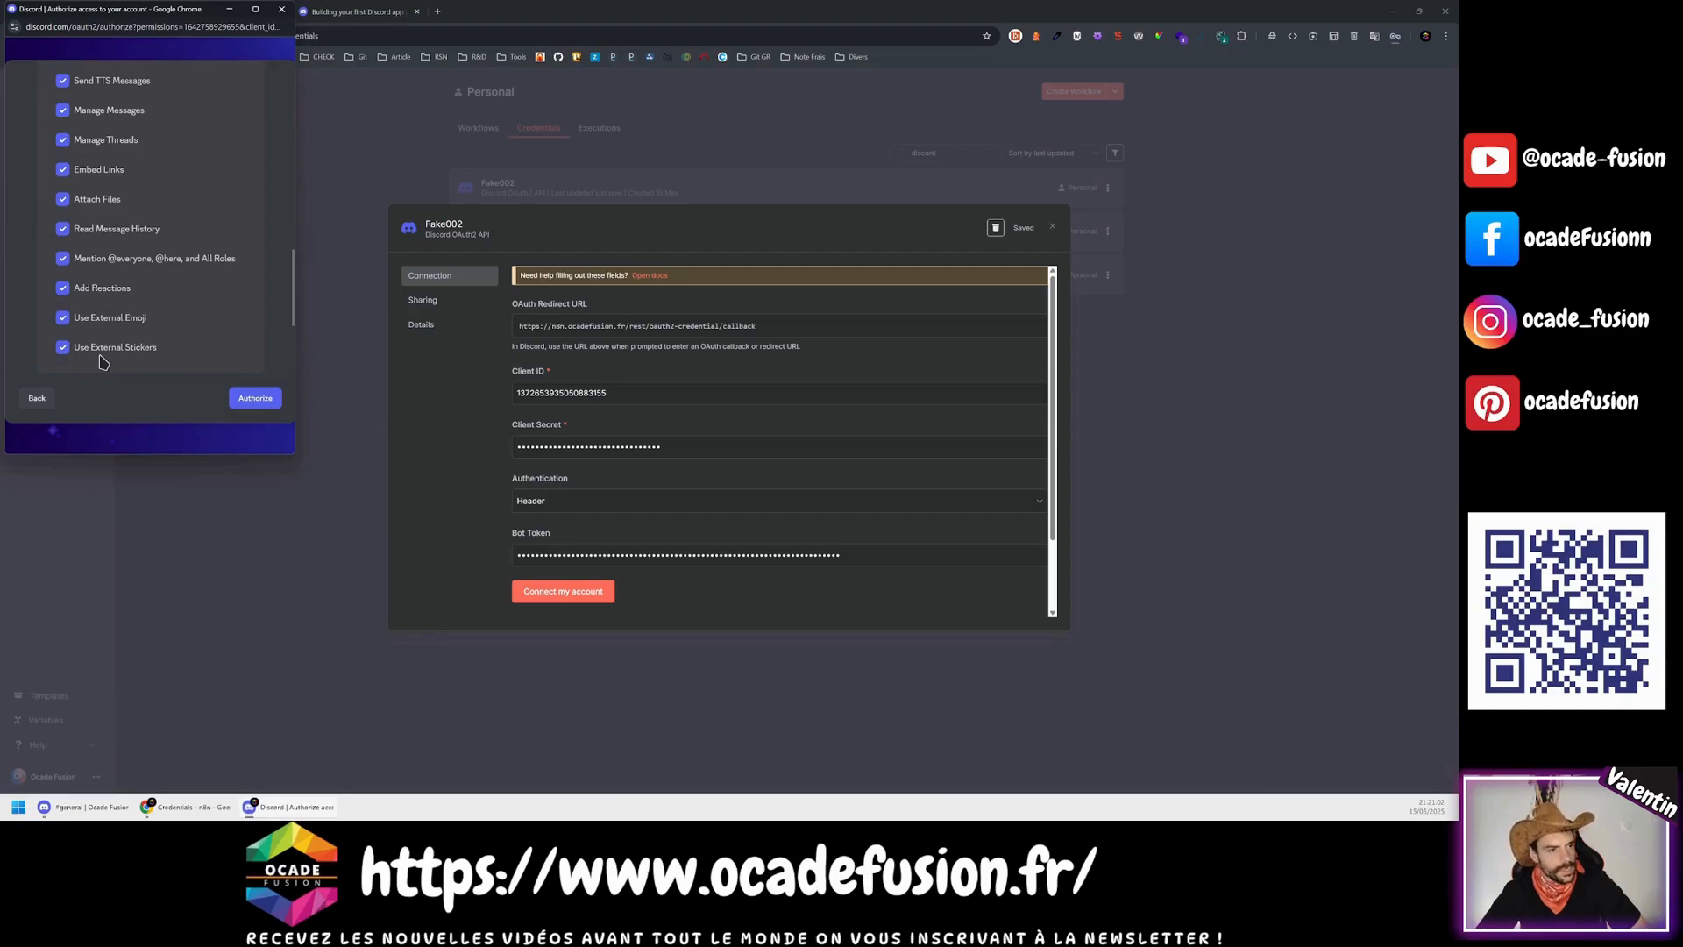
click(237, 397)
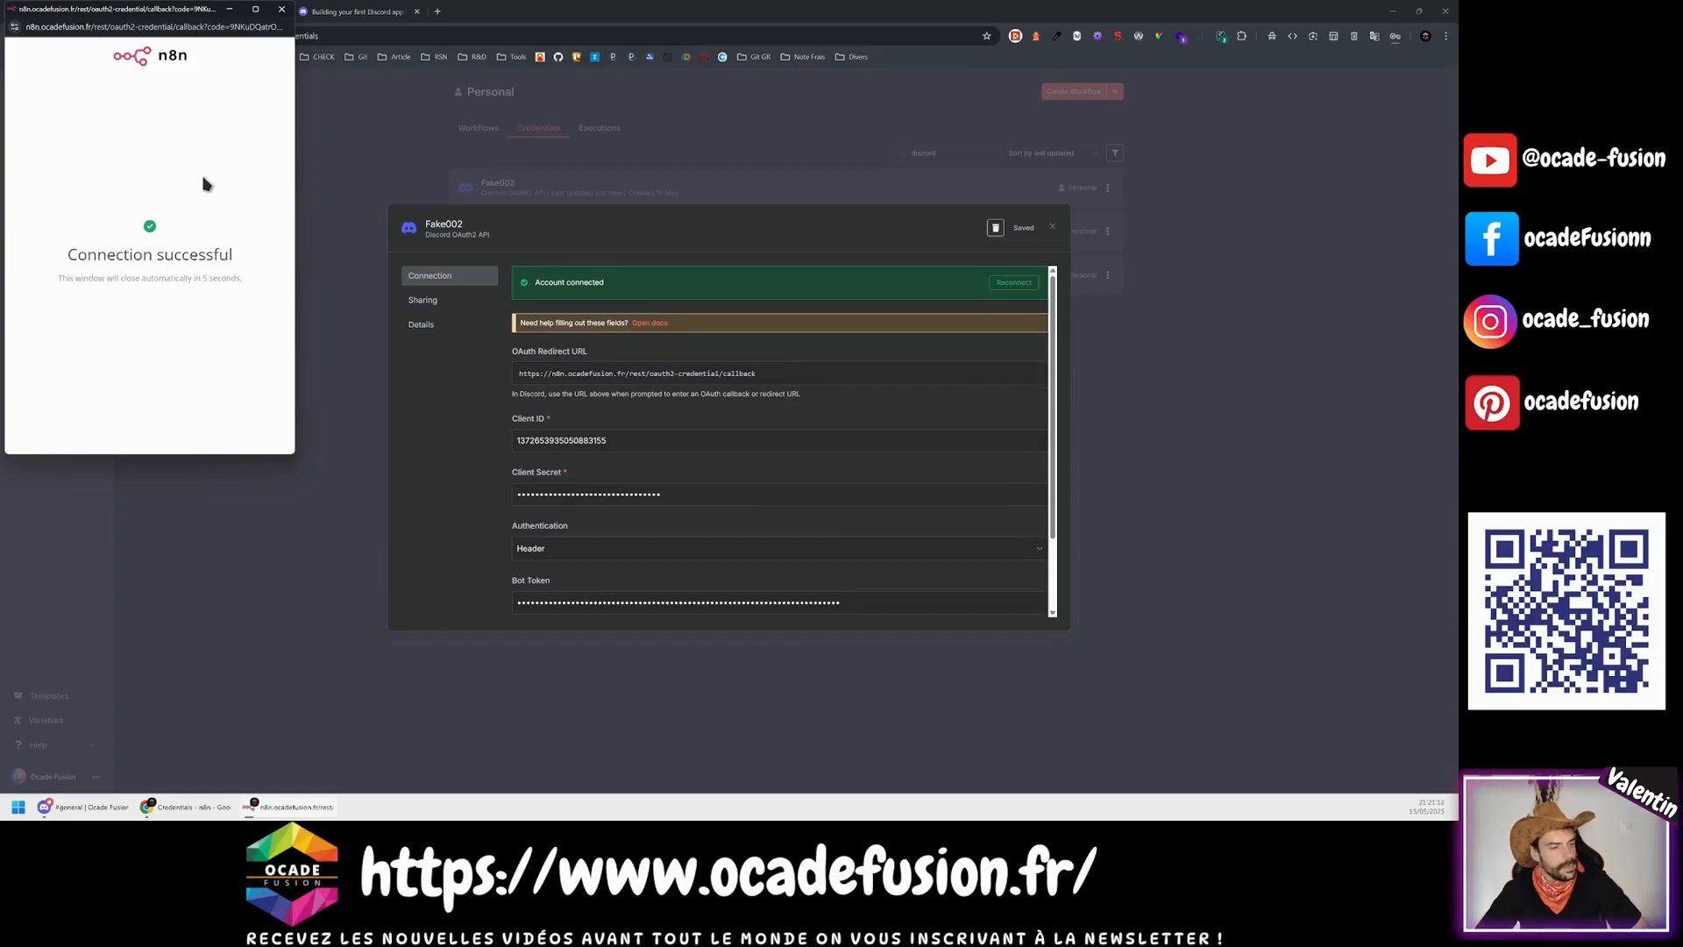
click(283, 14)
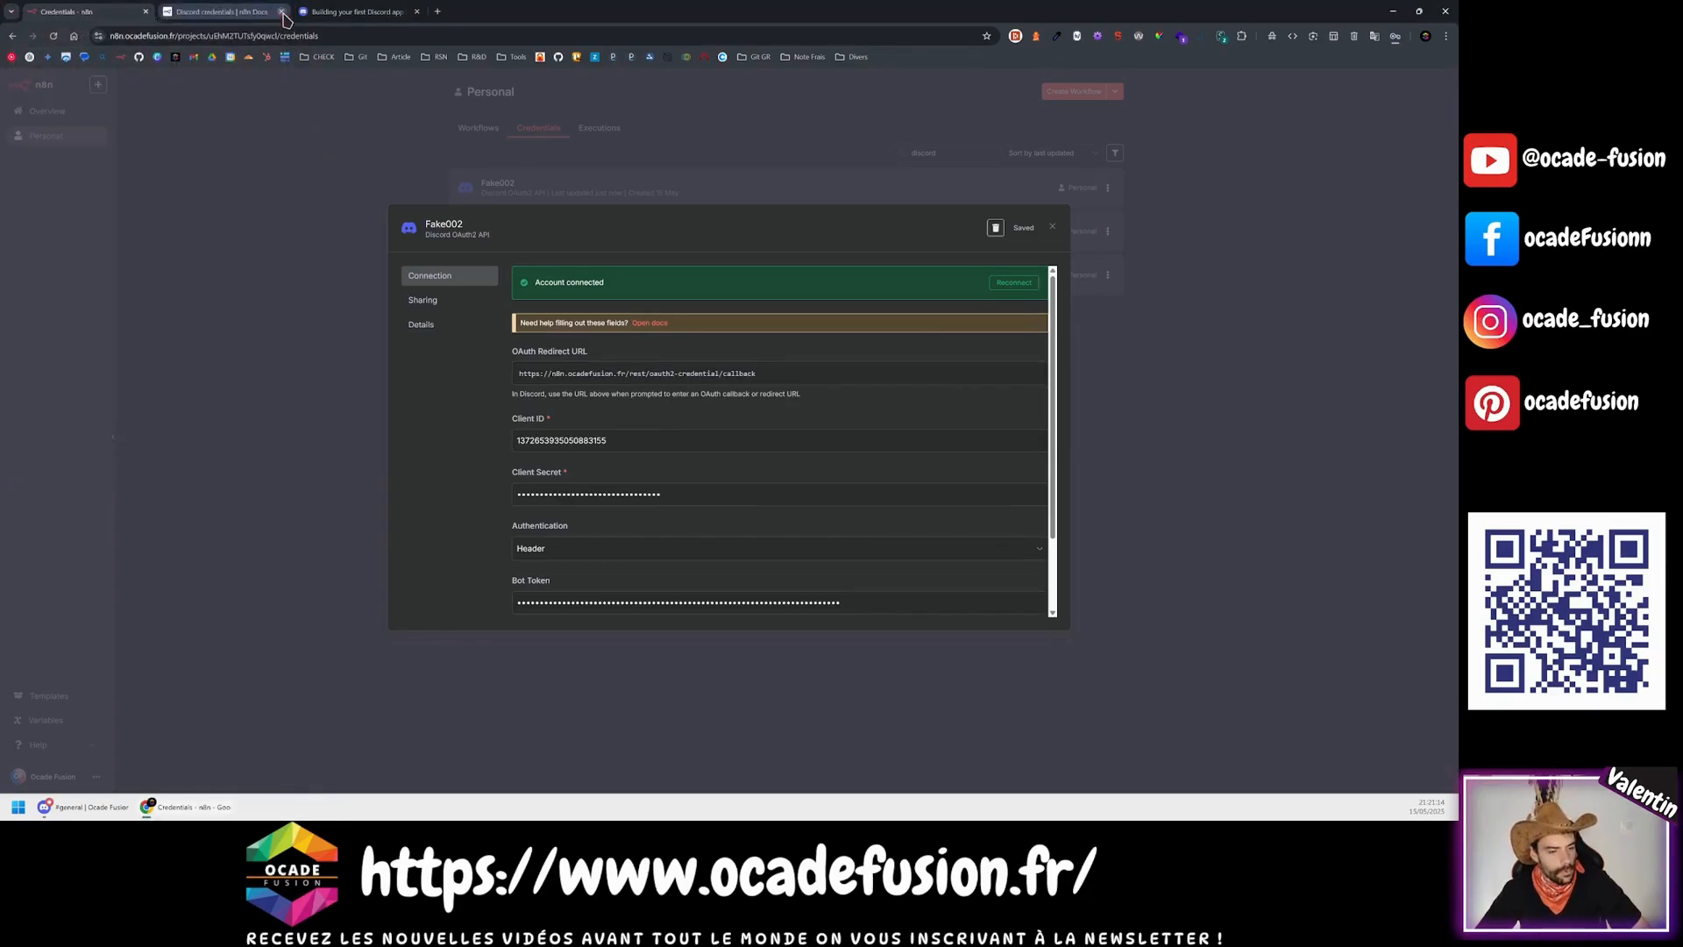
click(1052, 227)
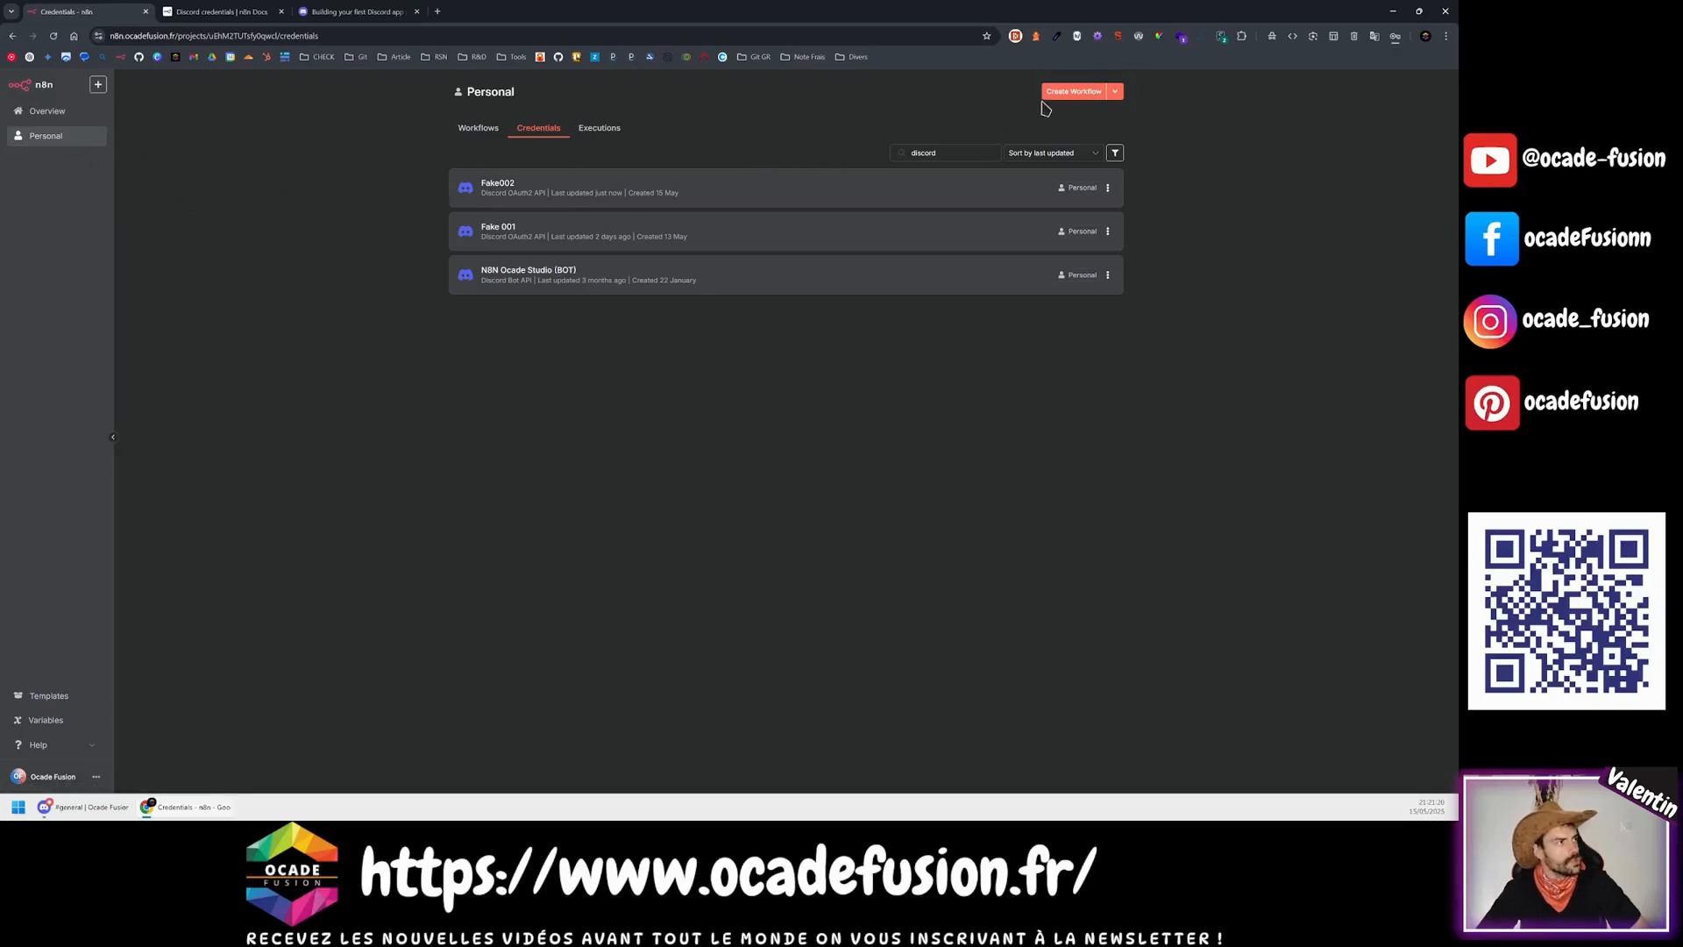
Step: Create a new workflow and add the Discord "Send a message" action as its first step
click(1071, 91)
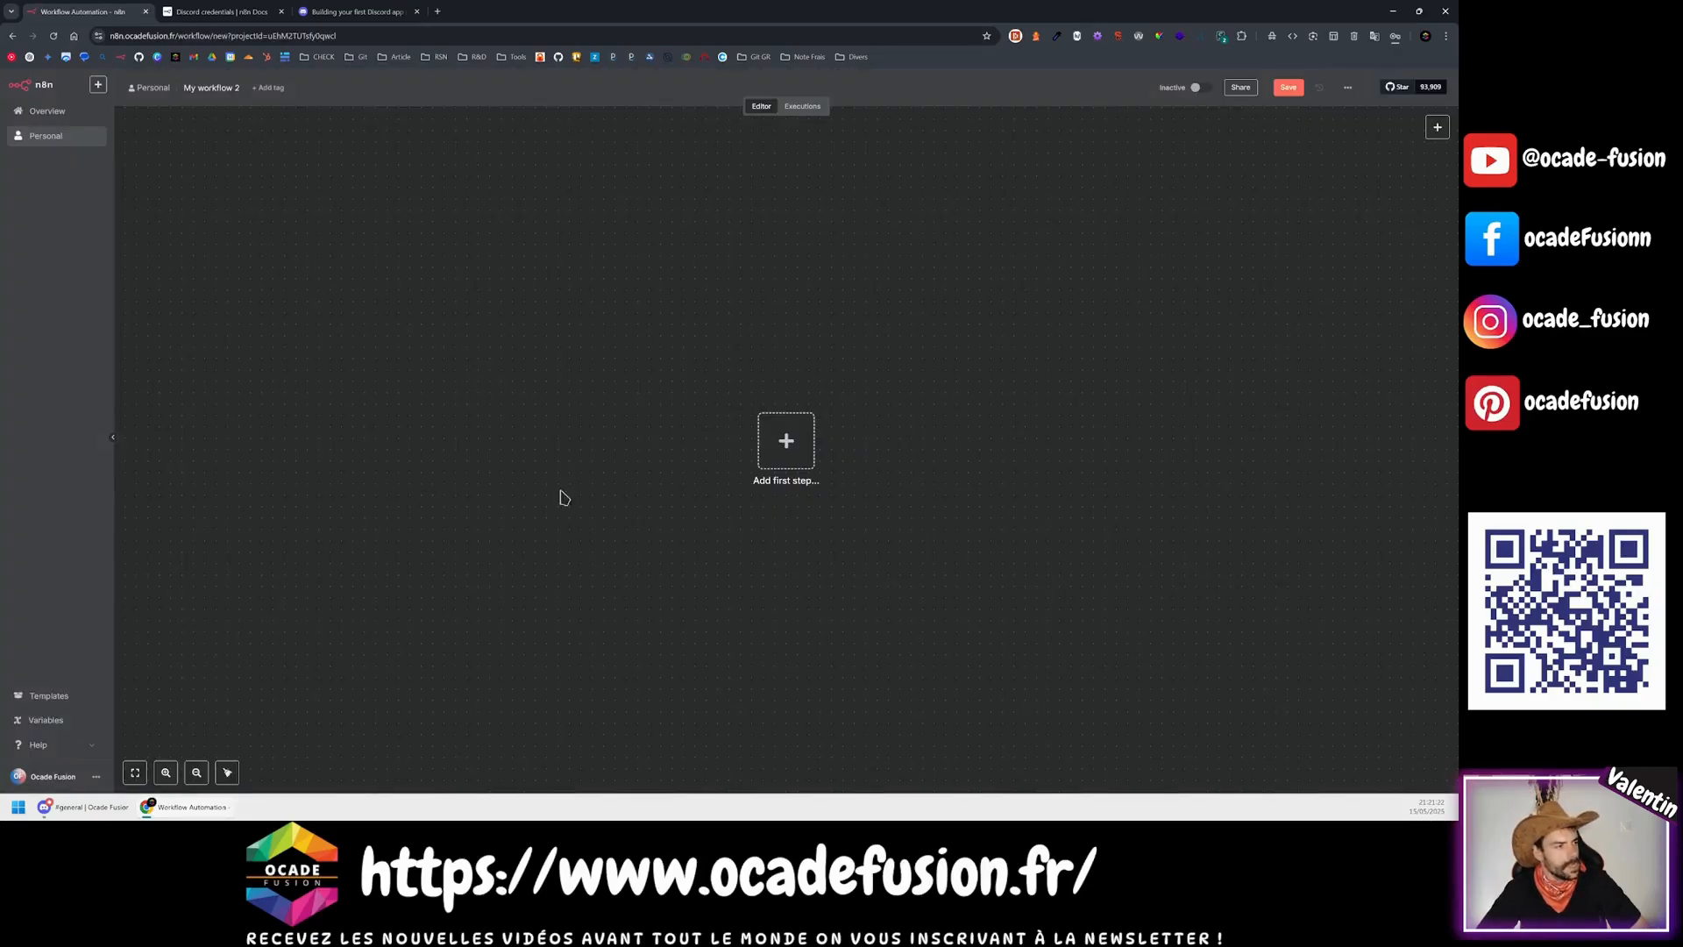
click(783, 441)
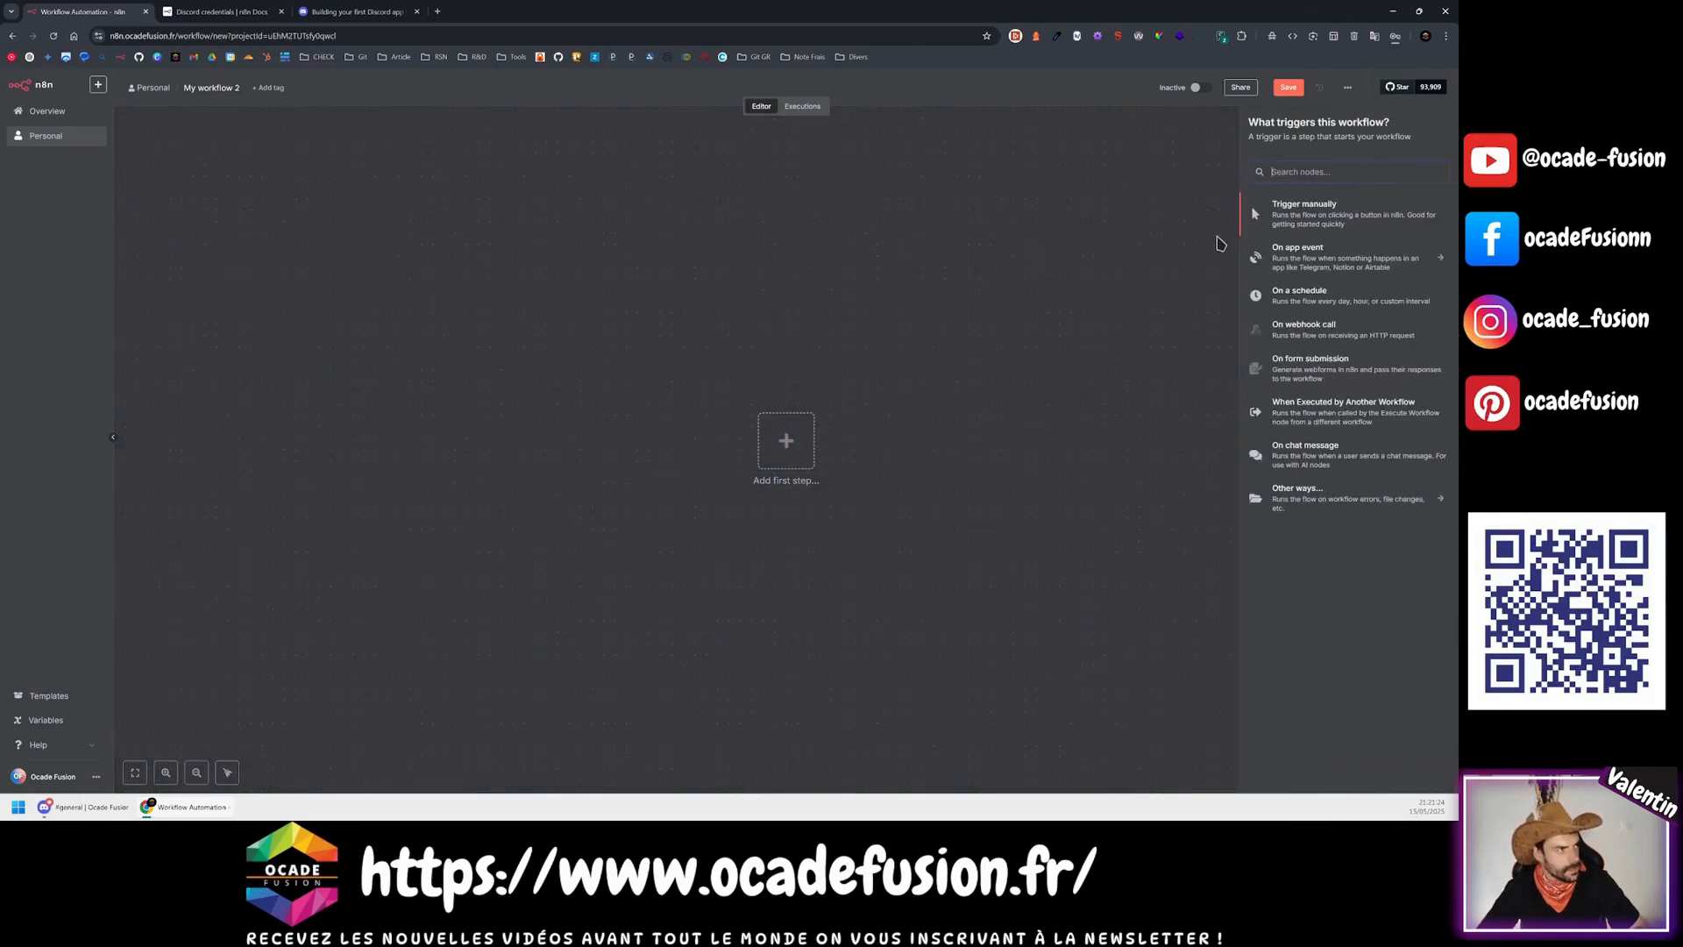
text(disco)
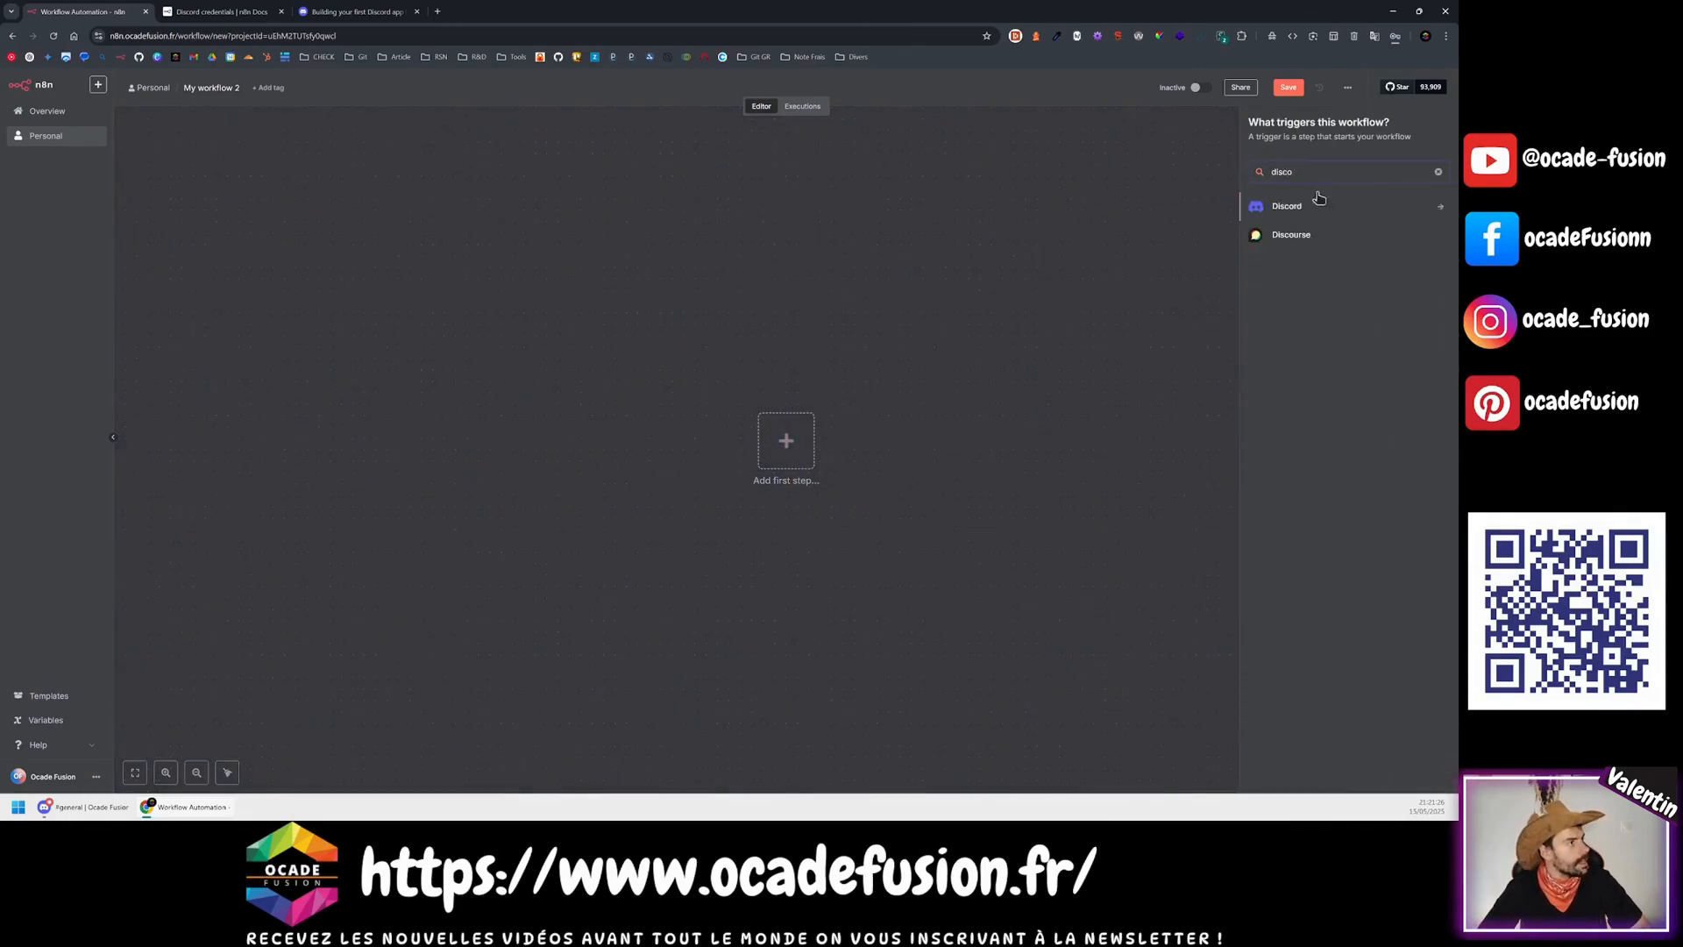
click(1315, 208)
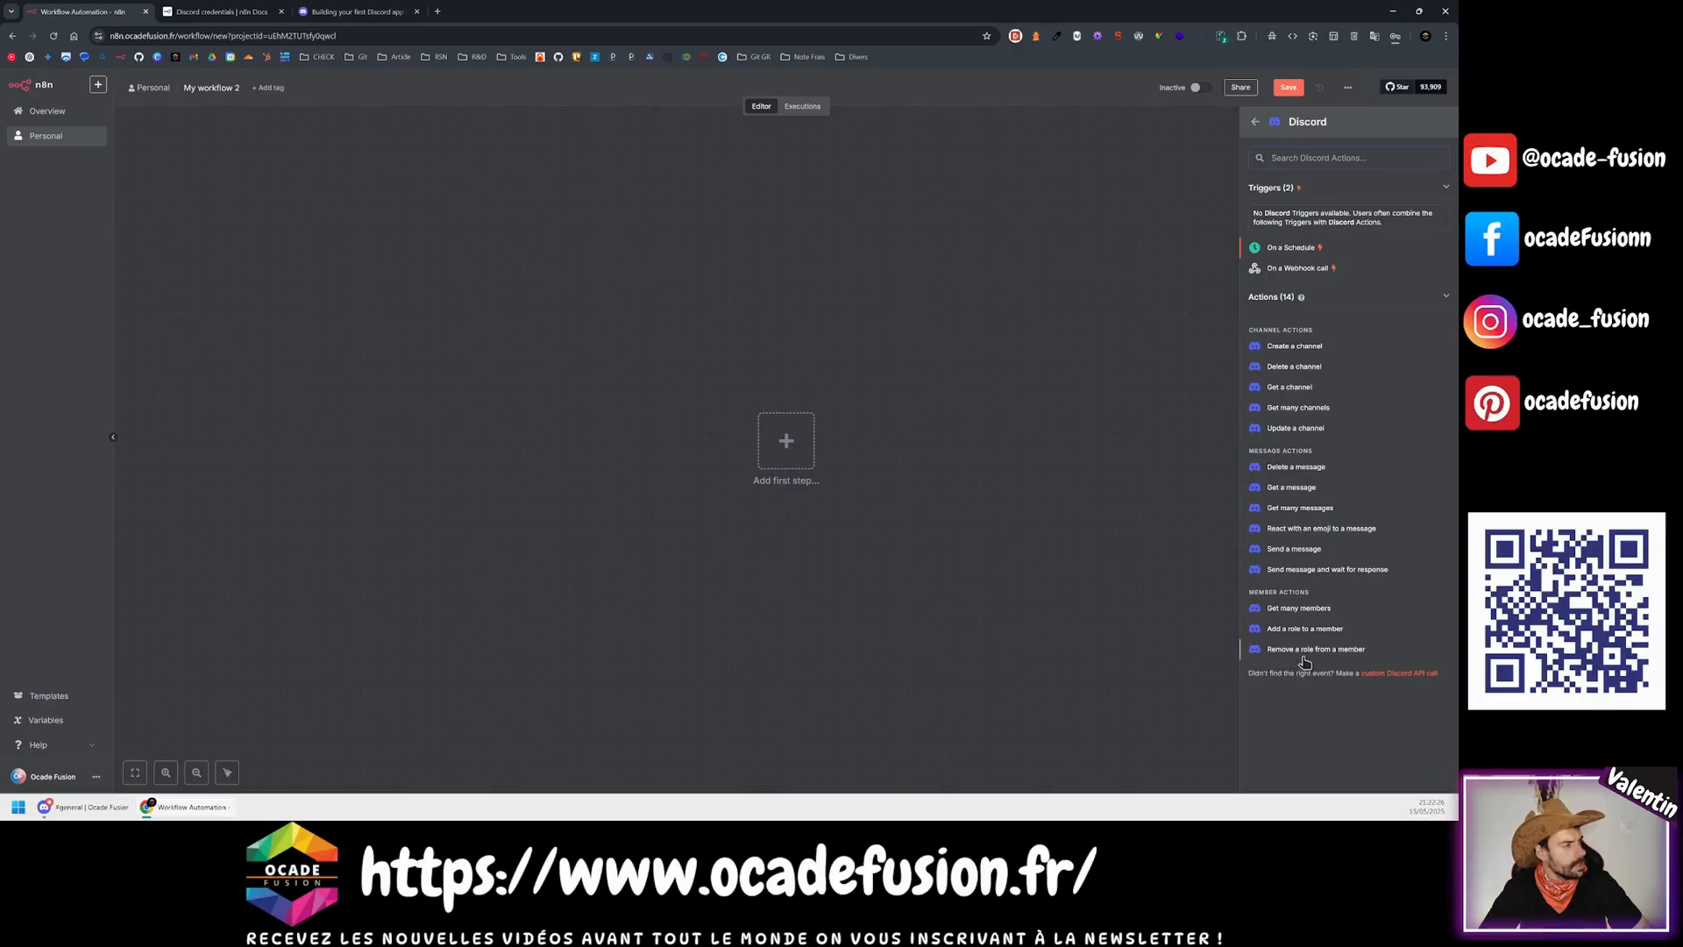
click(1280, 550)
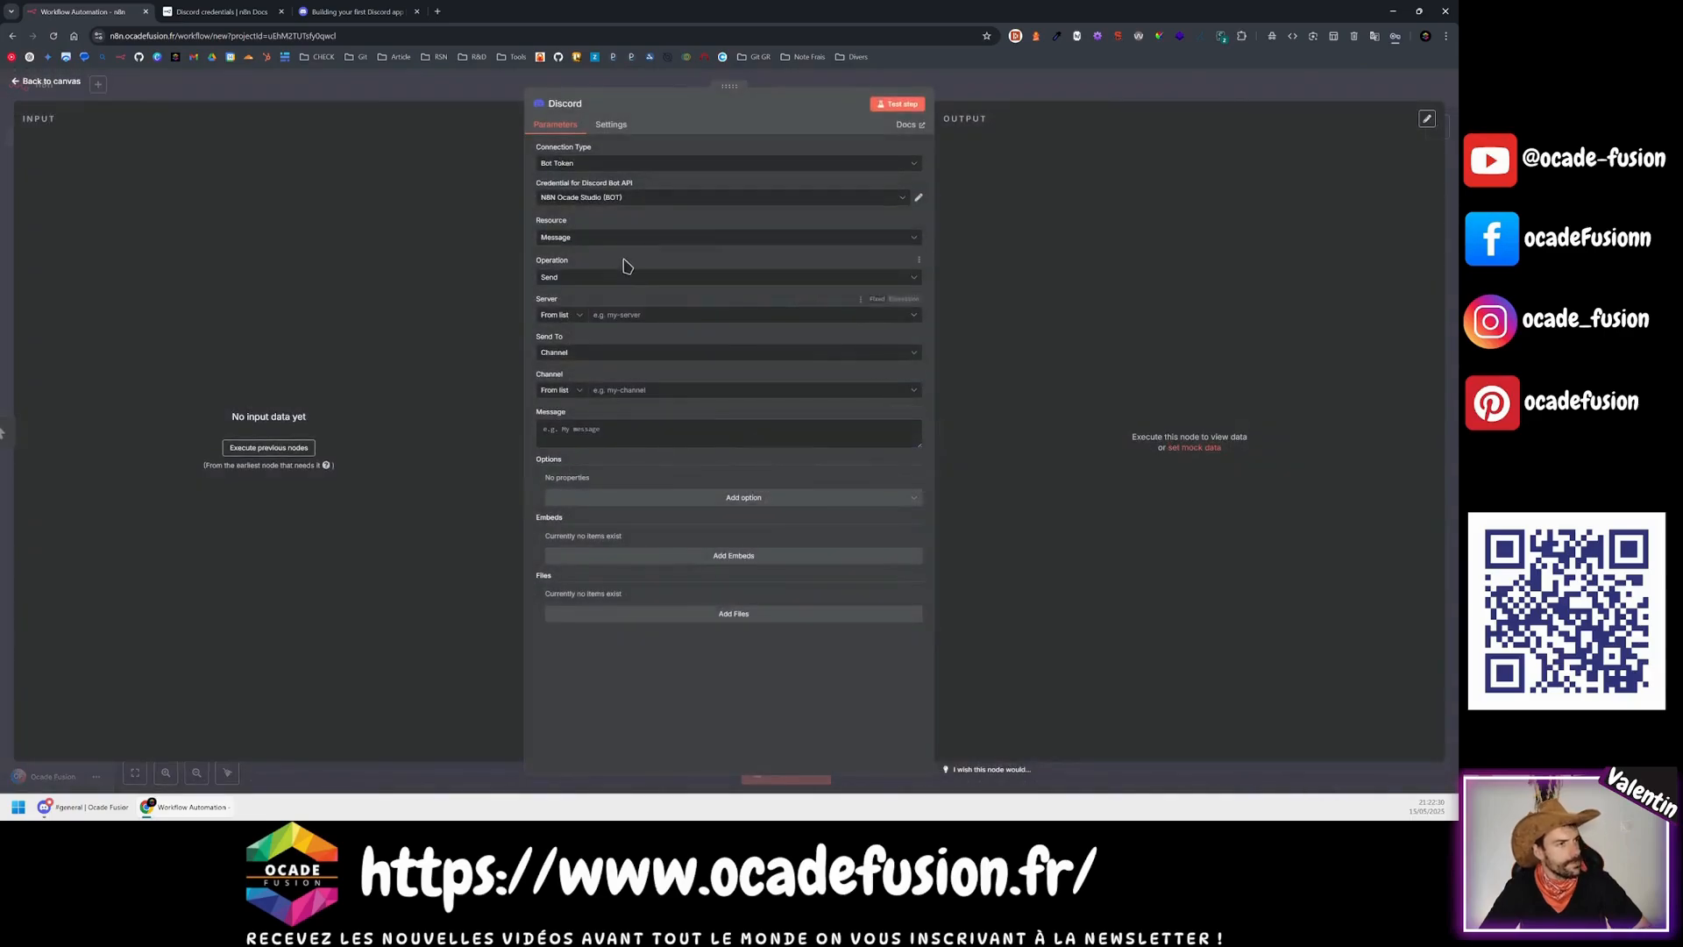
Step: Set the Discord node's connection type to OAuth2 and select the Fake002 credential
click(579, 166)
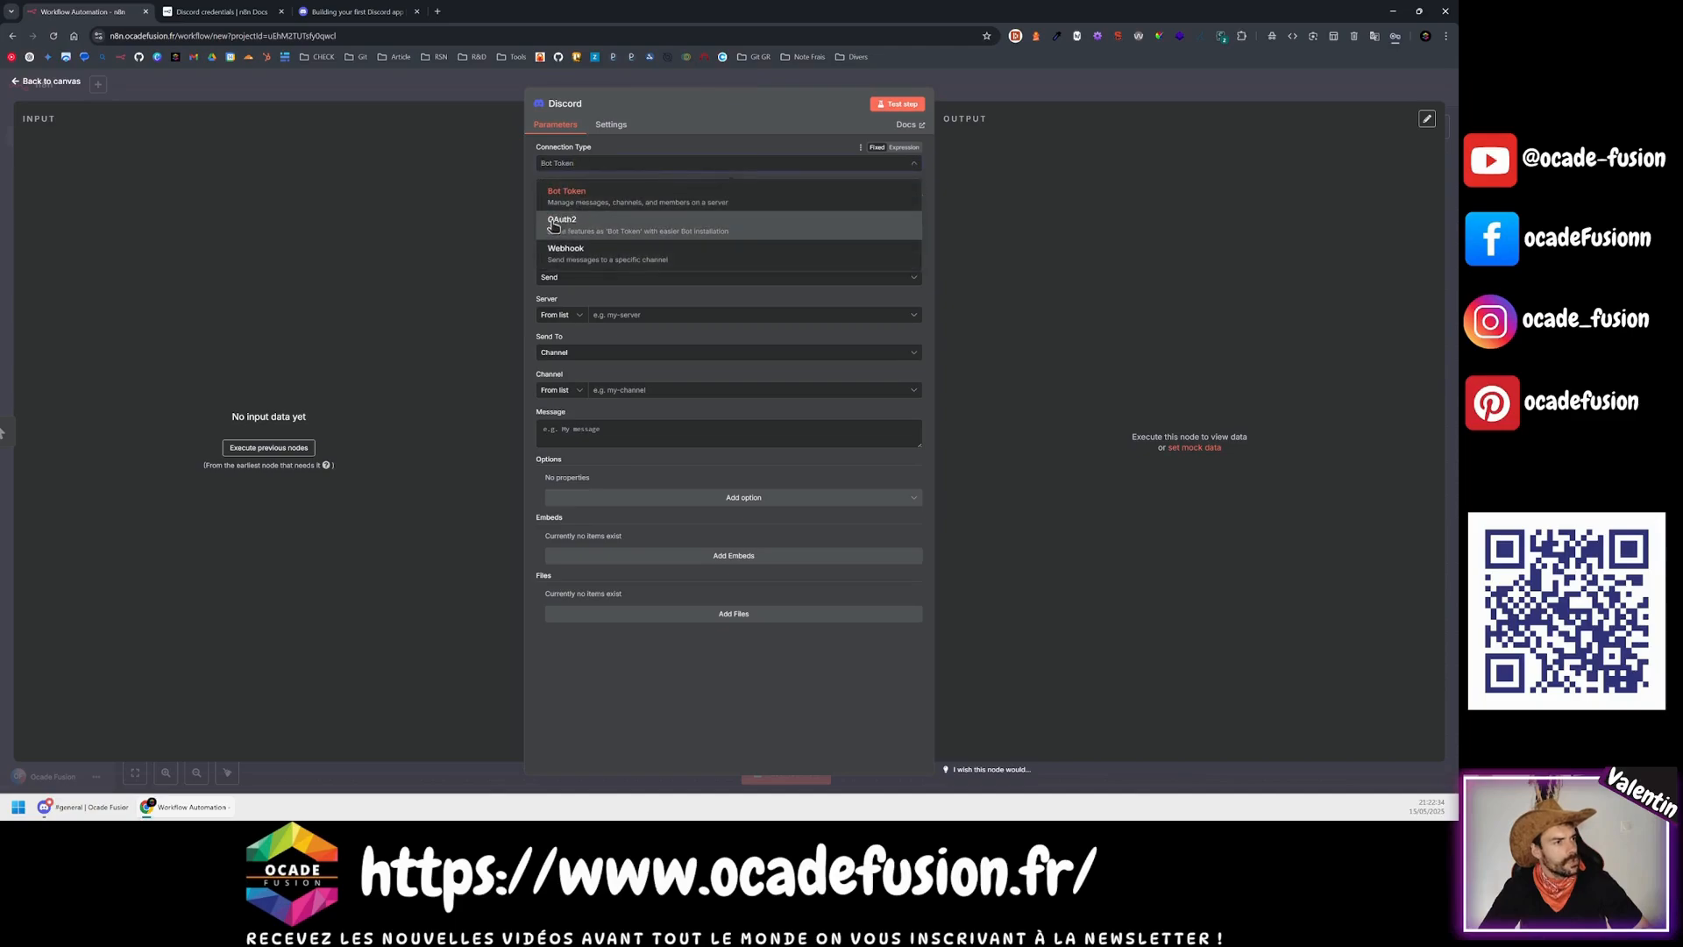
click(585, 215)
click(594, 197)
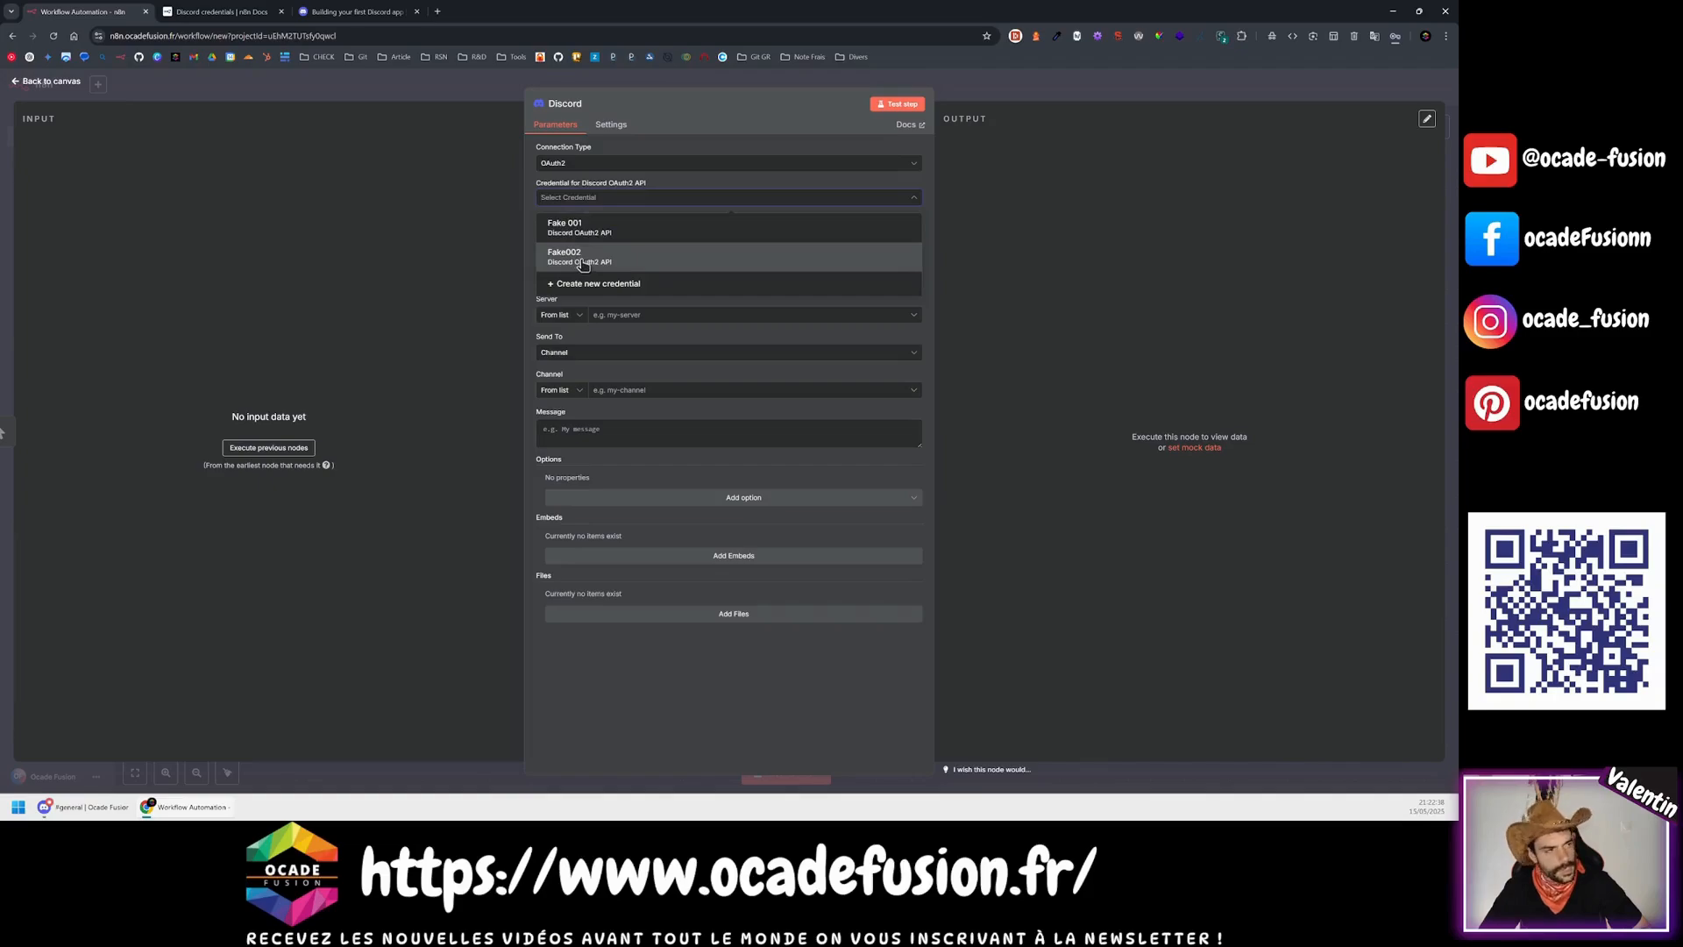
click(579, 260)
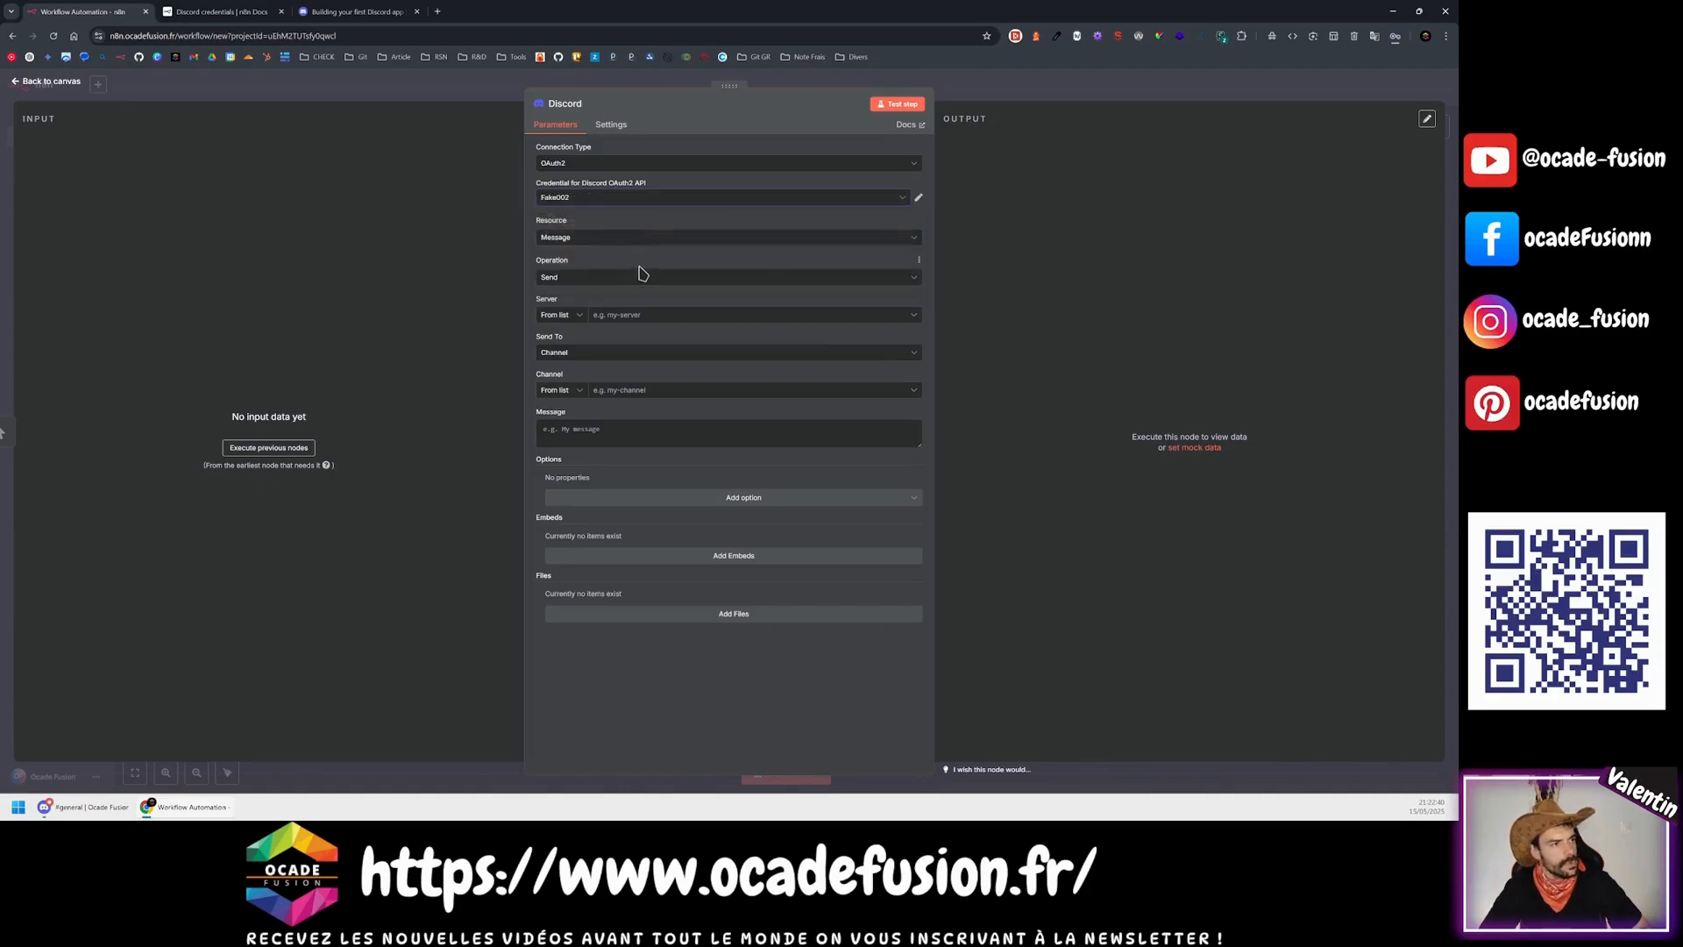
click(613, 315)
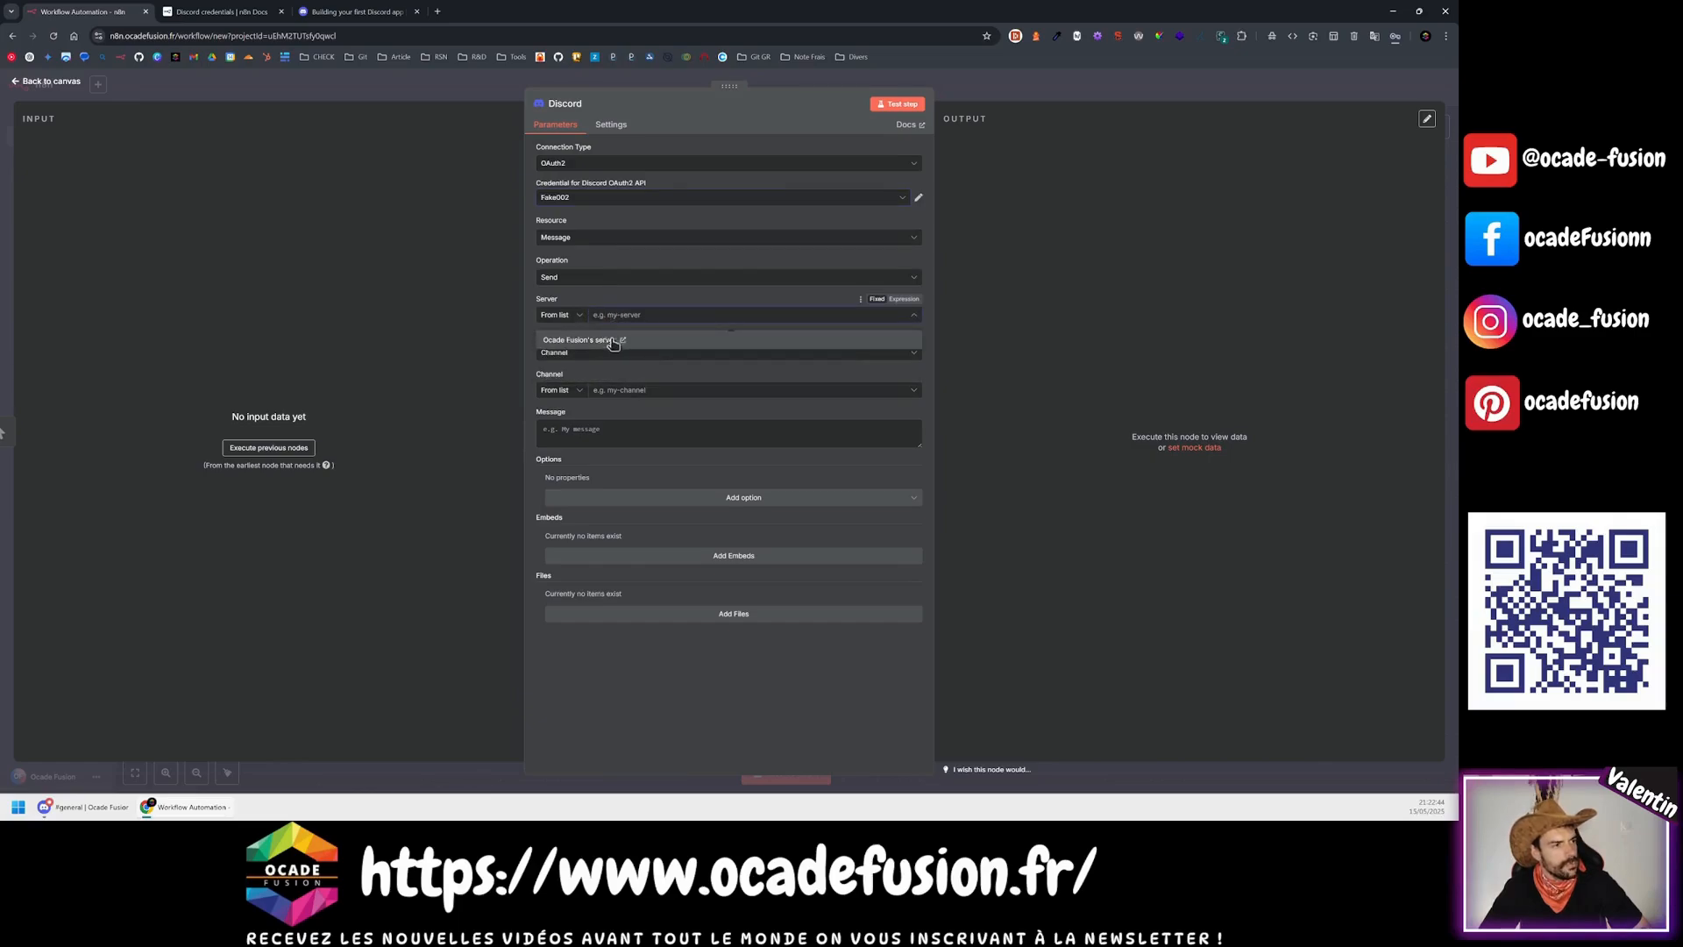
click(576, 341)
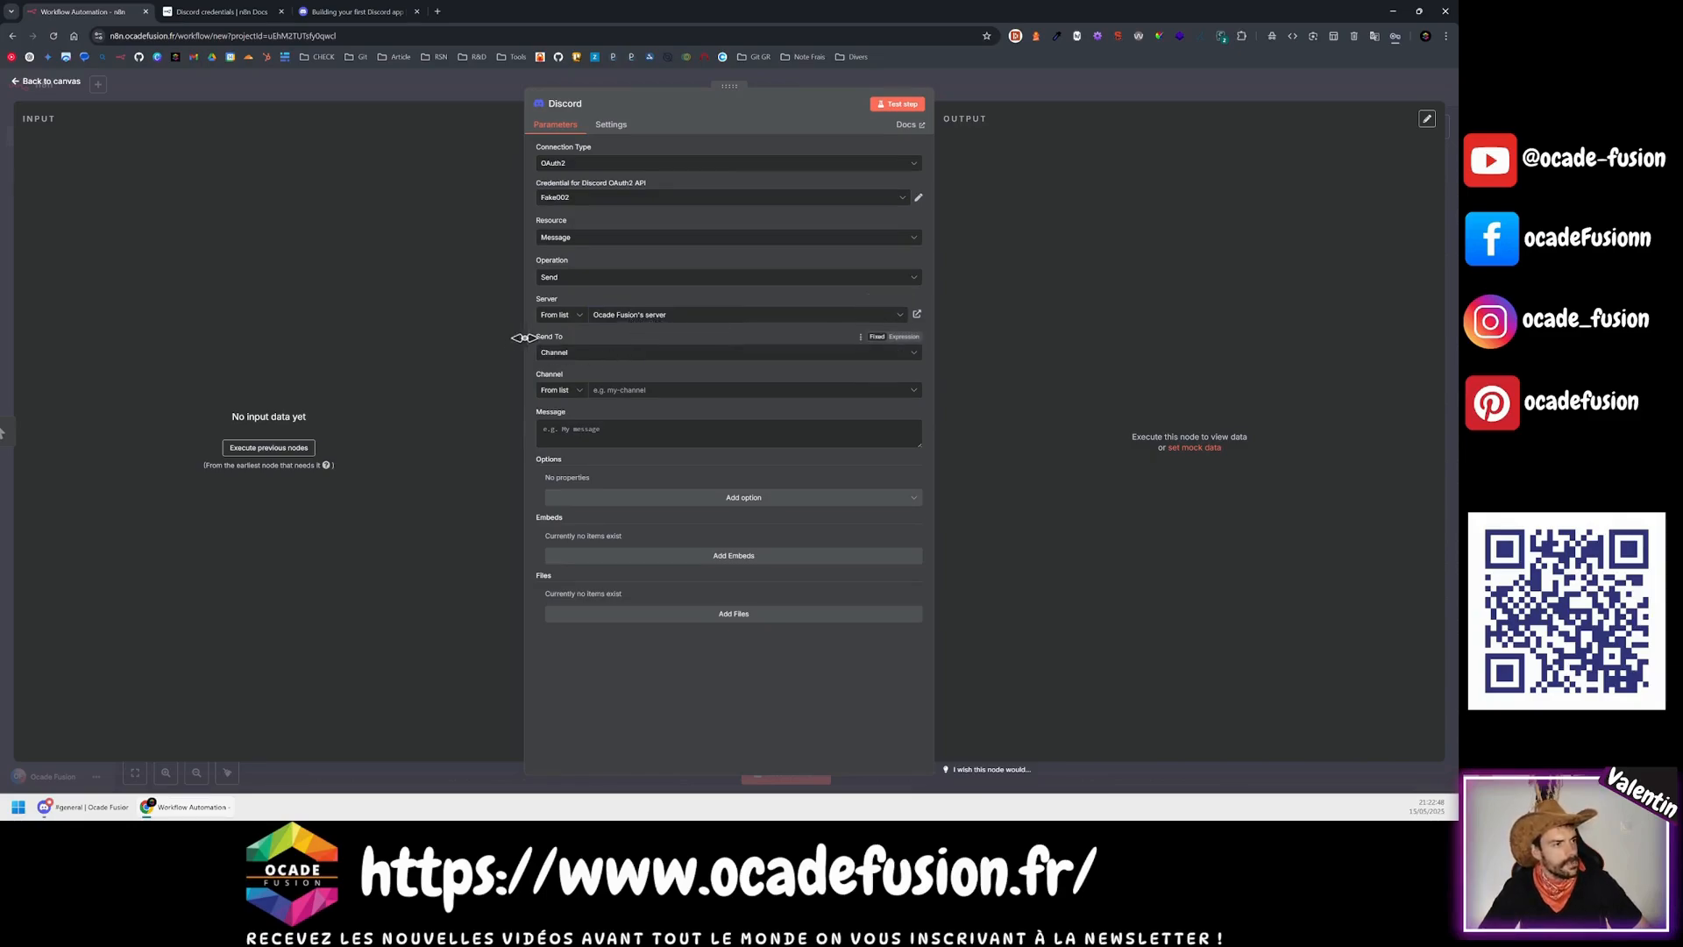
click(588, 352)
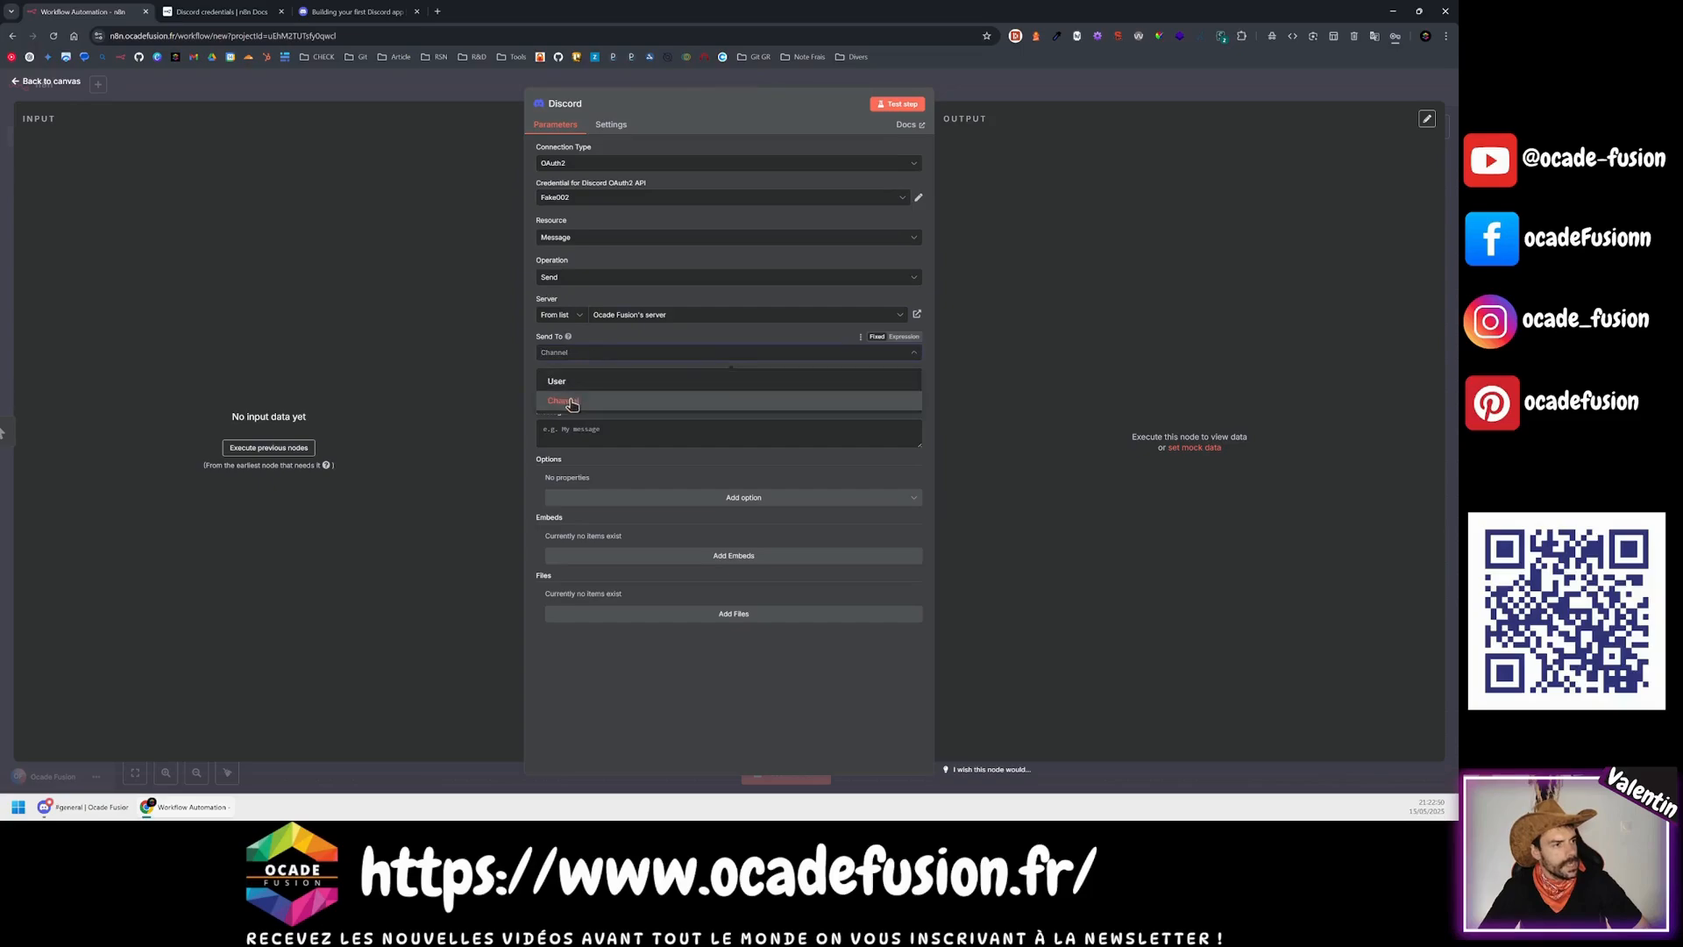
click(572, 402)
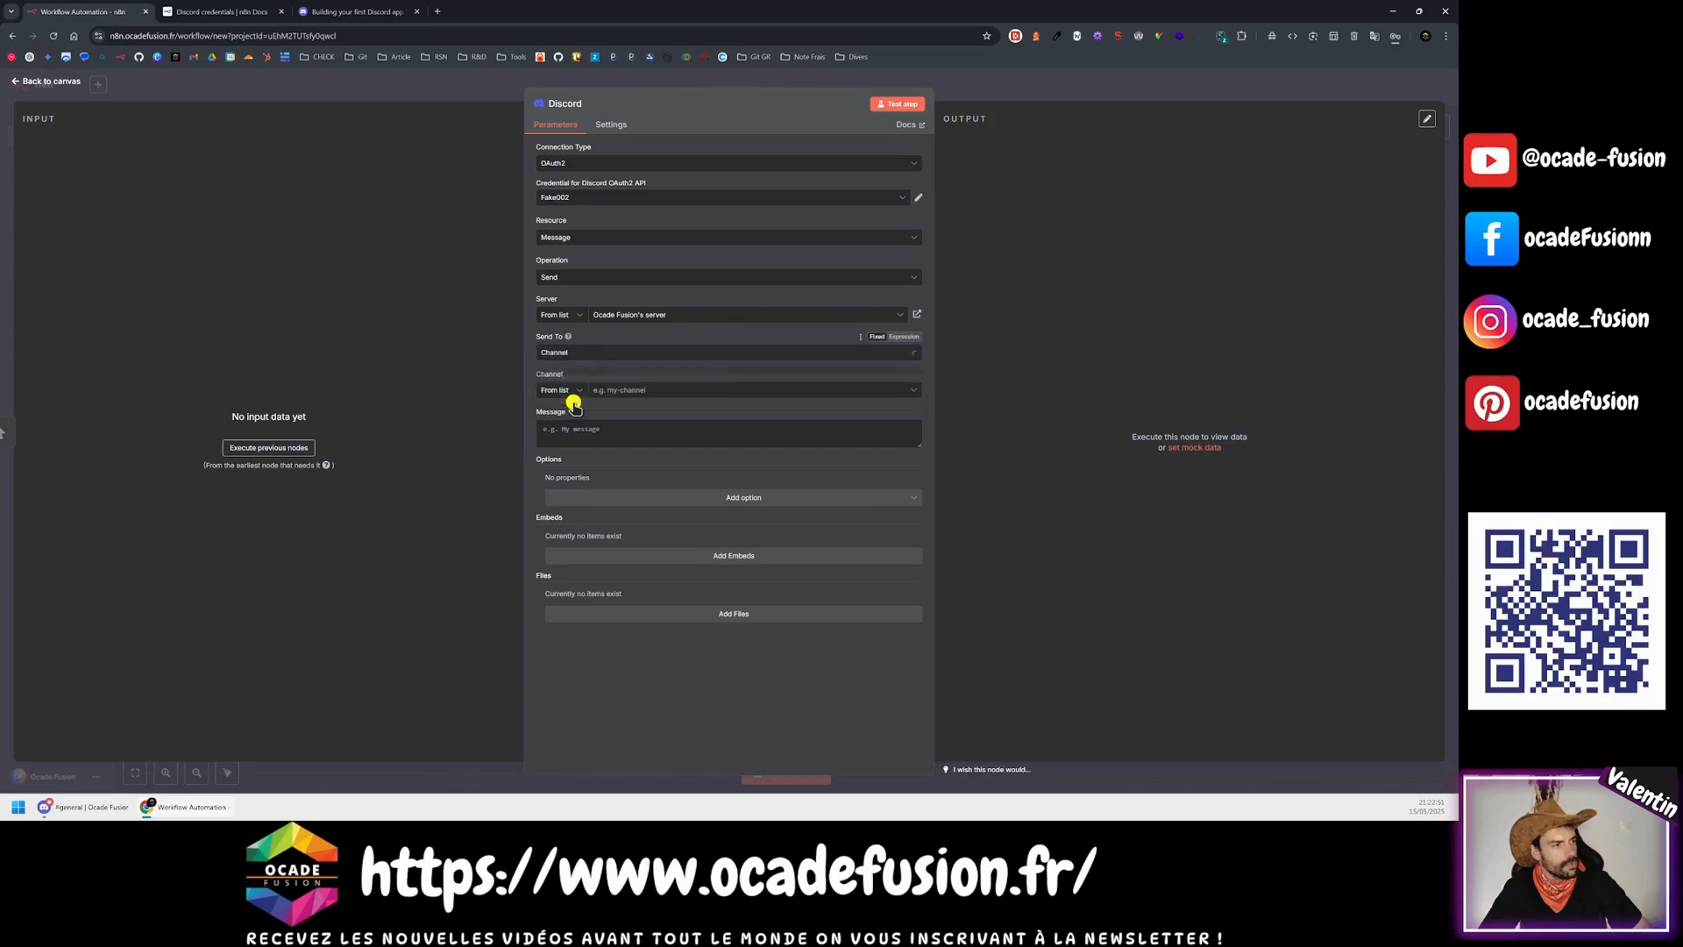
click(617, 389)
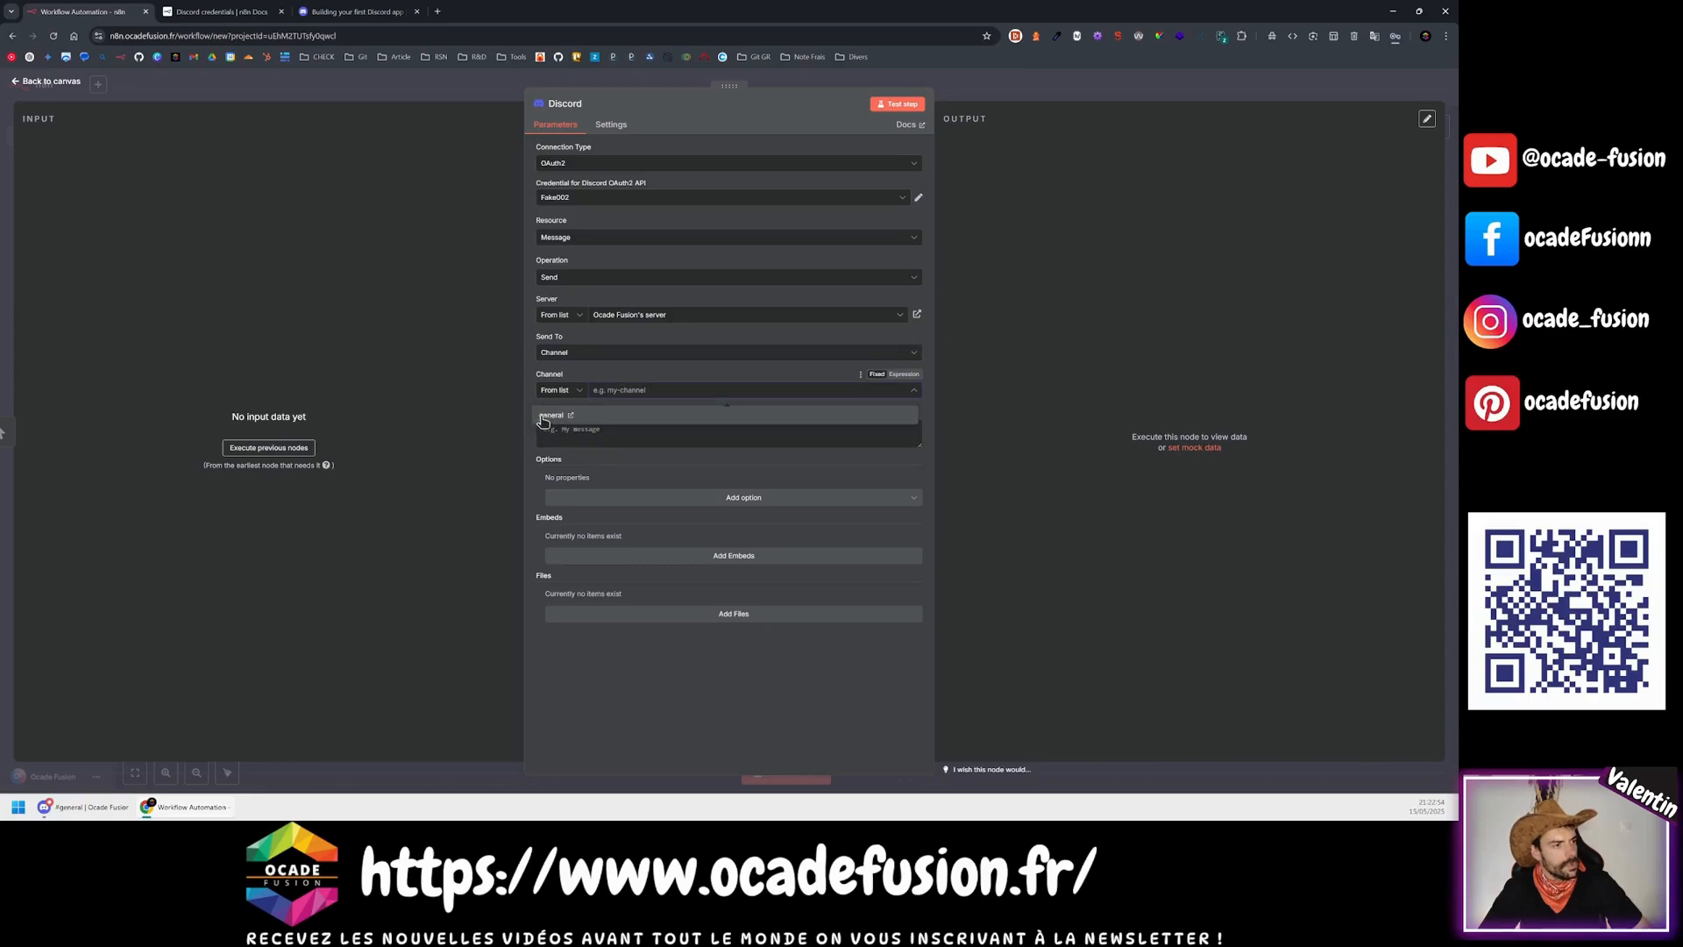
click(569, 420)
Step: Enter "Coucou c'est nous !" as the message without extra options and test the Discord node
click(598, 438)
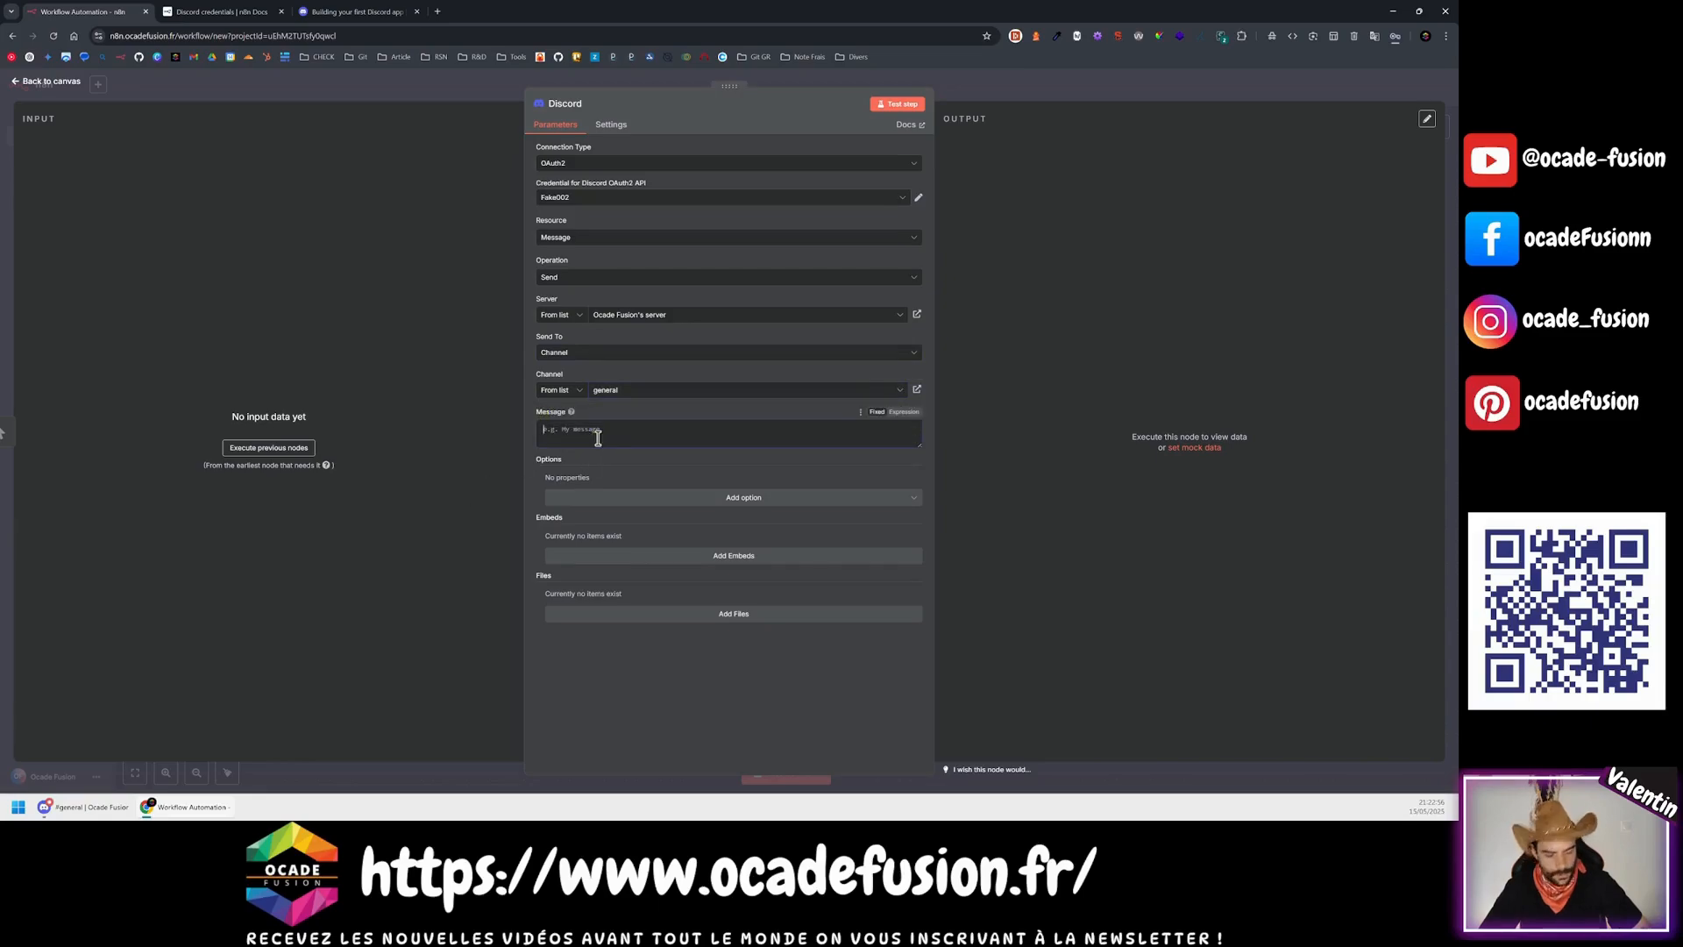
text(Coucou c'est nous !)
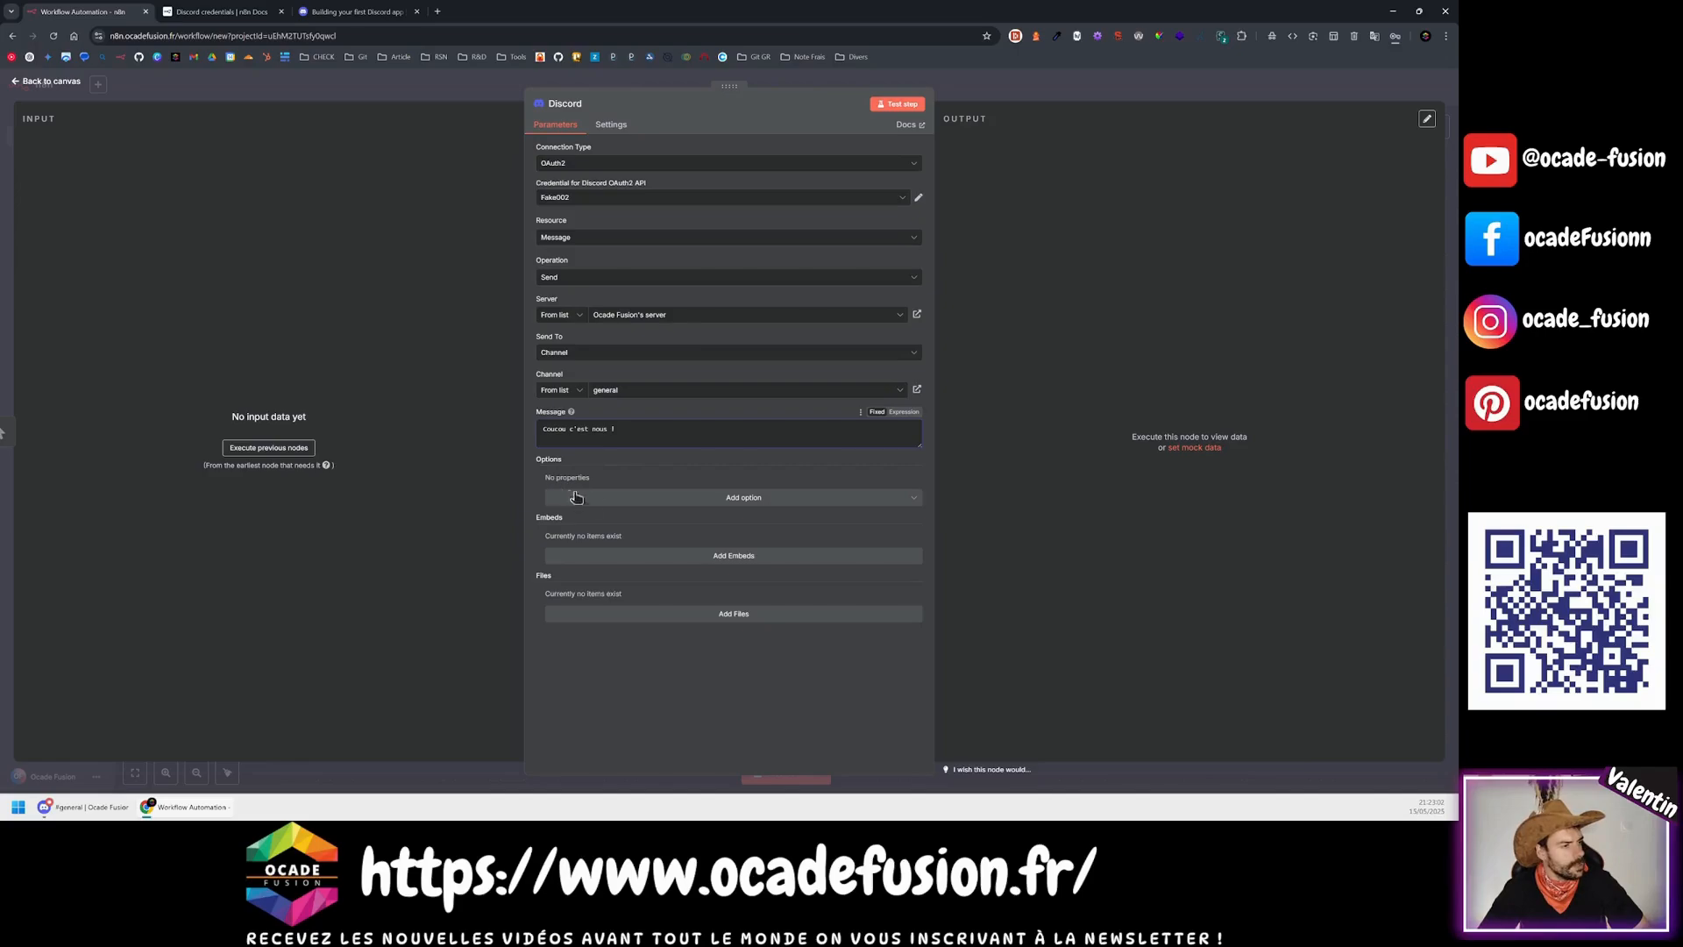
click(722, 501)
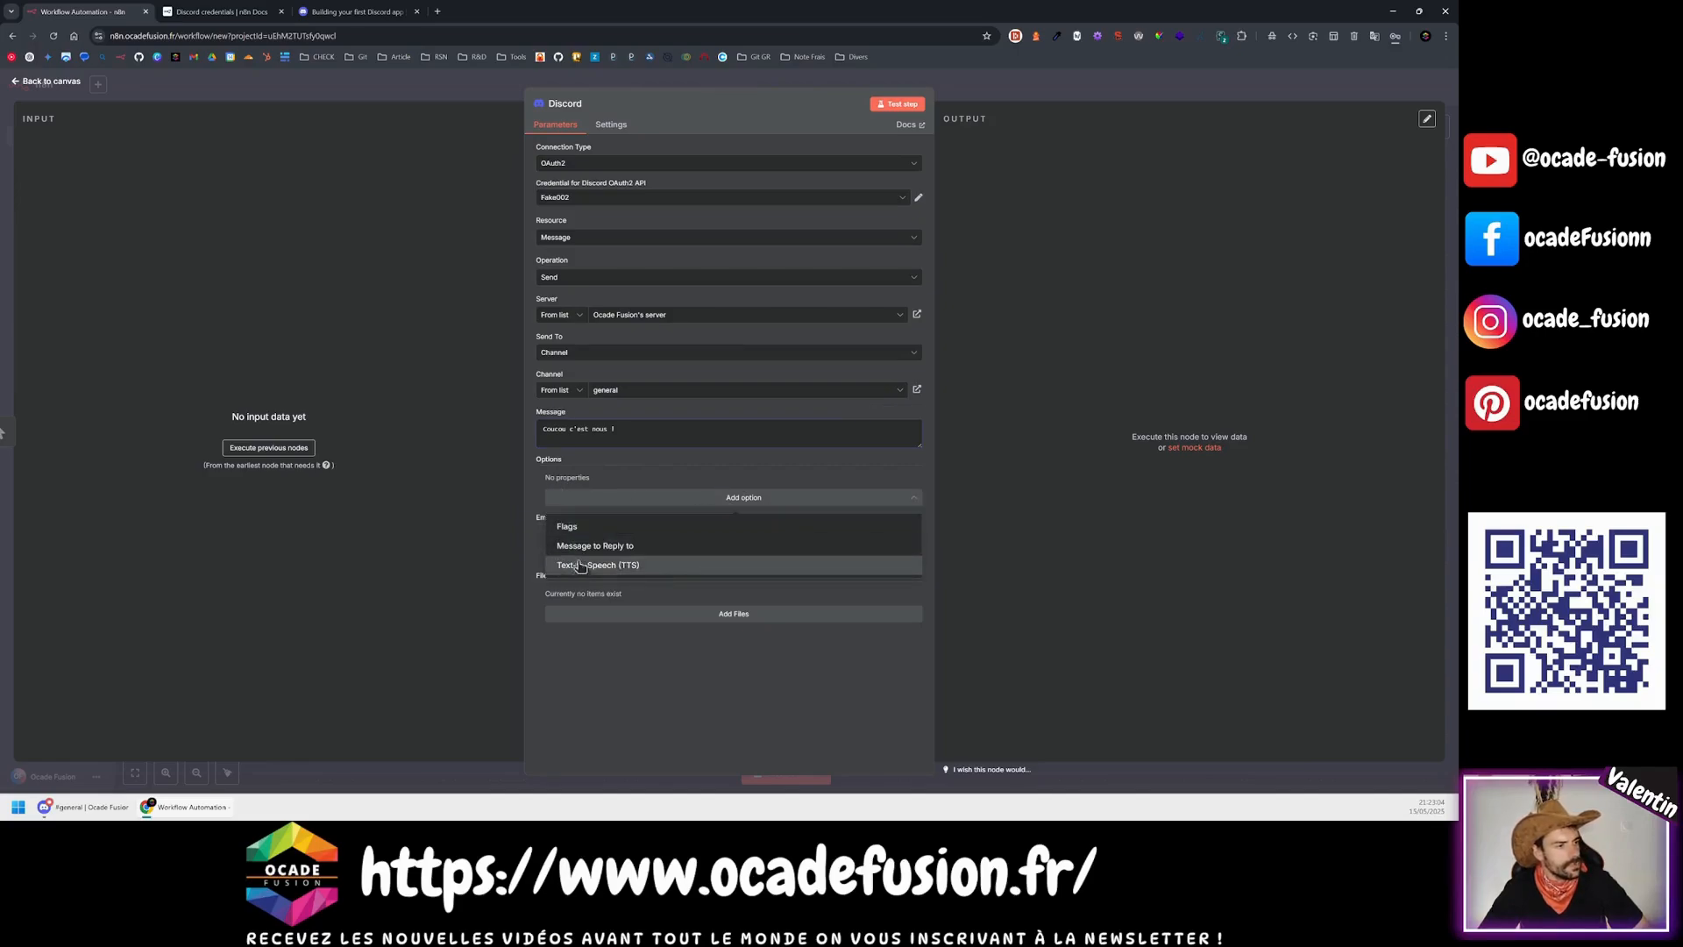
click(593, 714)
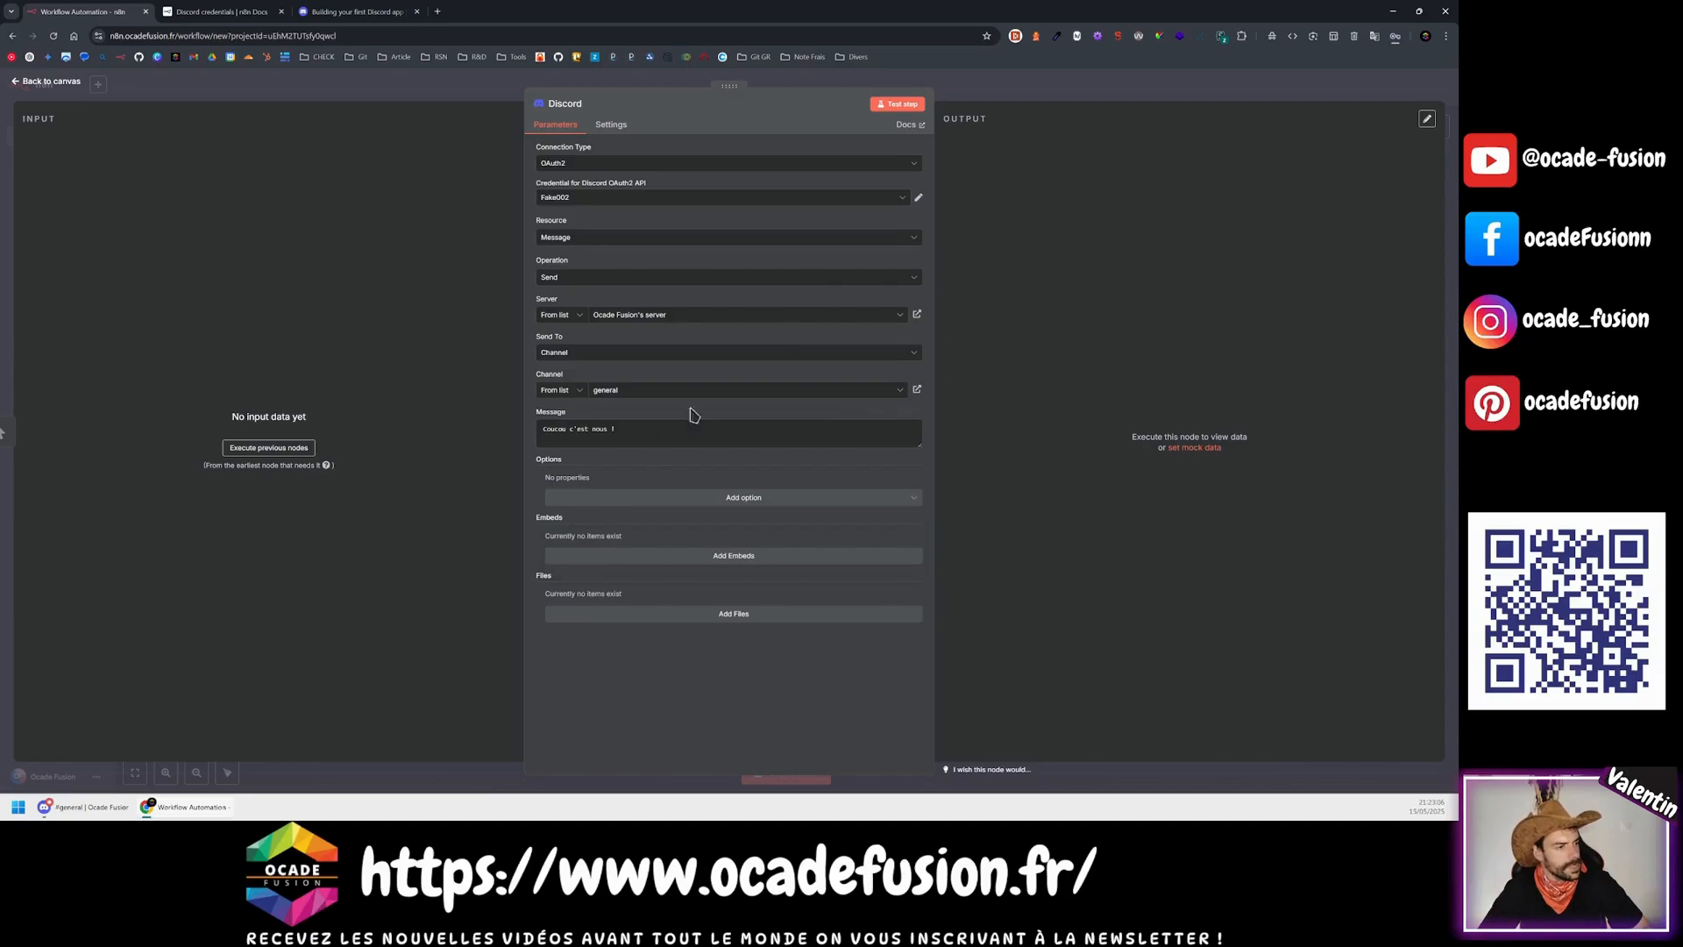
click(894, 105)
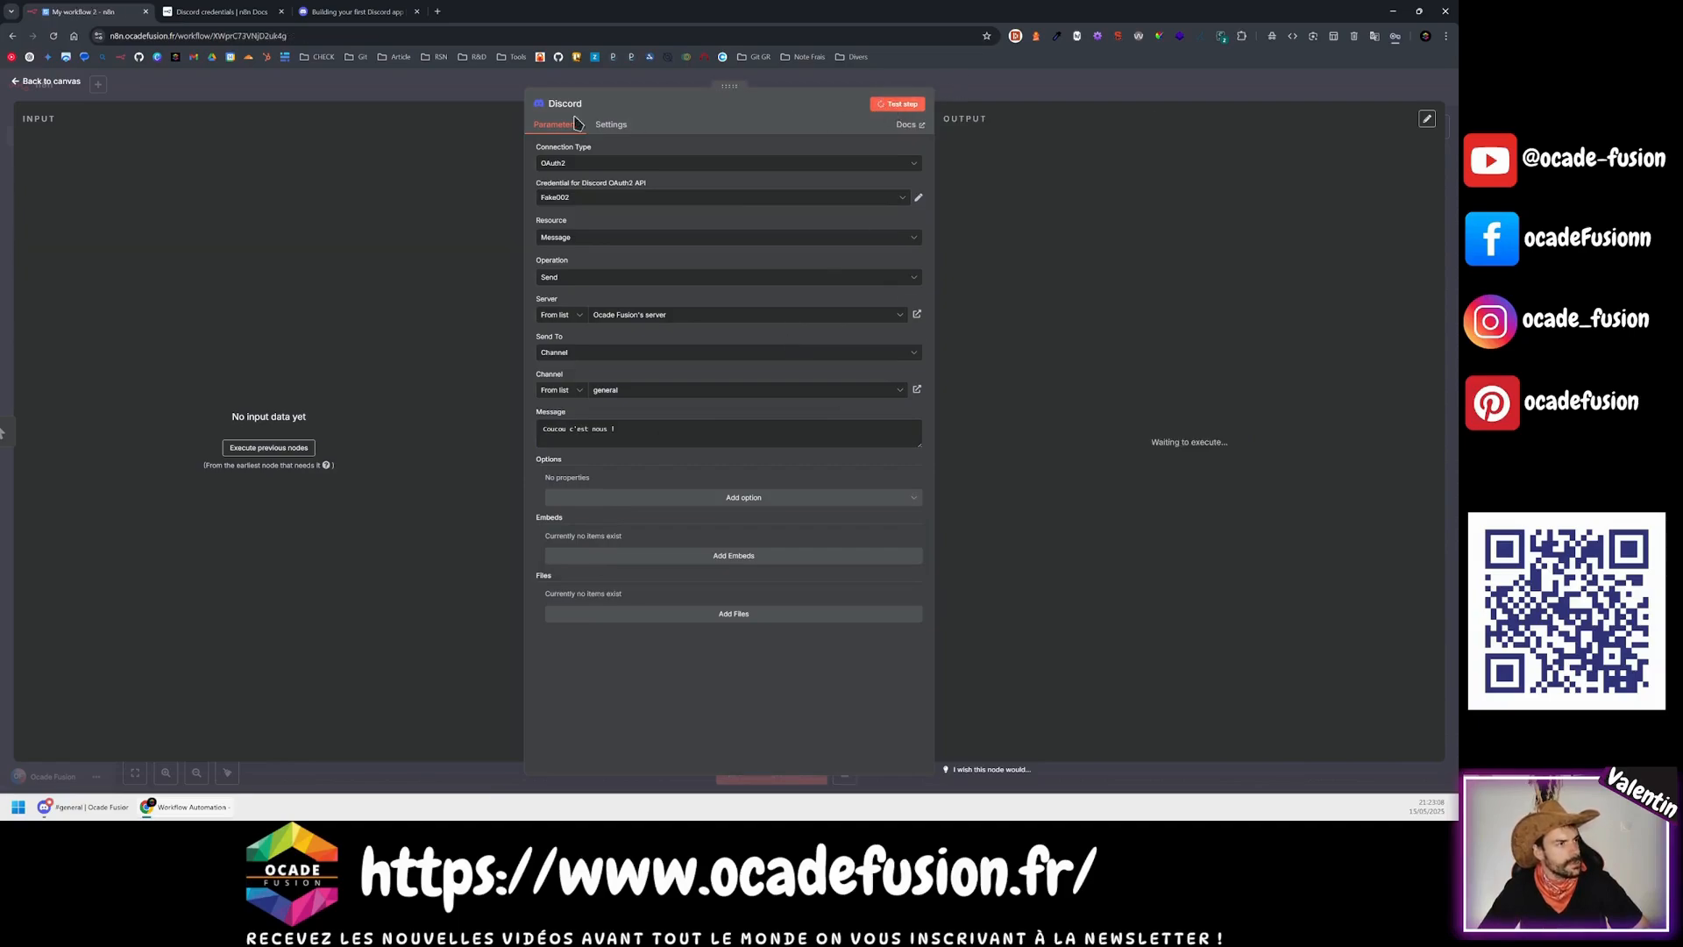
Step: Switch to the Discord app and check the general text channel for the bot's message, leaving the voice channel if joined
click(80, 816)
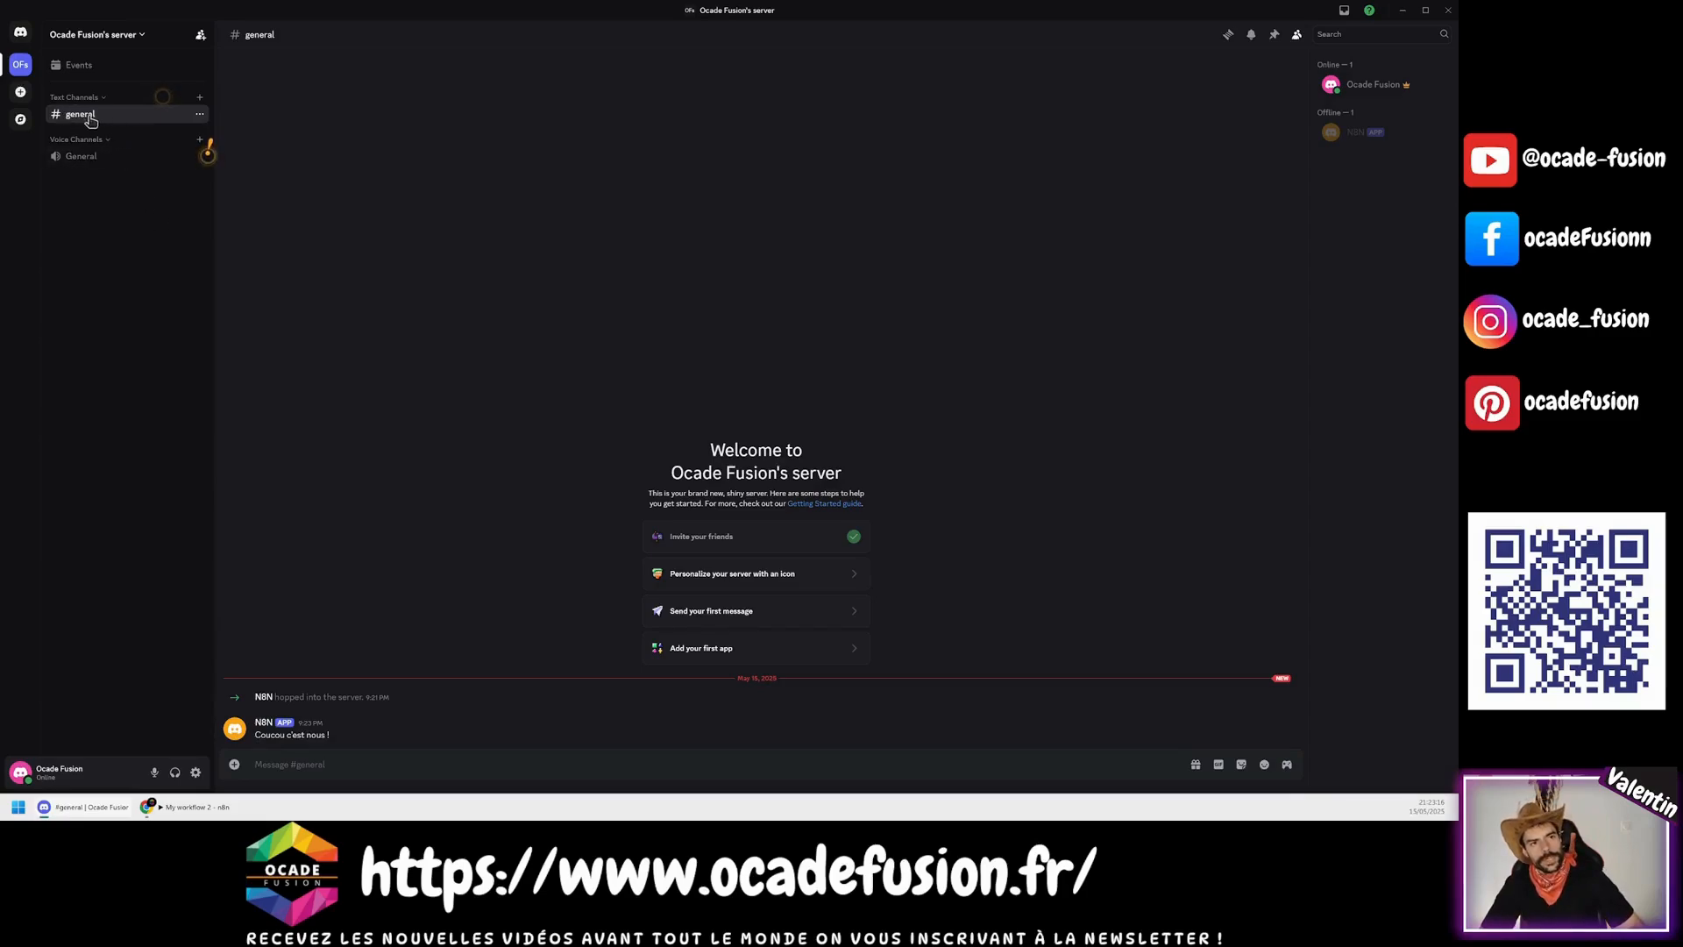
click(81, 156)
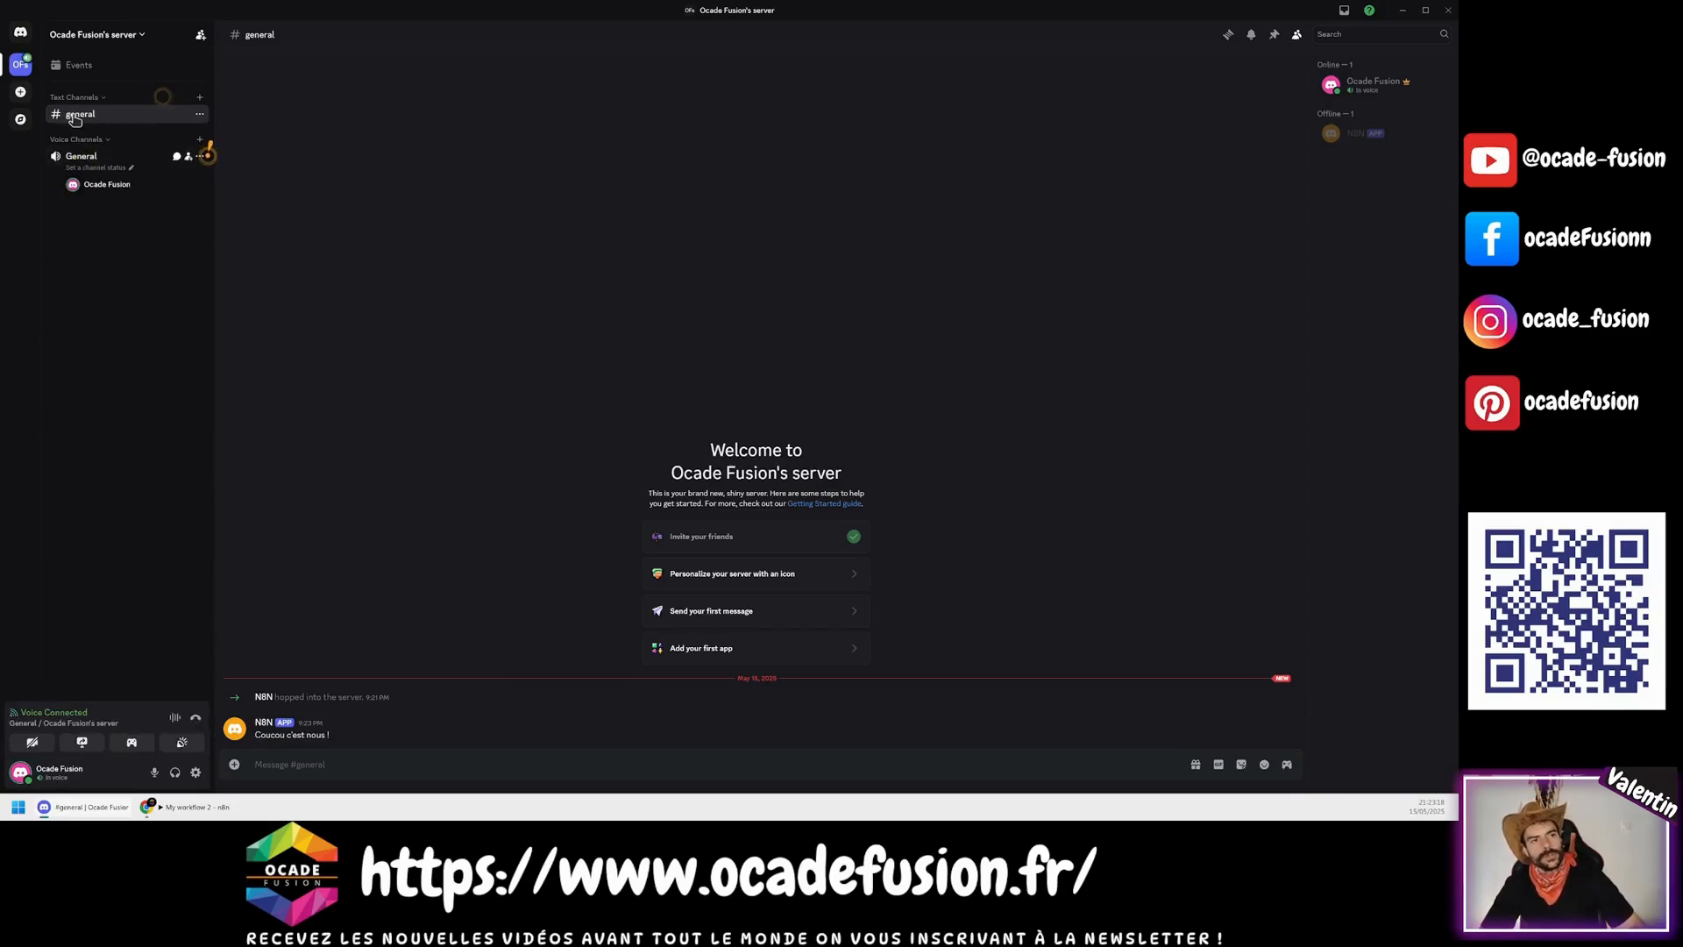
click(196, 718)
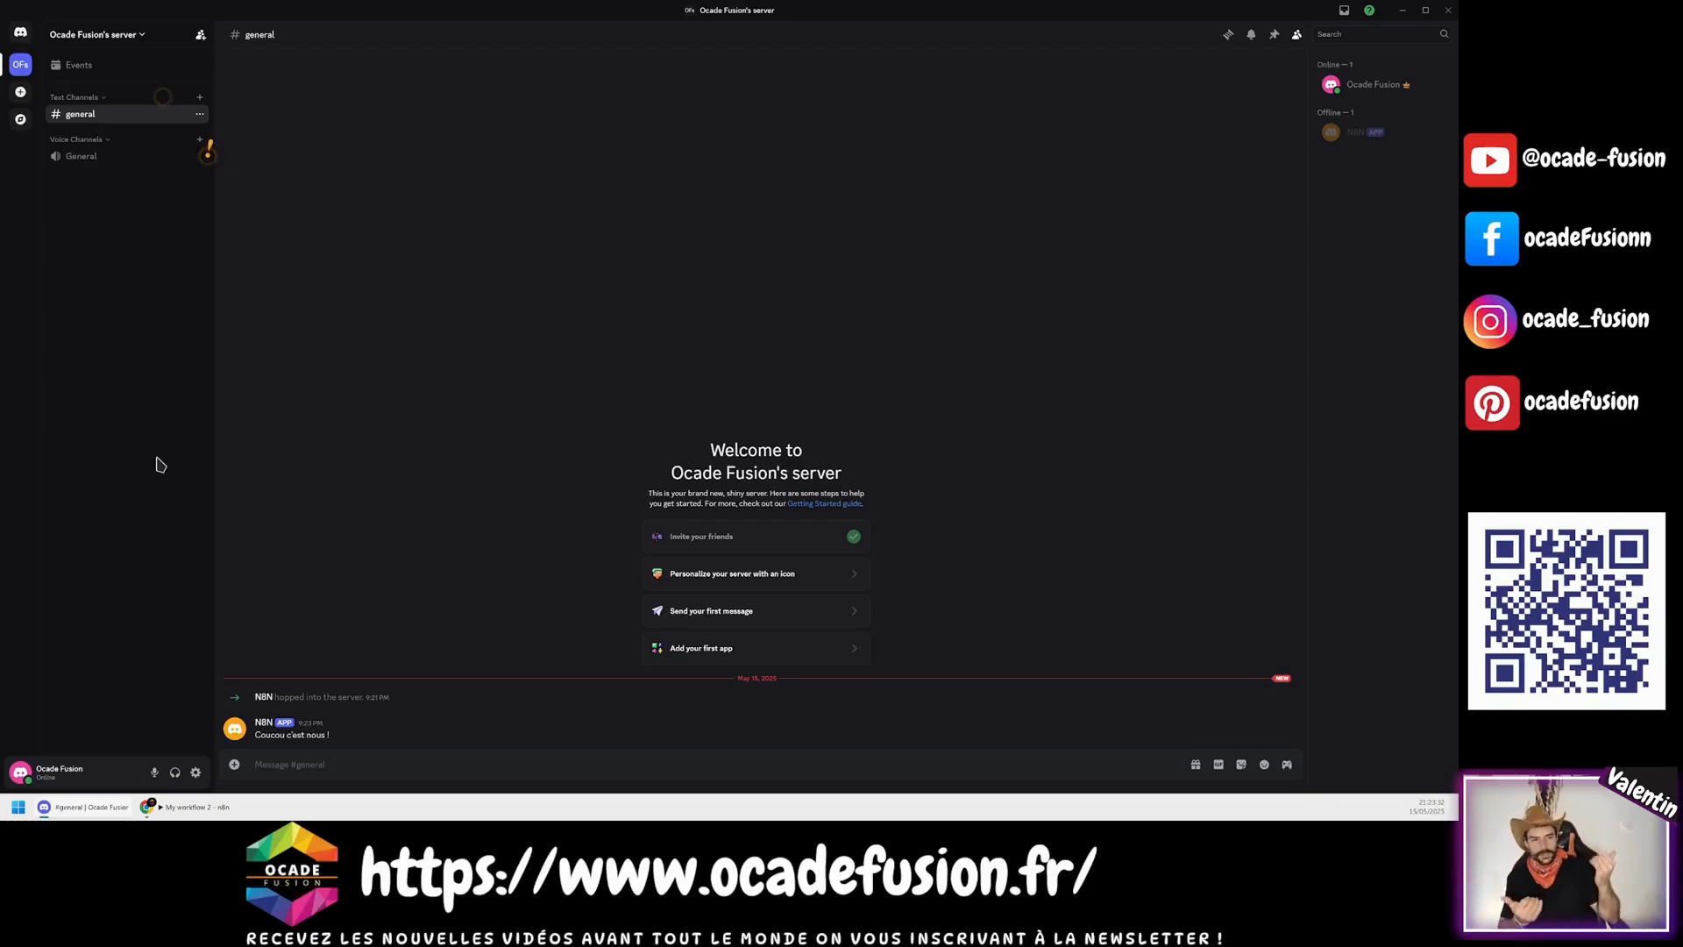
Step: Switch back to n8n in the browser and list the servers available to the Discord node
click(204, 810)
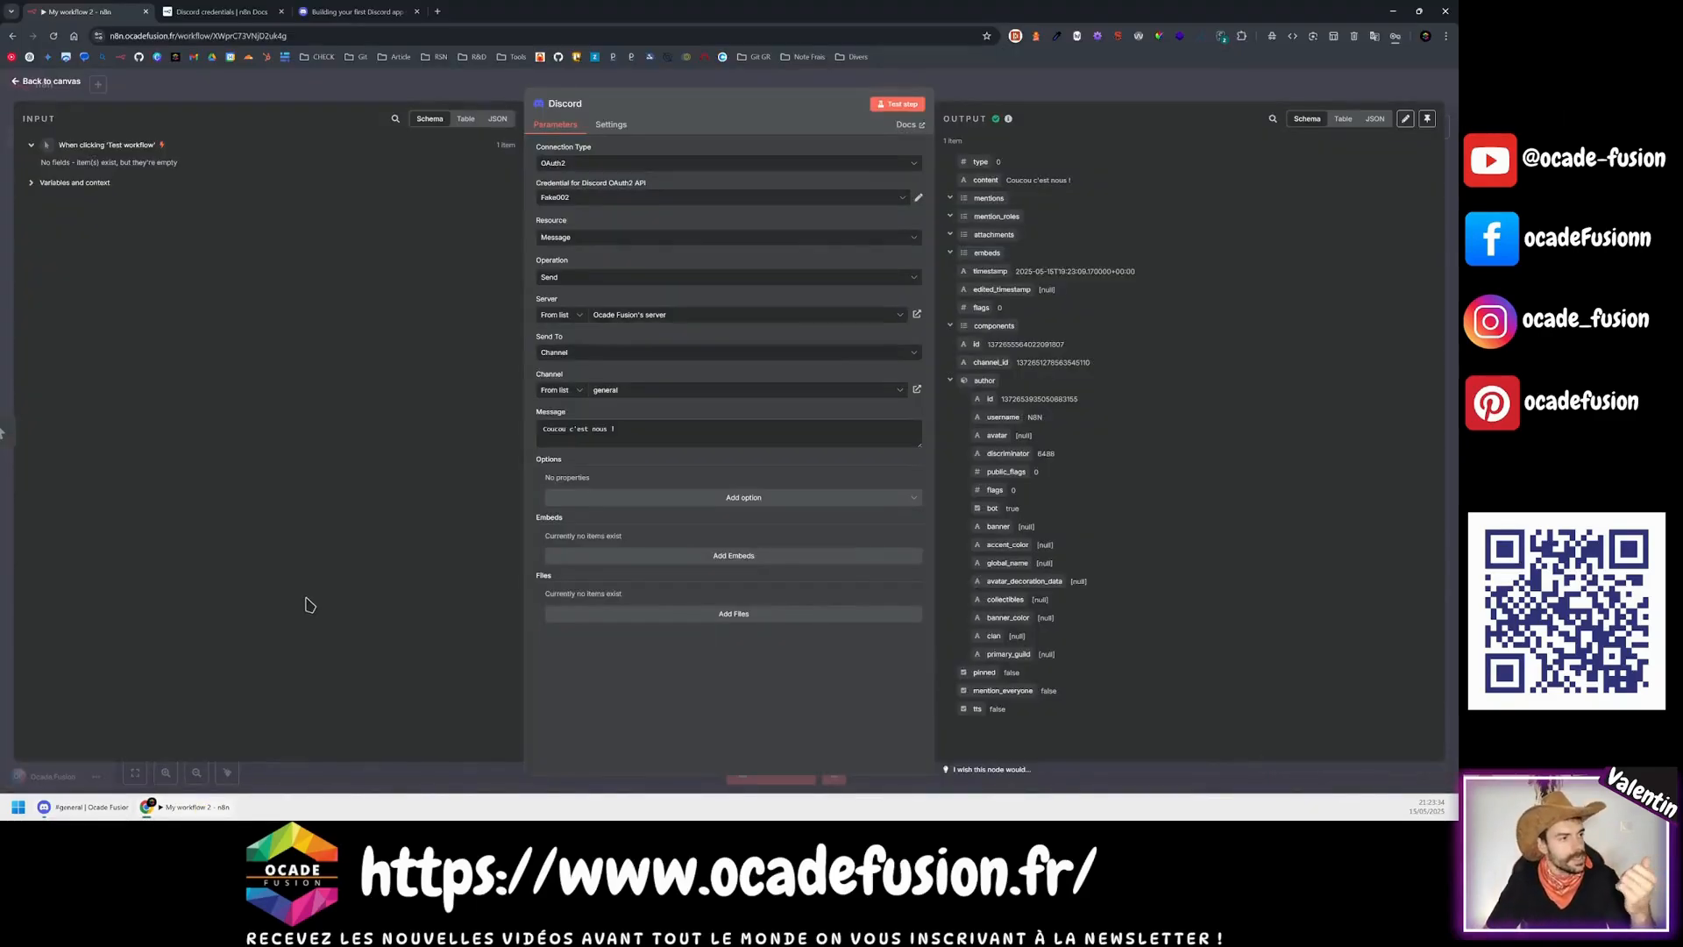
click(625, 320)
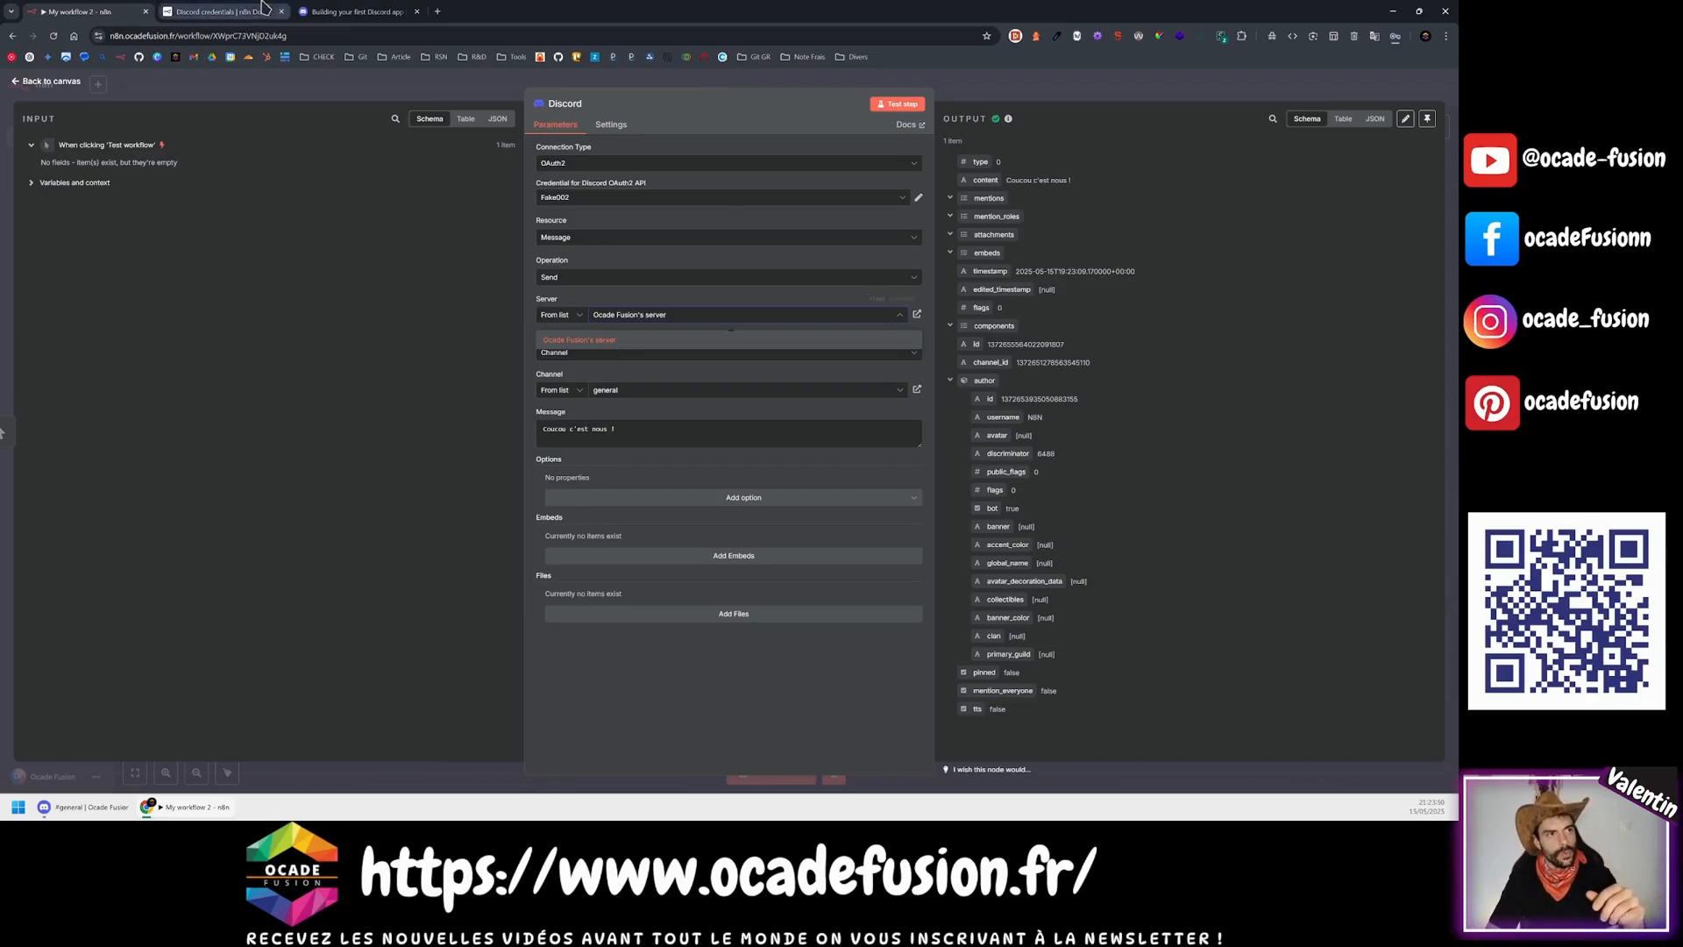
Step: Review the N8N application's OAuth2 scopes and its Bot authorization and privileged intent settings in the Discord Developer Portal
click(355, 12)
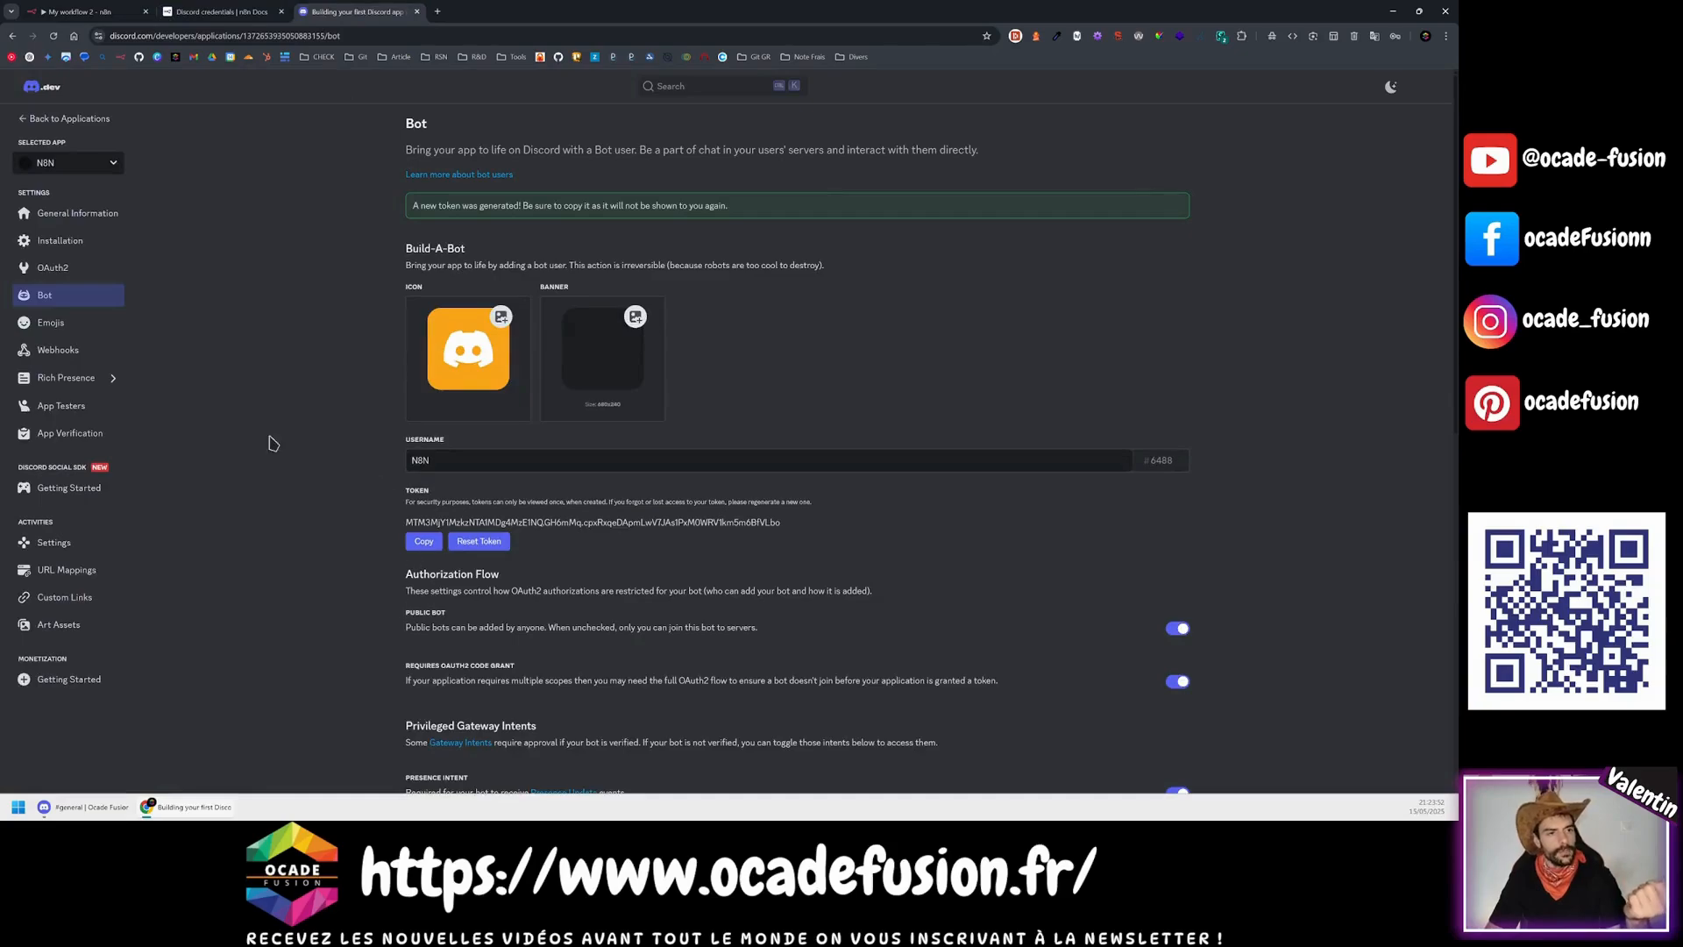
click(69, 273)
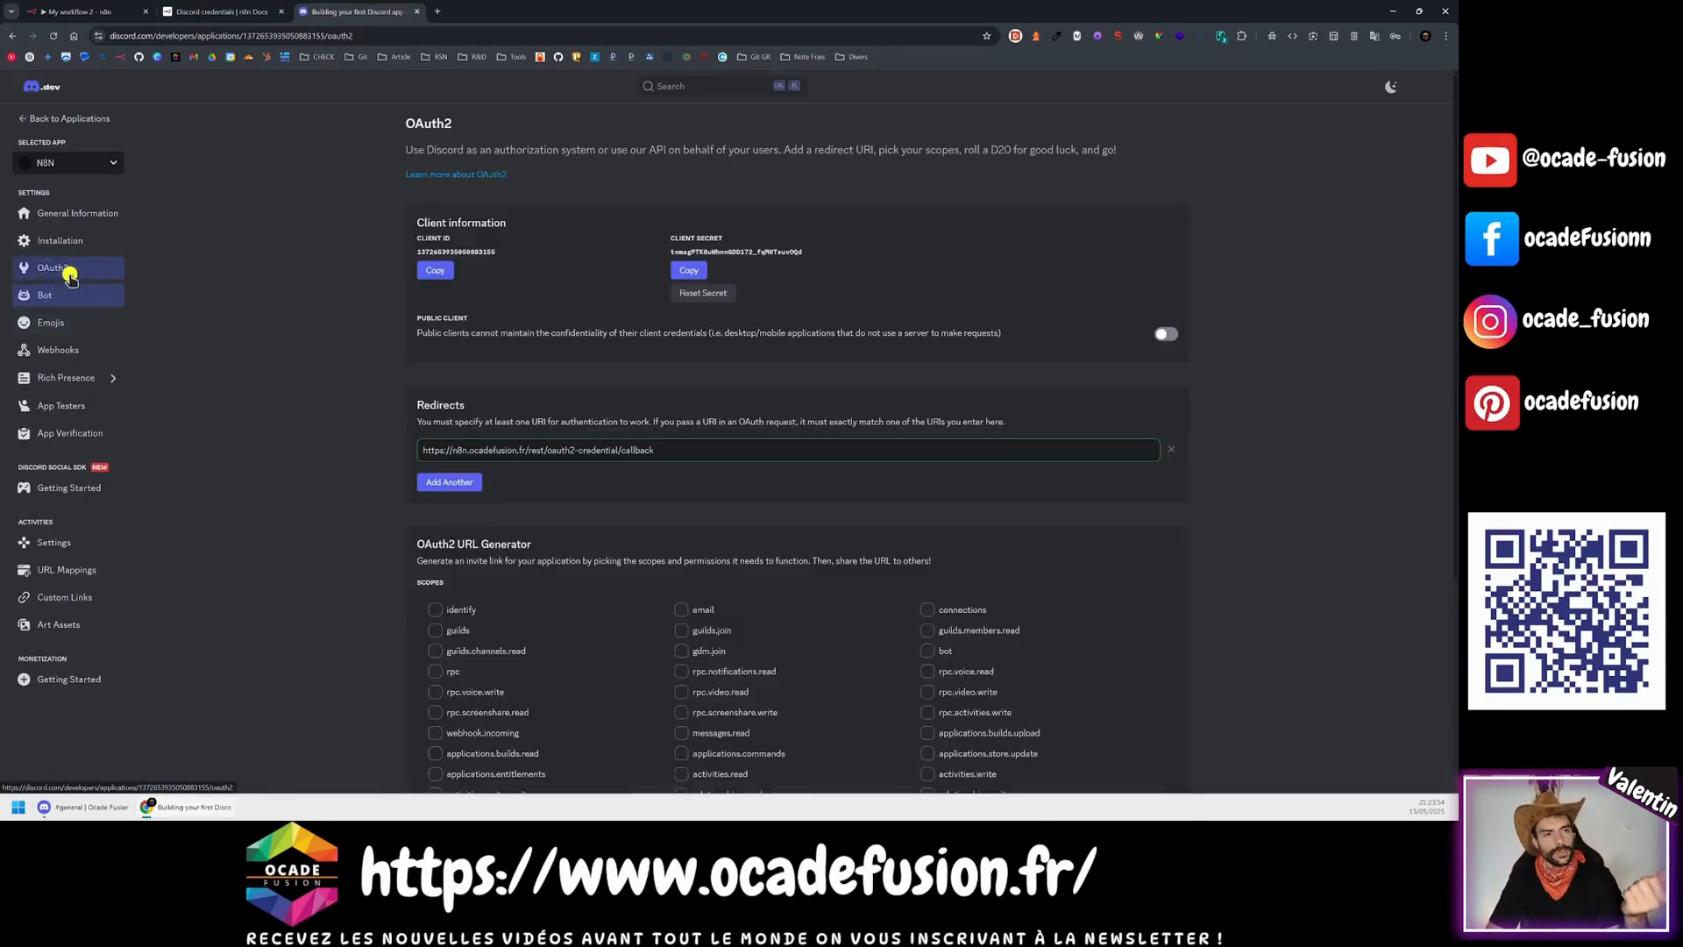
scroll(452, 440, down, 3)
scroll(474, 639, down, 1)
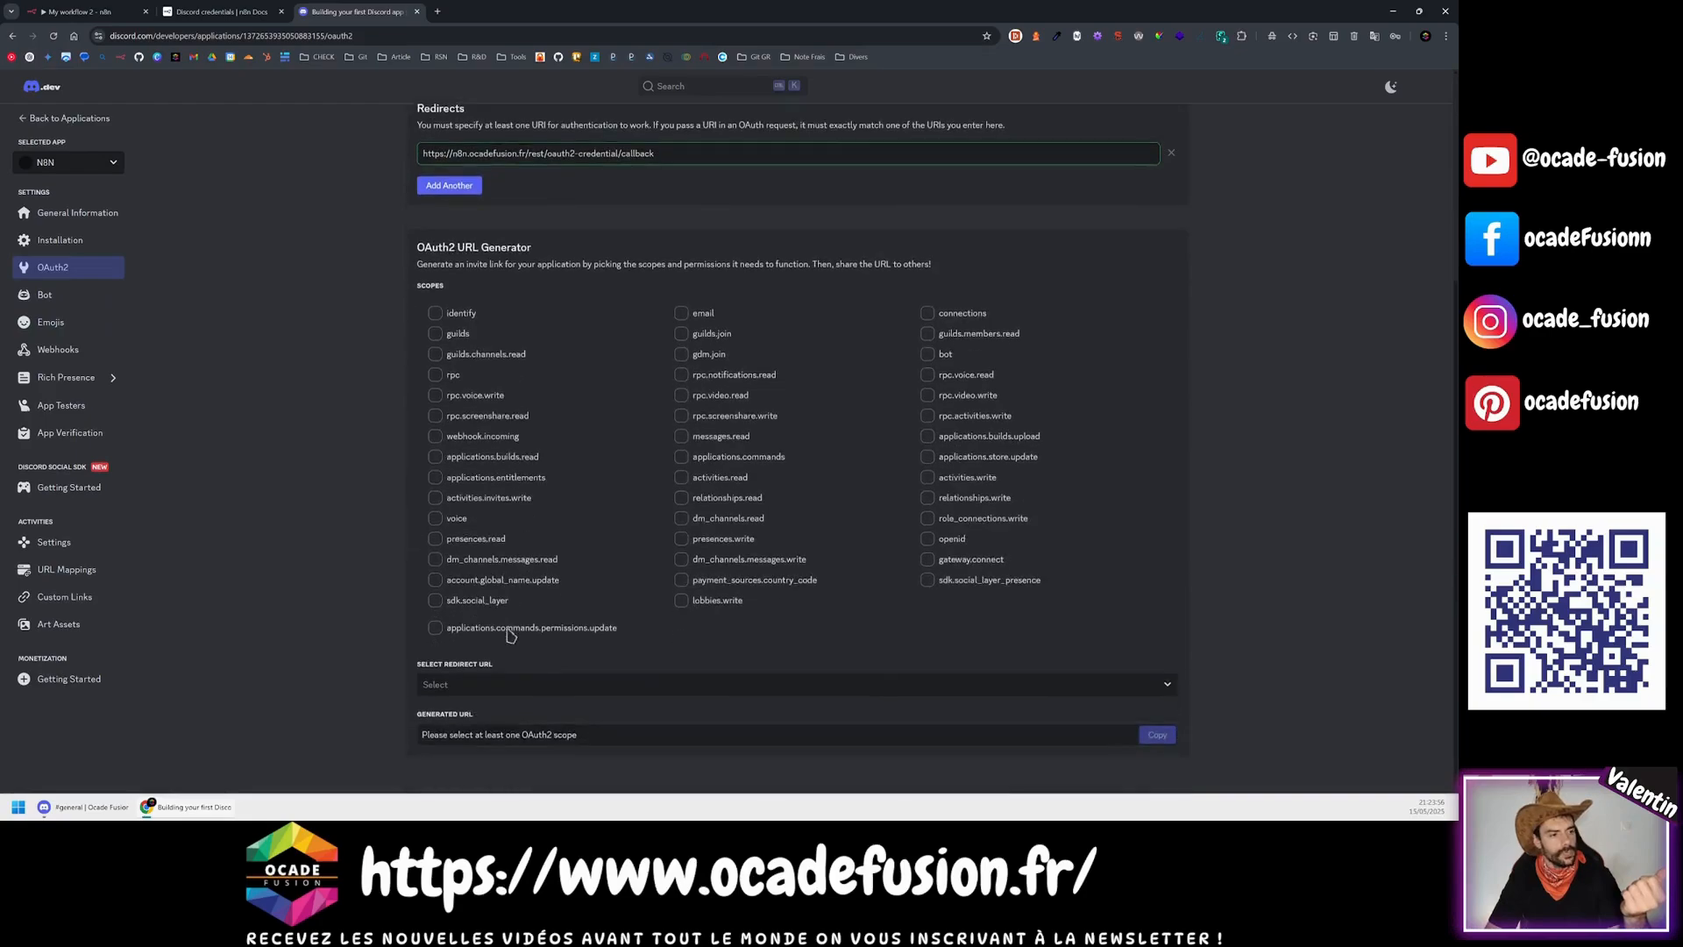
click(43, 296)
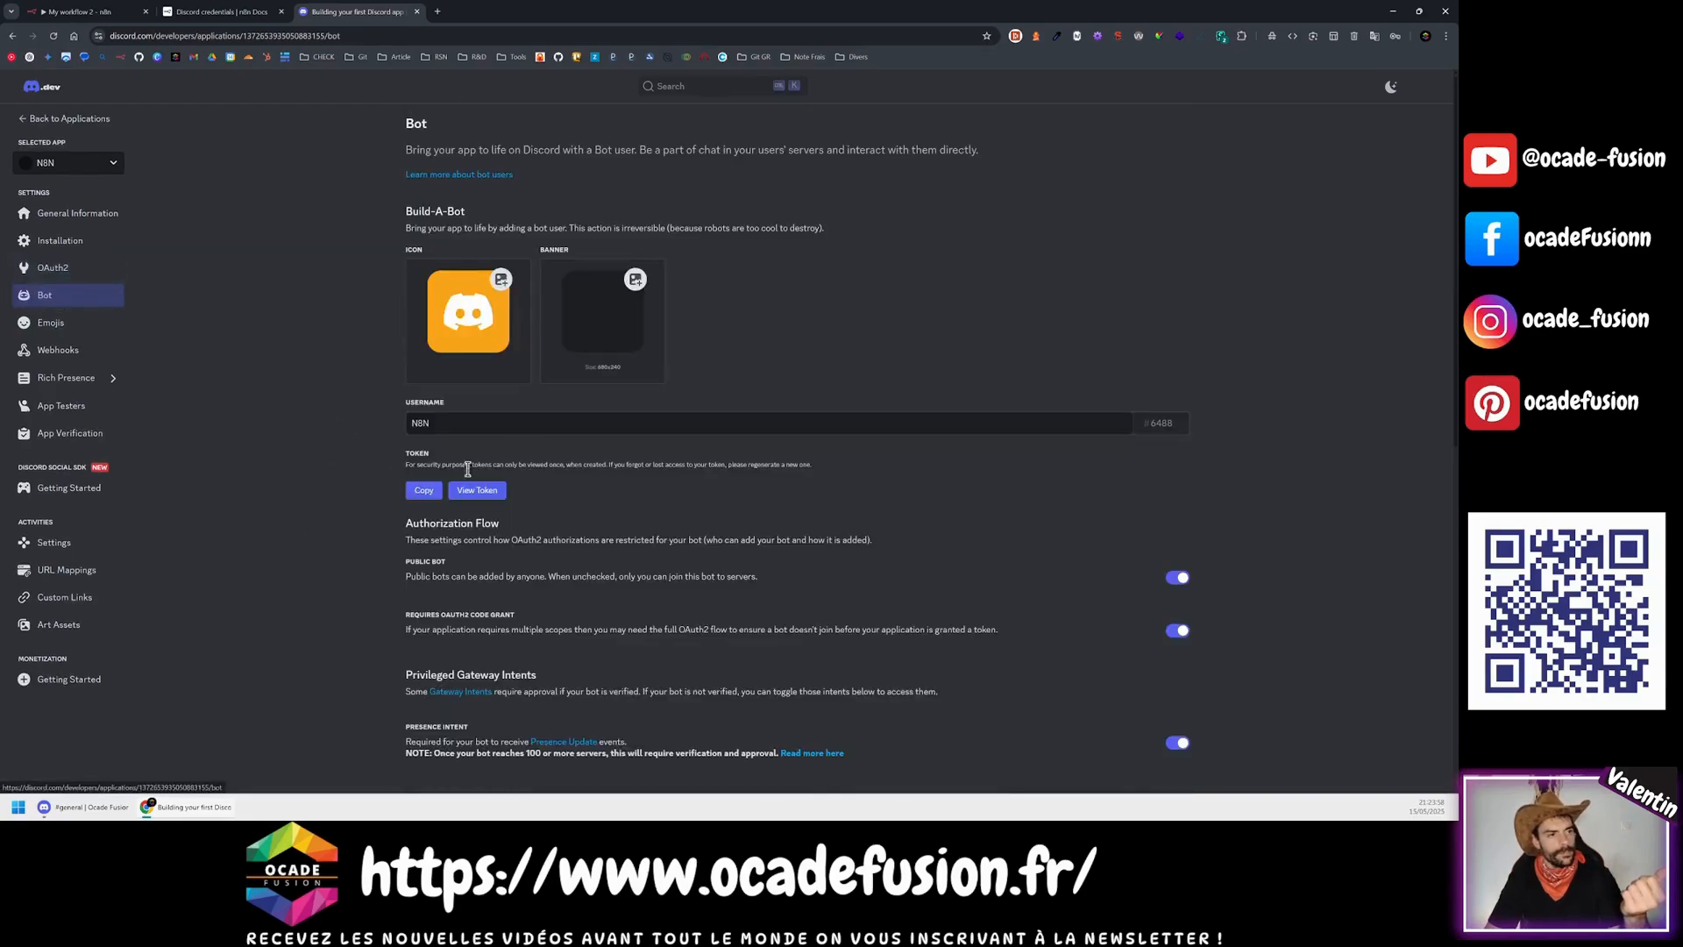
scroll(327, 485, down, 3)
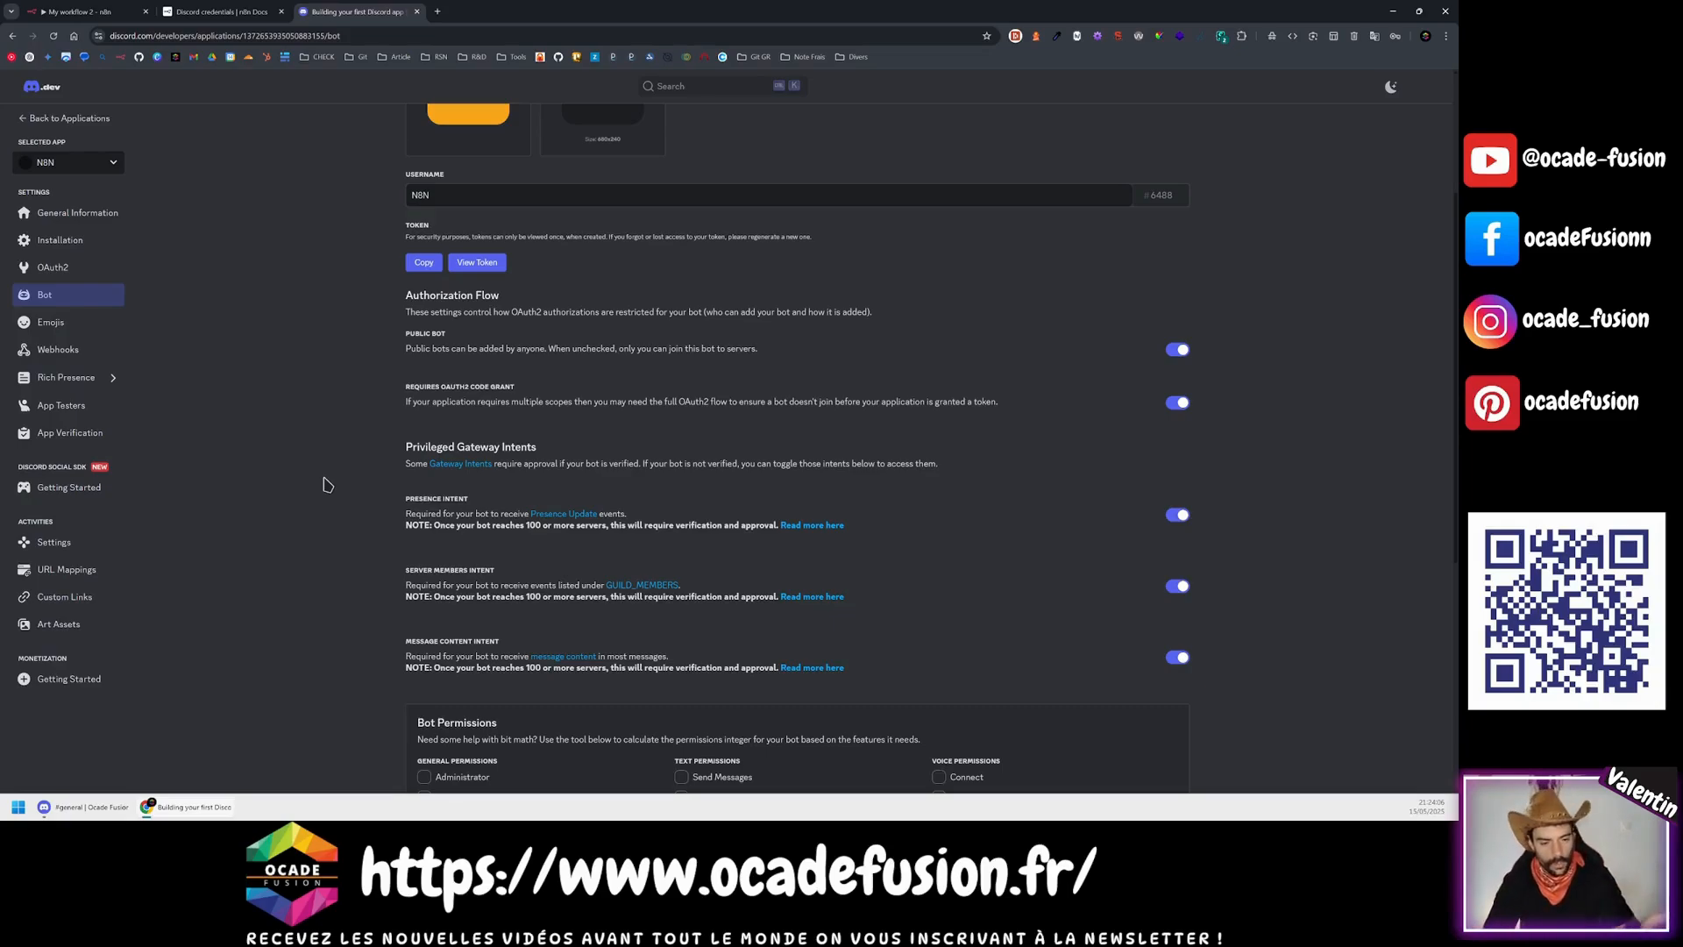
scroll(200, 396, up, 3)
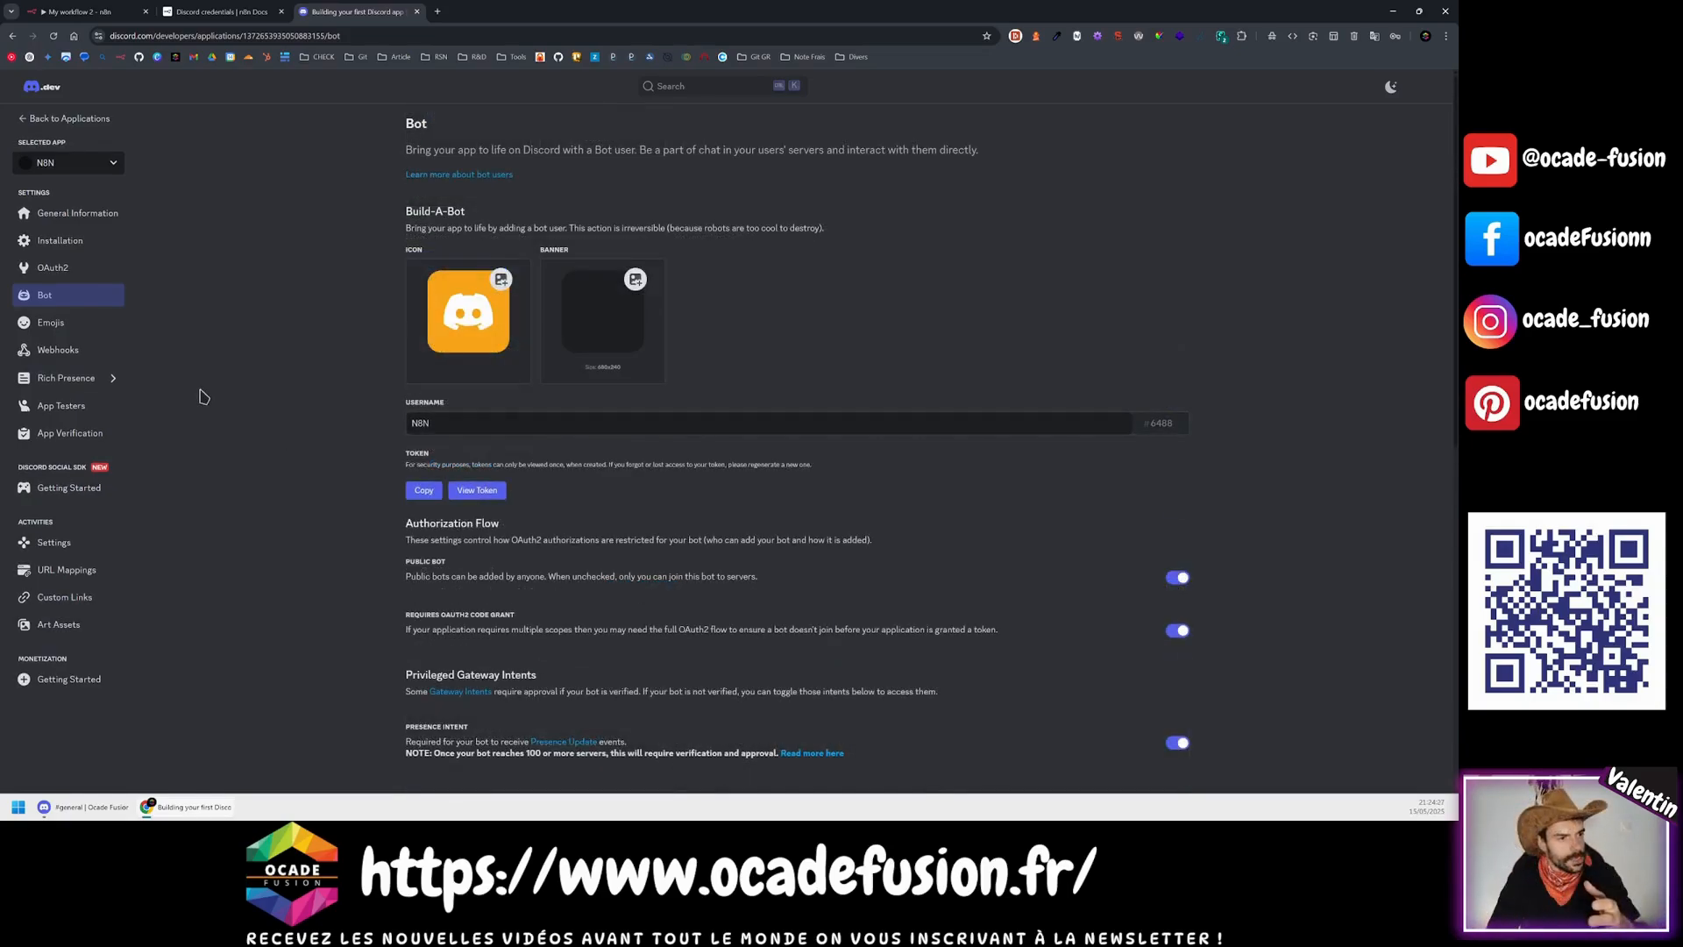